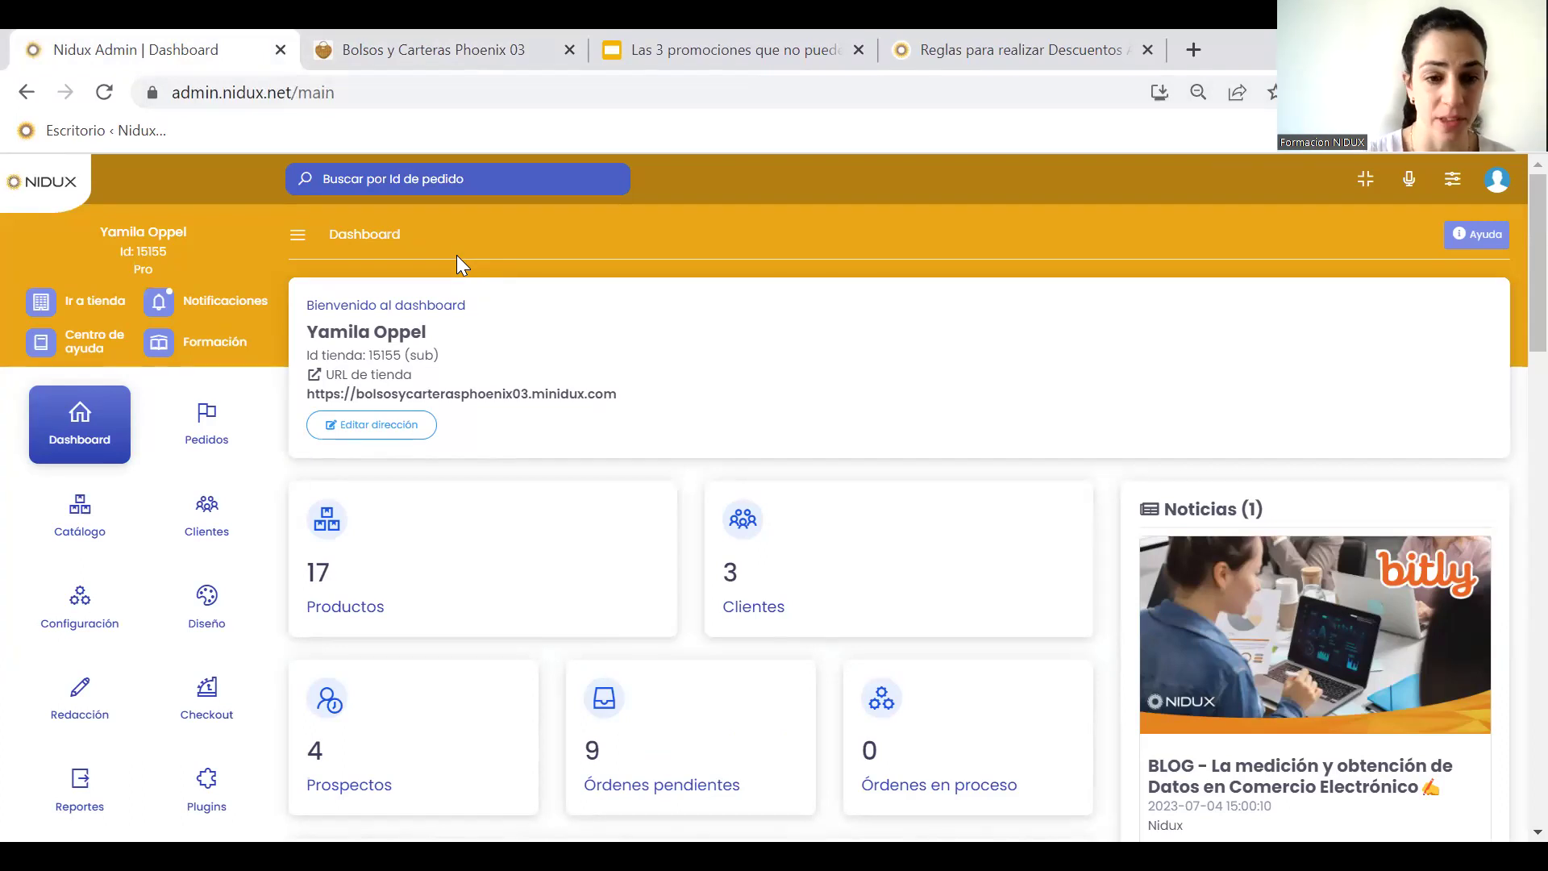
# Open the Descuentos avanzados plugin to list the store's existing discounts
pyautogui.click(221, 775)
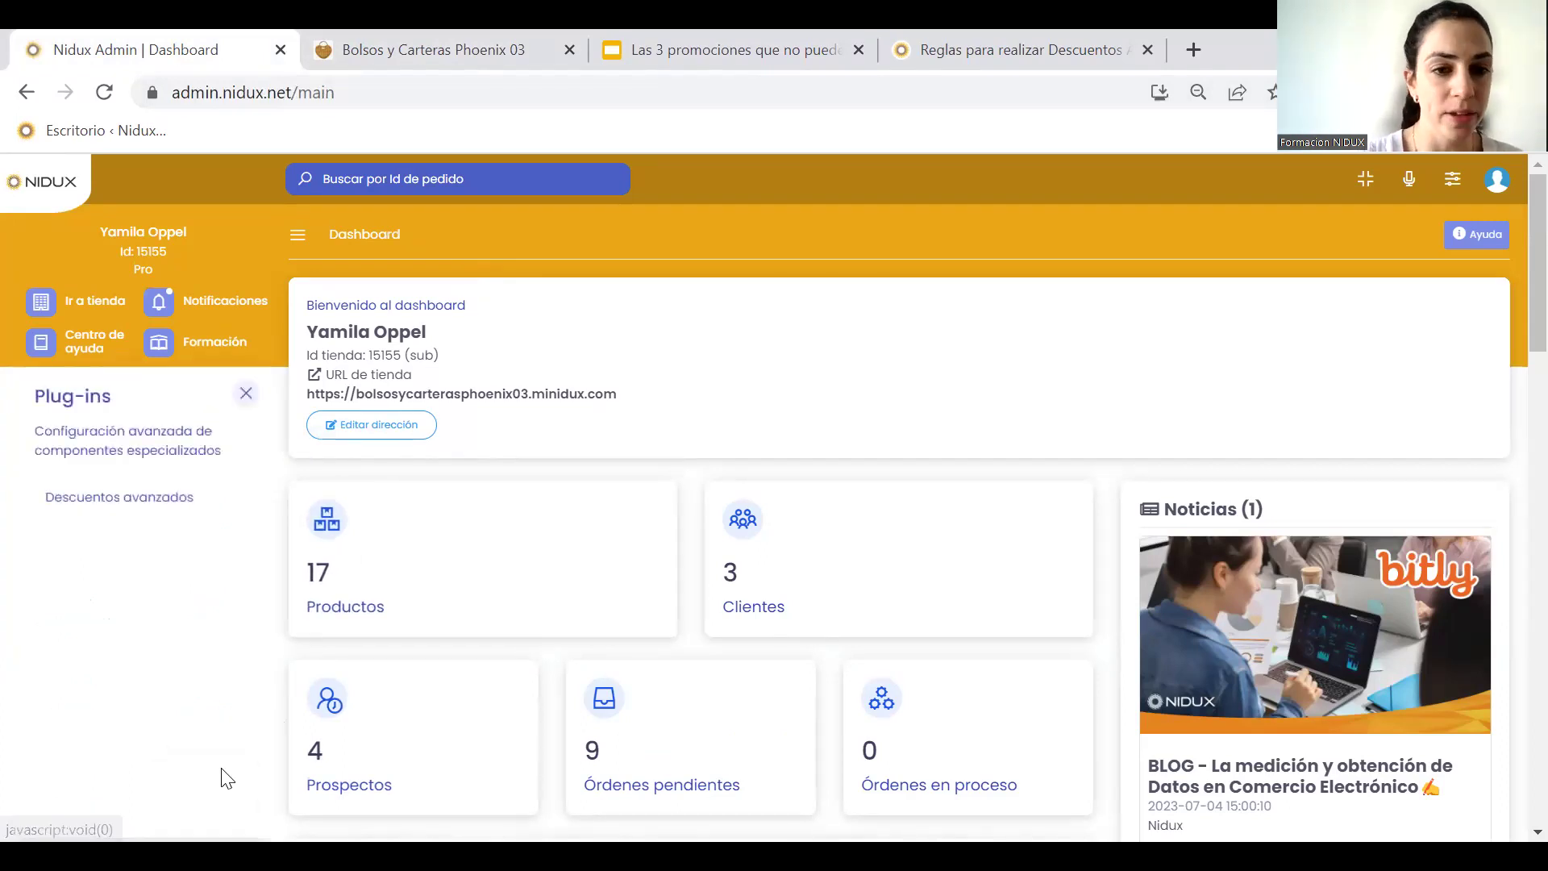
pyautogui.click(119, 499)
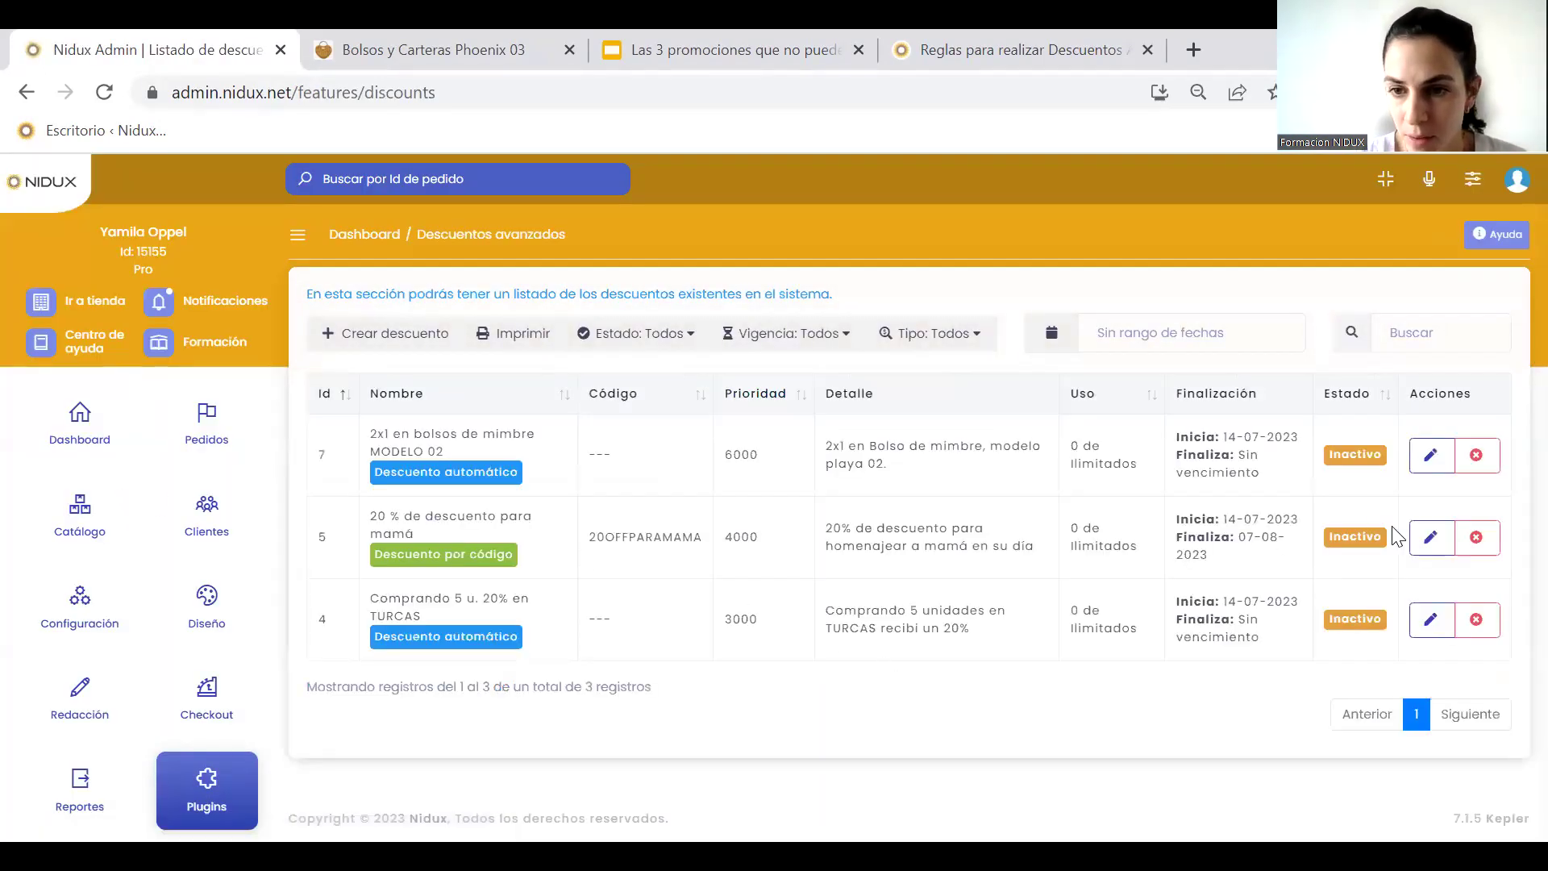
pyautogui.click(1427, 539)
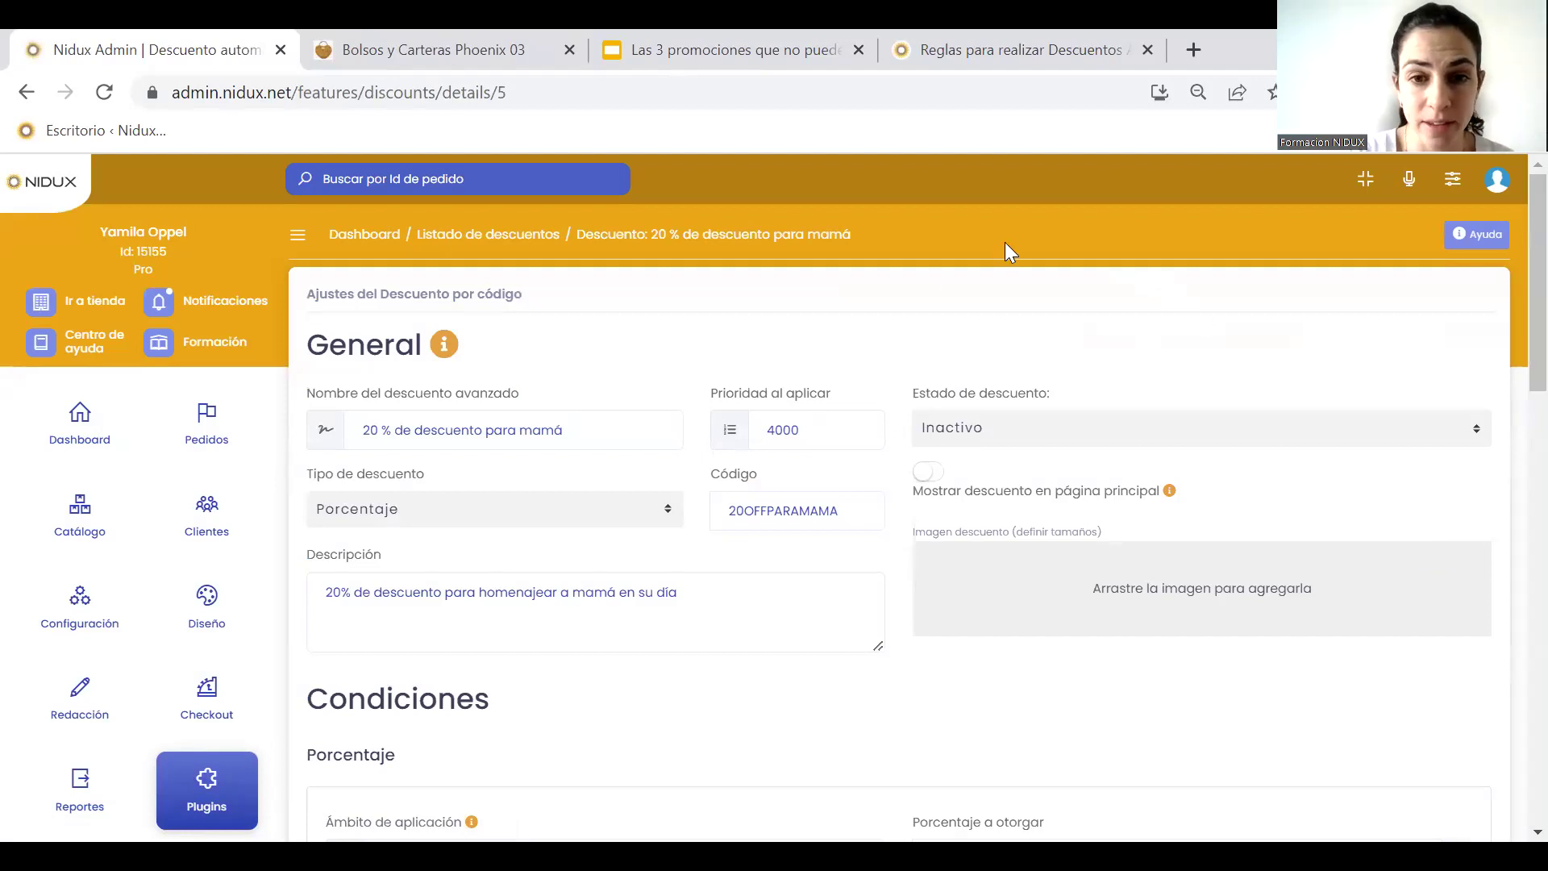
pyautogui.click(452, 253)
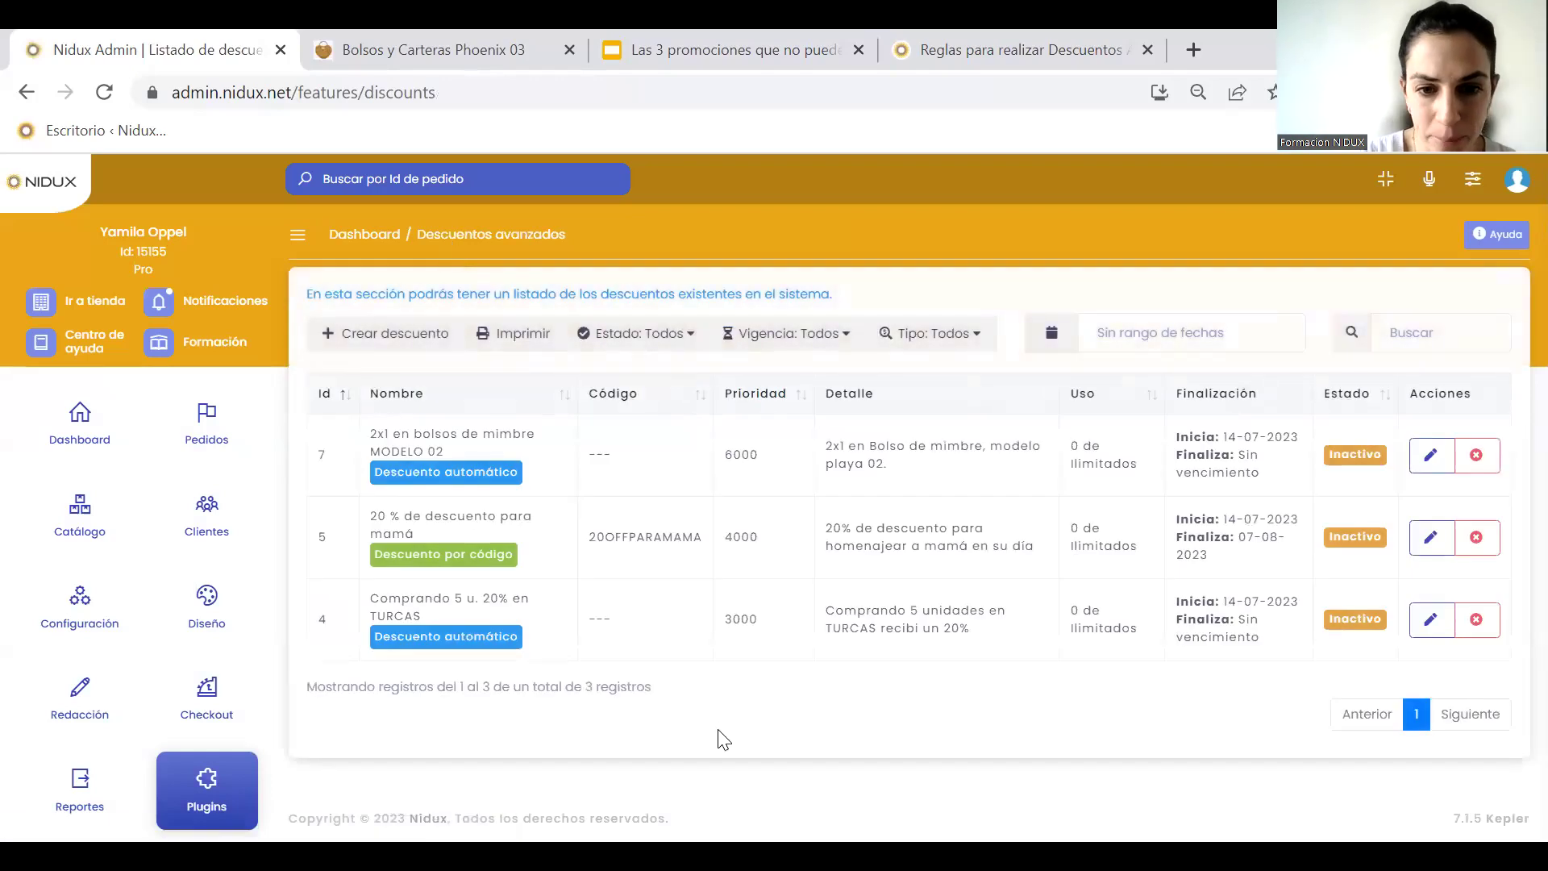
pyautogui.click(404, 341)
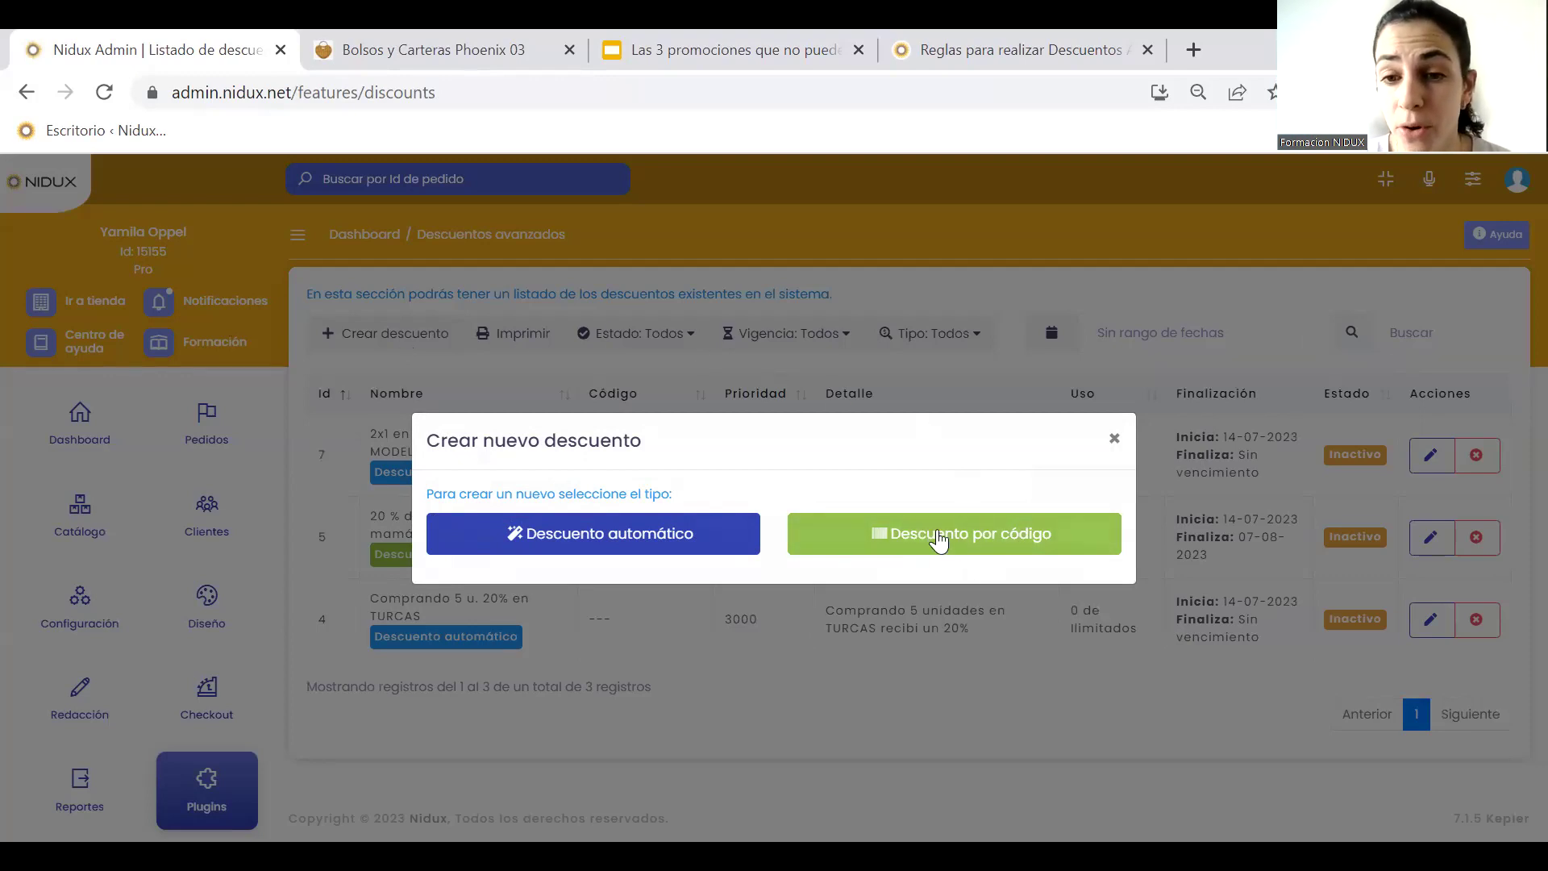
pyautogui.click(1113, 440)
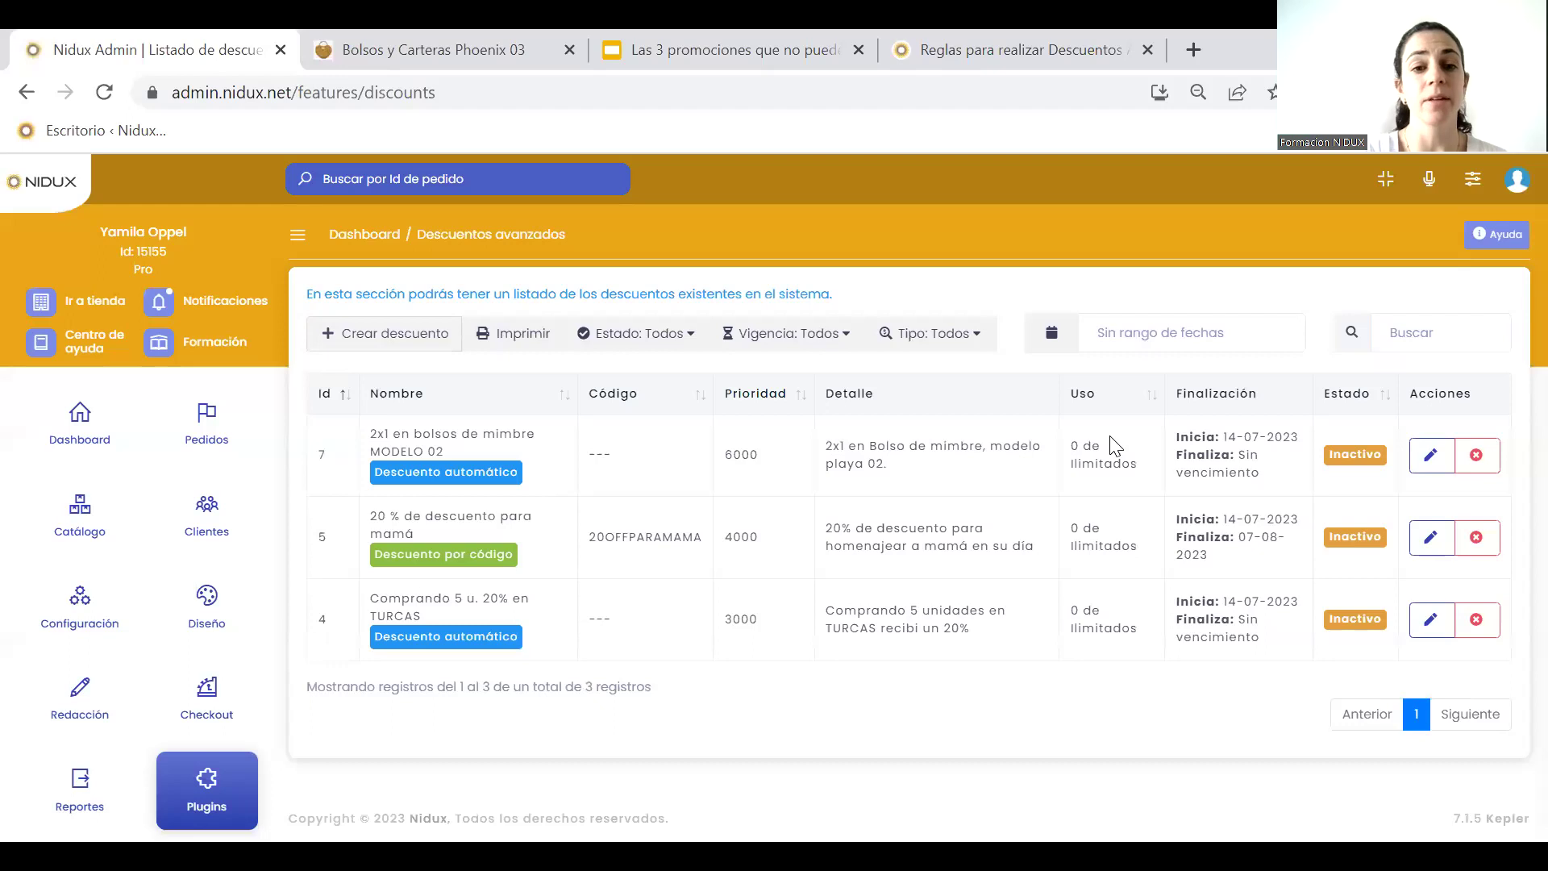
# Open the "20 % de descuento para mamá" code discount for editing and set its status to Activo
pyautogui.click(1424, 548)
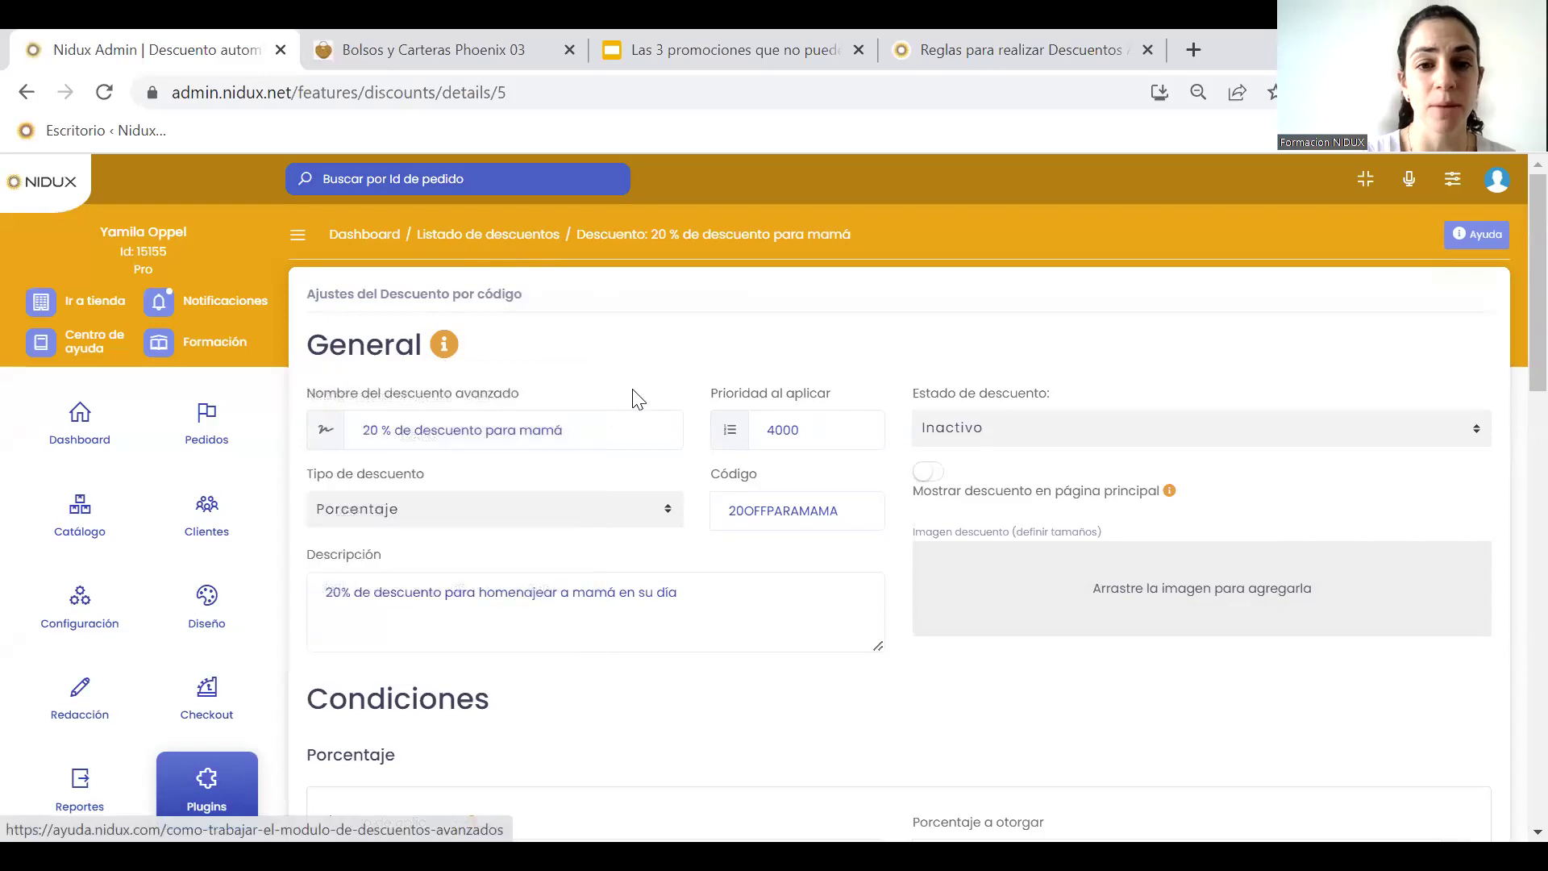
pyautogui.scroll(-1, 637, 399)
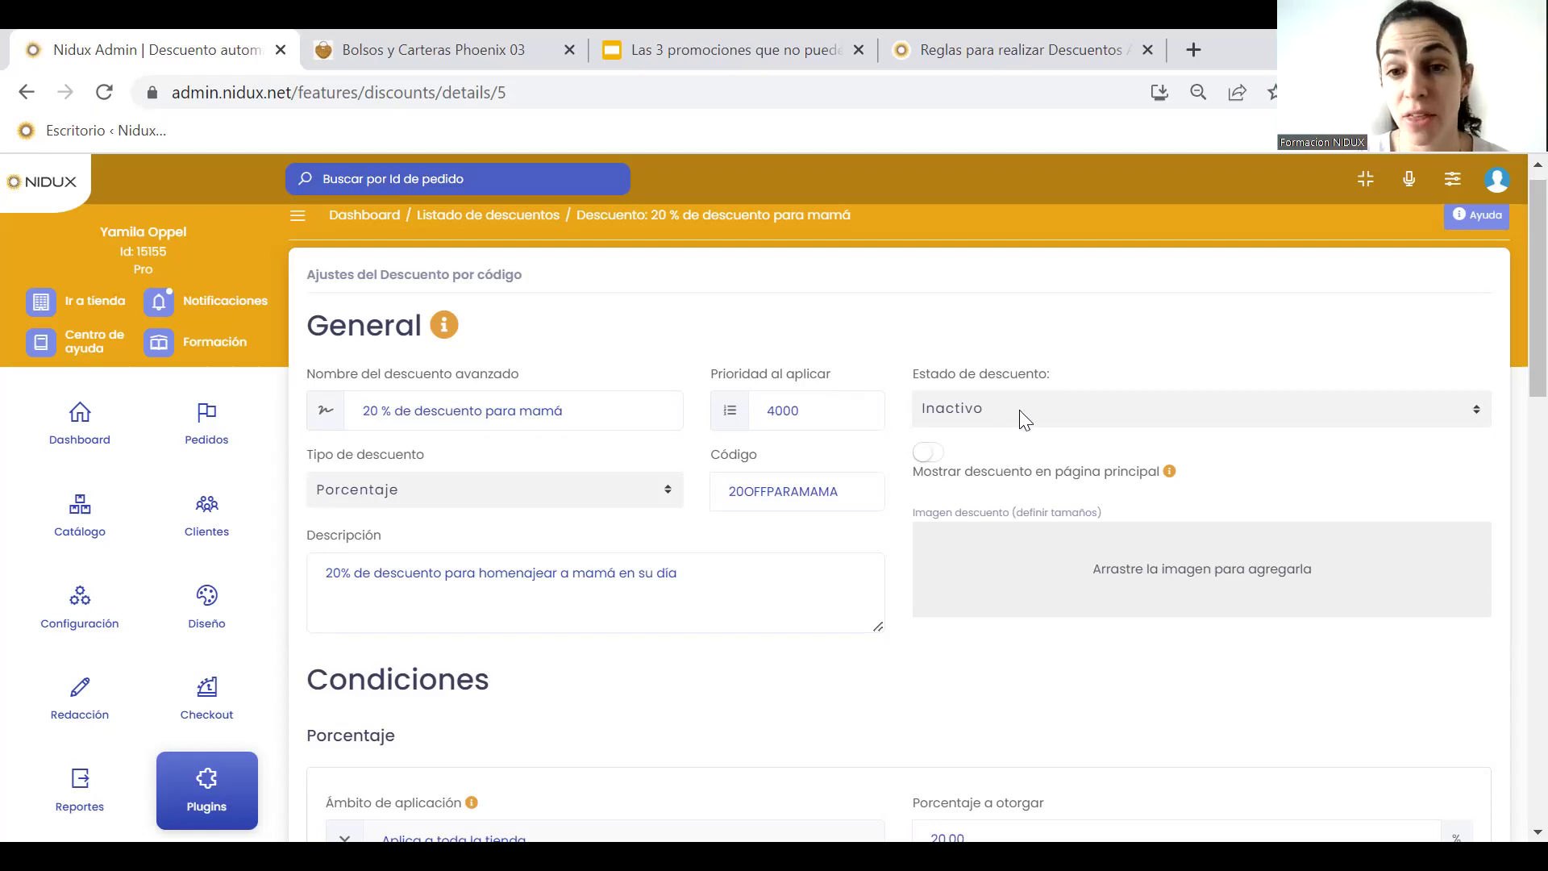
pyautogui.click(1057, 406)
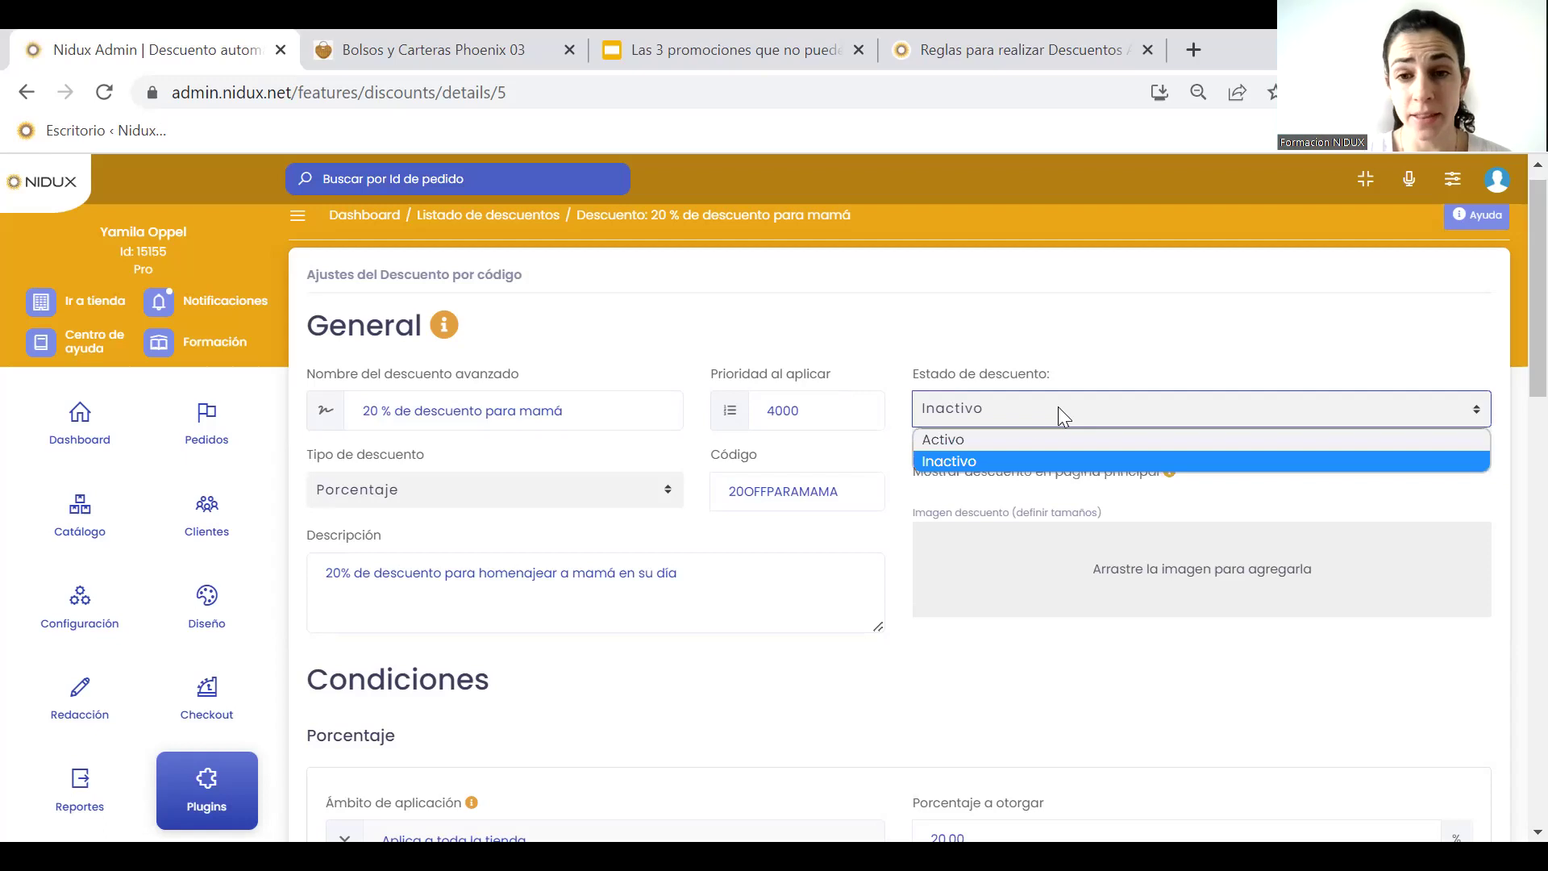
pyautogui.click(977, 440)
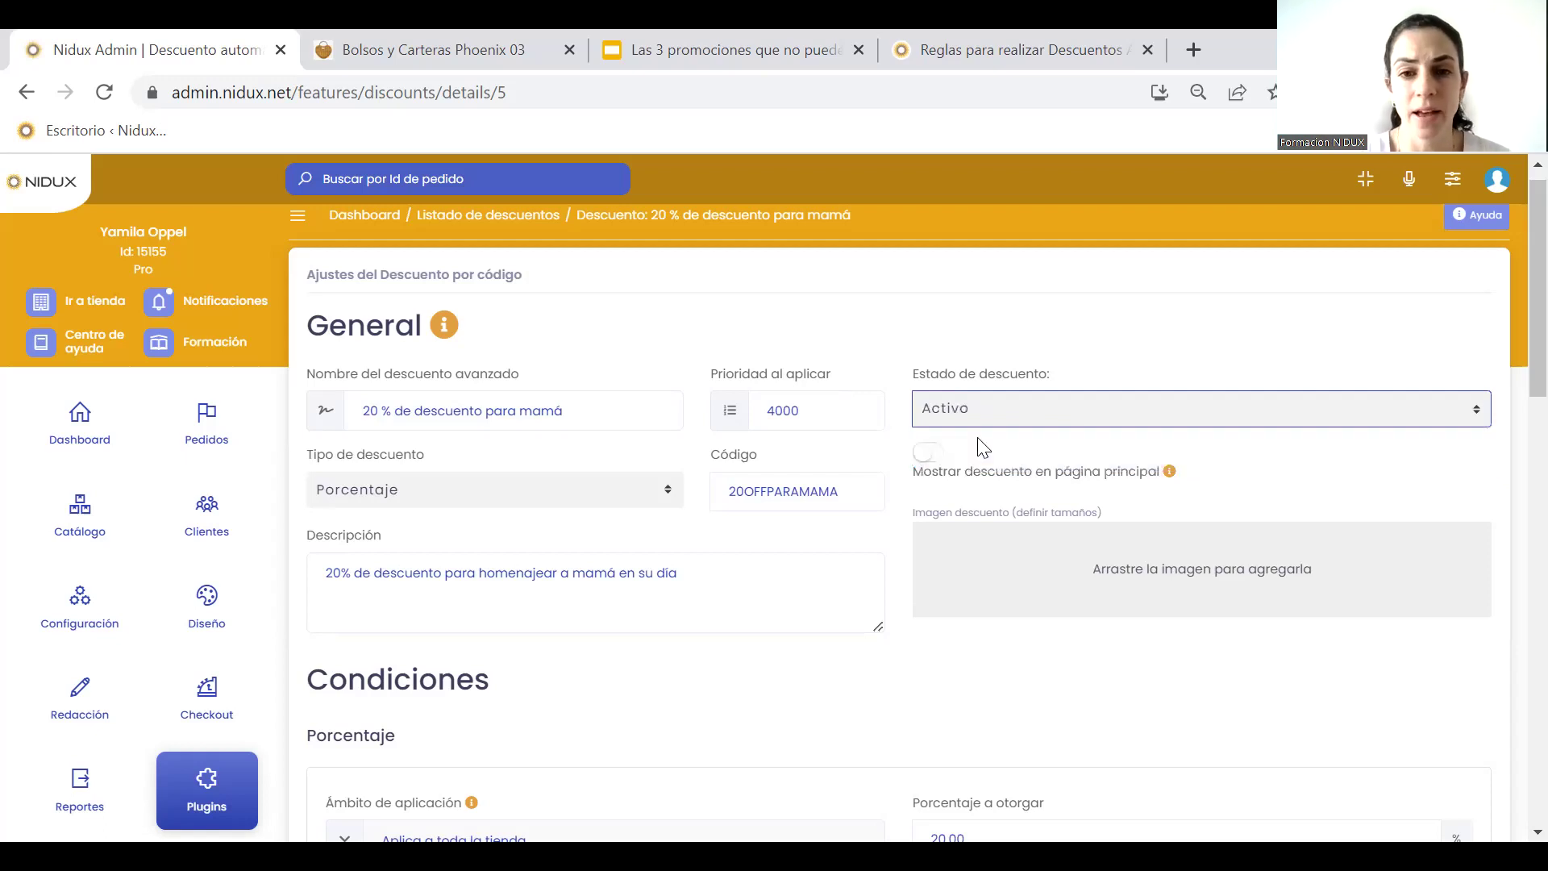
# Review the general settings of the discount: the available discount types, the code and the description
pyautogui.scroll(-1, 891, 449)
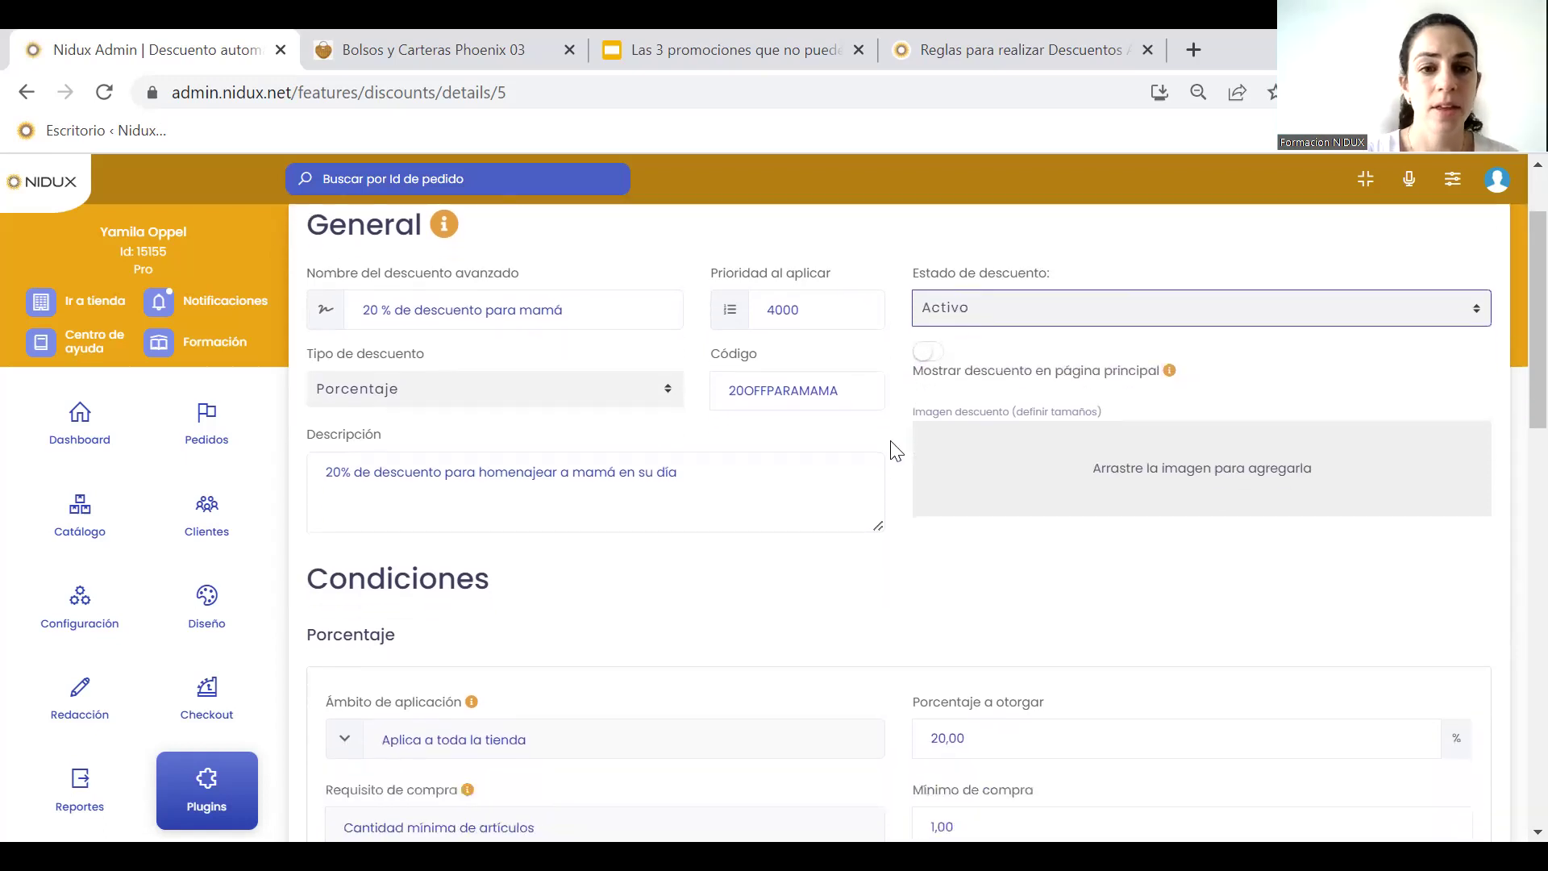
pyautogui.click(626, 397)
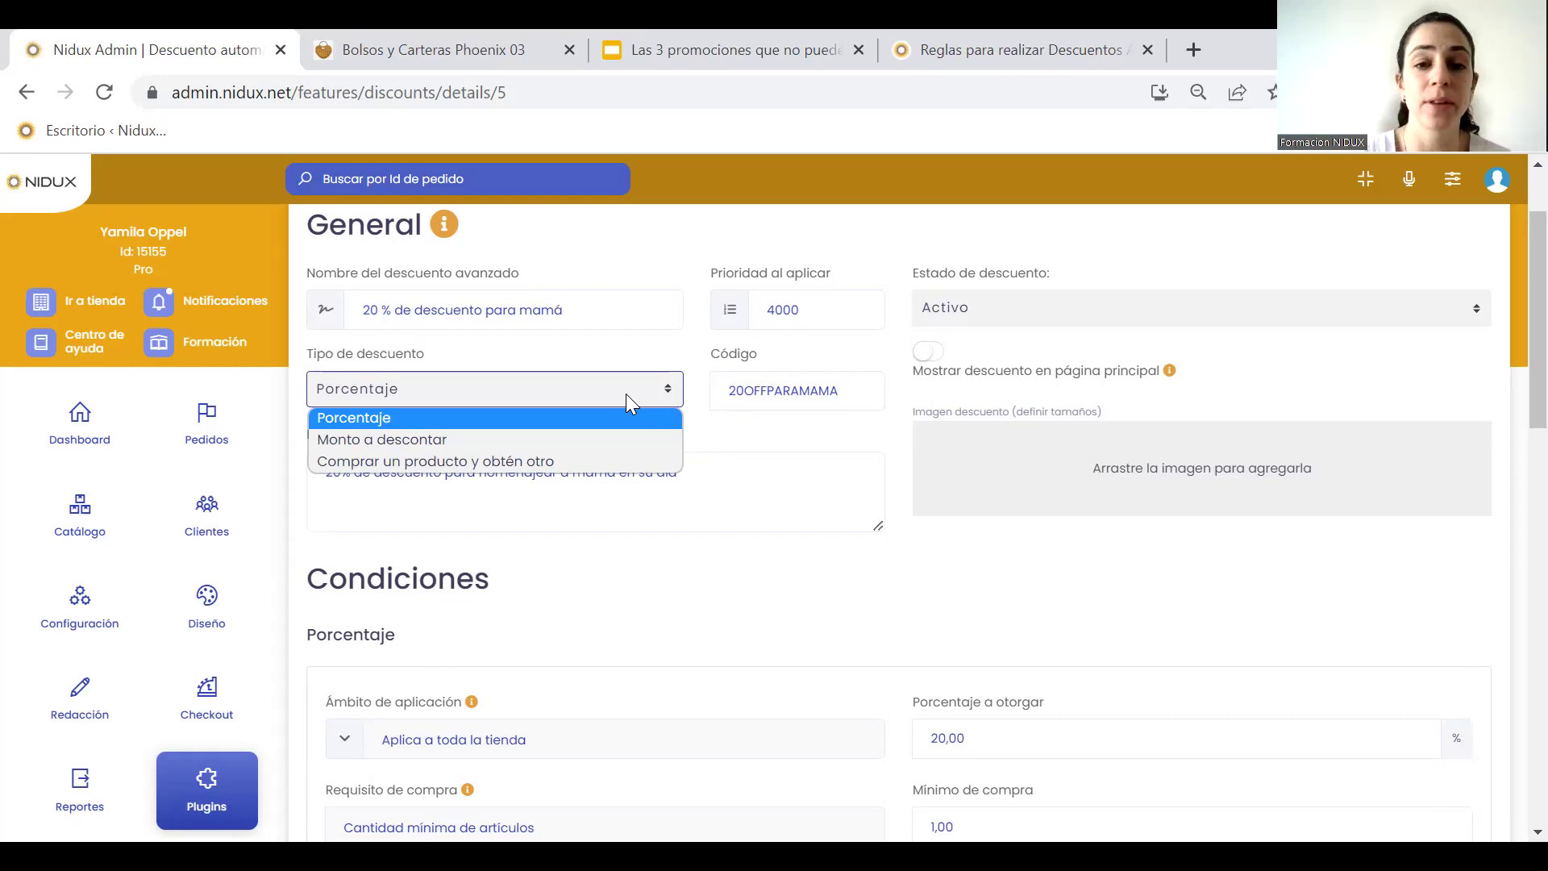
pyautogui.click(626, 394)
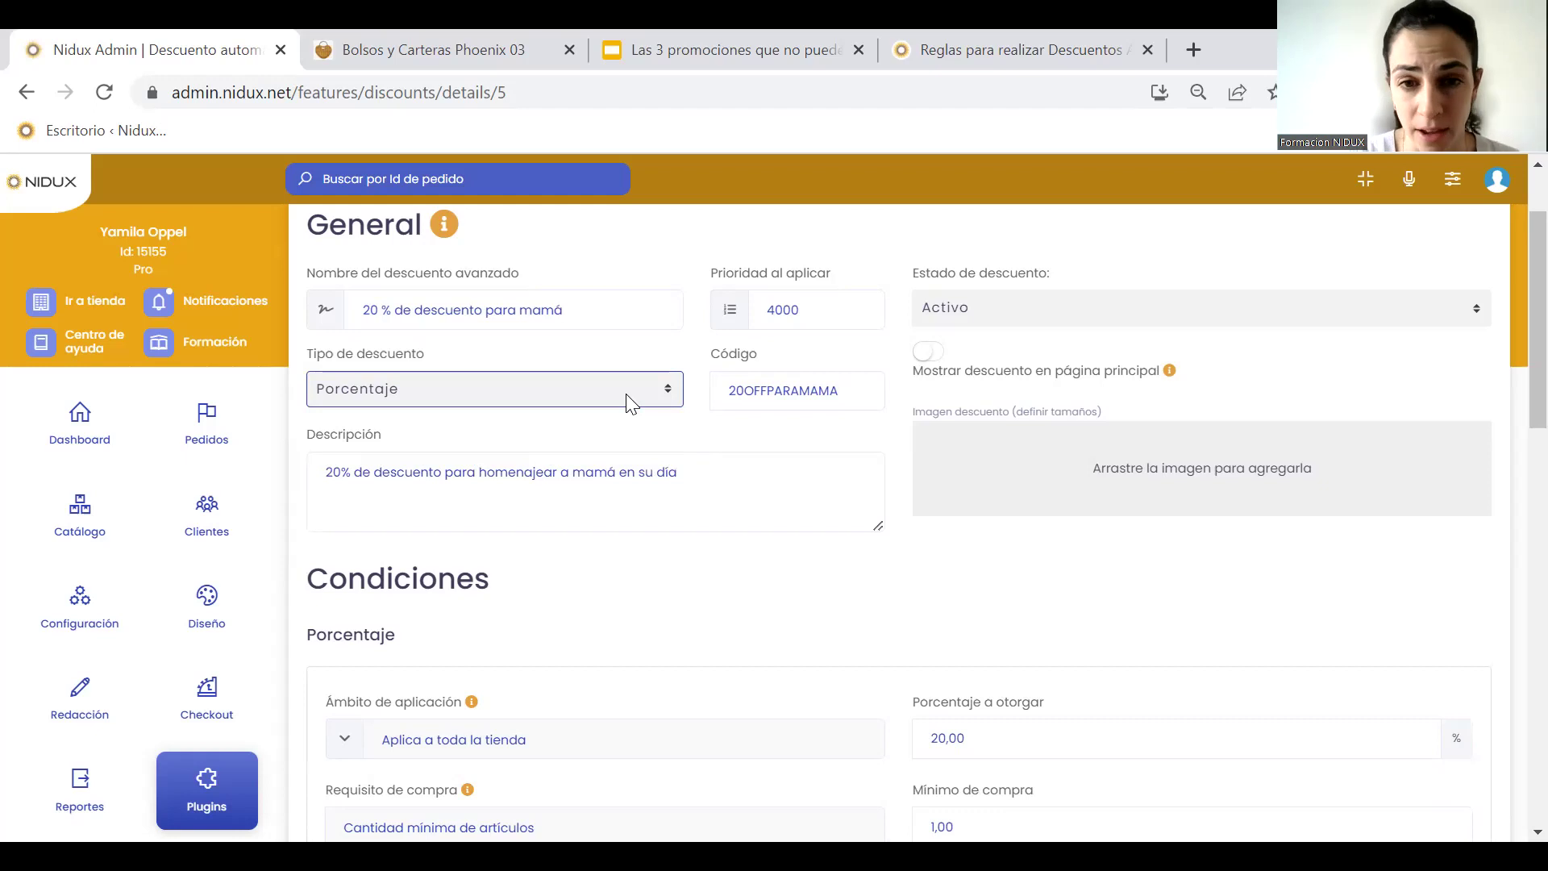
pyautogui.click(830, 390)
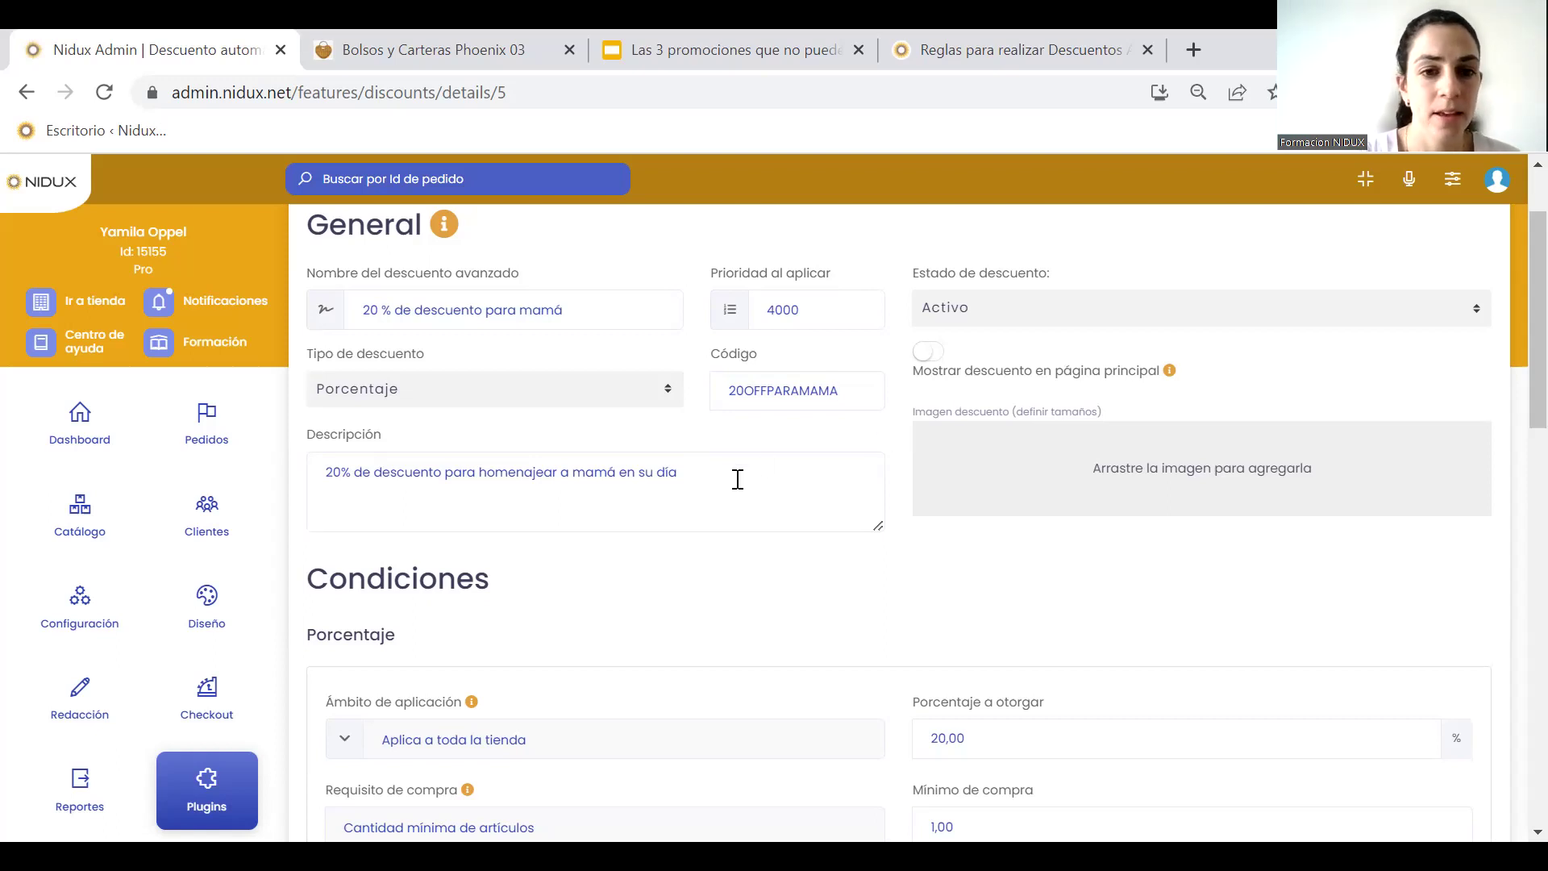
pyautogui.scroll(-1, 736, 476)
pyautogui.click(704, 452)
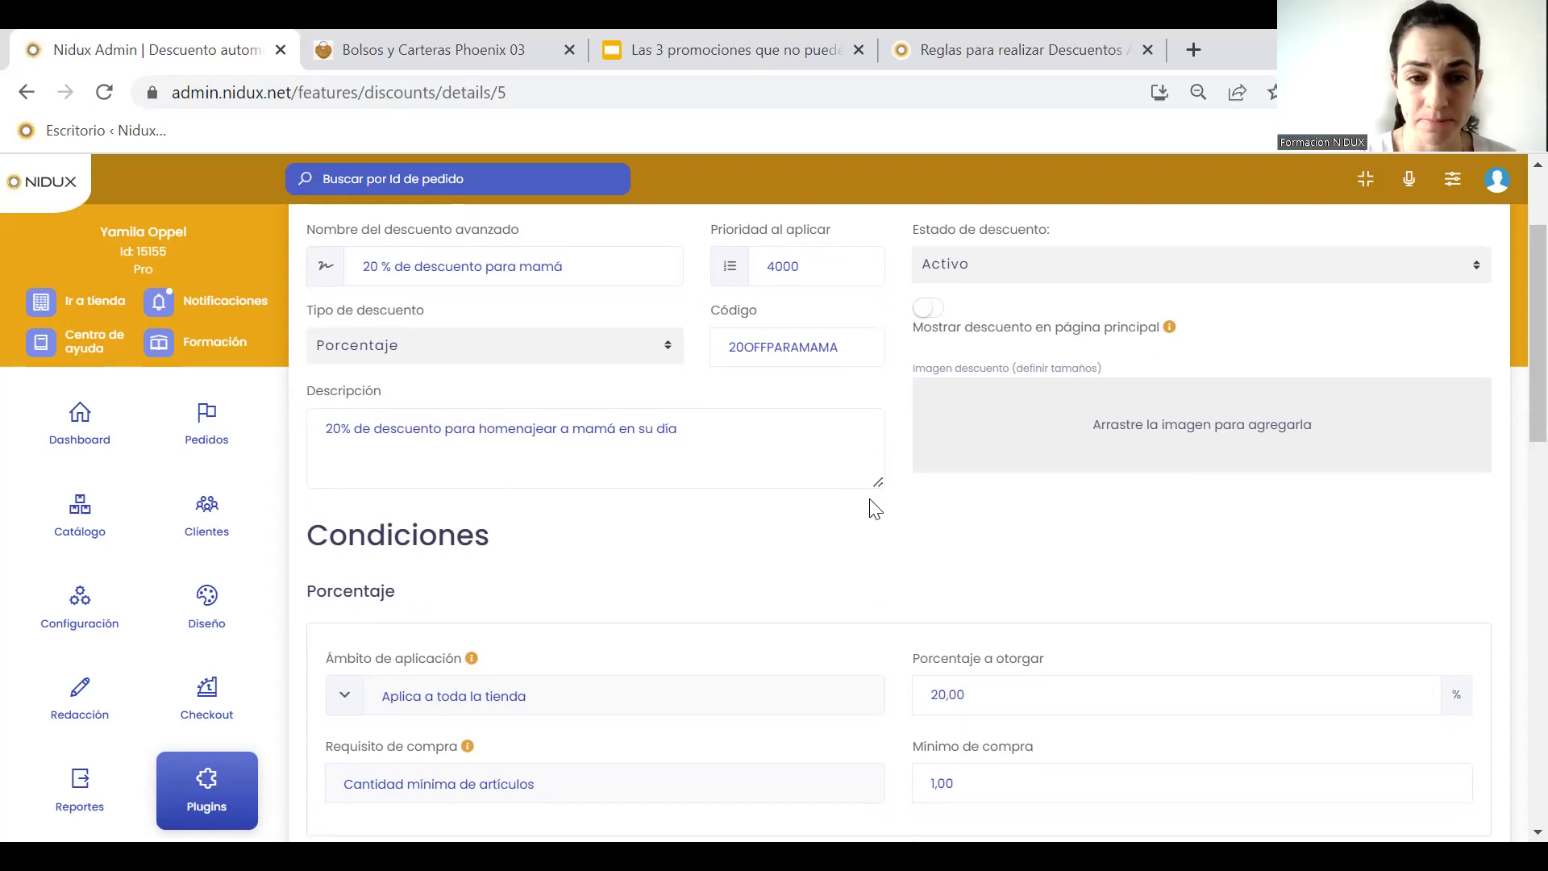
# Examine the discount's conditions, including the options for its scope of application and its purchase requirement
pyautogui.scroll(-1, 872, 498)
pyautogui.scroll(-2, 872, 498)
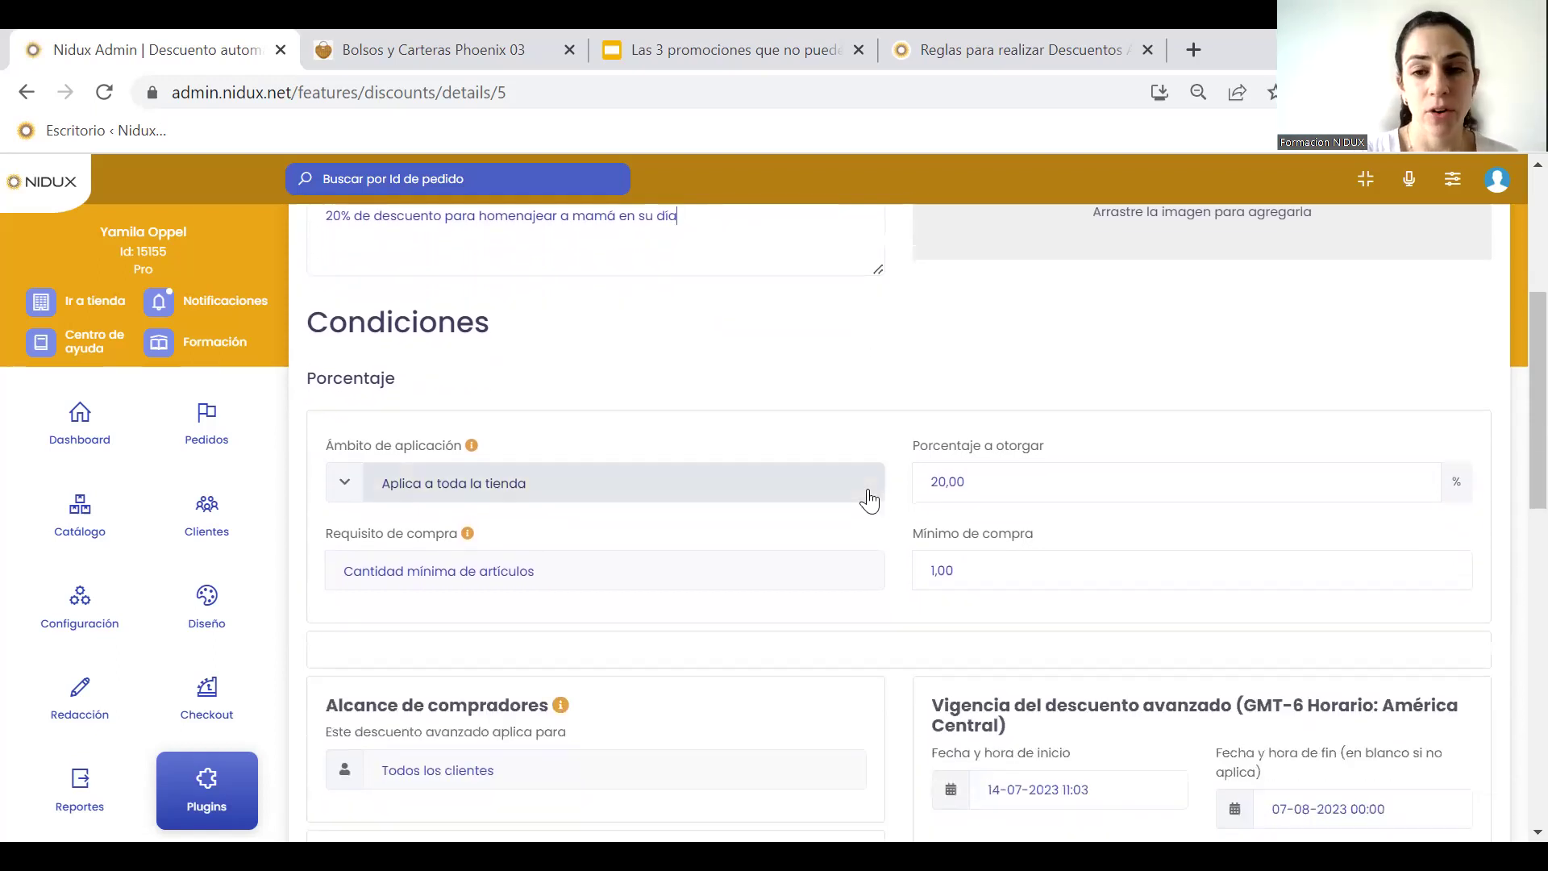
pyautogui.scroll(-1, 869, 500)
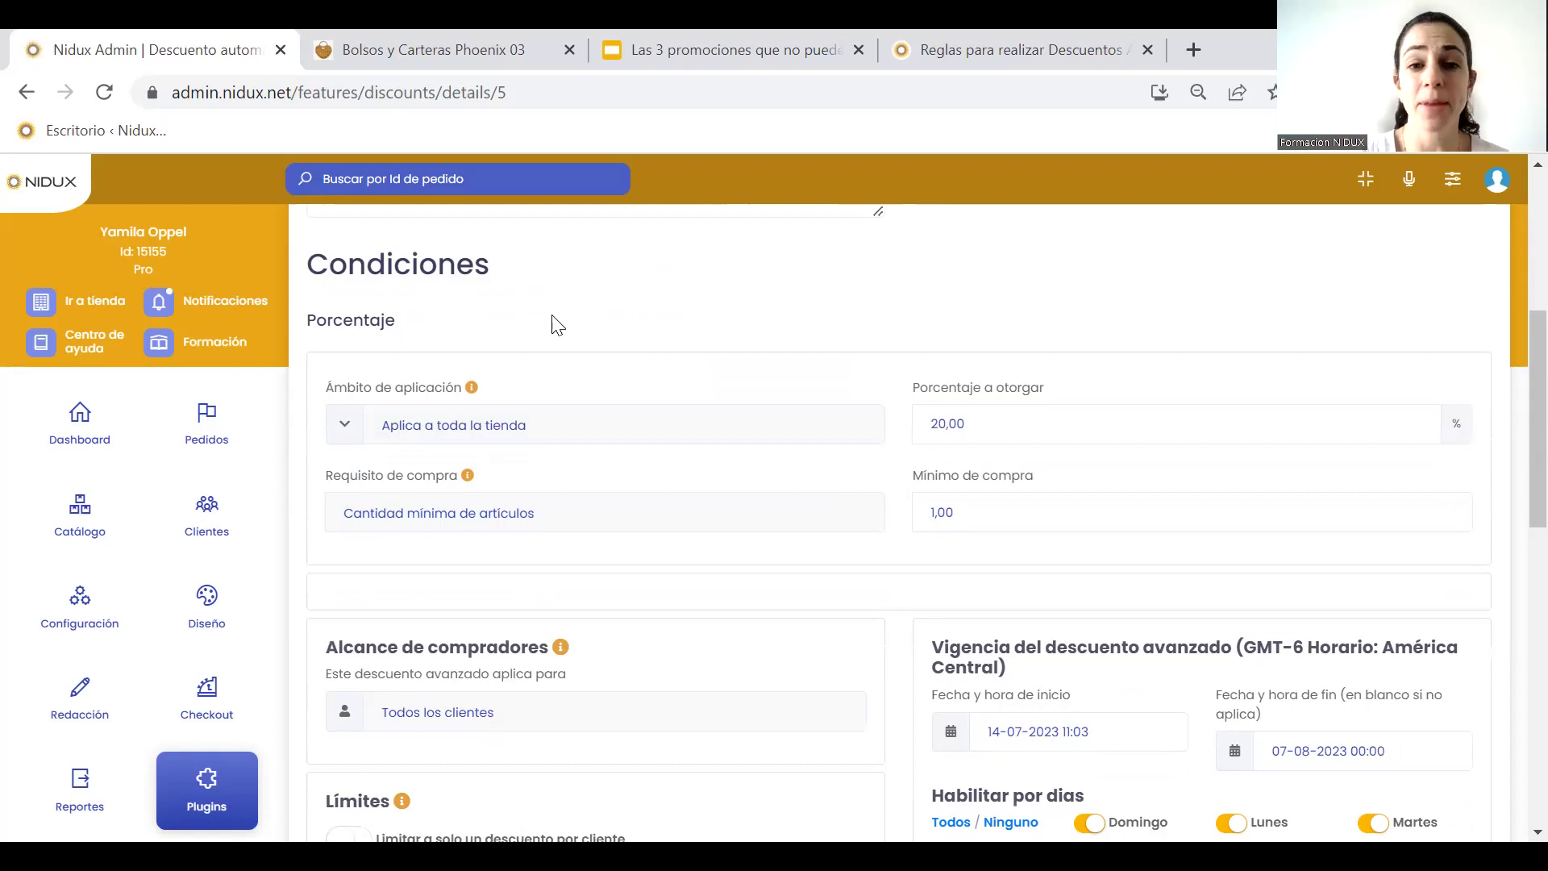
pyautogui.click(352, 425)
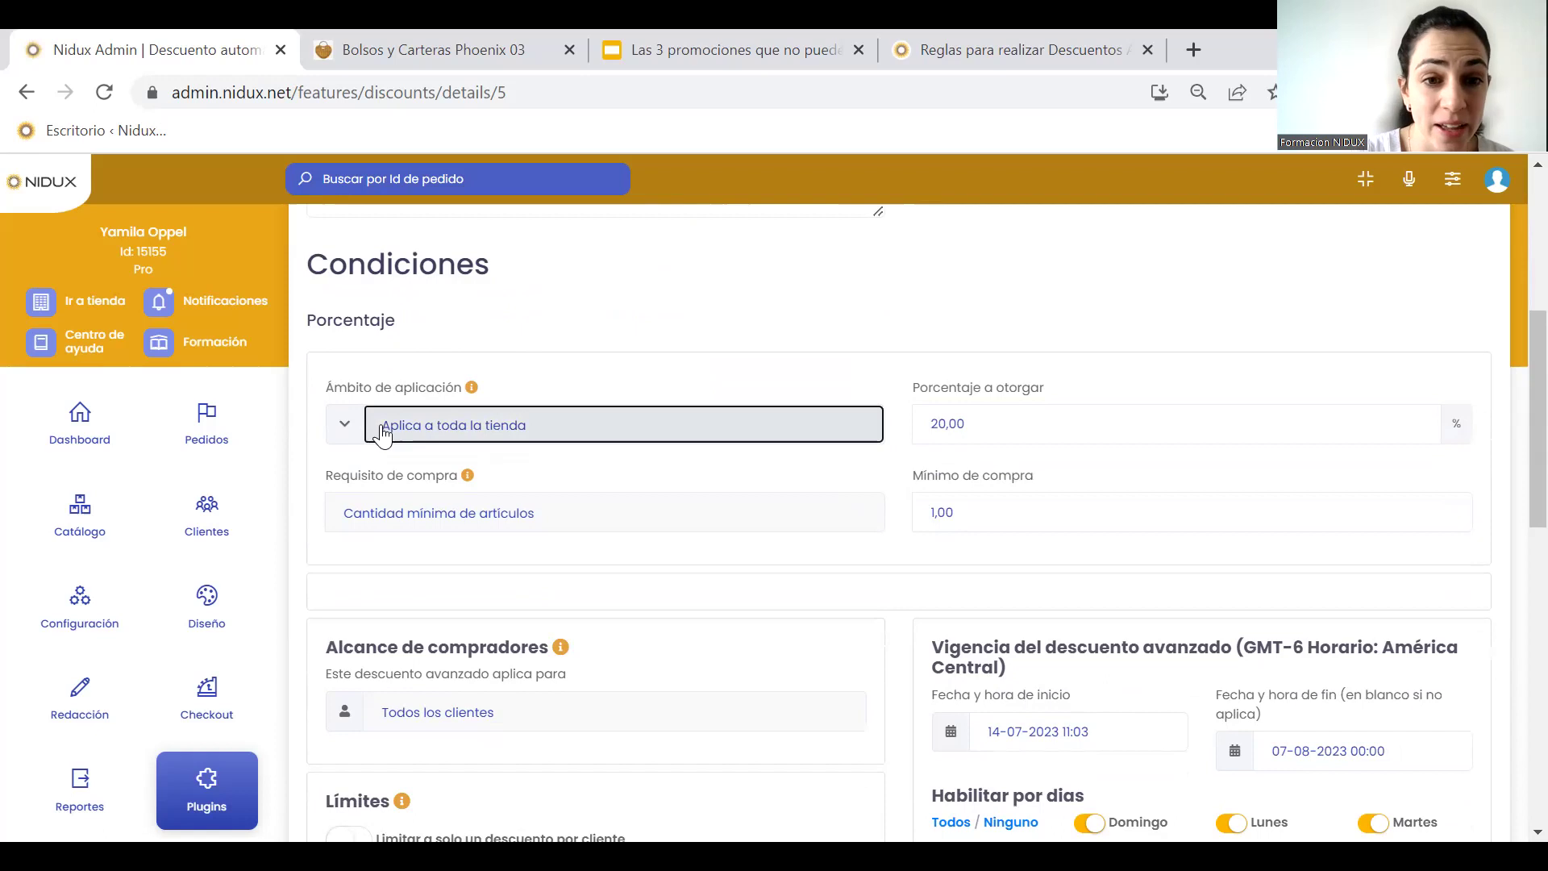
pyautogui.click(383, 434)
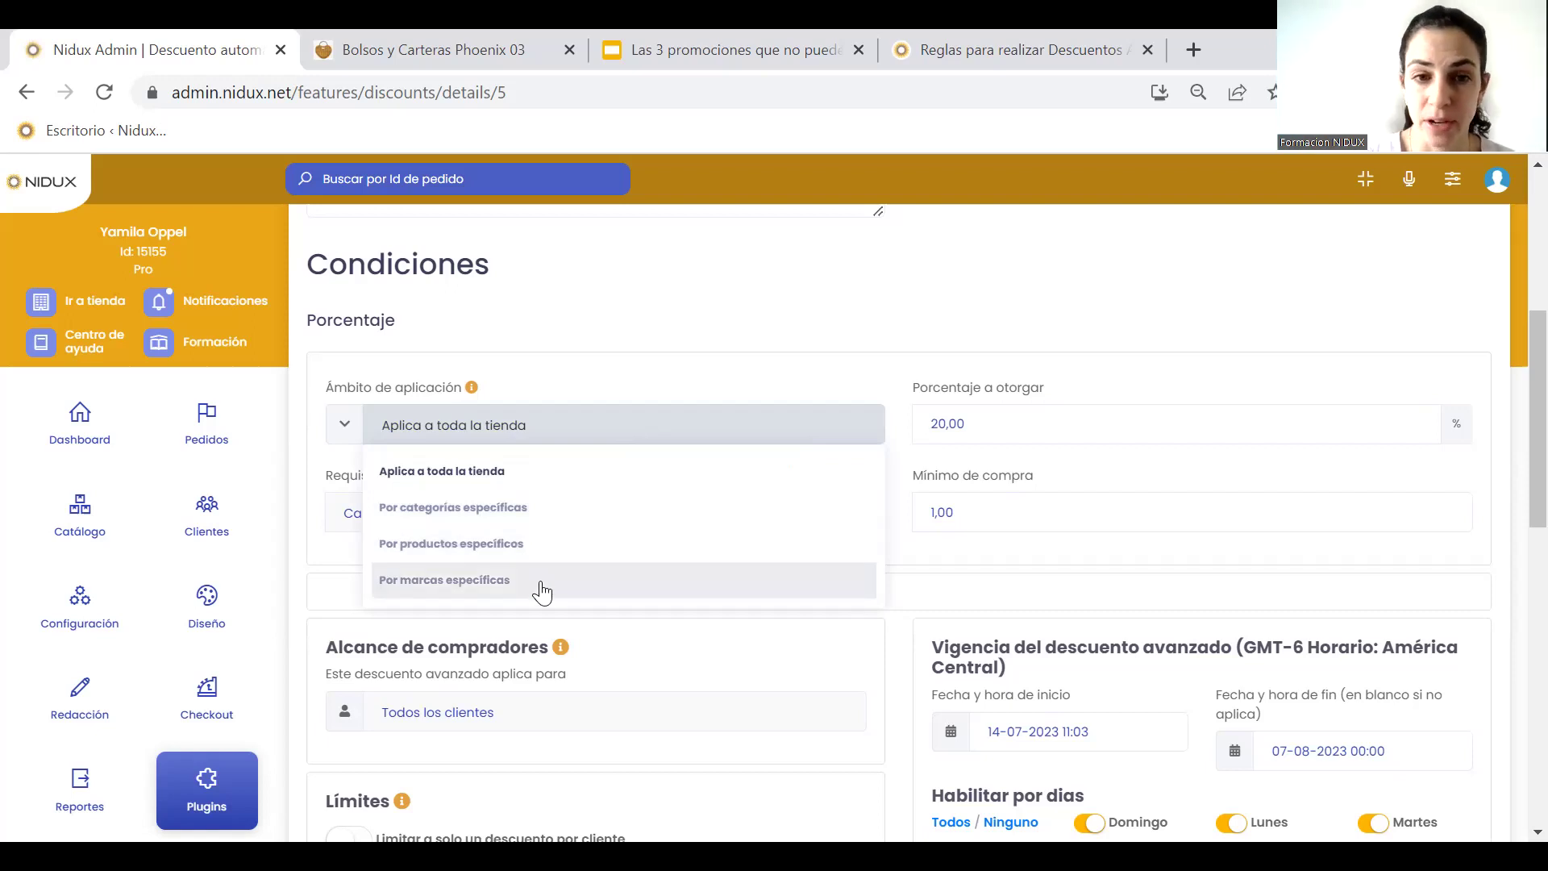
pyautogui.click(735, 353)
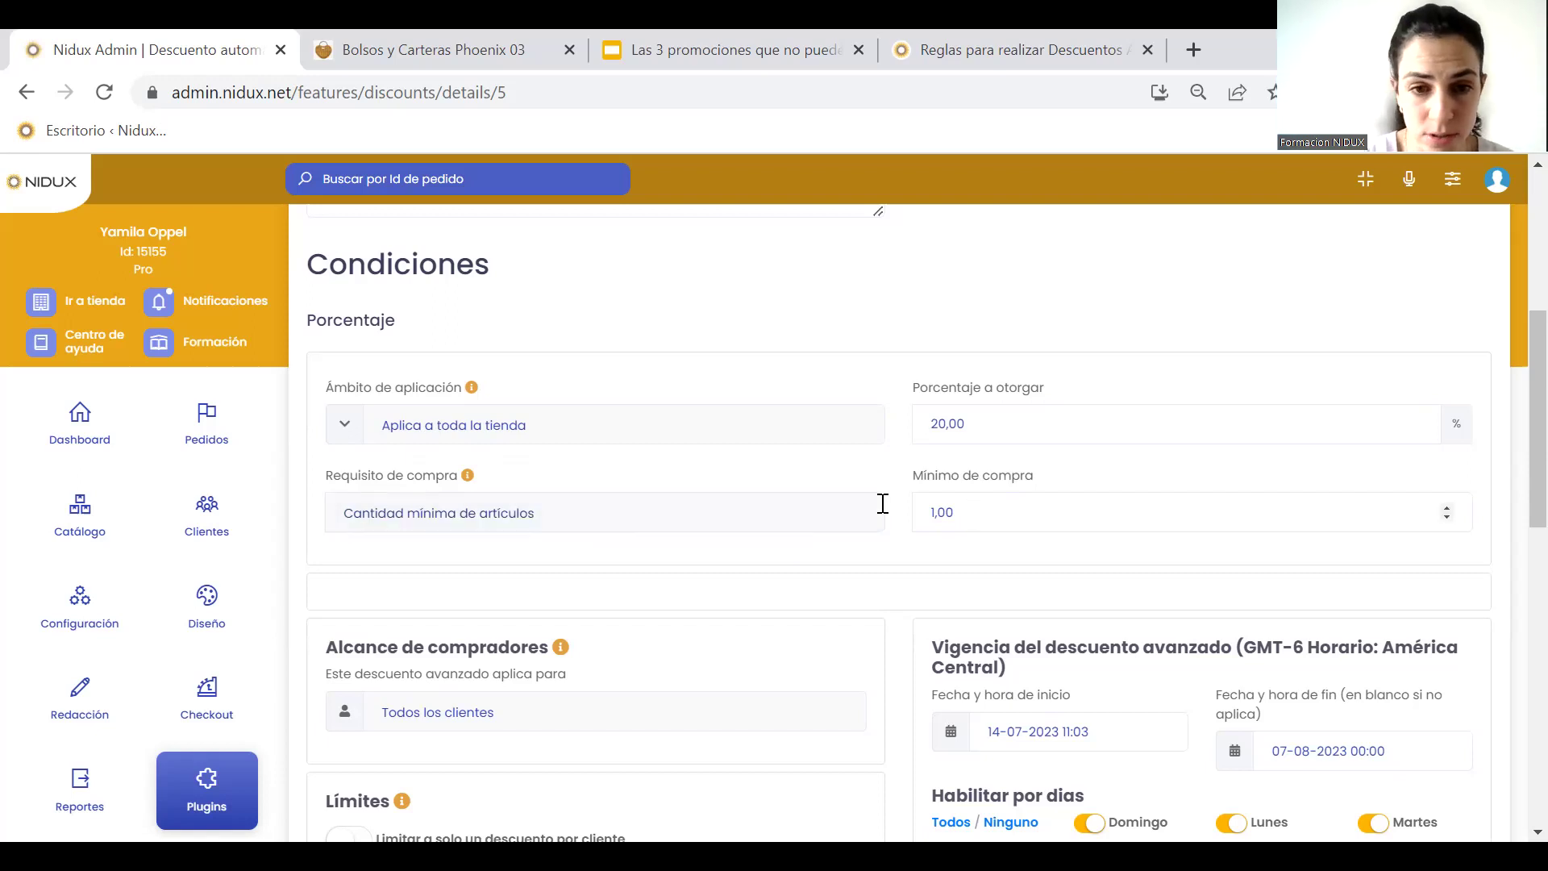
pyautogui.click(556, 526)
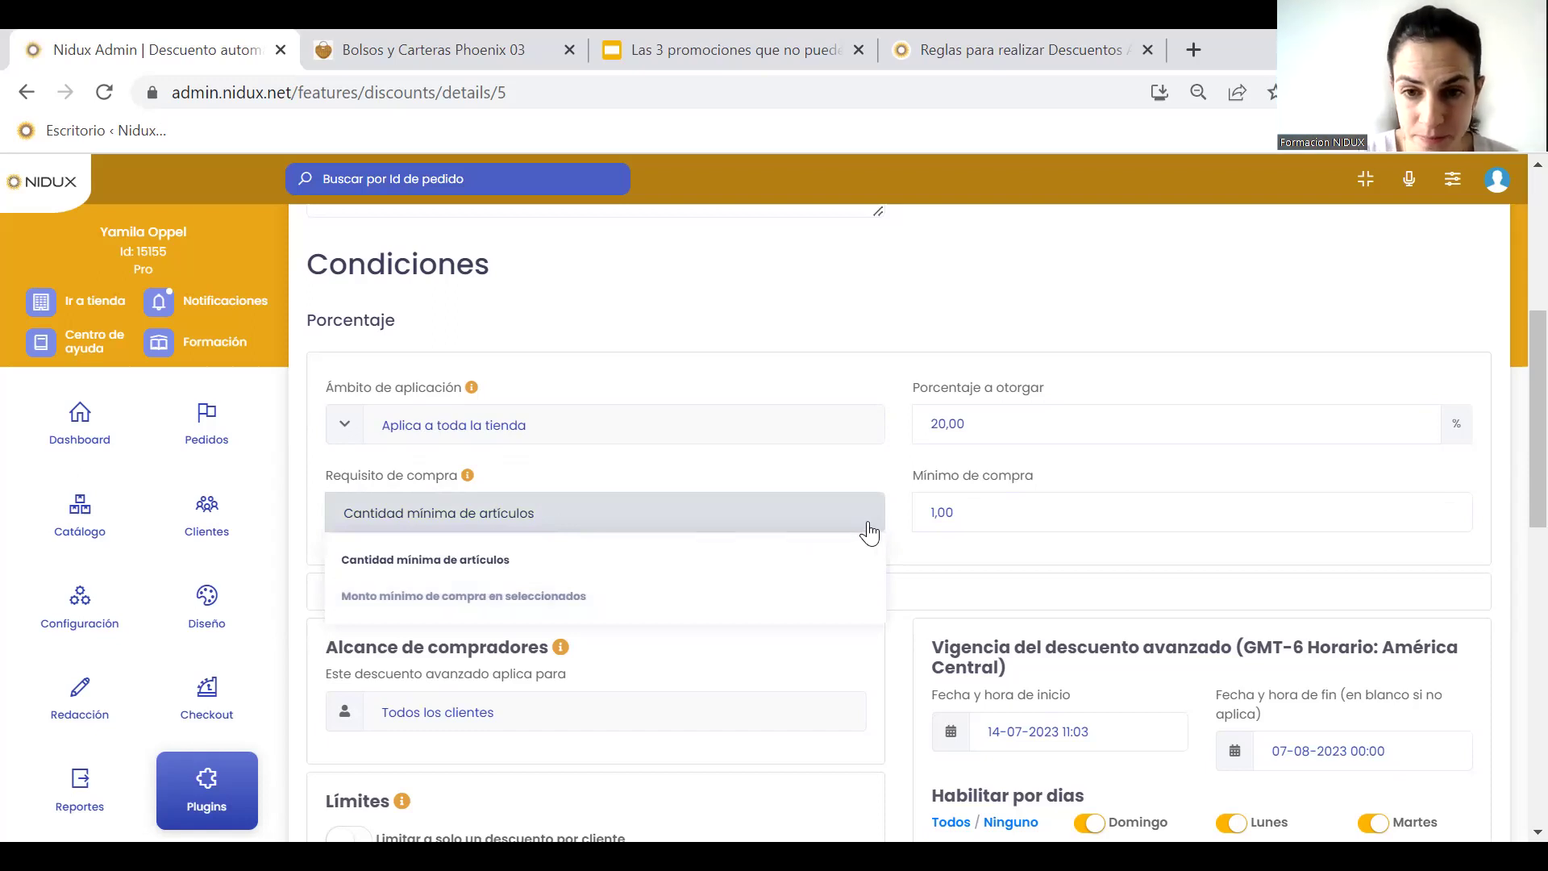
pyautogui.click(899, 556)
# Examine the buyer groups the discount can apply to and its validity dates
pyautogui.scroll(-3, 900, 555)
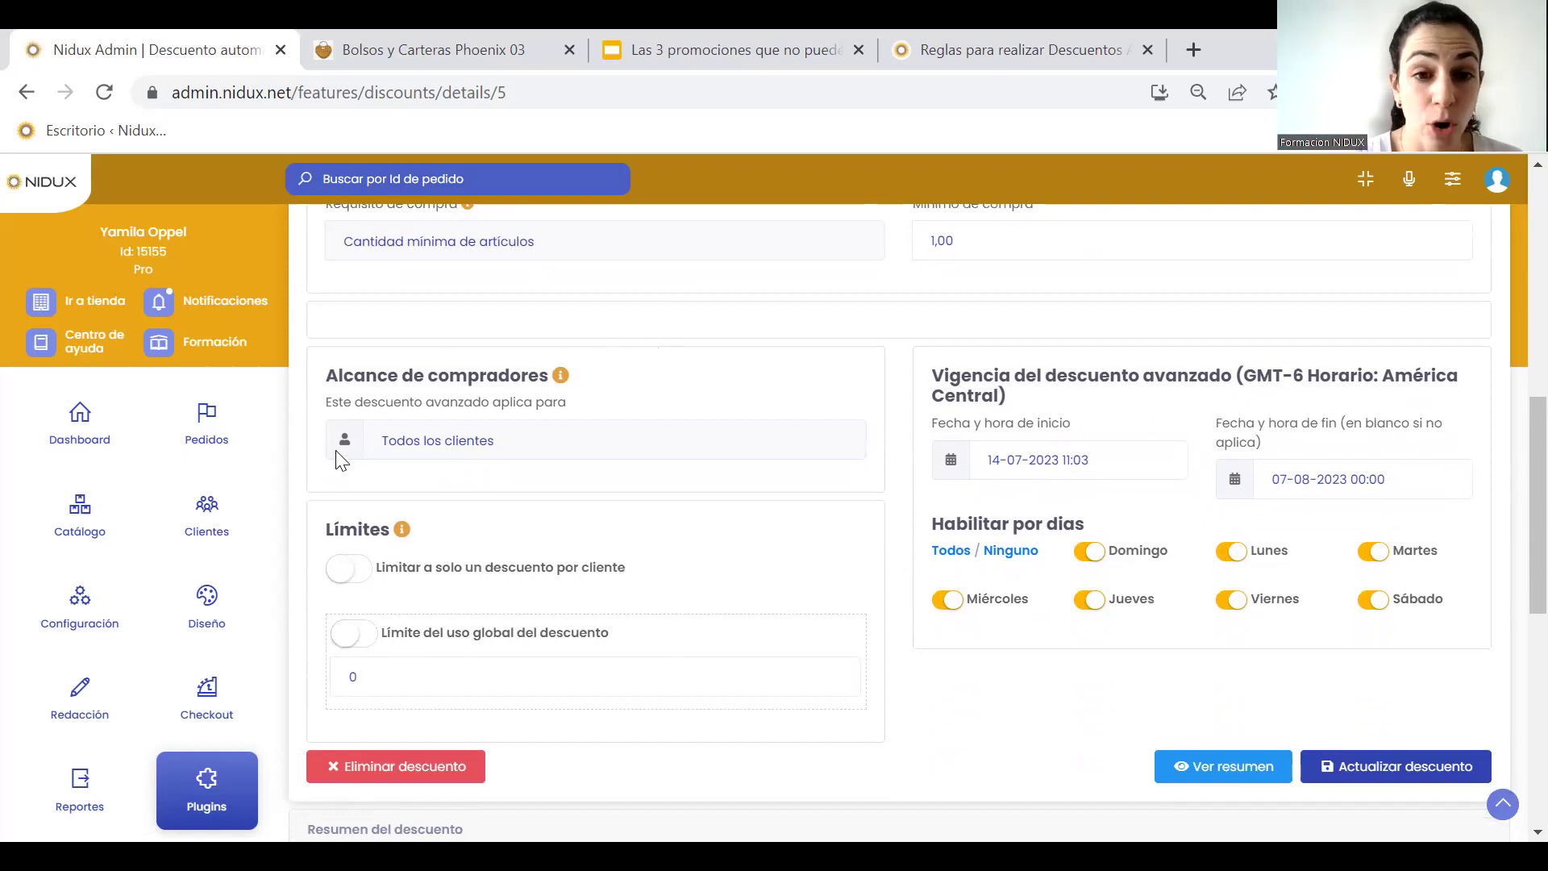
pyautogui.click(410, 446)
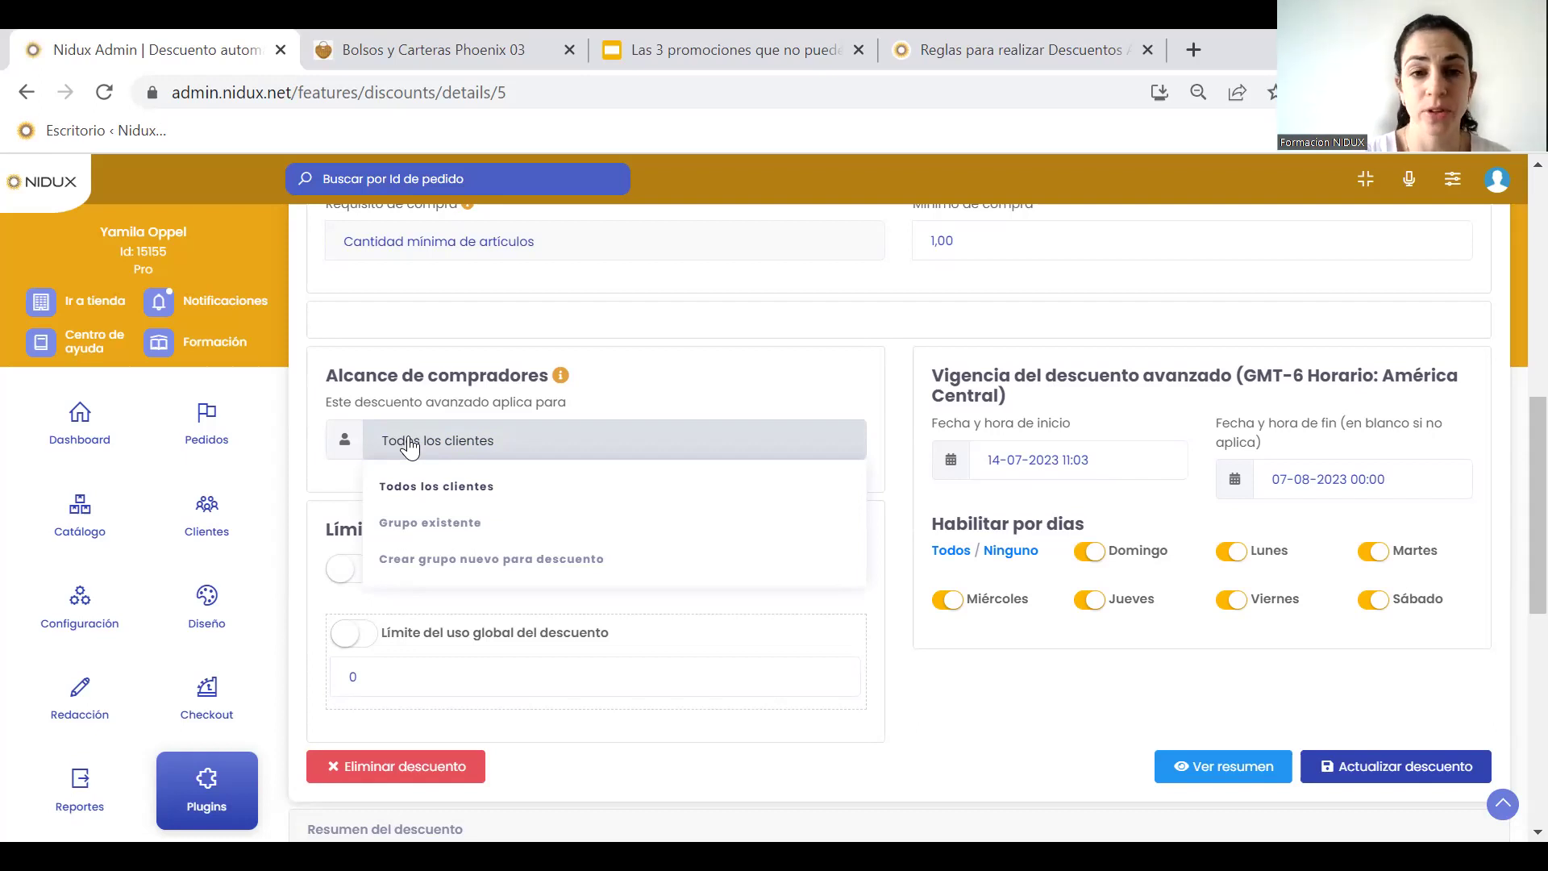
pyautogui.click(685, 400)
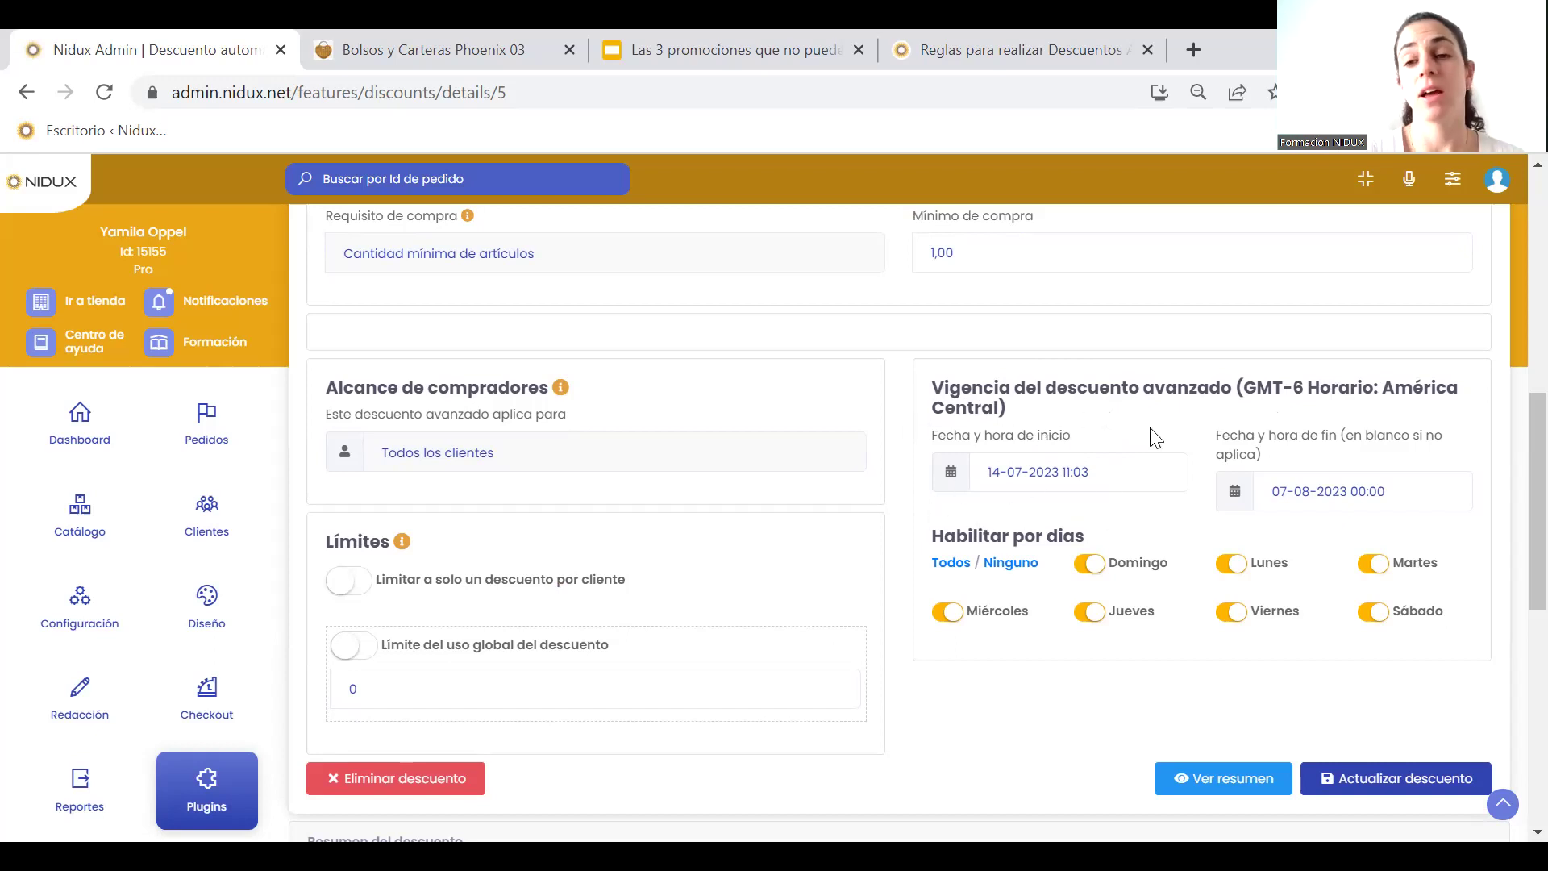
pyautogui.scroll(-1, 1156, 438)
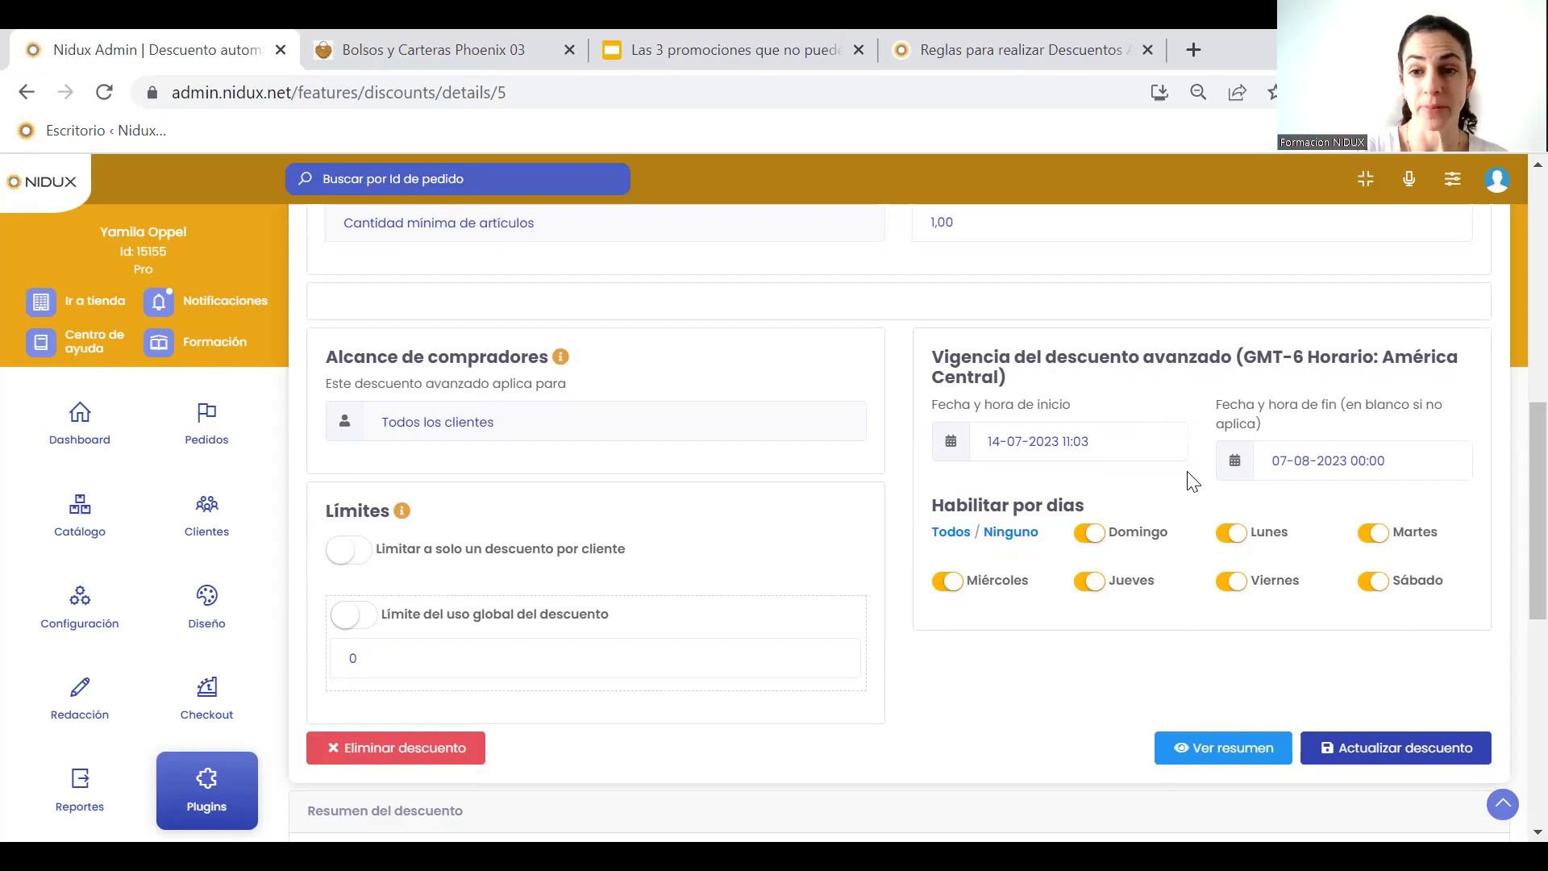
pyautogui.scroll(-1, 1188, 481)
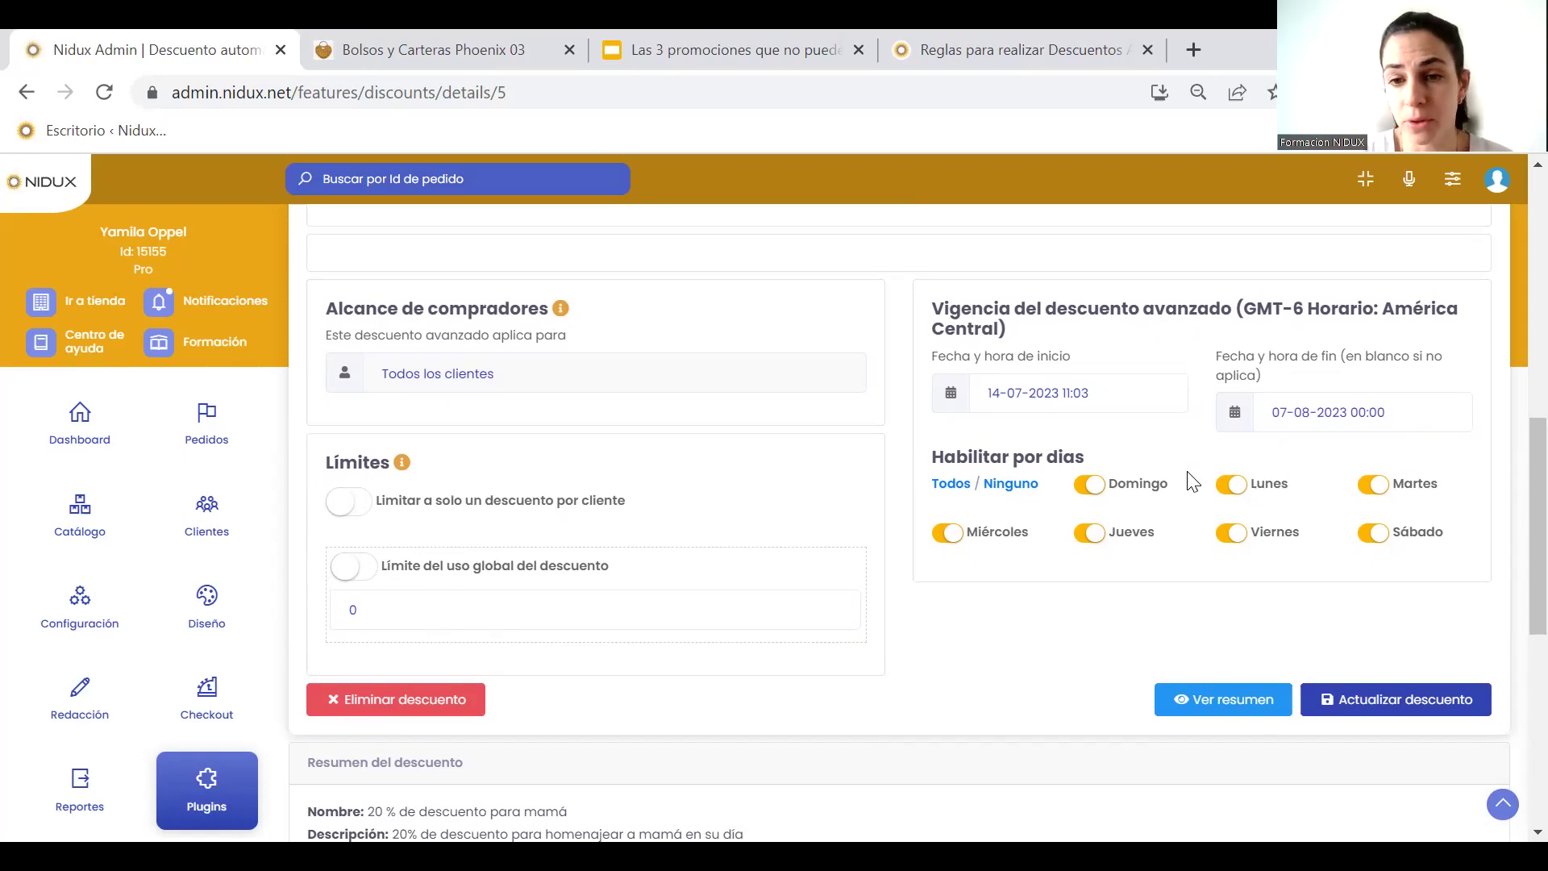
# Try disabling the discount on Domingo, Sábado and Viernes, and re-enable all three days
pyautogui.click(1087, 487)
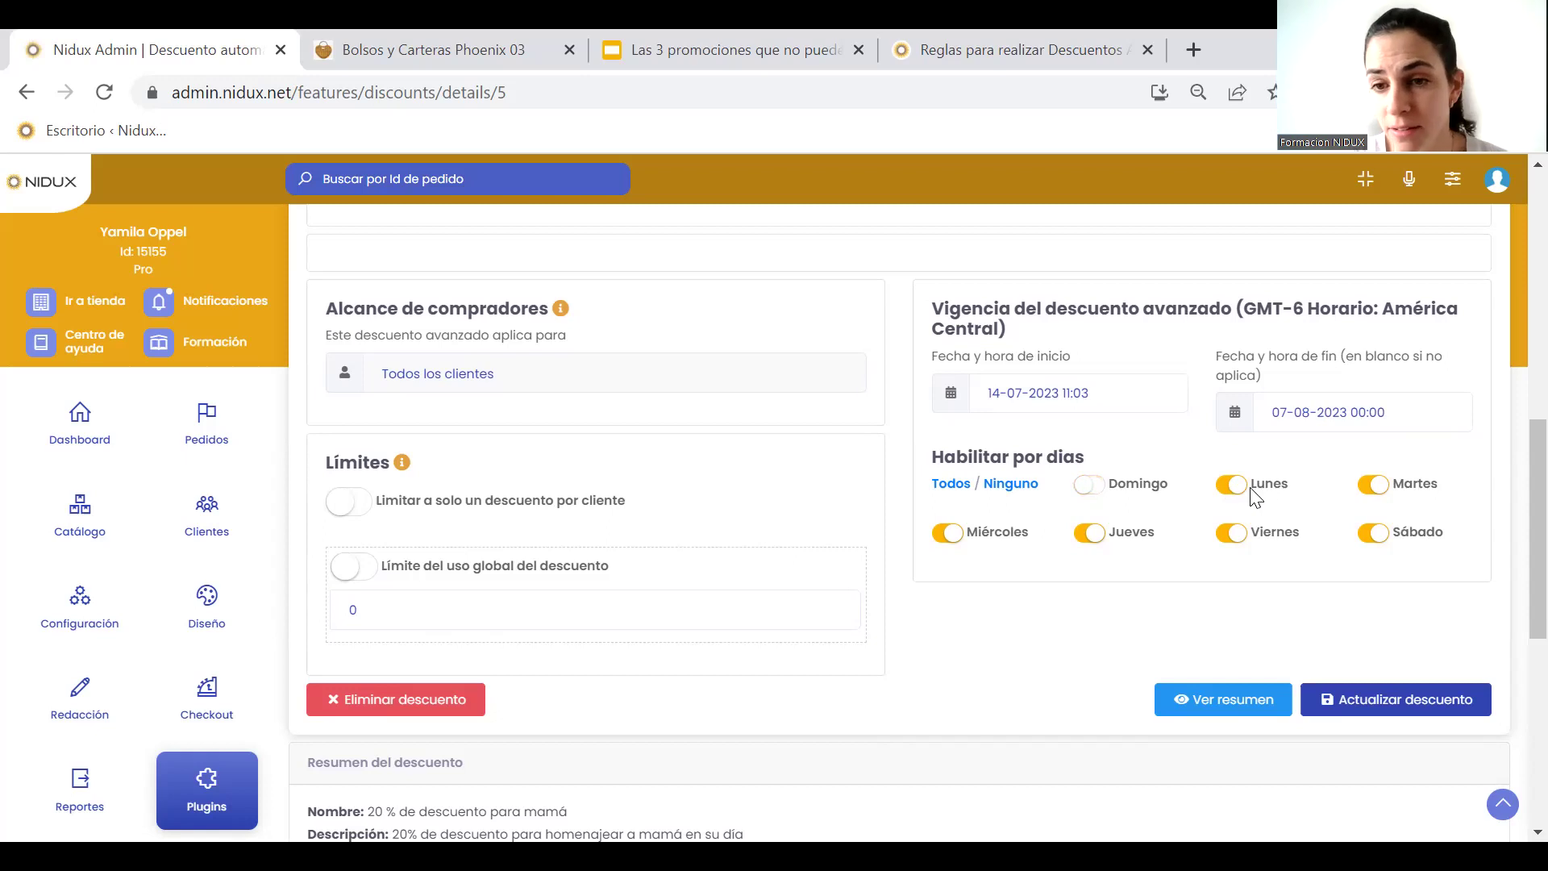
pyautogui.click(1374, 542)
pyautogui.click(1227, 539)
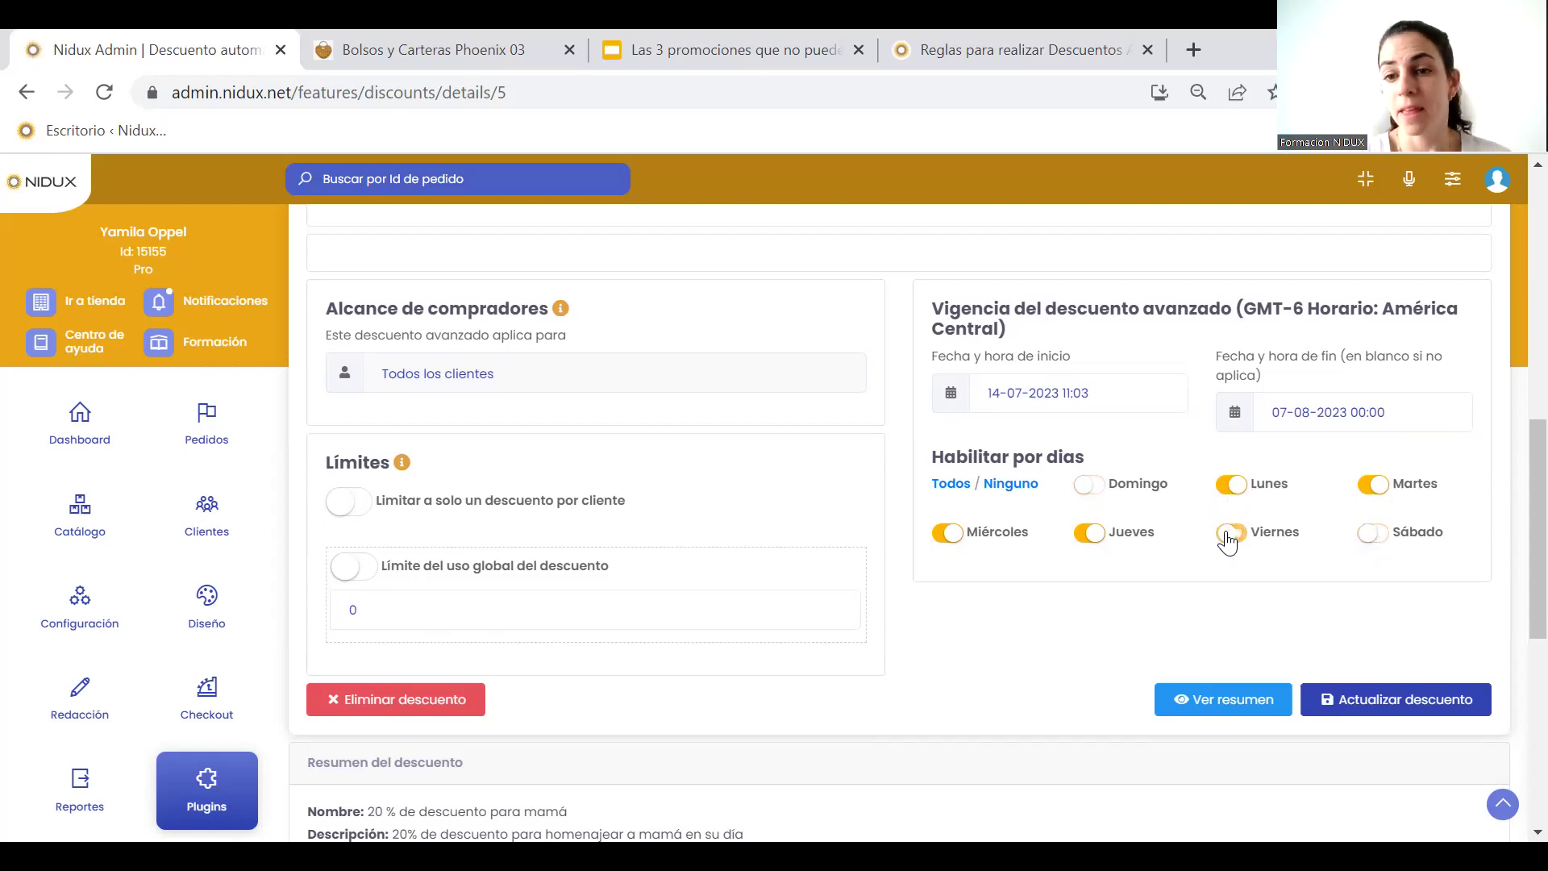
pyautogui.click(1227, 538)
pyautogui.click(1373, 540)
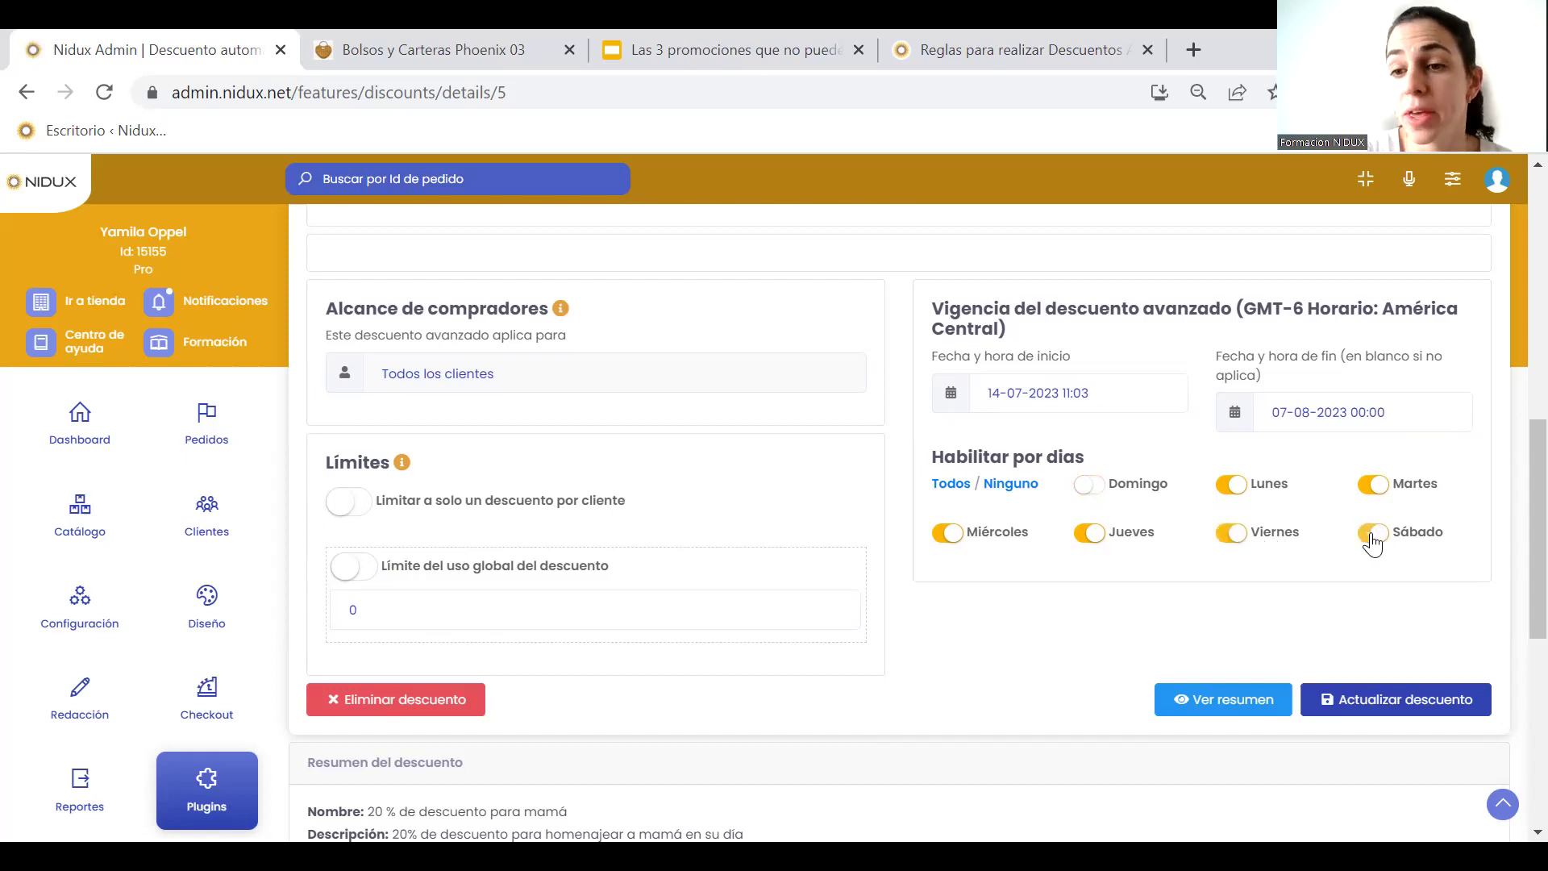
pyautogui.click(1091, 489)
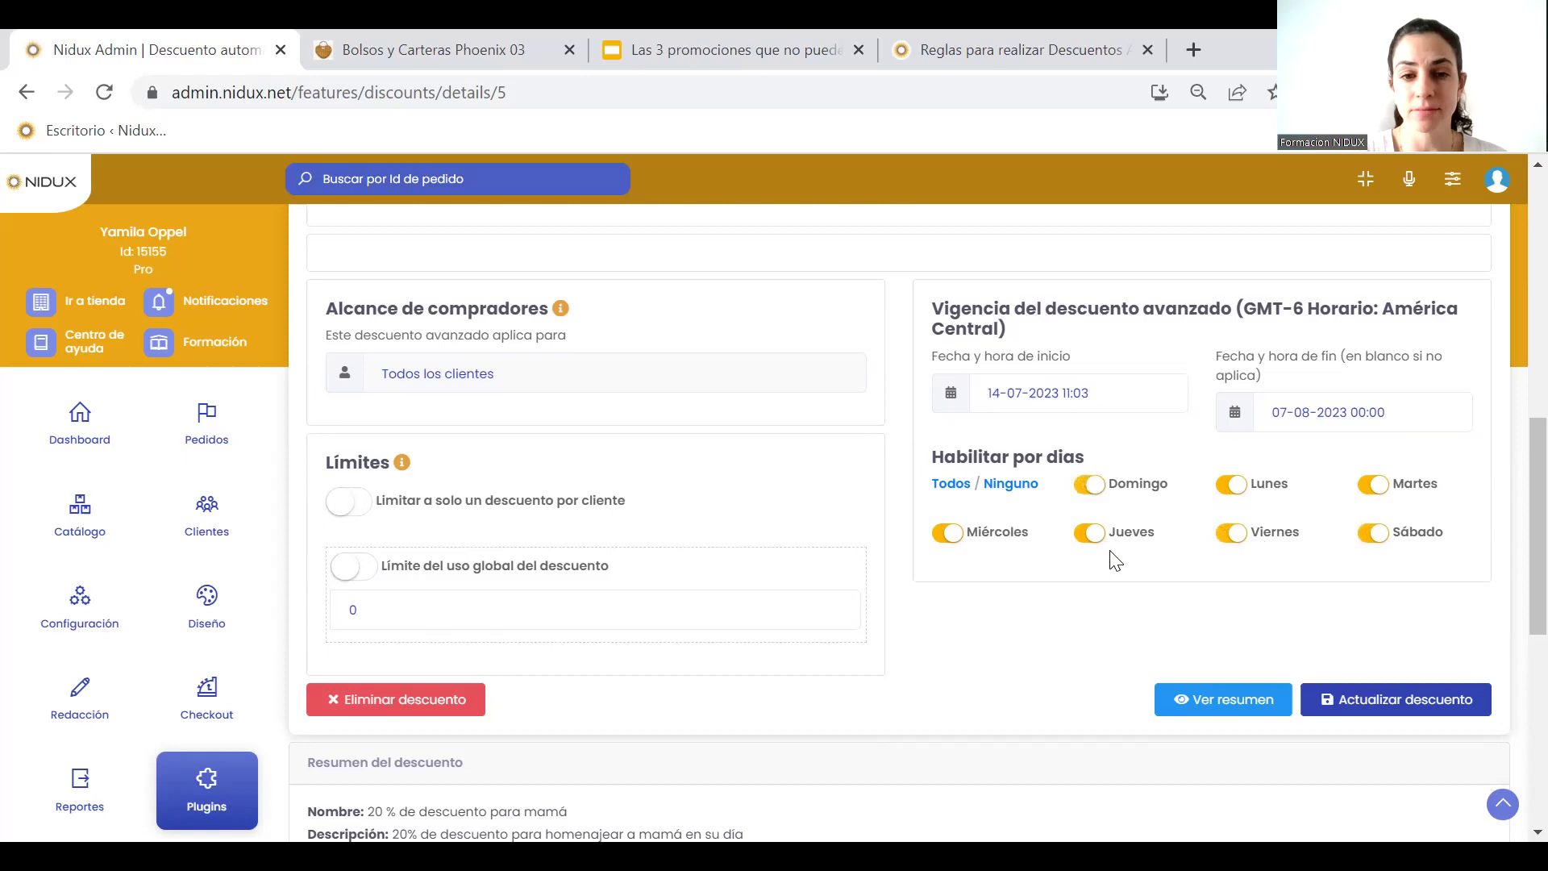
# Save the updated discount and dismiss the resulting message
pyautogui.scroll(-2, 1115, 561)
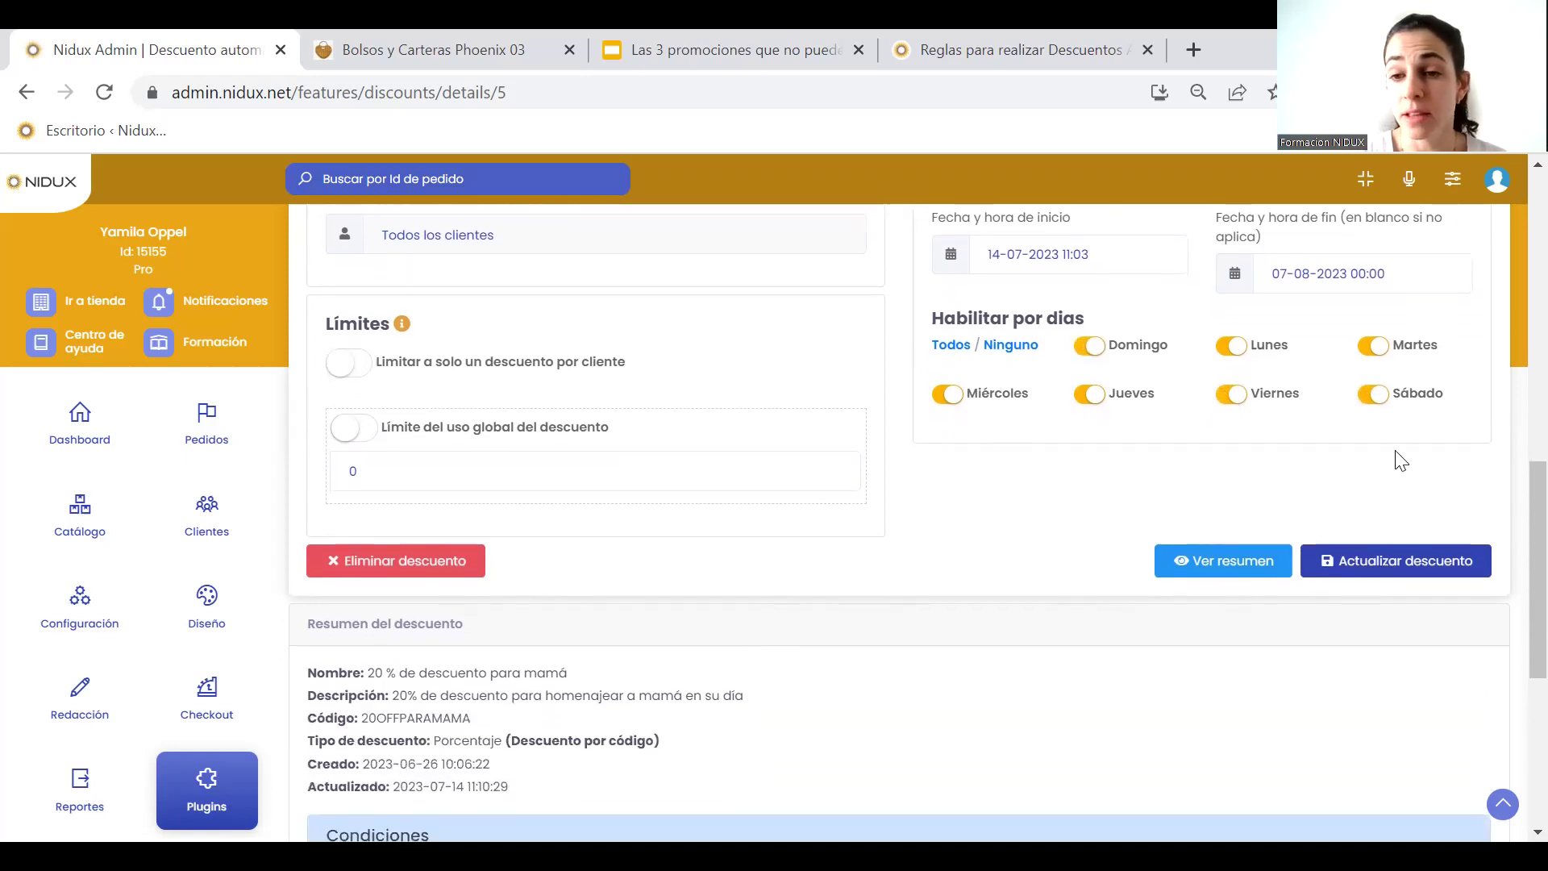
pyautogui.click(1379, 558)
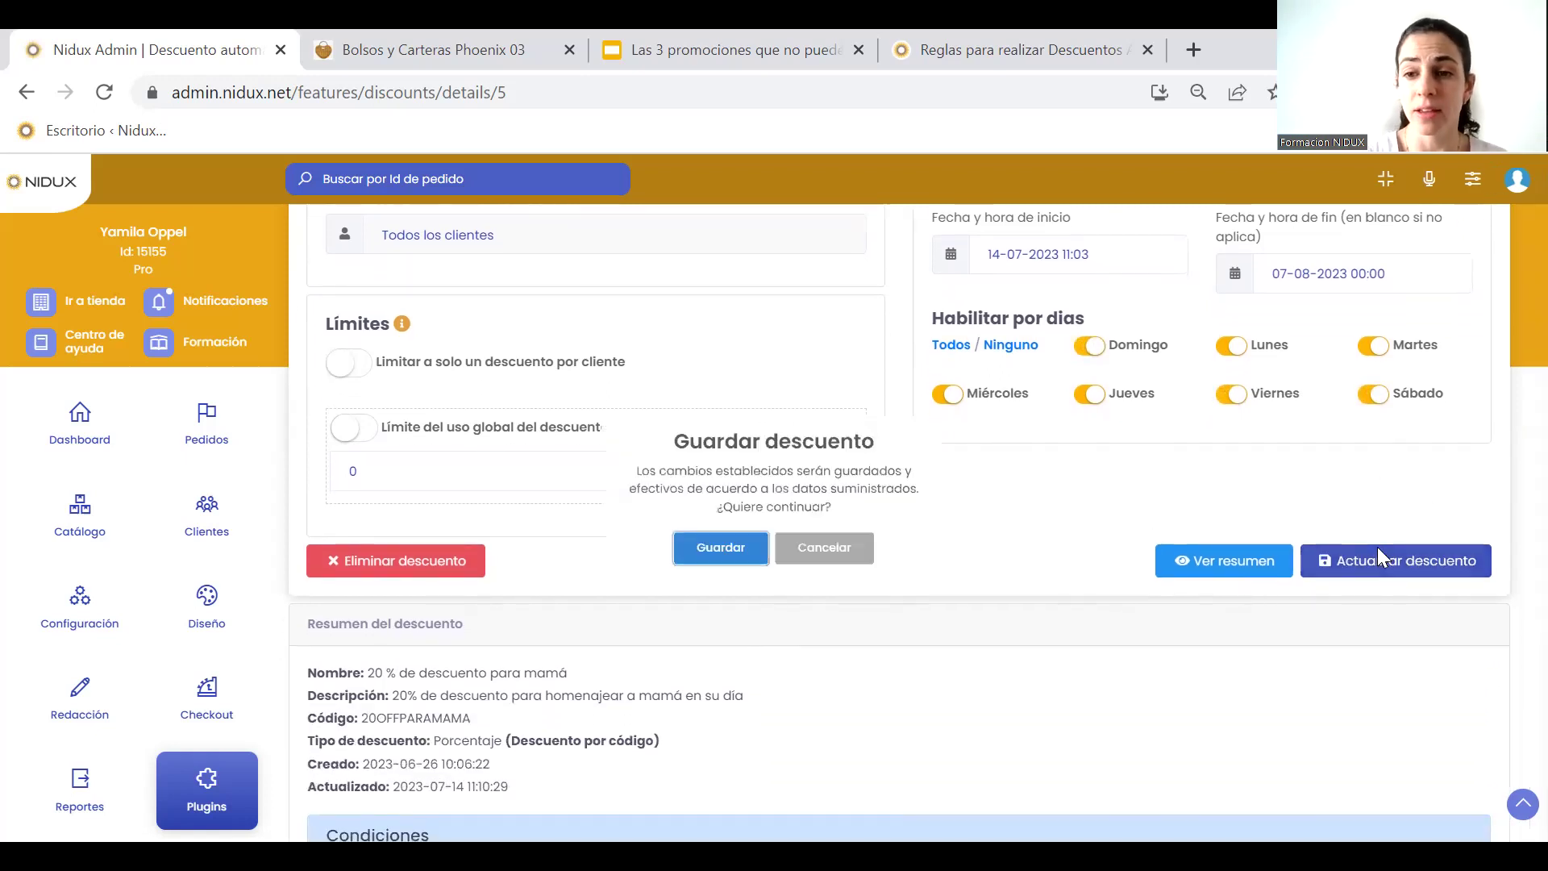
pyautogui.click(716, 581)
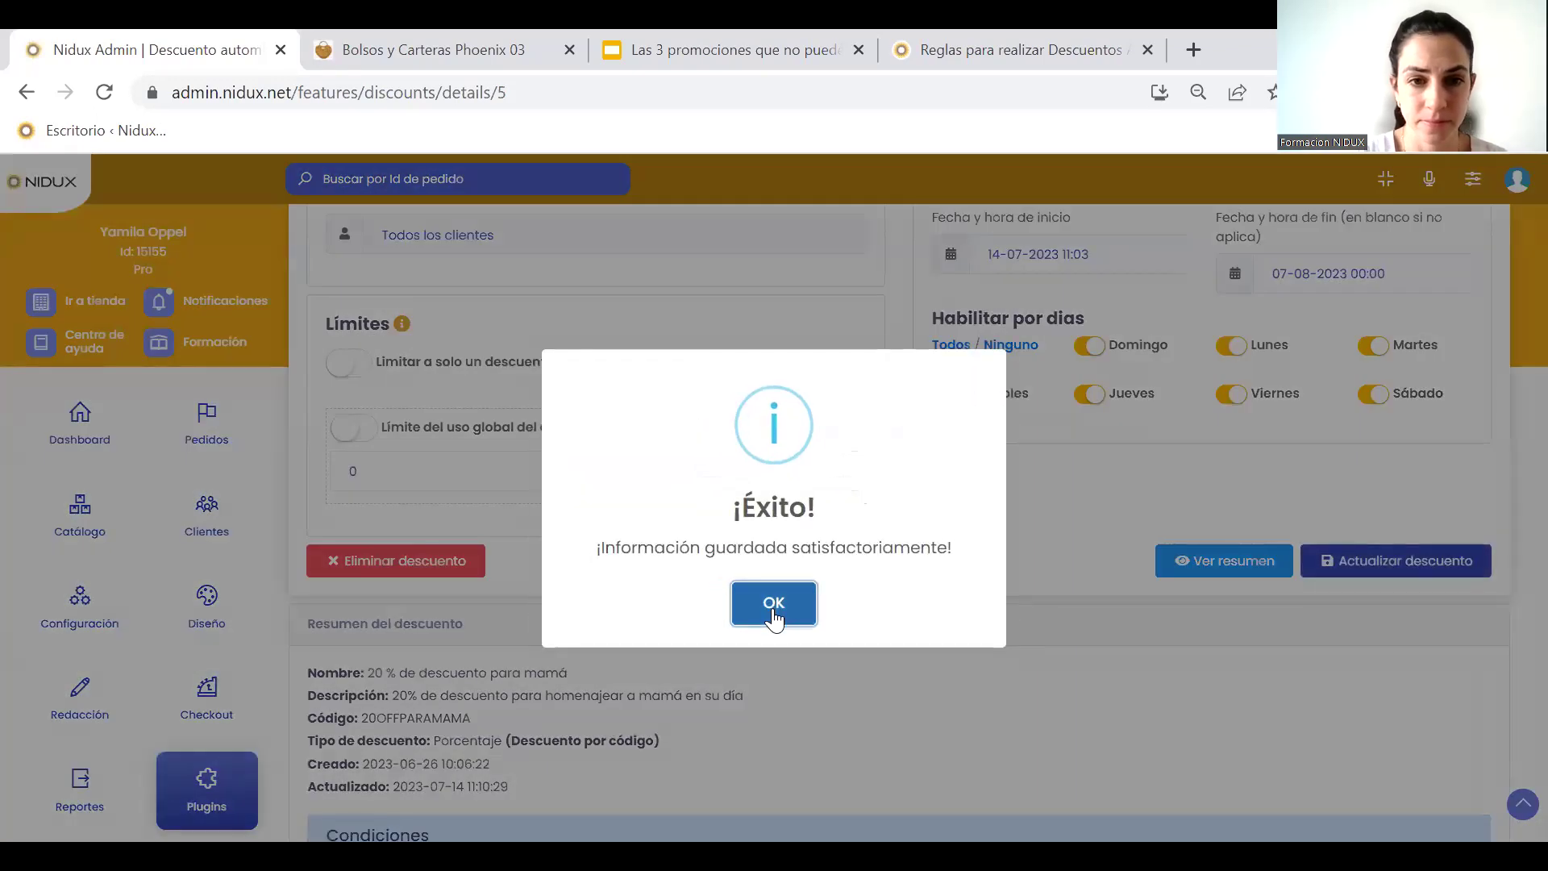
pyautogui.click(772, 607)
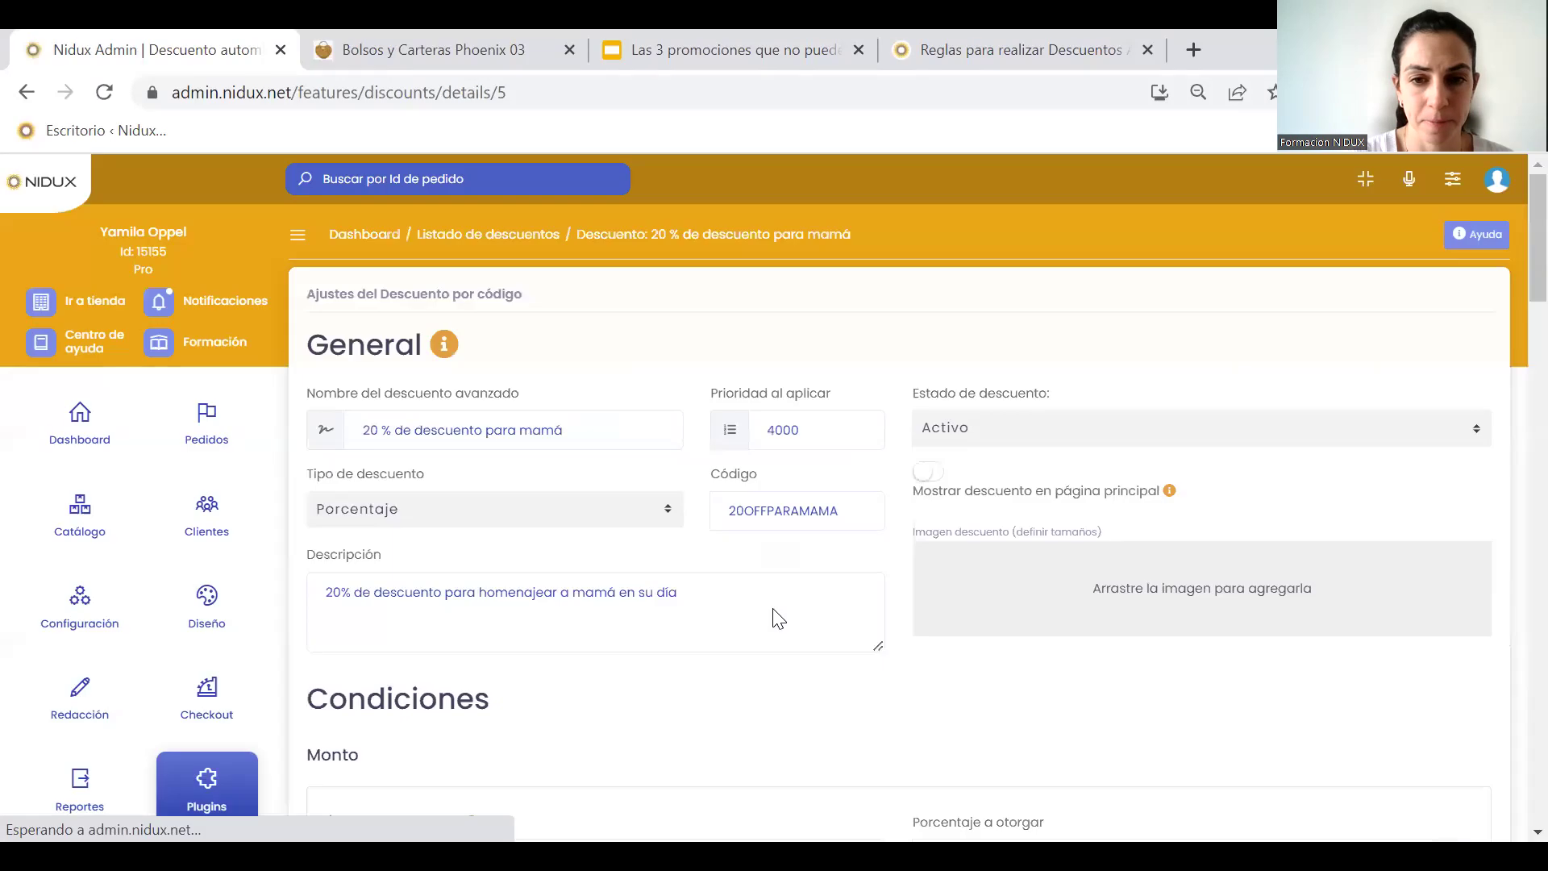
# Review the usage limits and validity settings of the saved discount
pyautogui.scroll(-5, 772, 619)
pyautogui.scroll(-6, 776, 619)
pyautogui.scroll(1, 777, 619)
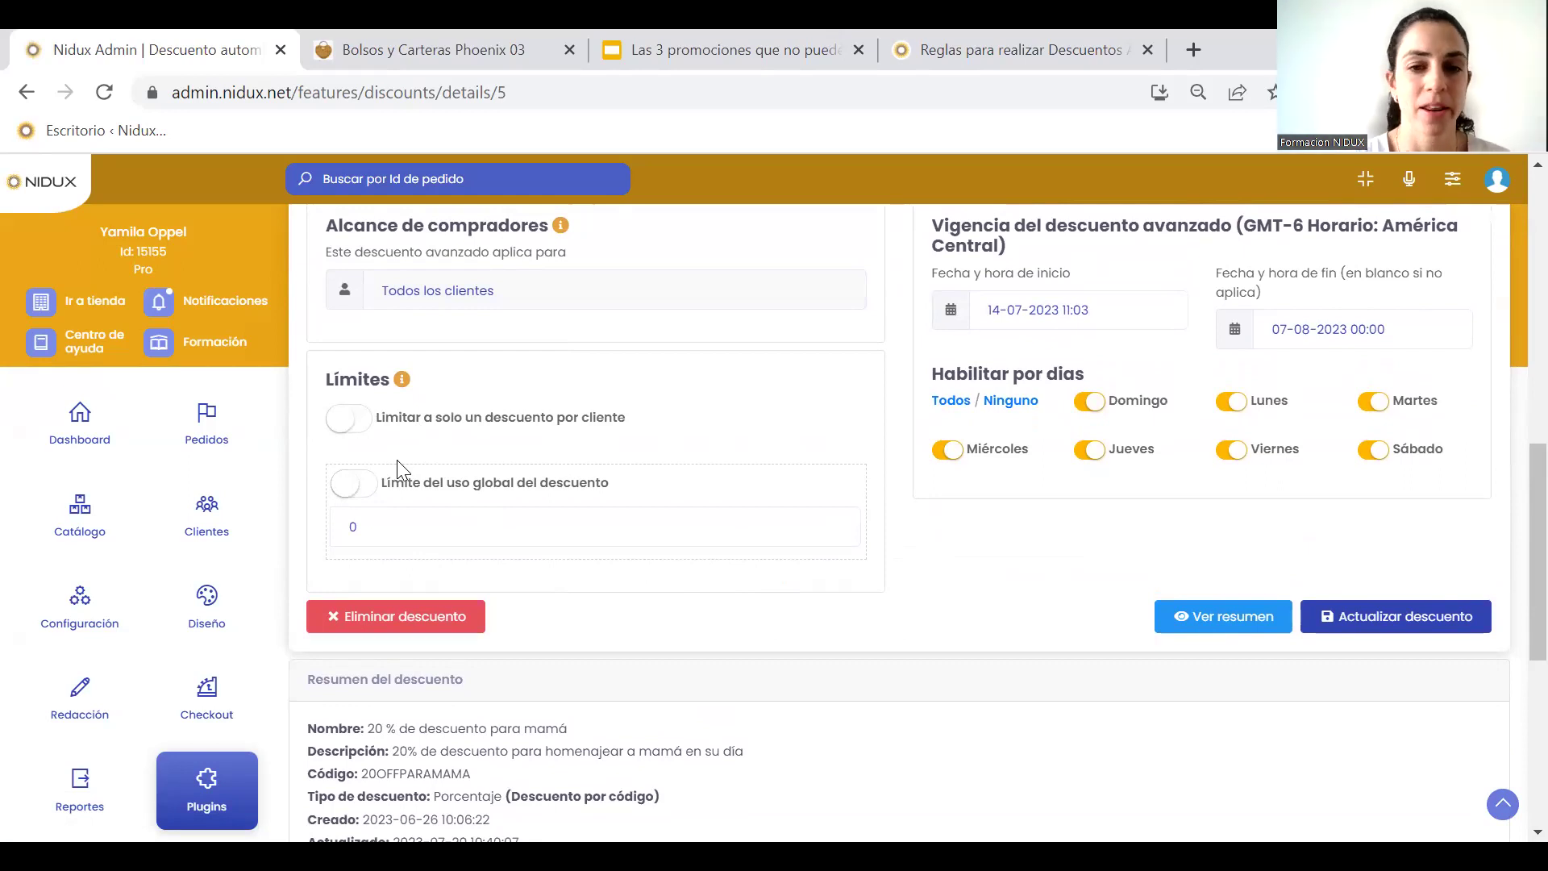
# Try limiting the discount to one per customer, set a global usage limit of 10, and turn both limits back off
pyautogui.click(344, 432)
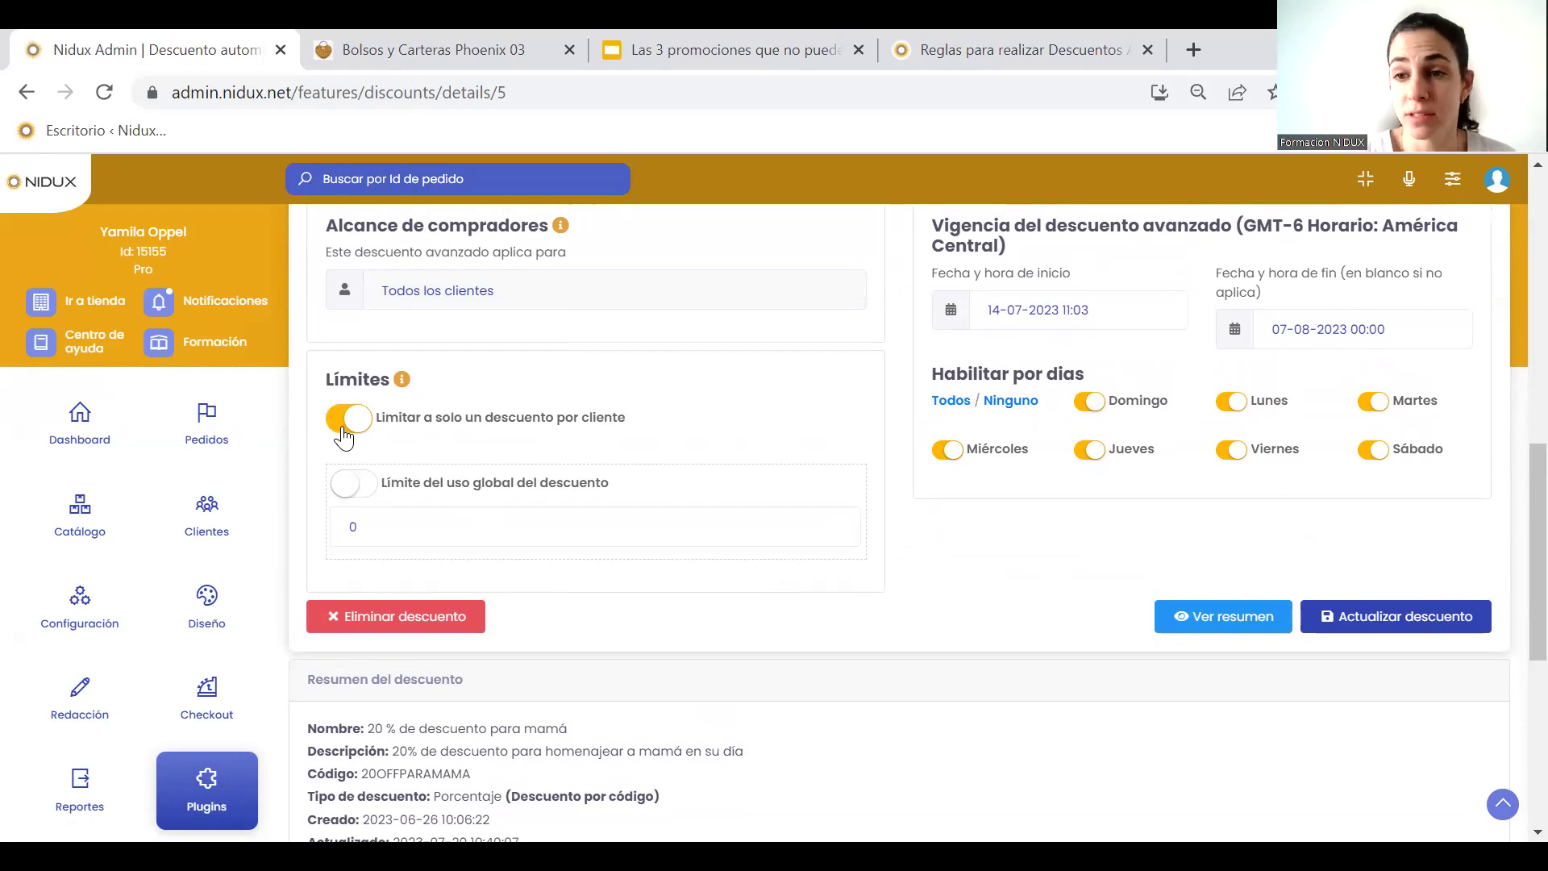
pyautogui.click(348, 428)
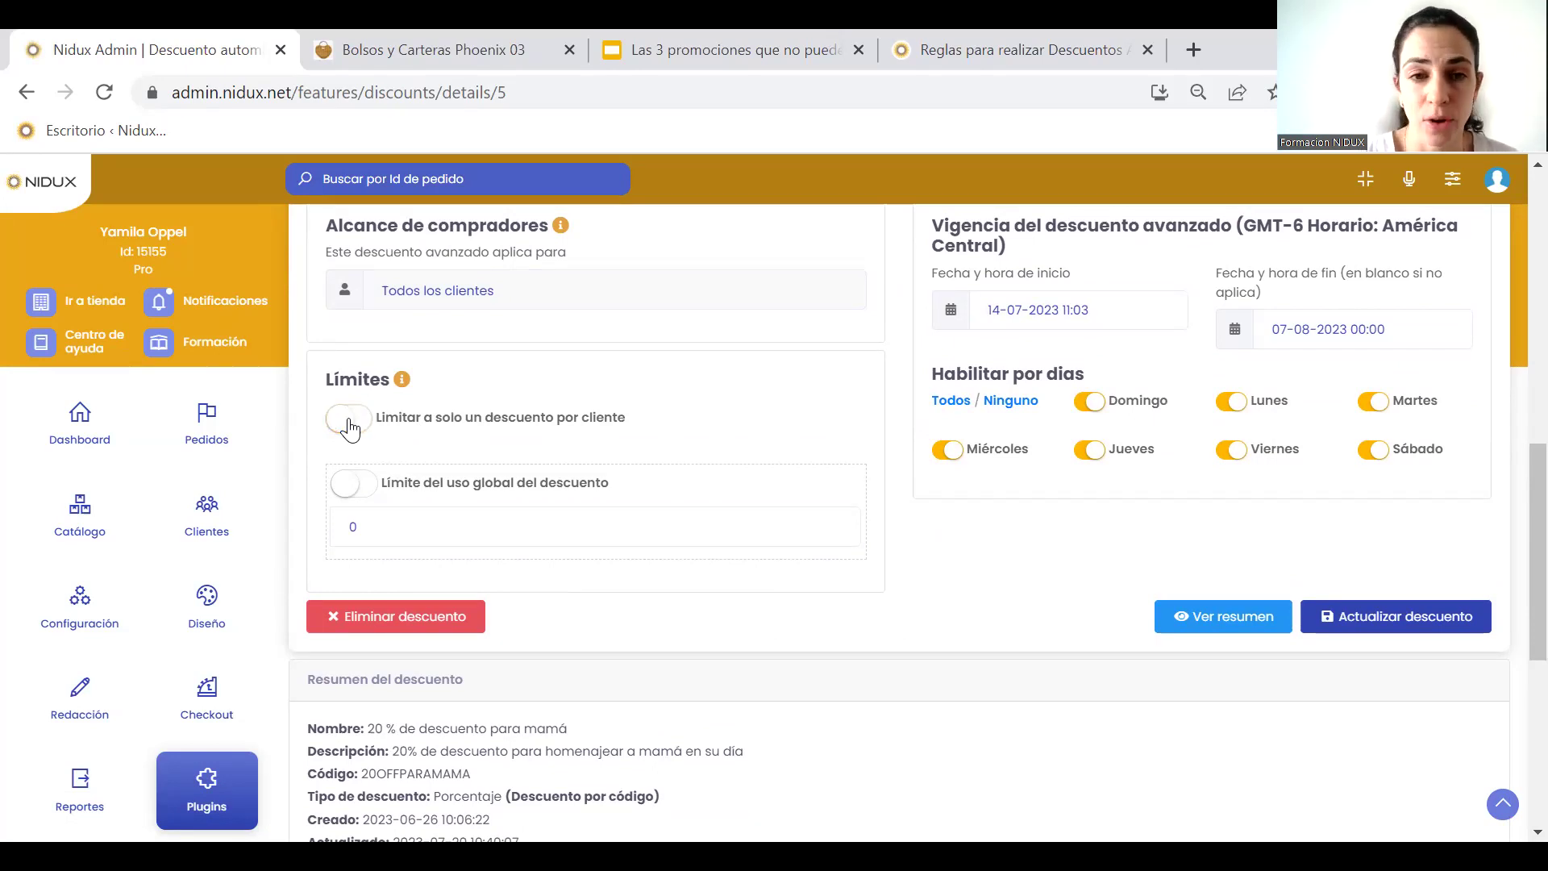
pyautogui.scroll(-1, 538, 566)
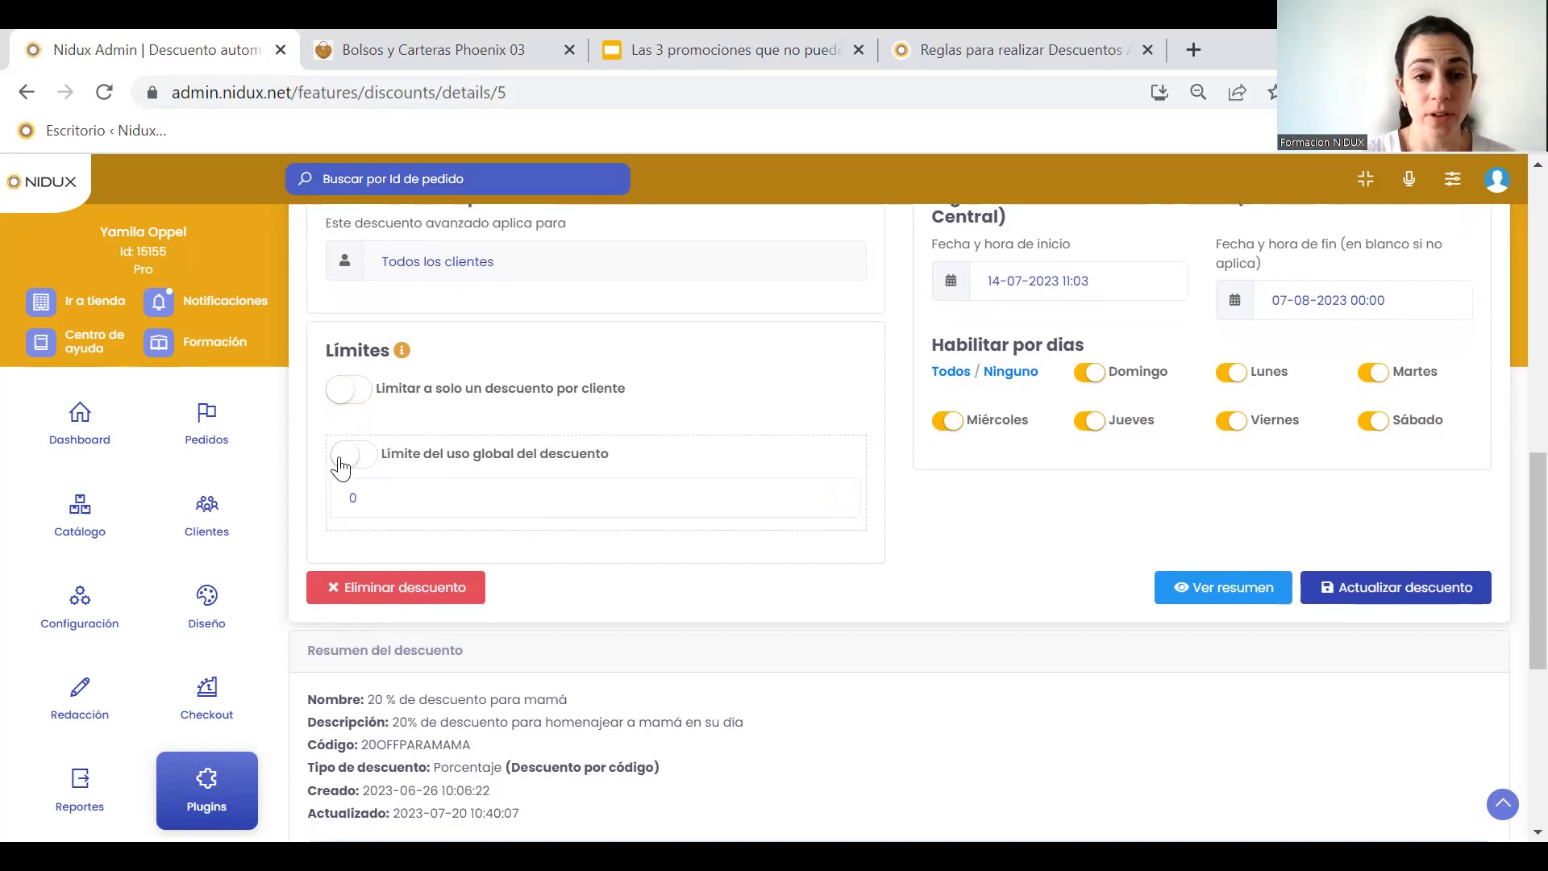
pyautogui.click(342, 457)
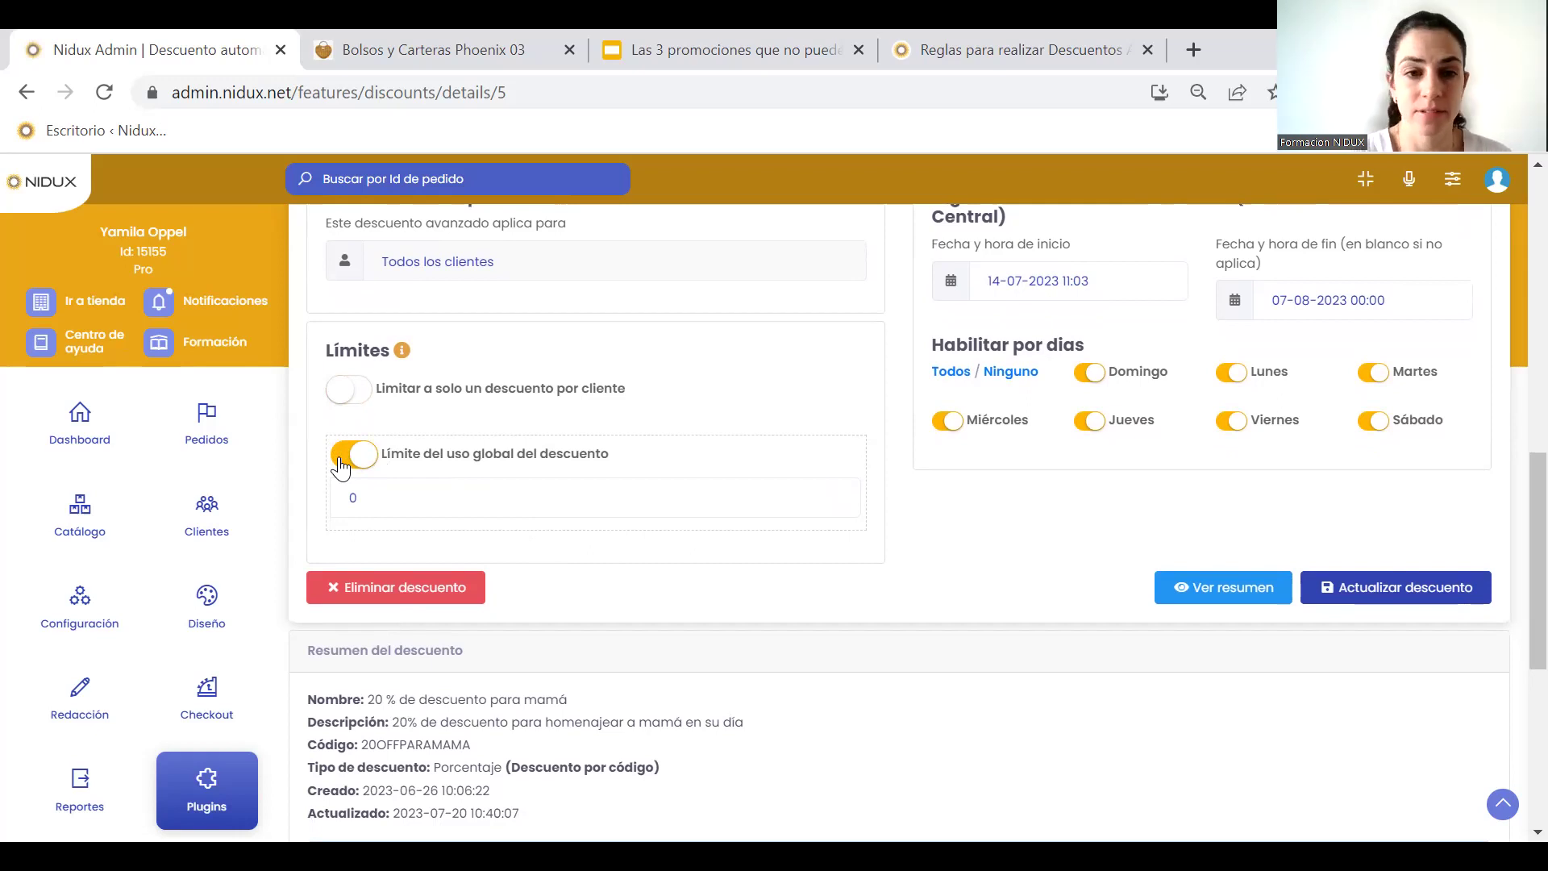
pyautogui.click(400, 497)
pyautogui.press('BackSpace')
pyautogui.write('10')
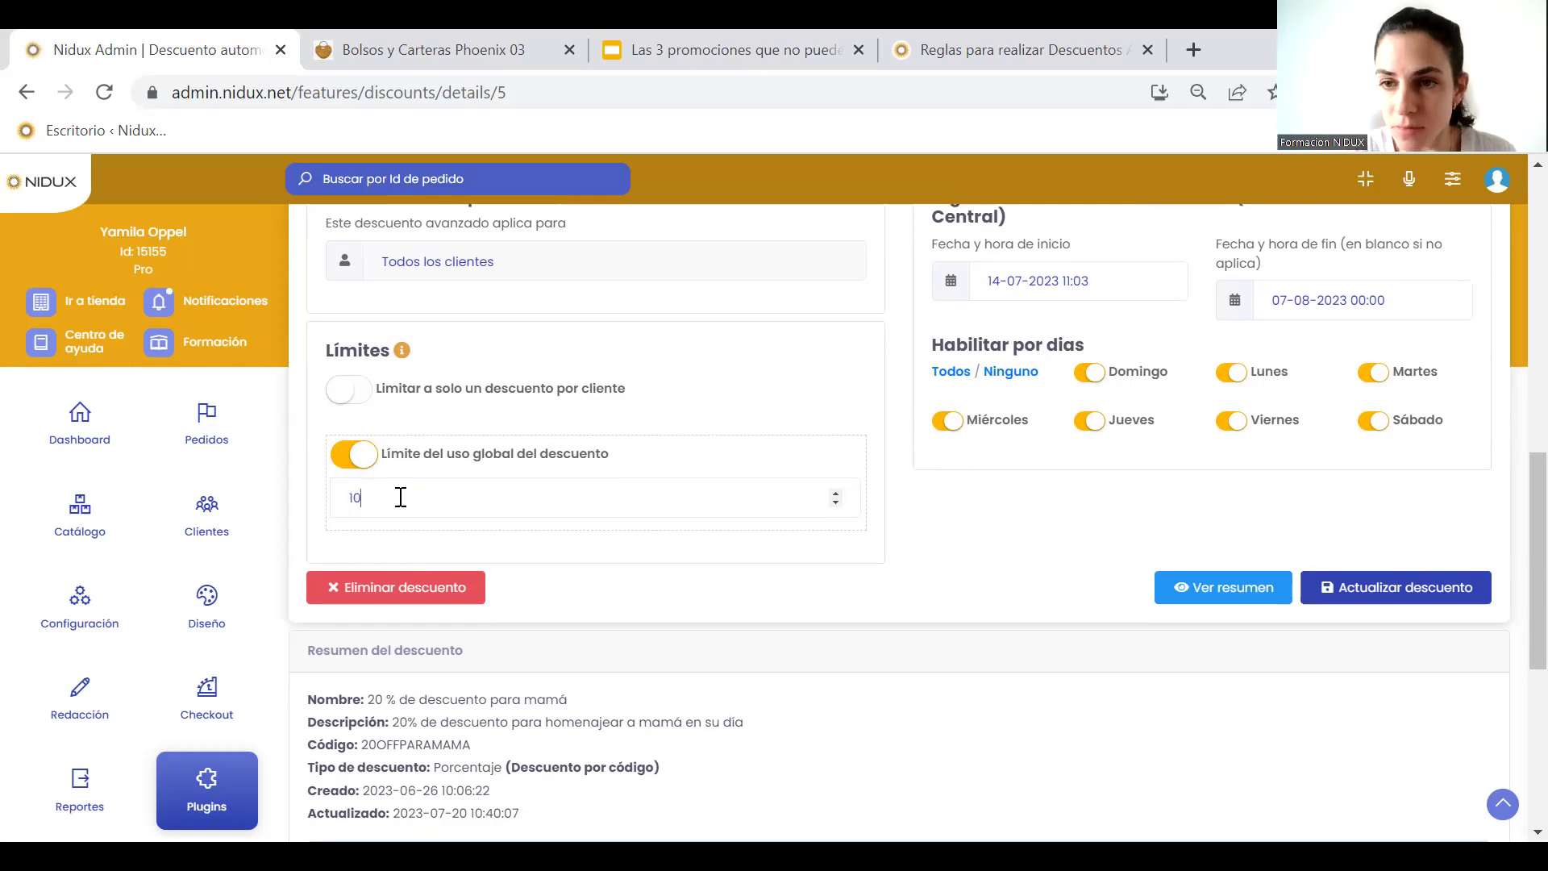
pyautogui.click(356, 460)
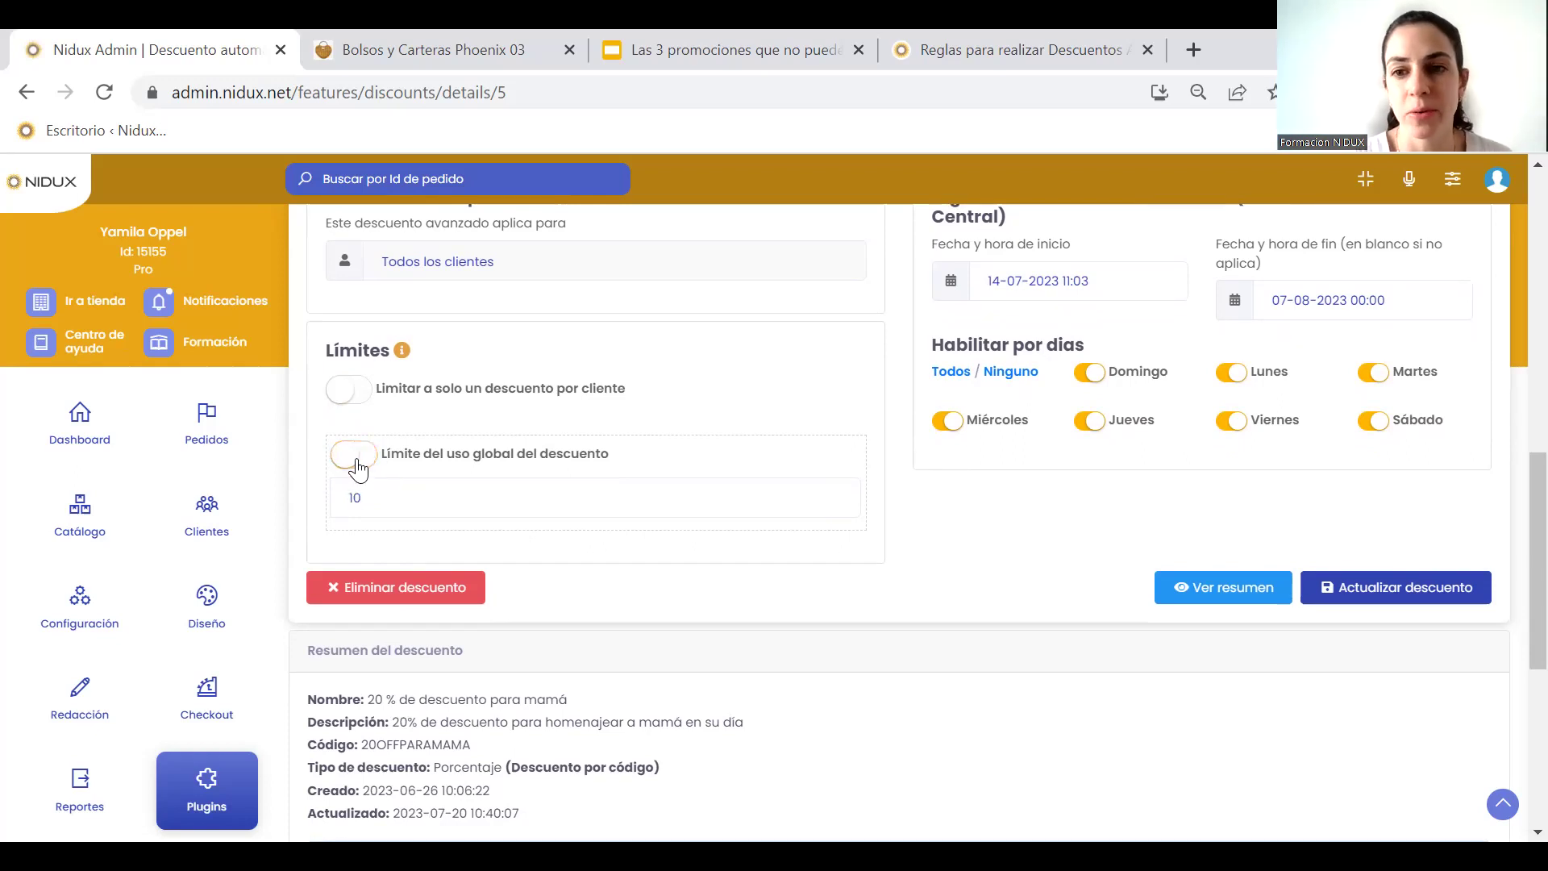
# Review the discount summary, including its code, conditions, limits, buyer scope and validity
pyautogui.scroll(-3, 686, 653)
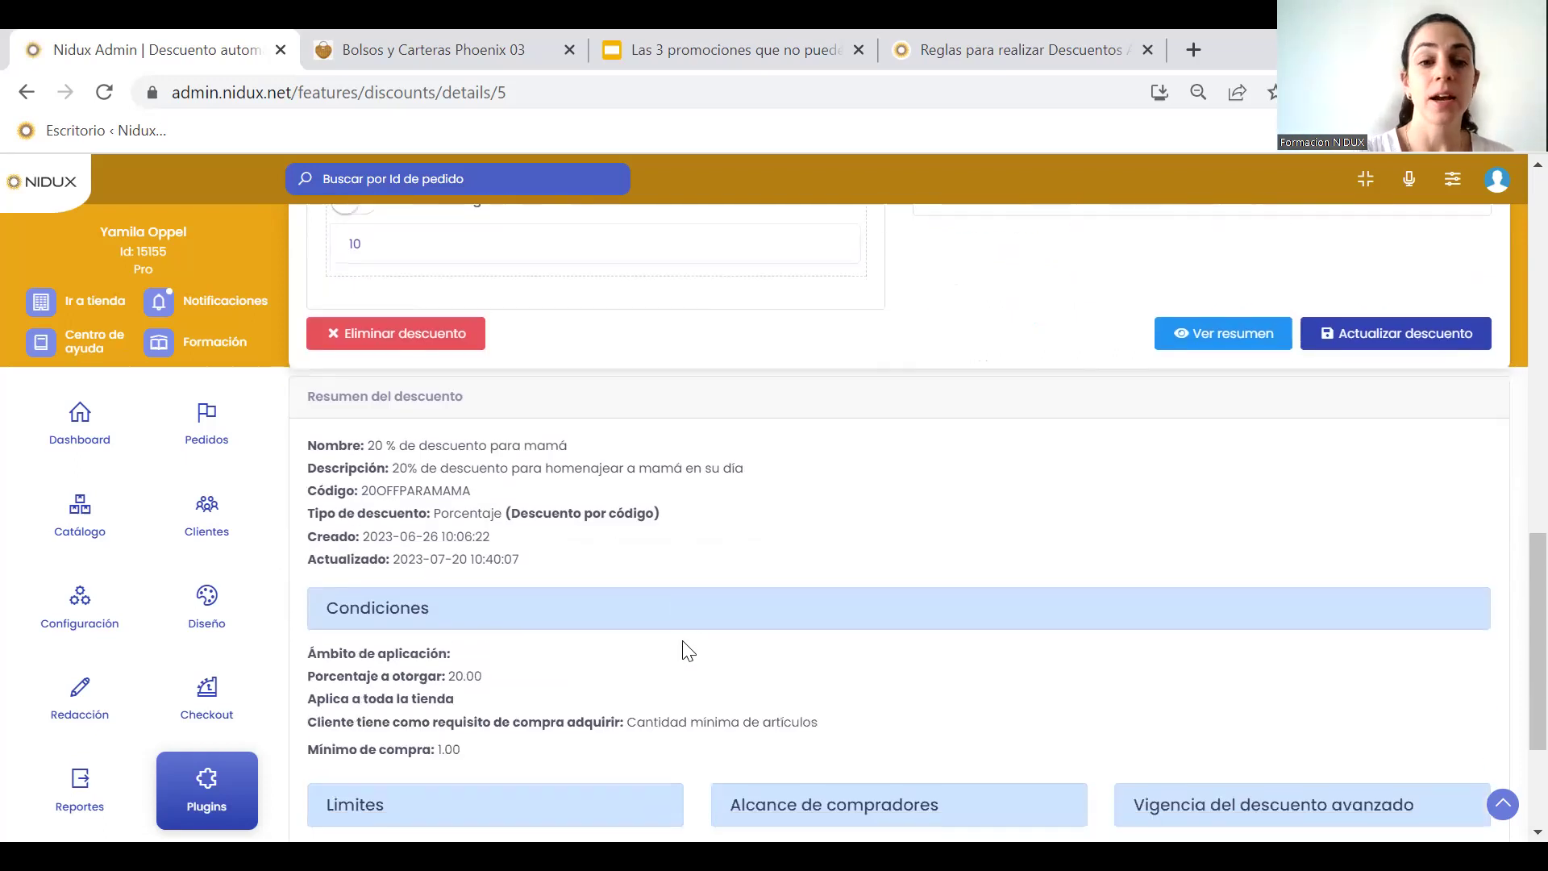
pyautogui.scroll(-1, 686, 652)
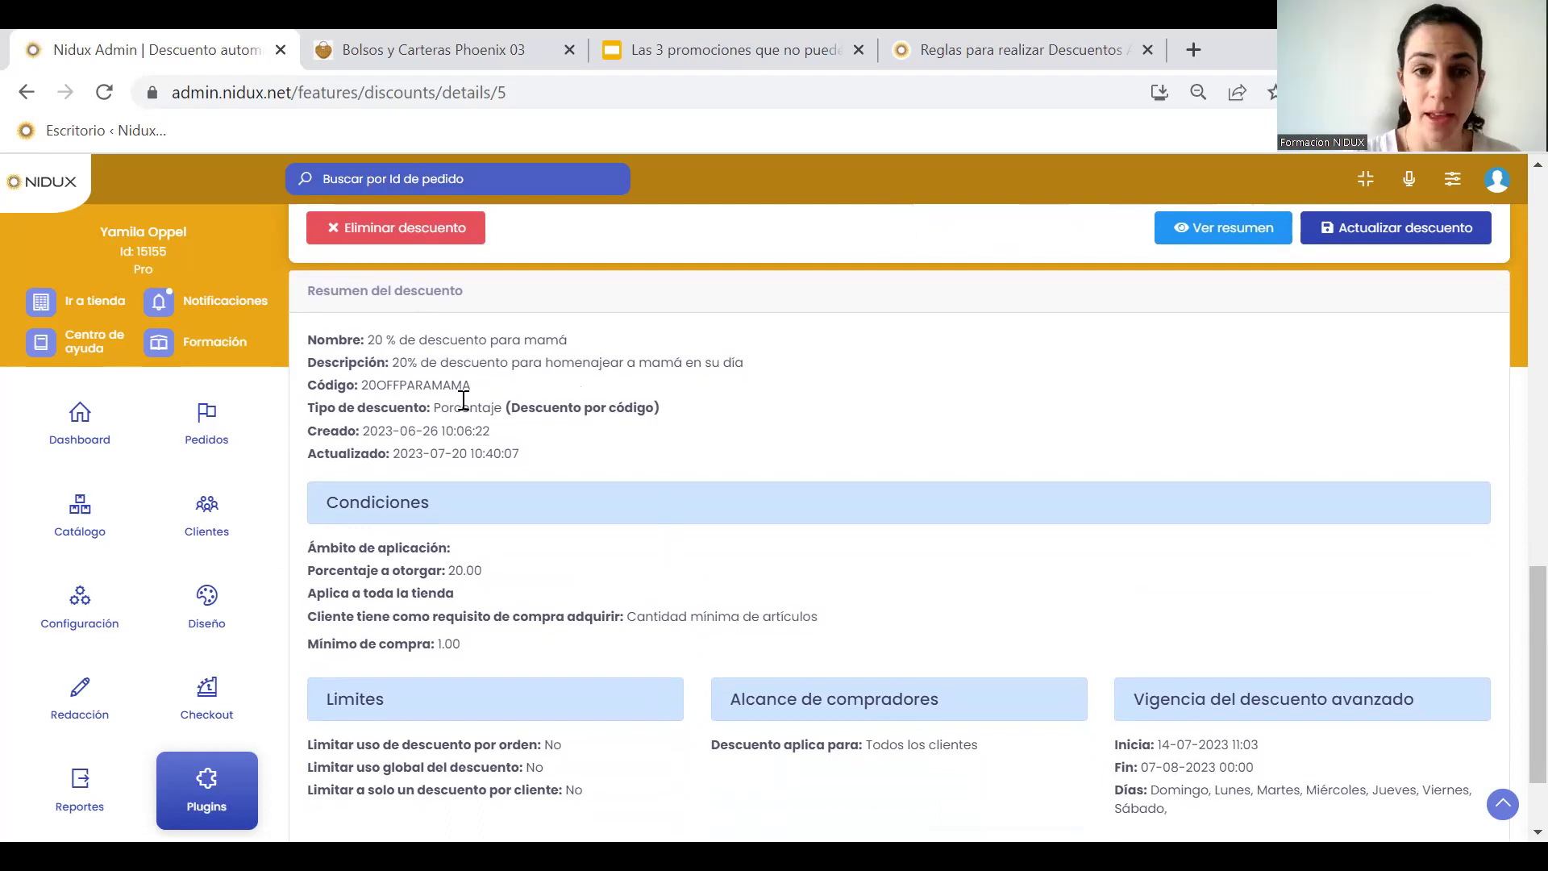
pyautogui.doubleClick(394, 384)
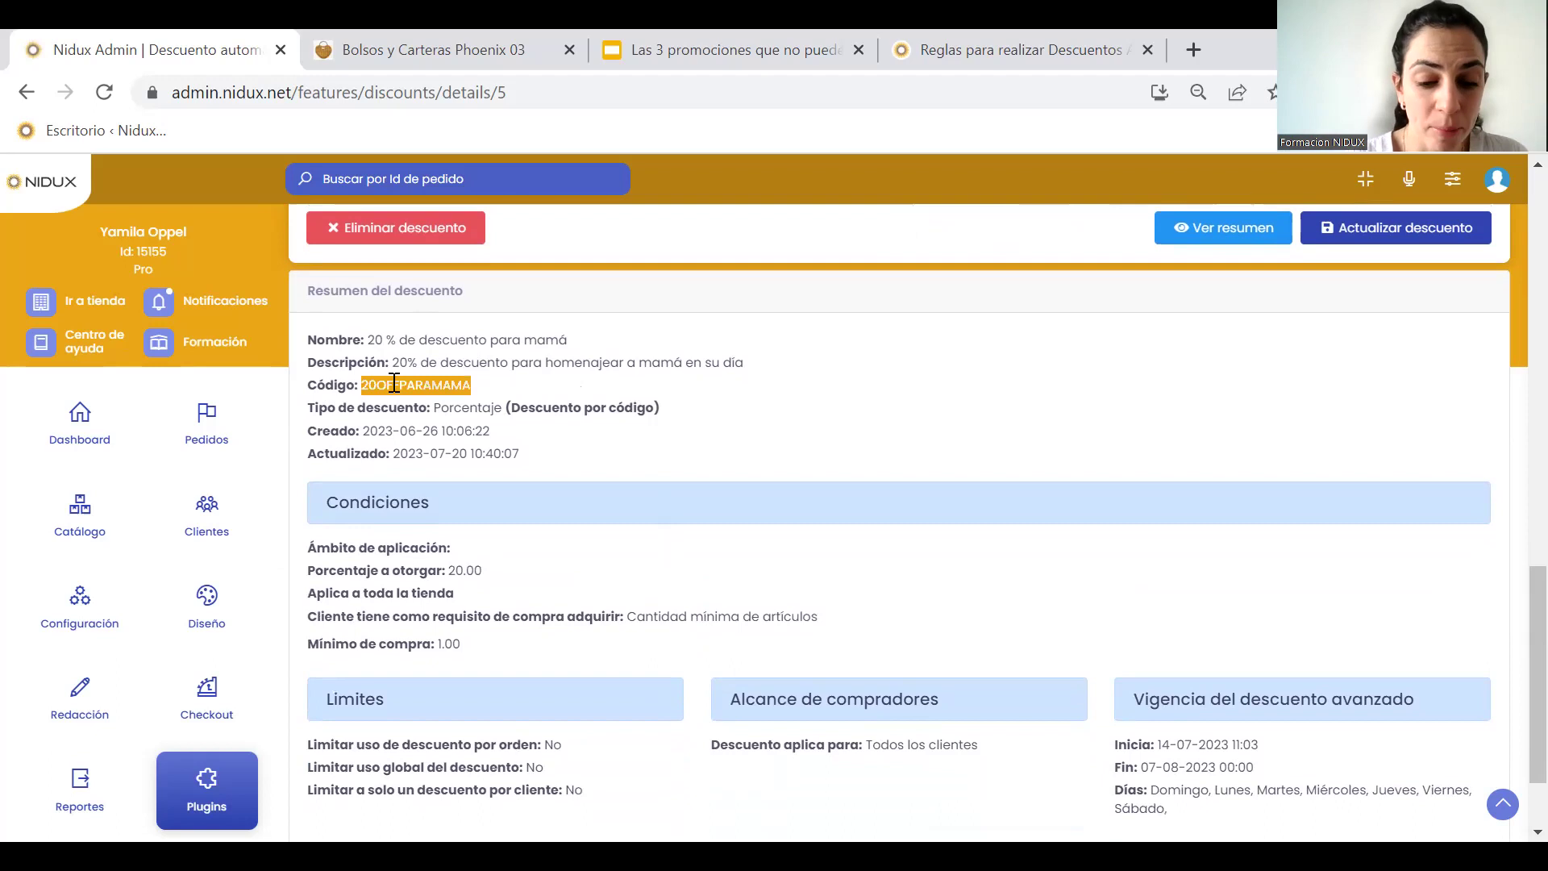
pyautogui.click(601, 397)
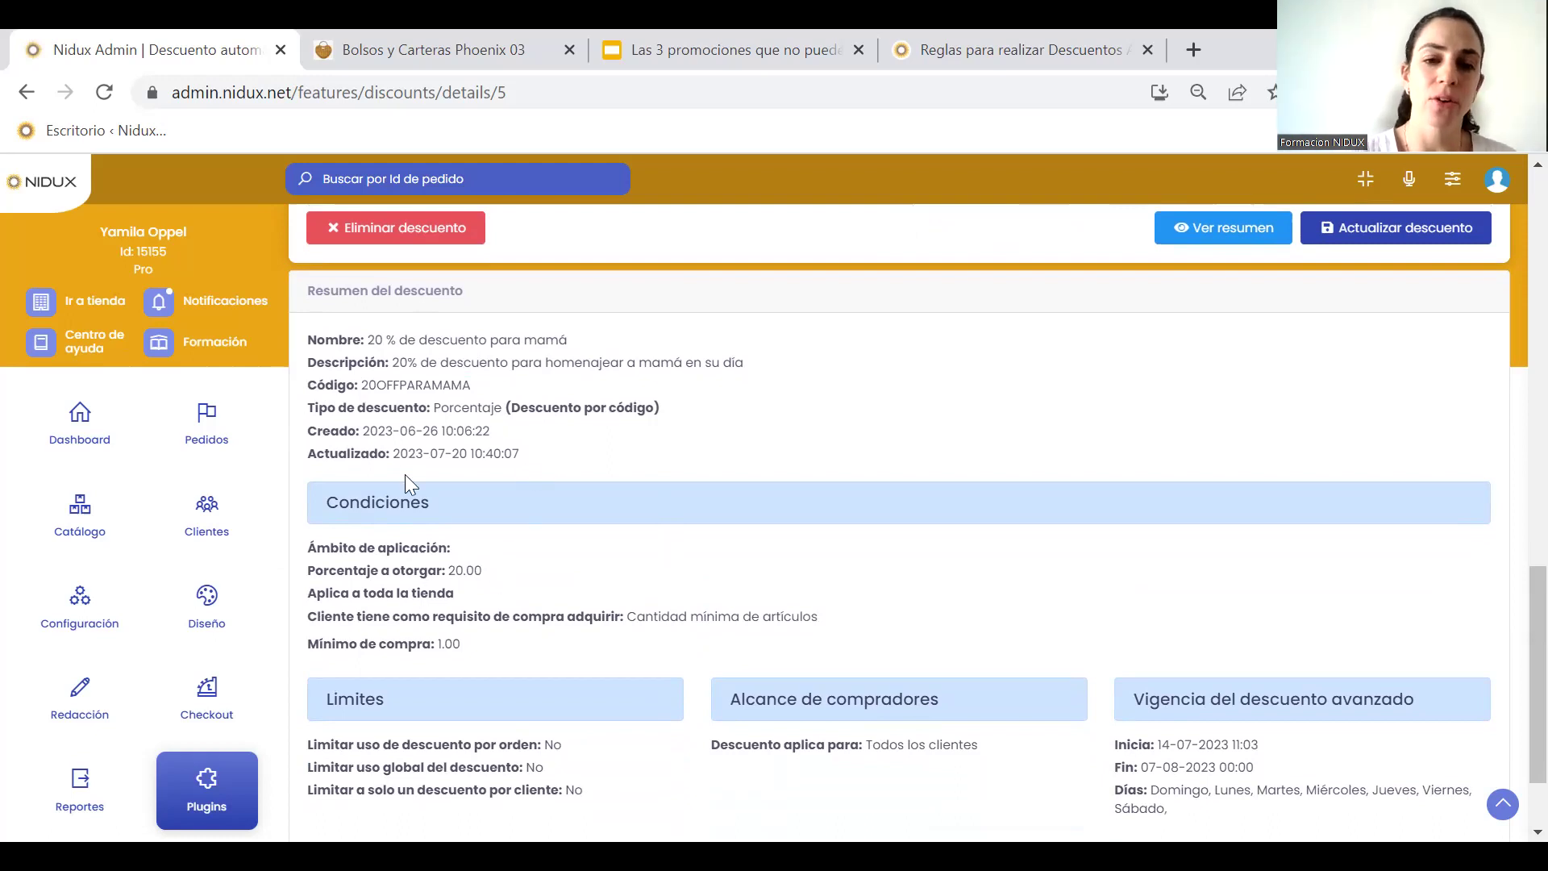
pyautogui.scroll(-2, 665, 489)
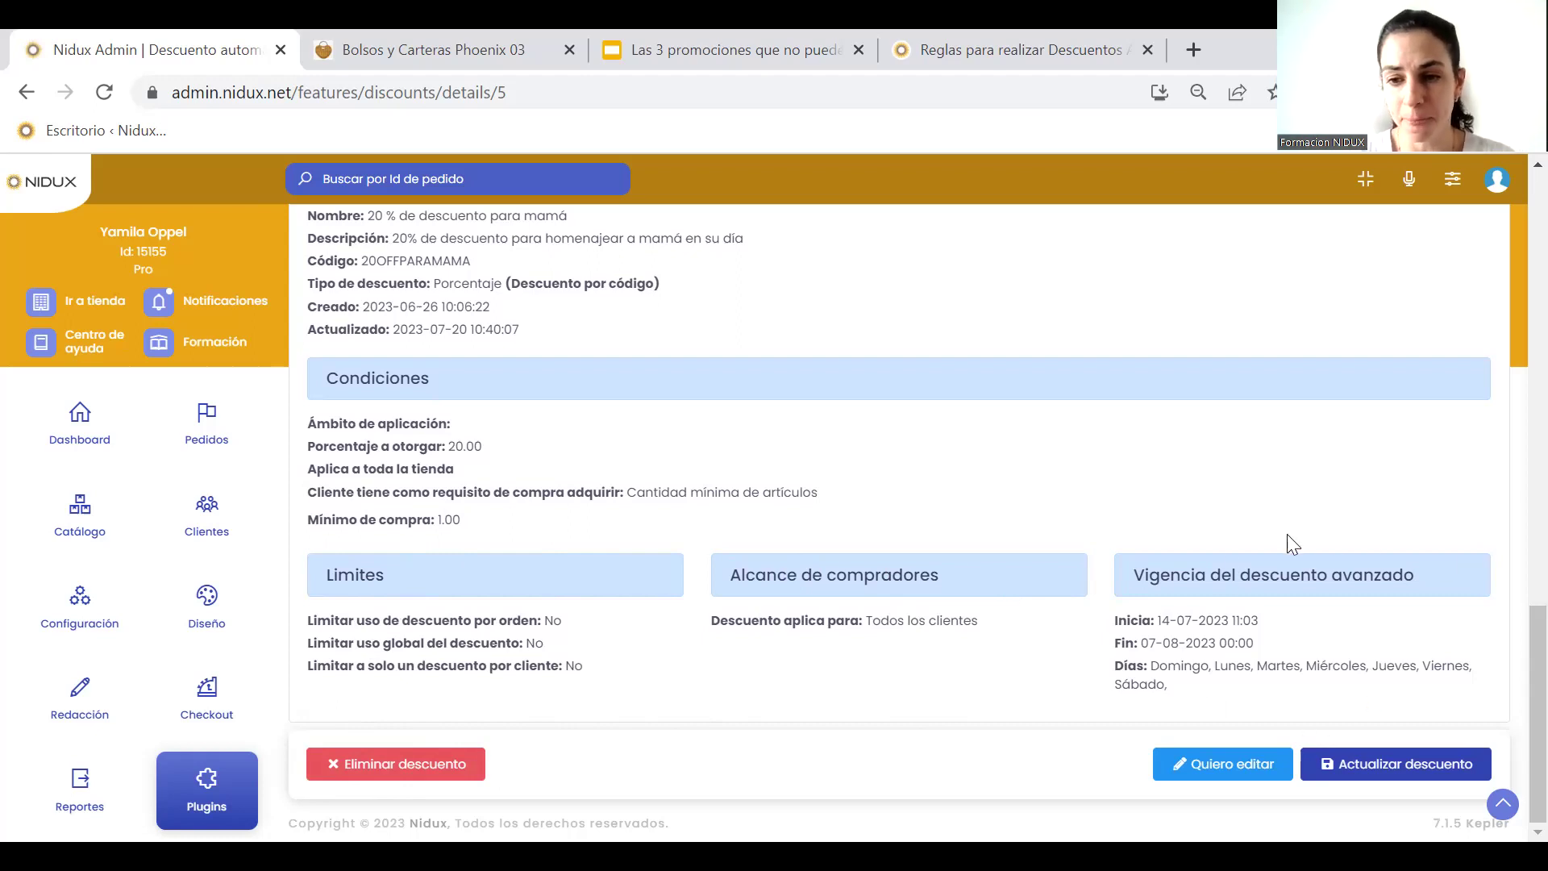
# Save the updated discount and dismiss the resulting message
pyautogui.click(1223, 764)
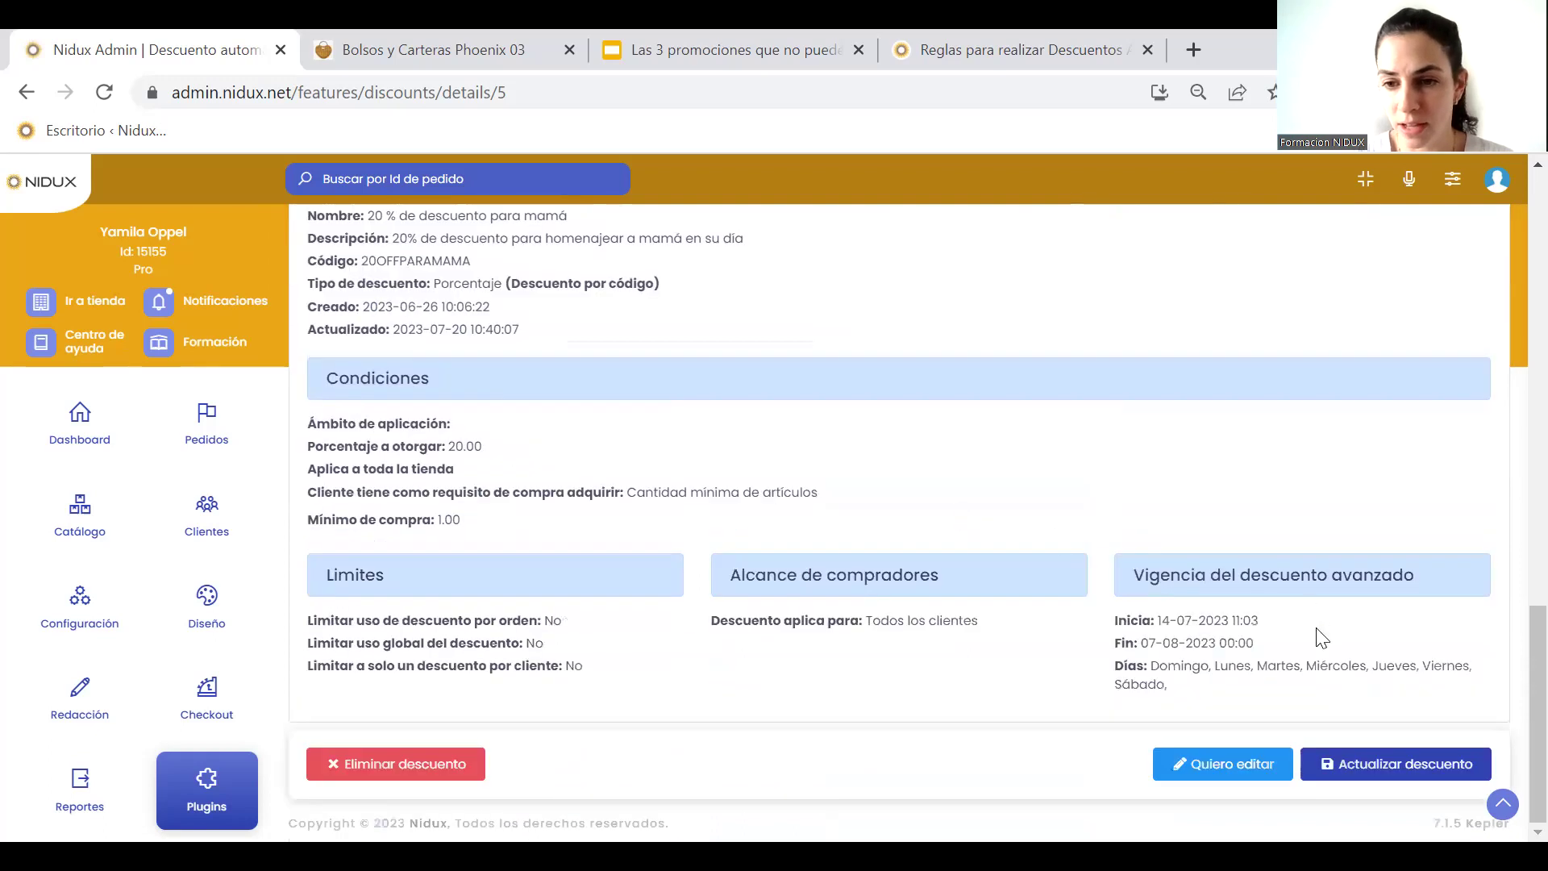
pyautogui.click(1341, 779)
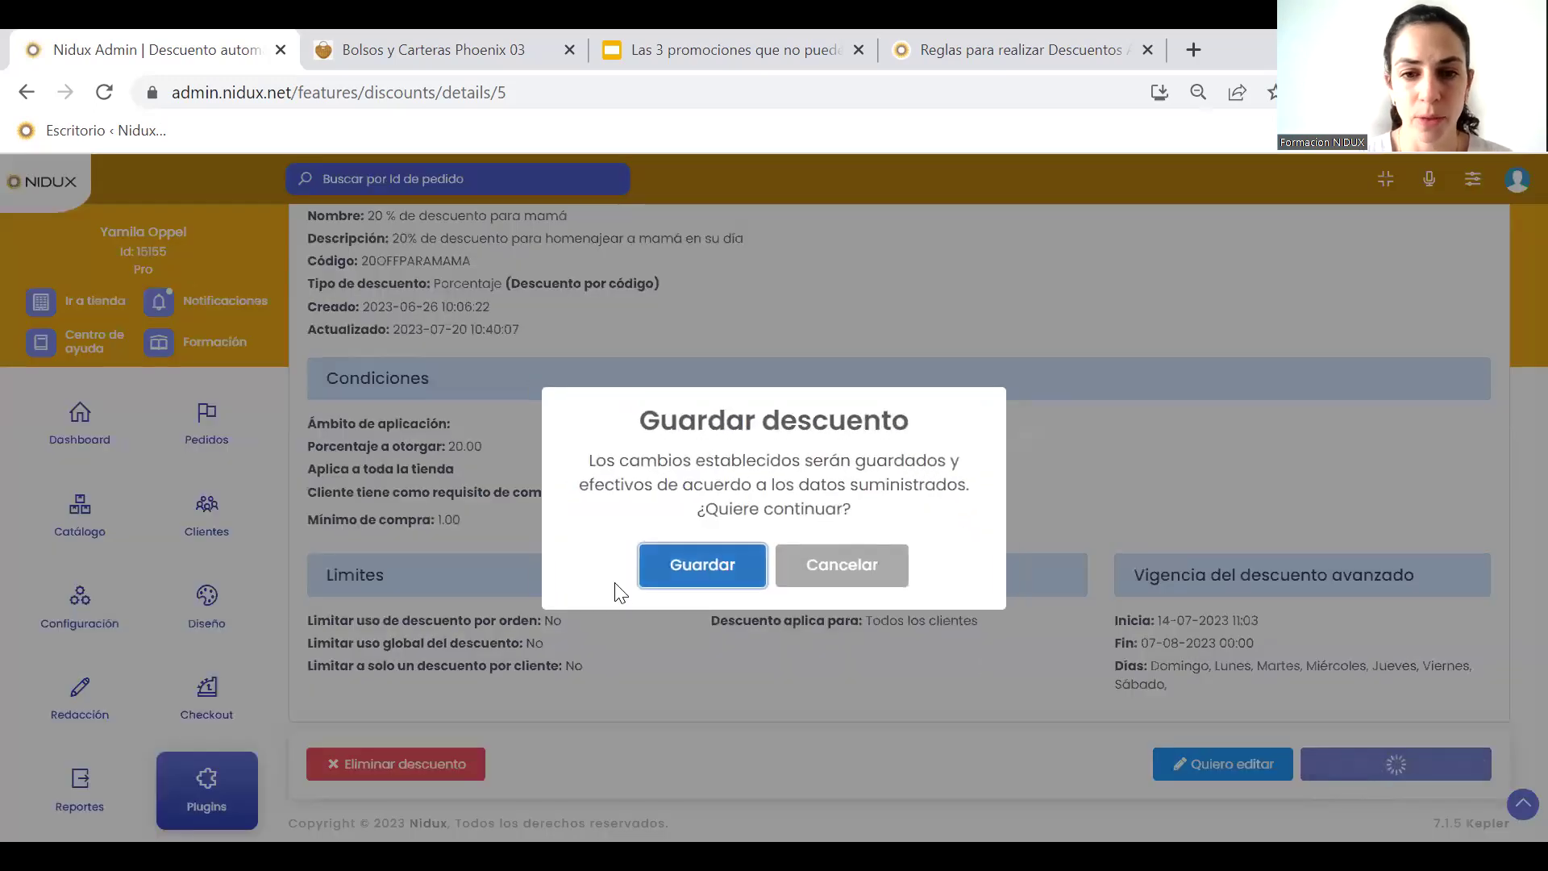
pyautogui.click(691, 566)
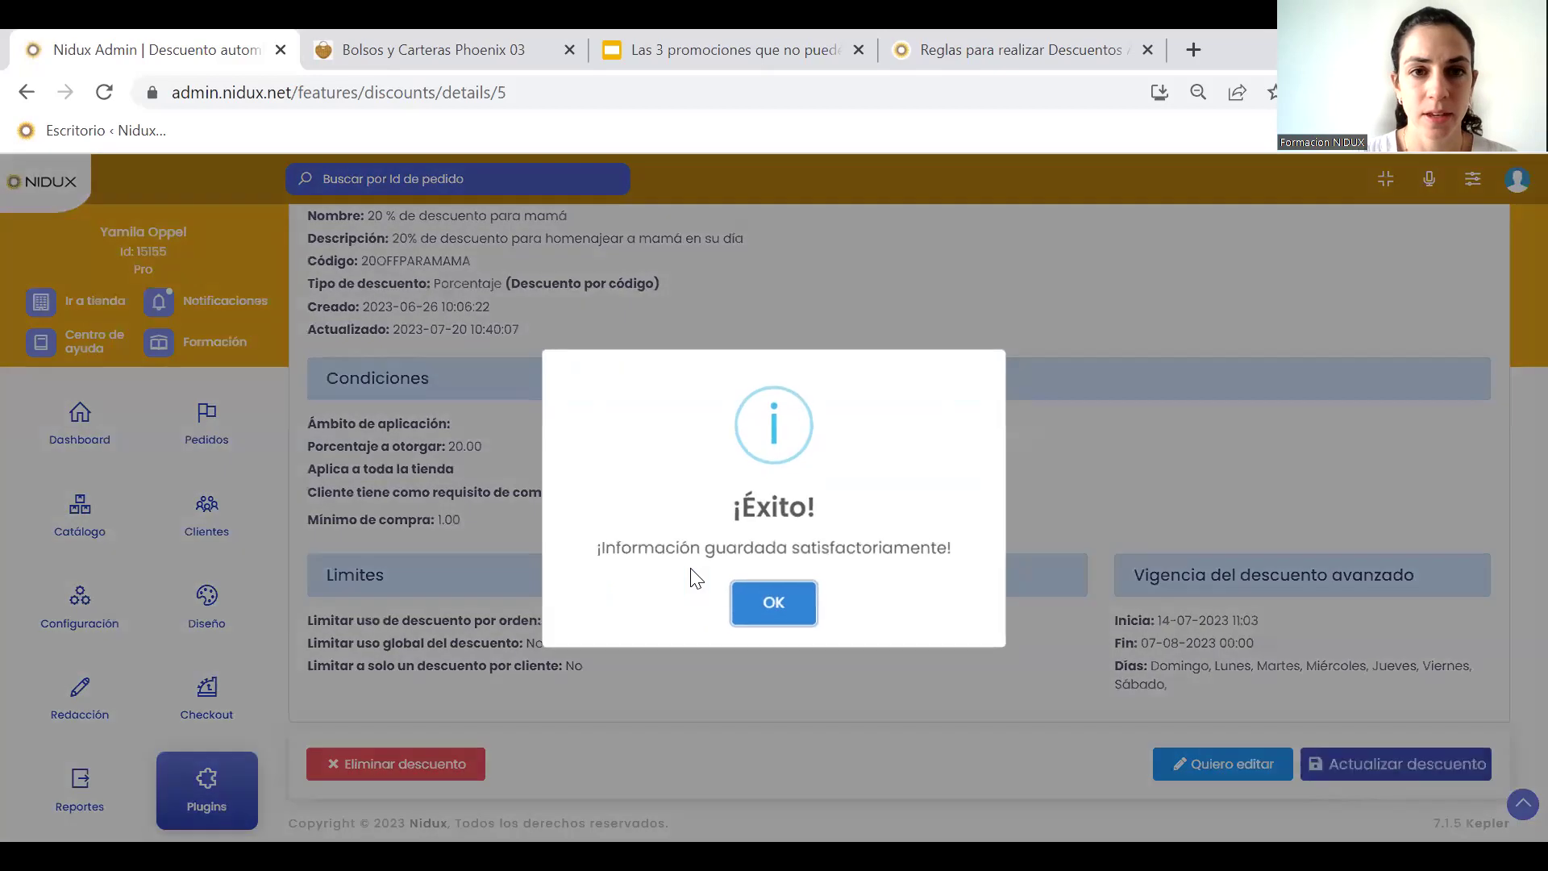
pyautogui.click(746, 603)
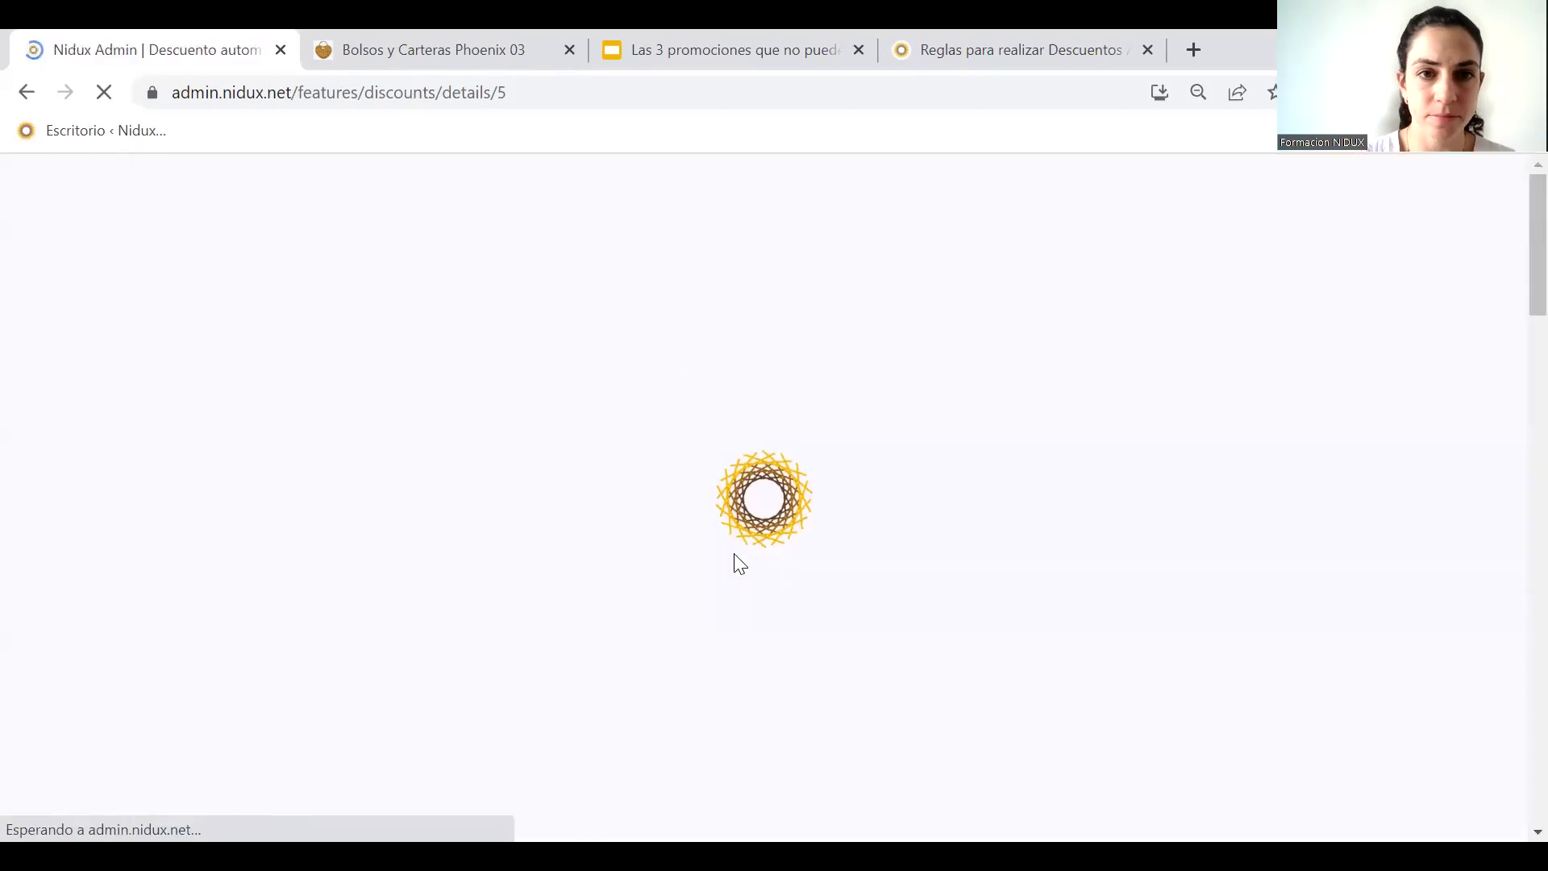
# Switch to the Bolsos y Carteras Phoenix 03 storefront, reload it and bring the 20OFFPARAMAMA discount banner into view
pyautogui.click(466, 56)
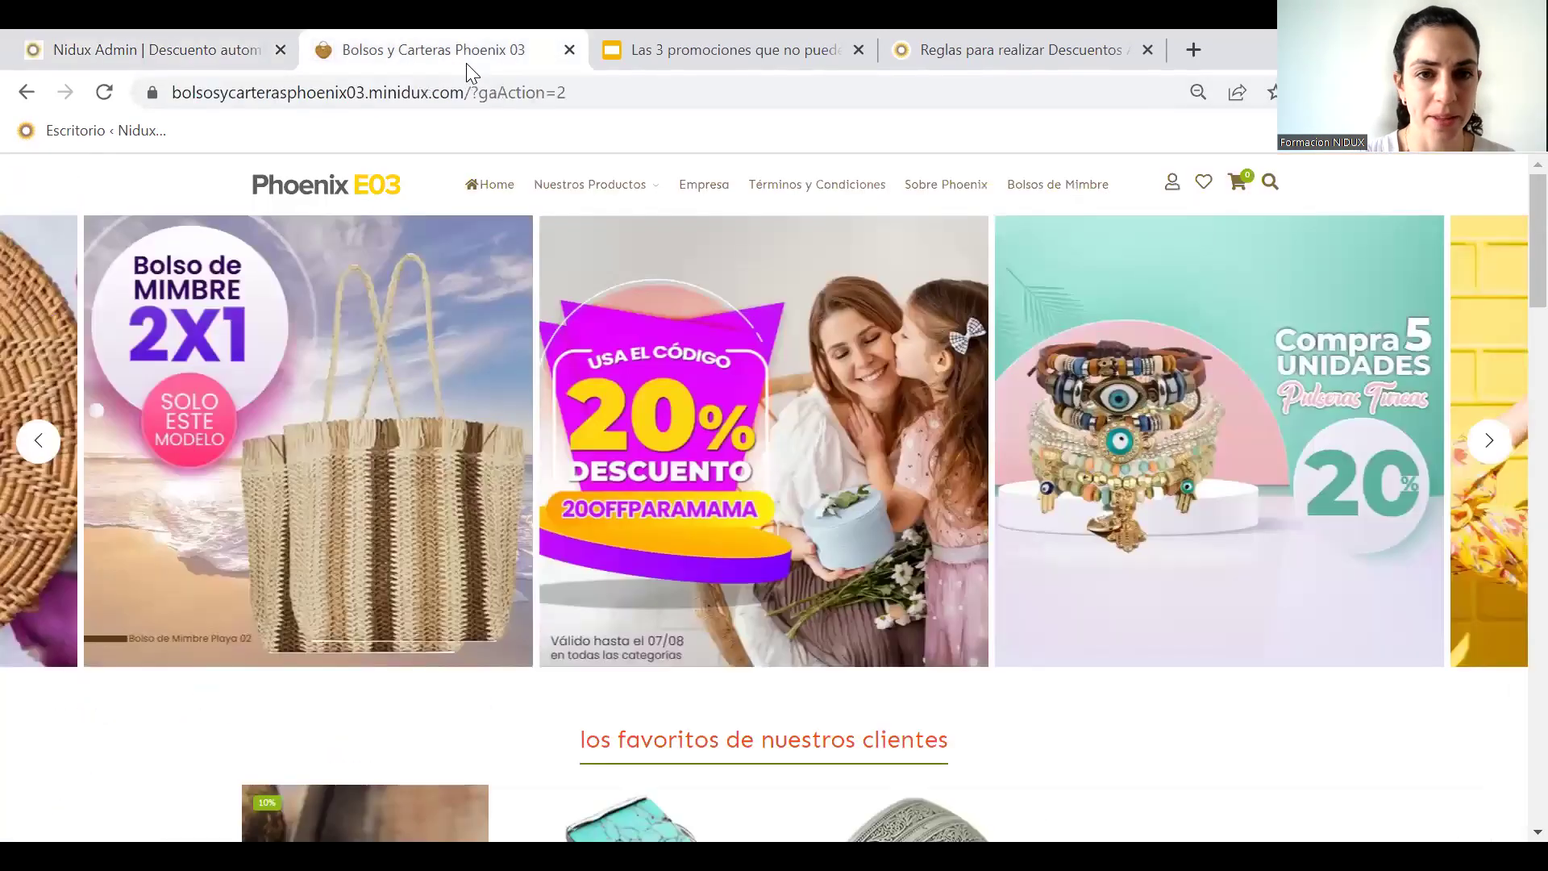
pyautogui.click(522, 93)
pyautogui.press('Return')
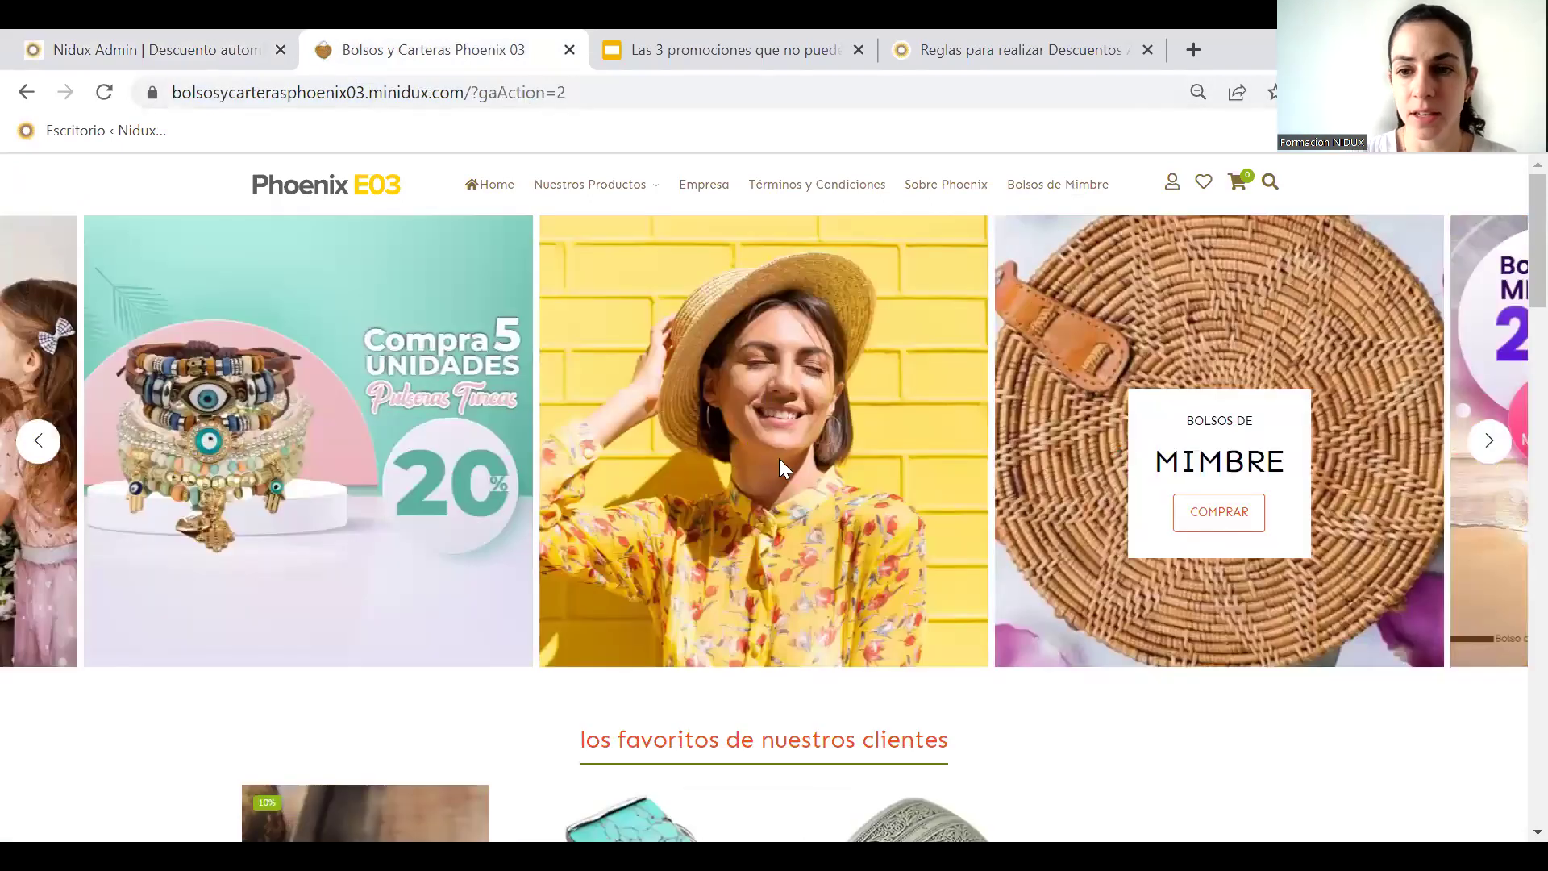
pyautogui.click(1490, 440)
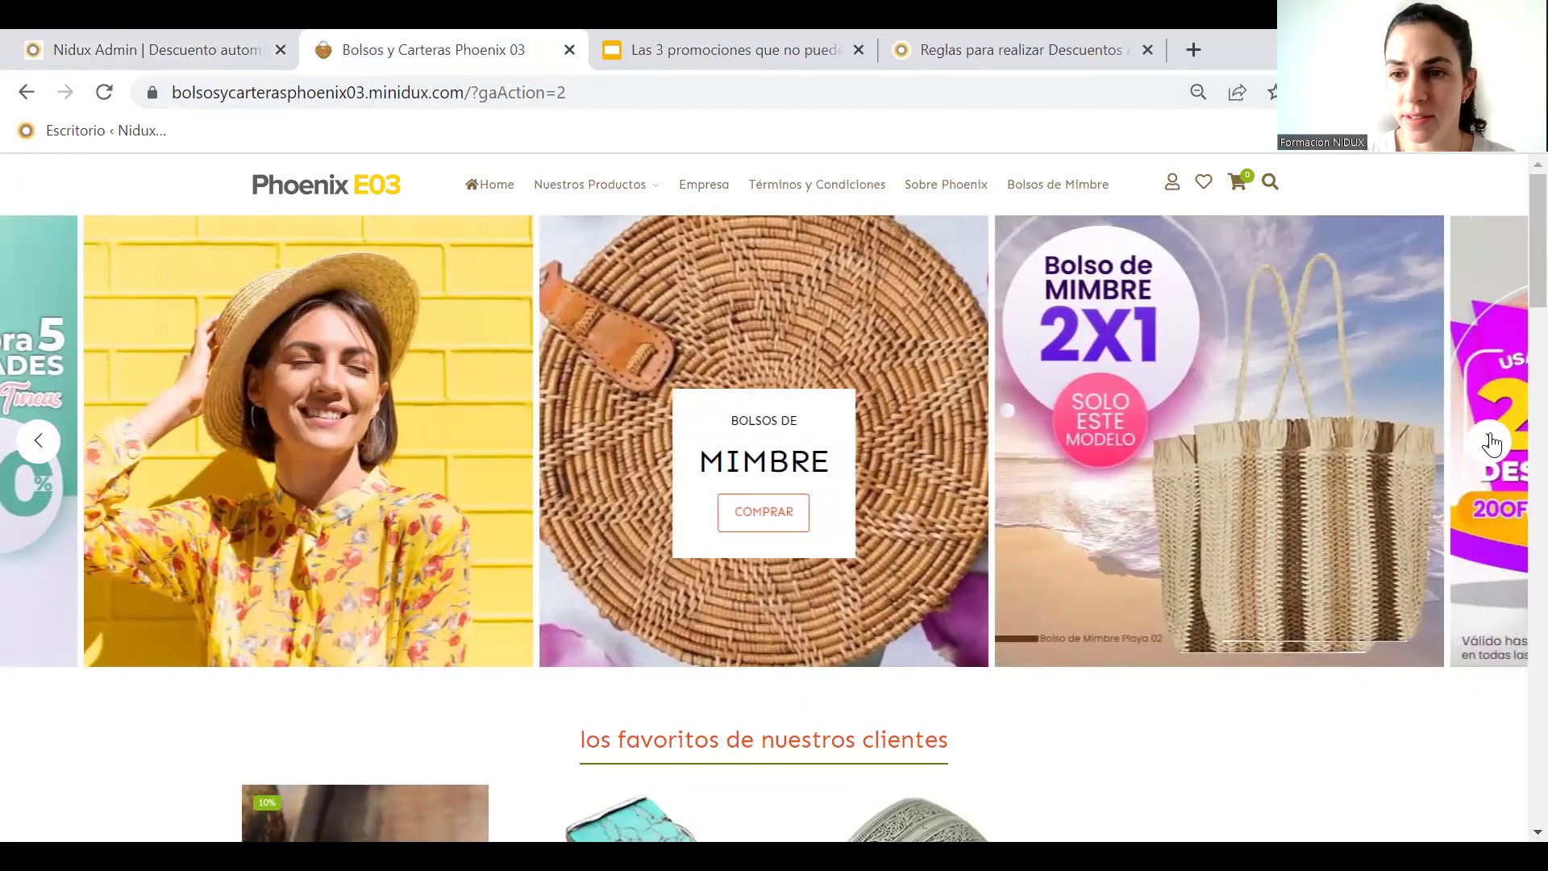
pyautogui.click(1490, 441)
pyautogui.click(1489, 441)
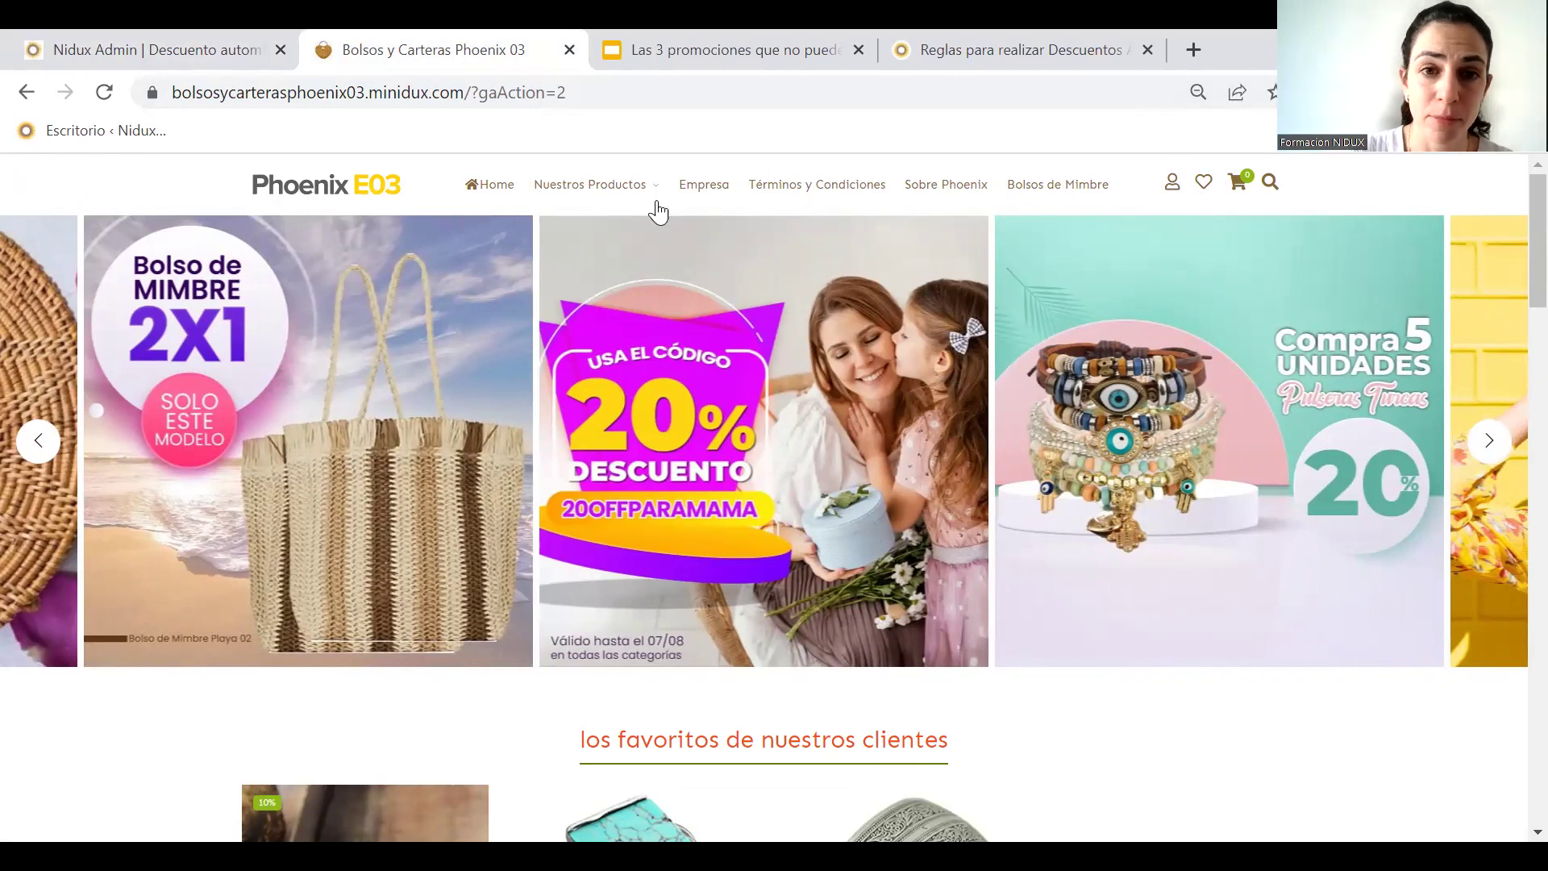
# Add the Pulsera Bohemia Amarilla from the Pulseras Bohemias category to the shopping cart and go to the cart
pyautogui.moveTo(624, 197)
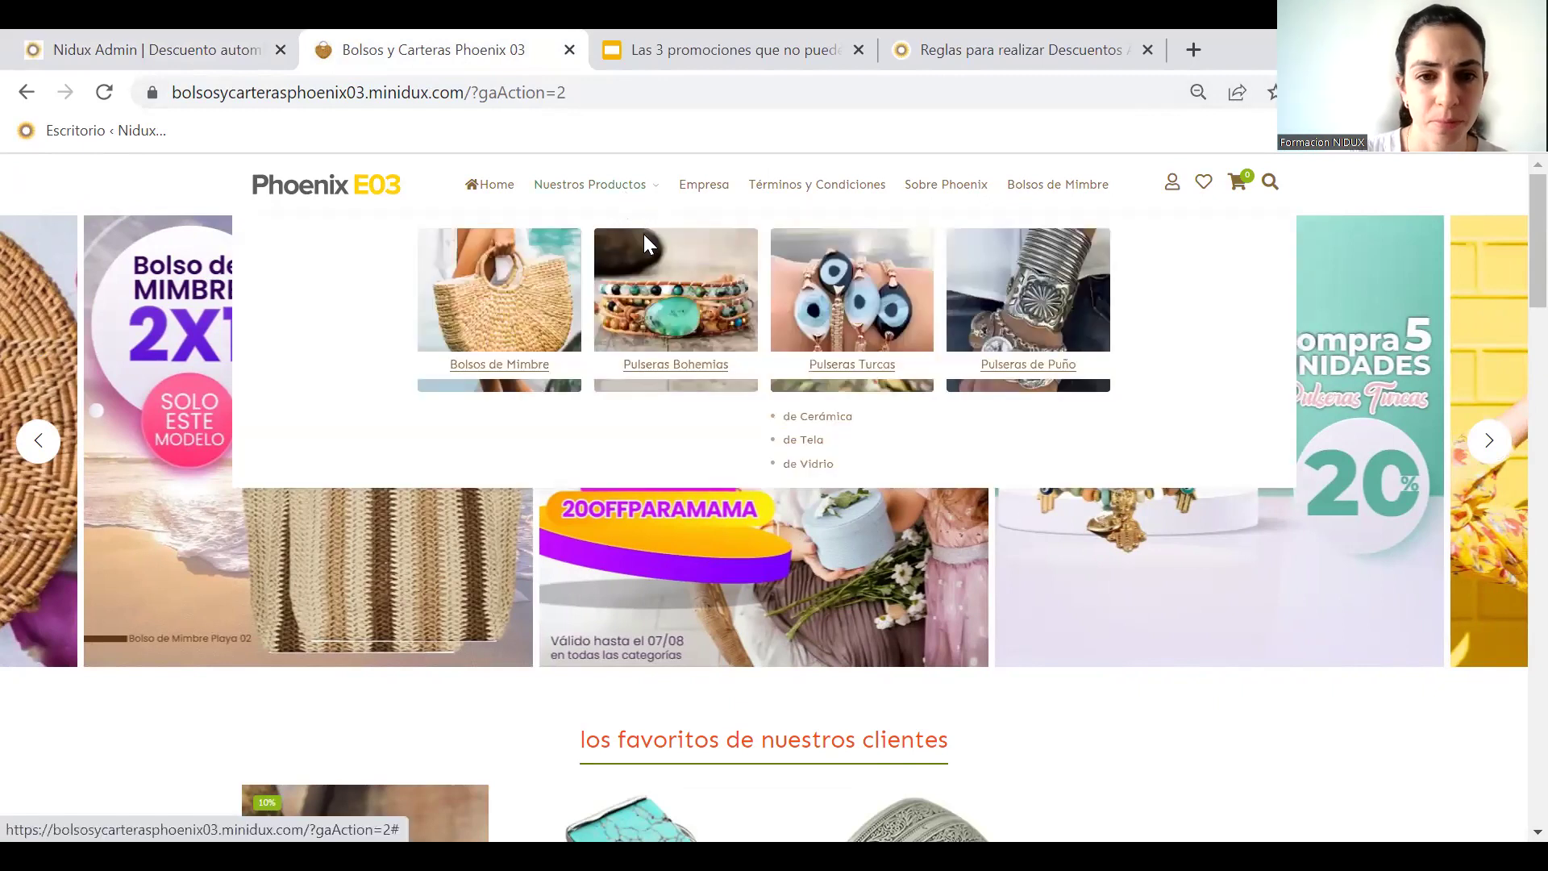
pyautogui.click(679, 298)
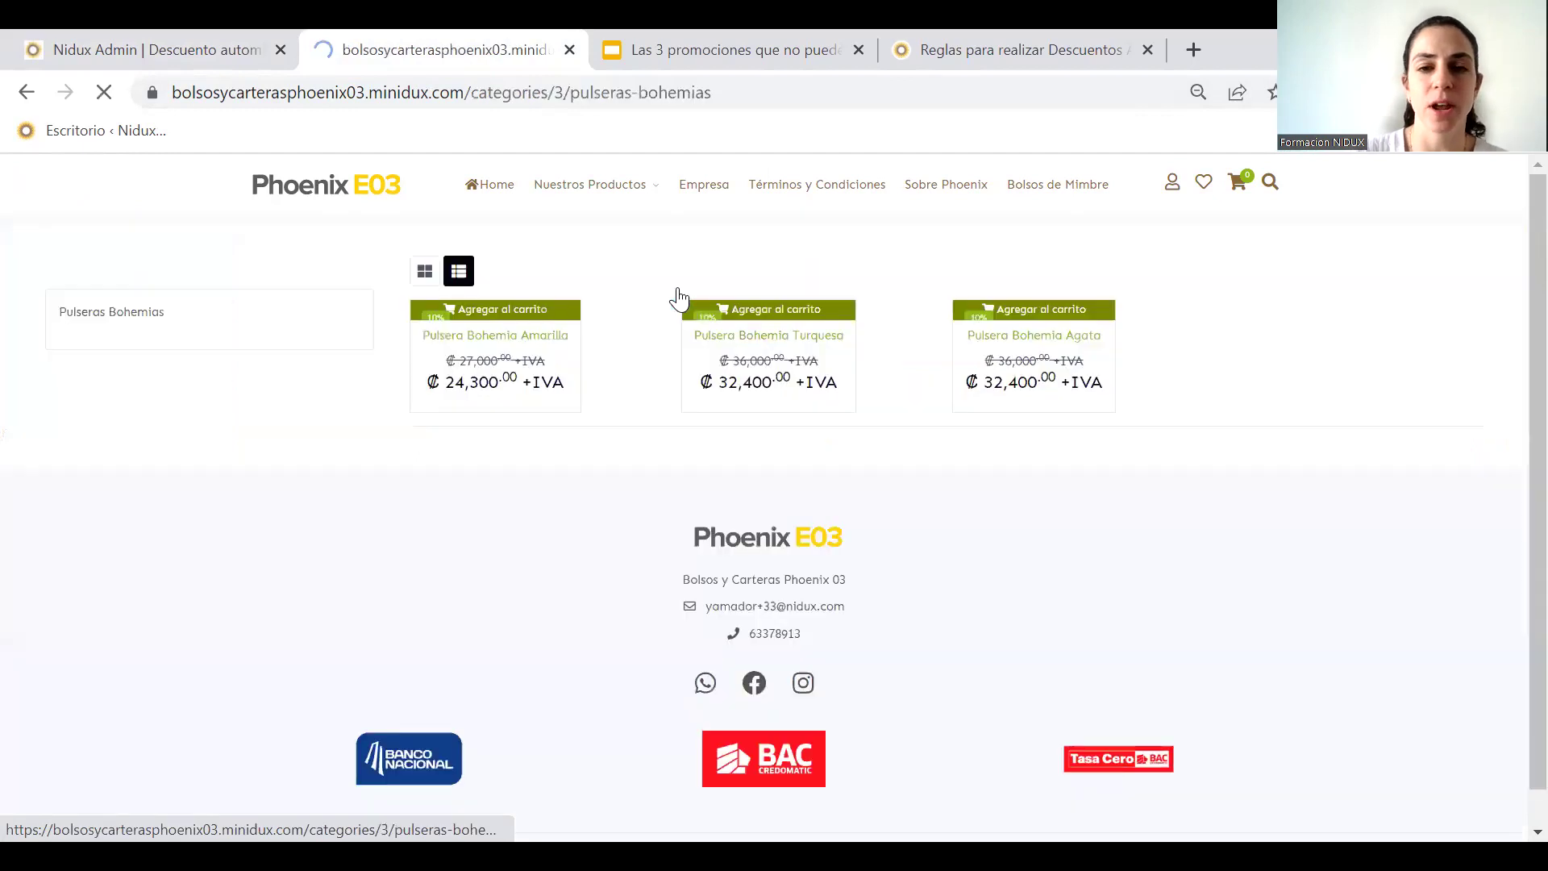
pyautogui.scroll(-1, 1012, 303)
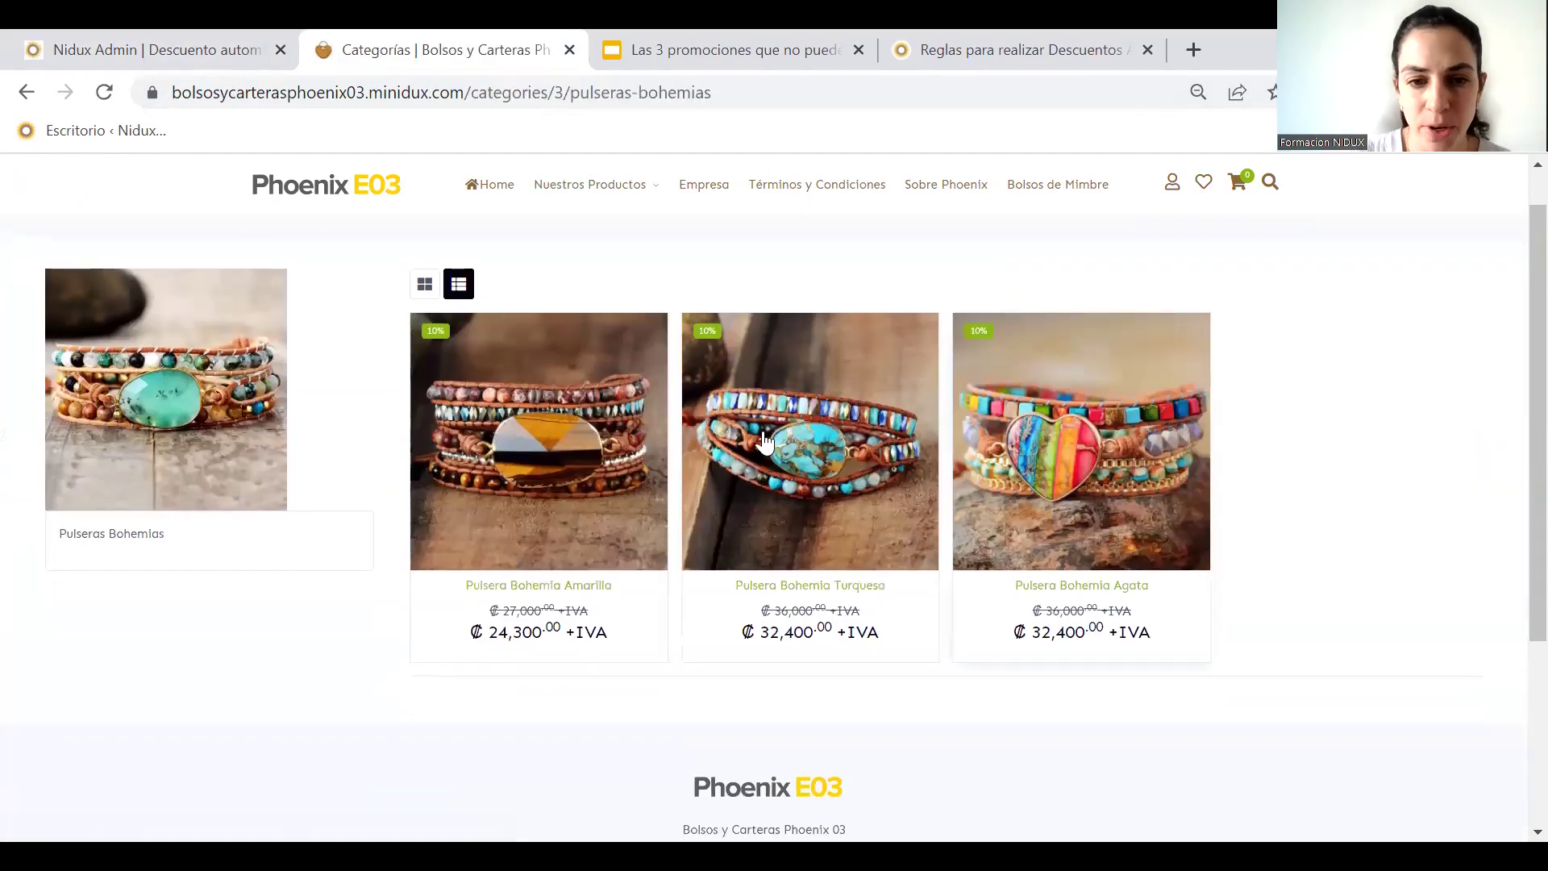
pyautogui.click(548, 556)
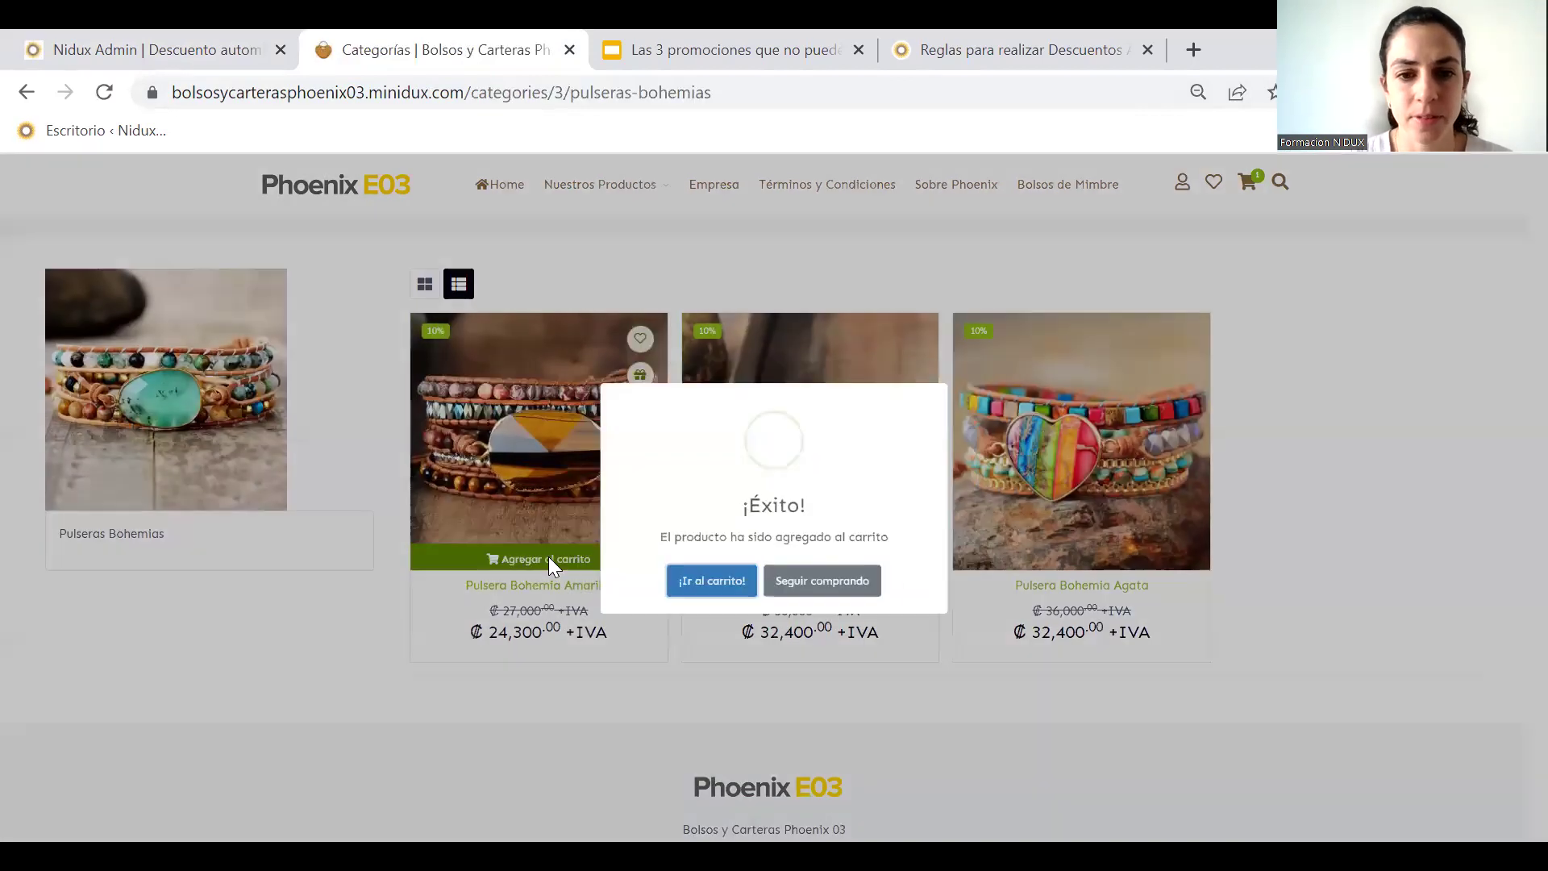
pyautogui.click(692, 600)
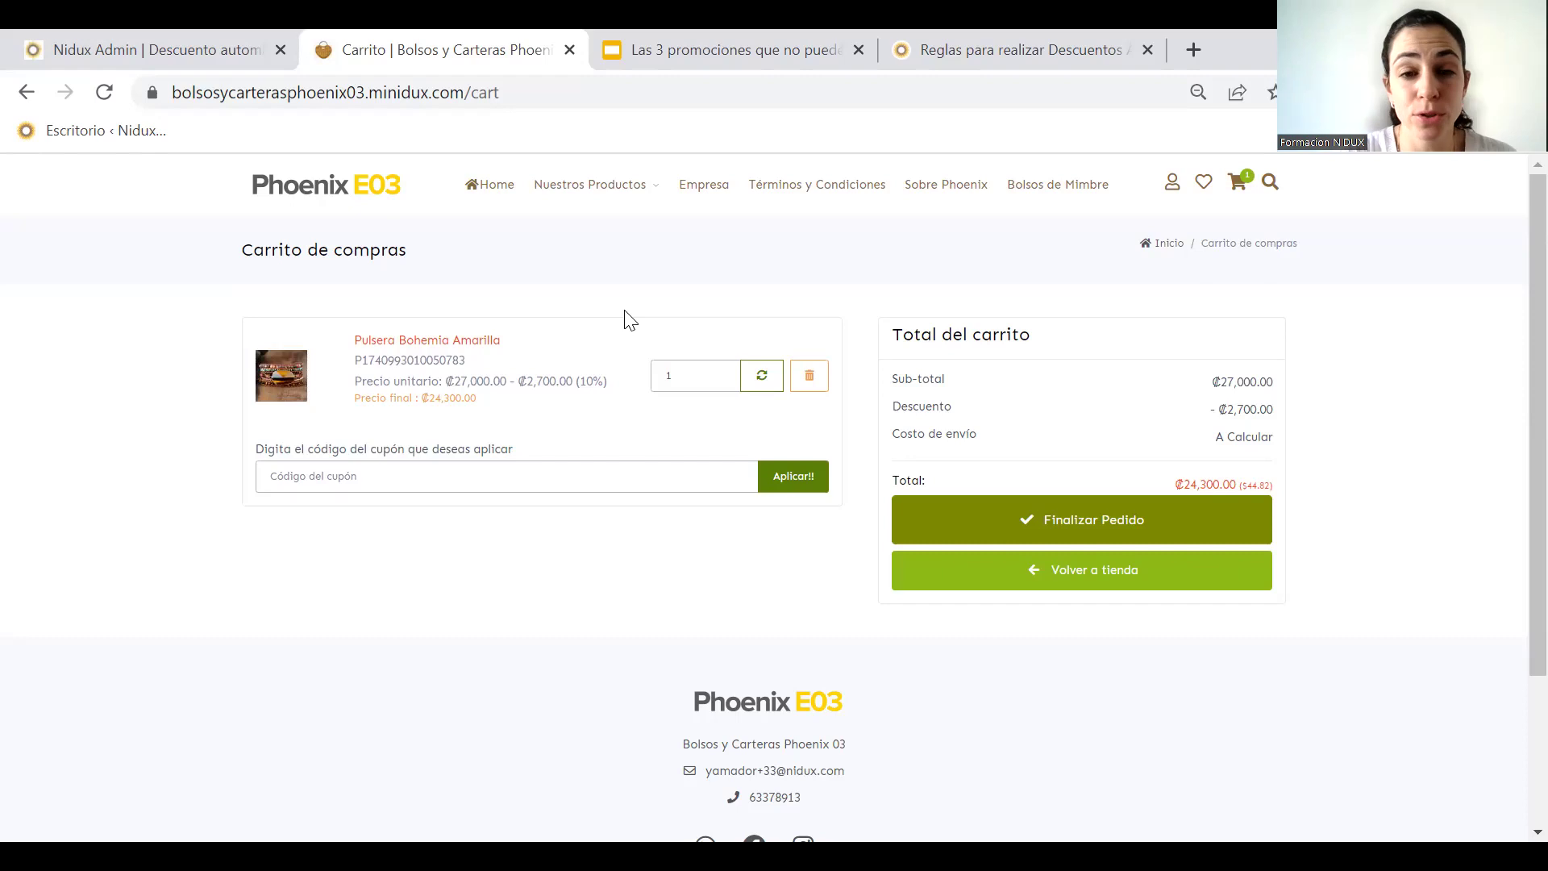
# Apply the coupon code 20OFFPARAMAMA to the cart and dismiss the resulting message
pyautogui.click(458, 472)
pyautogui.write('20OFFPARAMAMA')
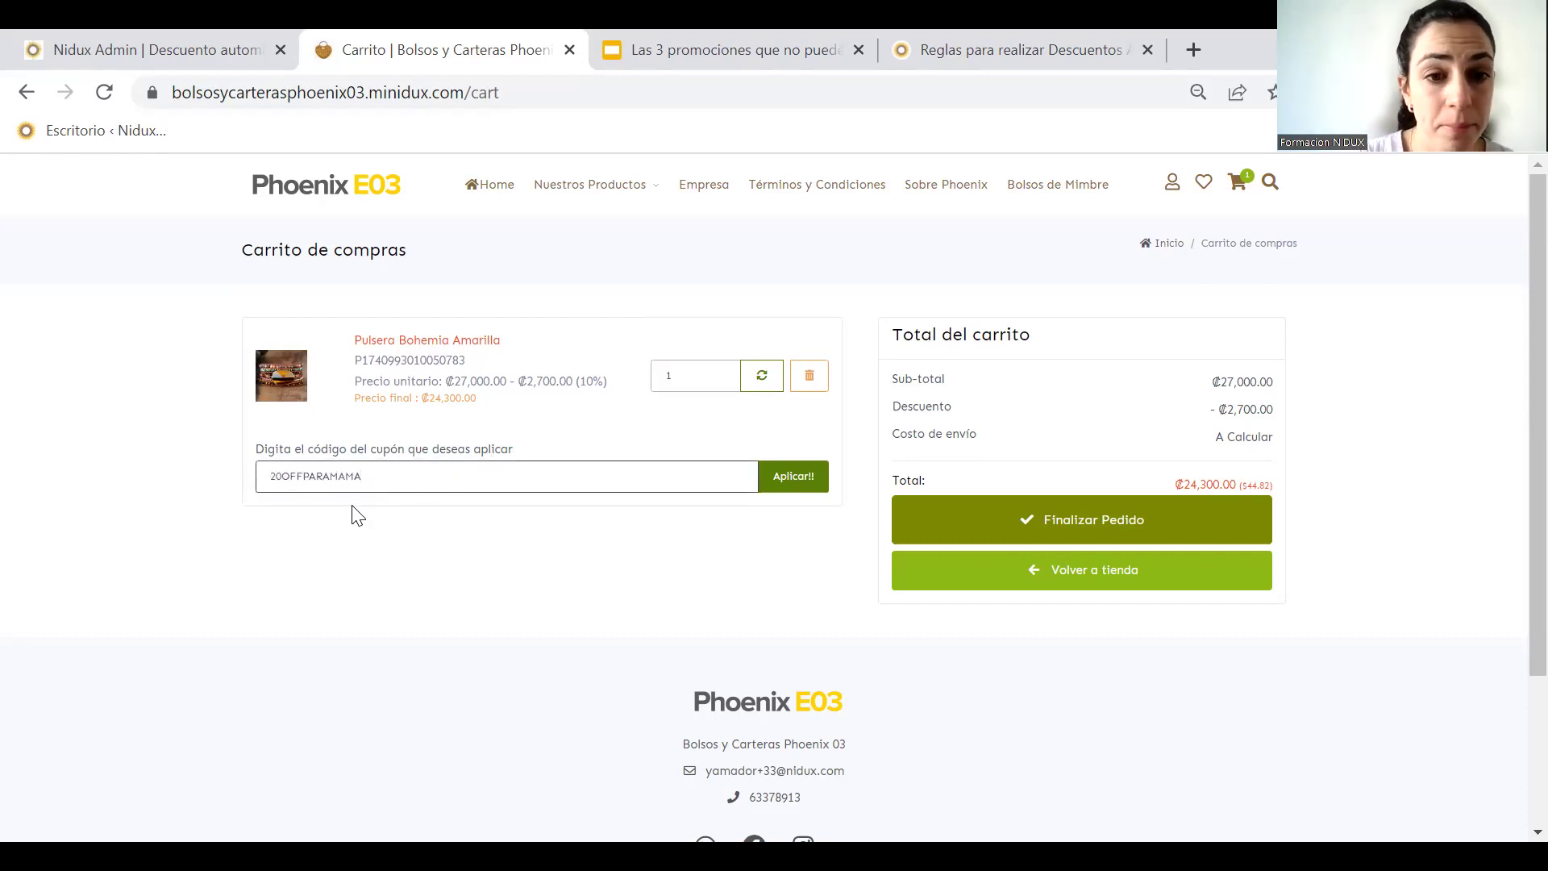
pyautogui.click(797, 480)
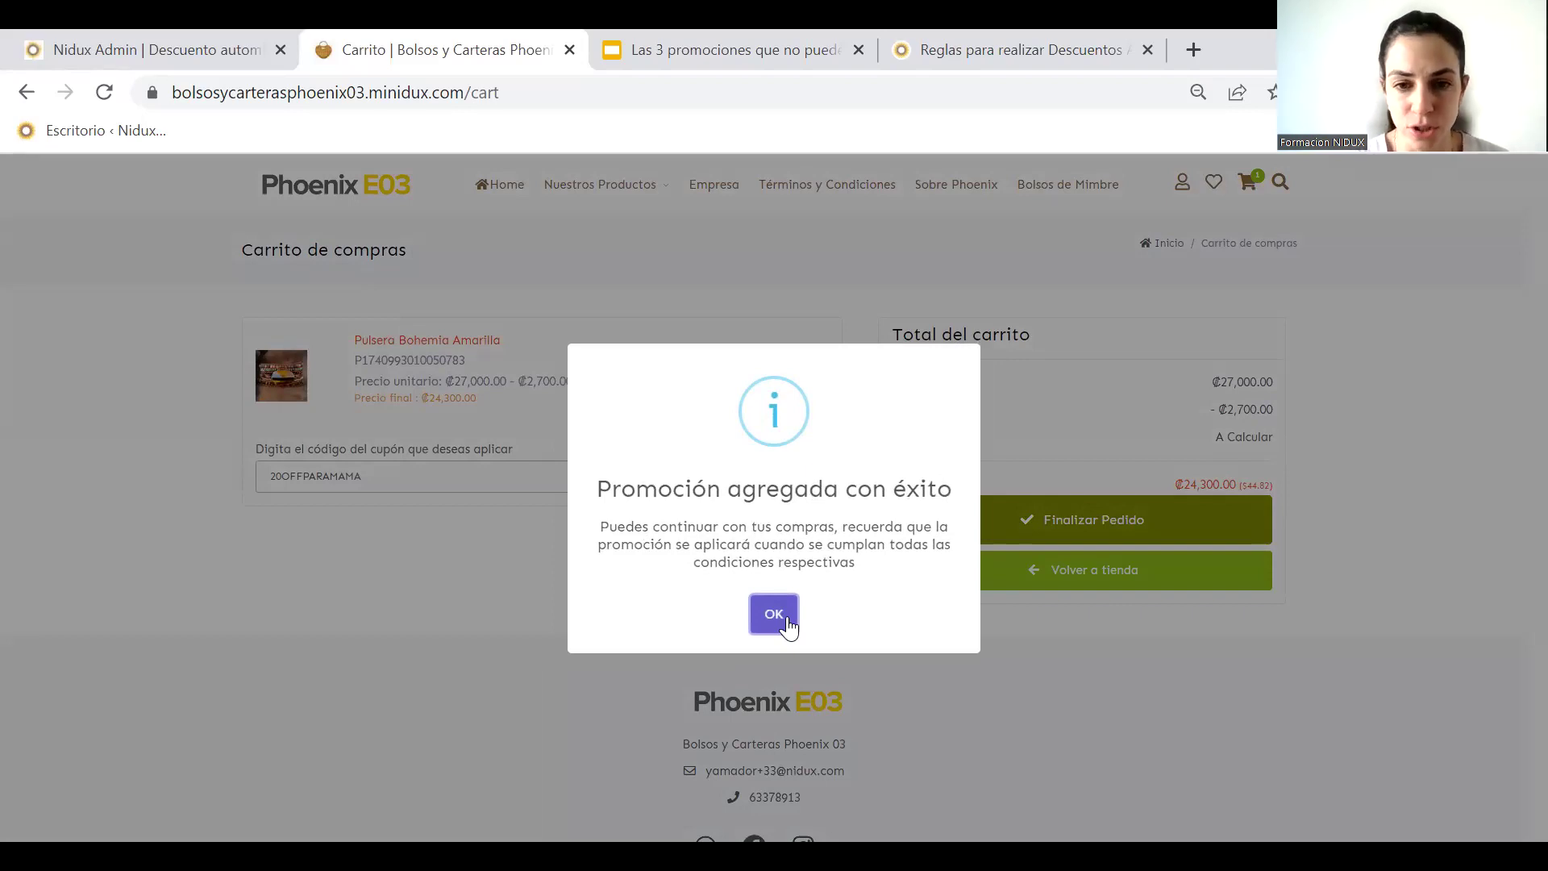
pyautogui.click(774, 615)
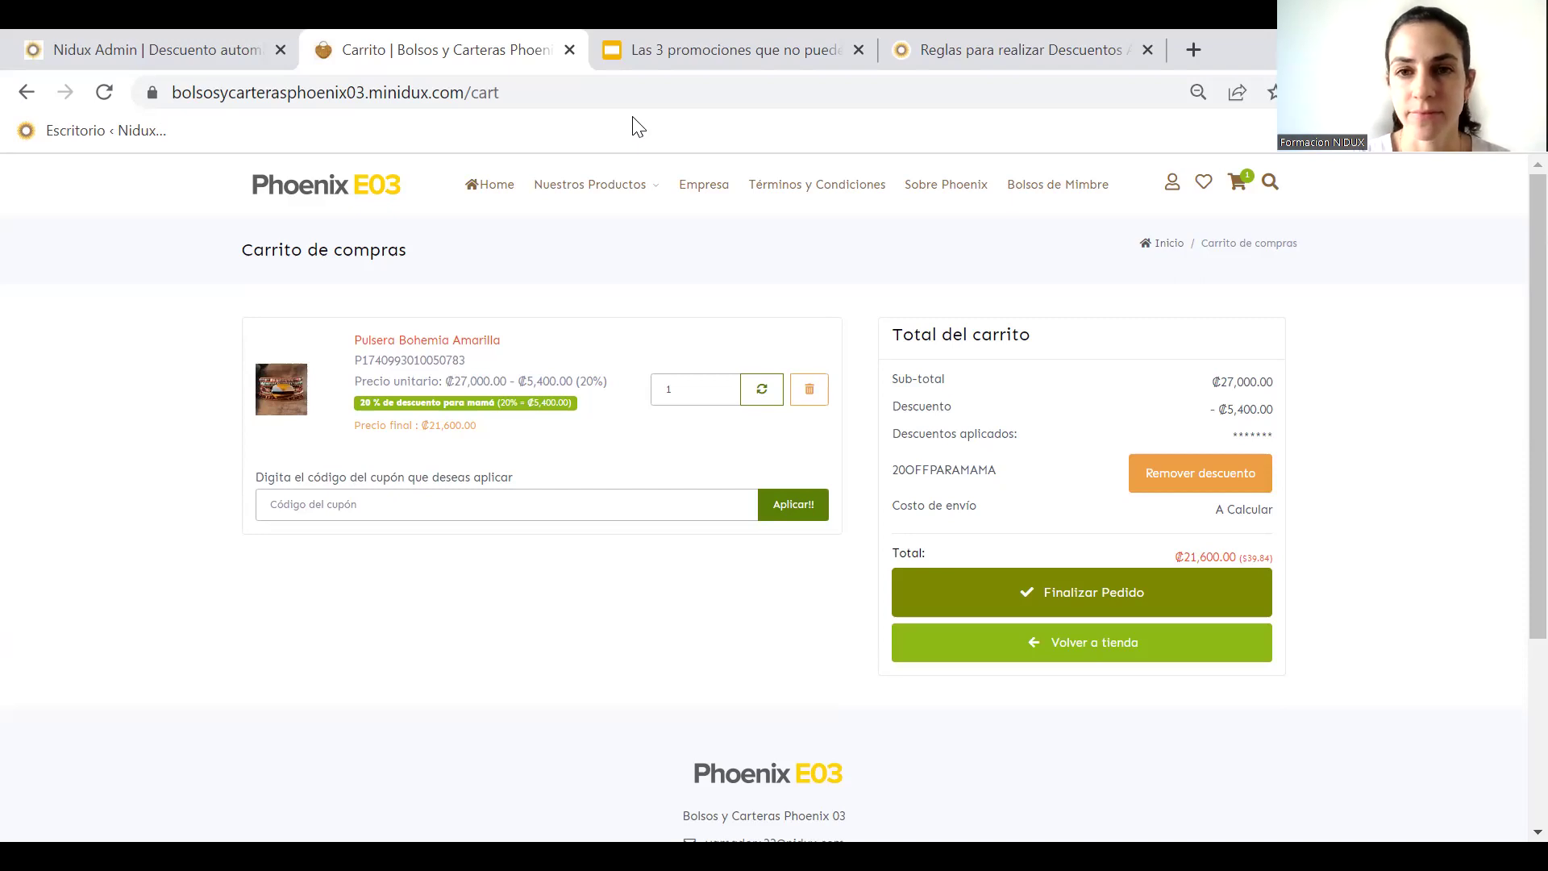
# Remove the applied discount and the bracelet from the cart, and dismiss the empty-cart notice
pyautogui.click(1227, 475)
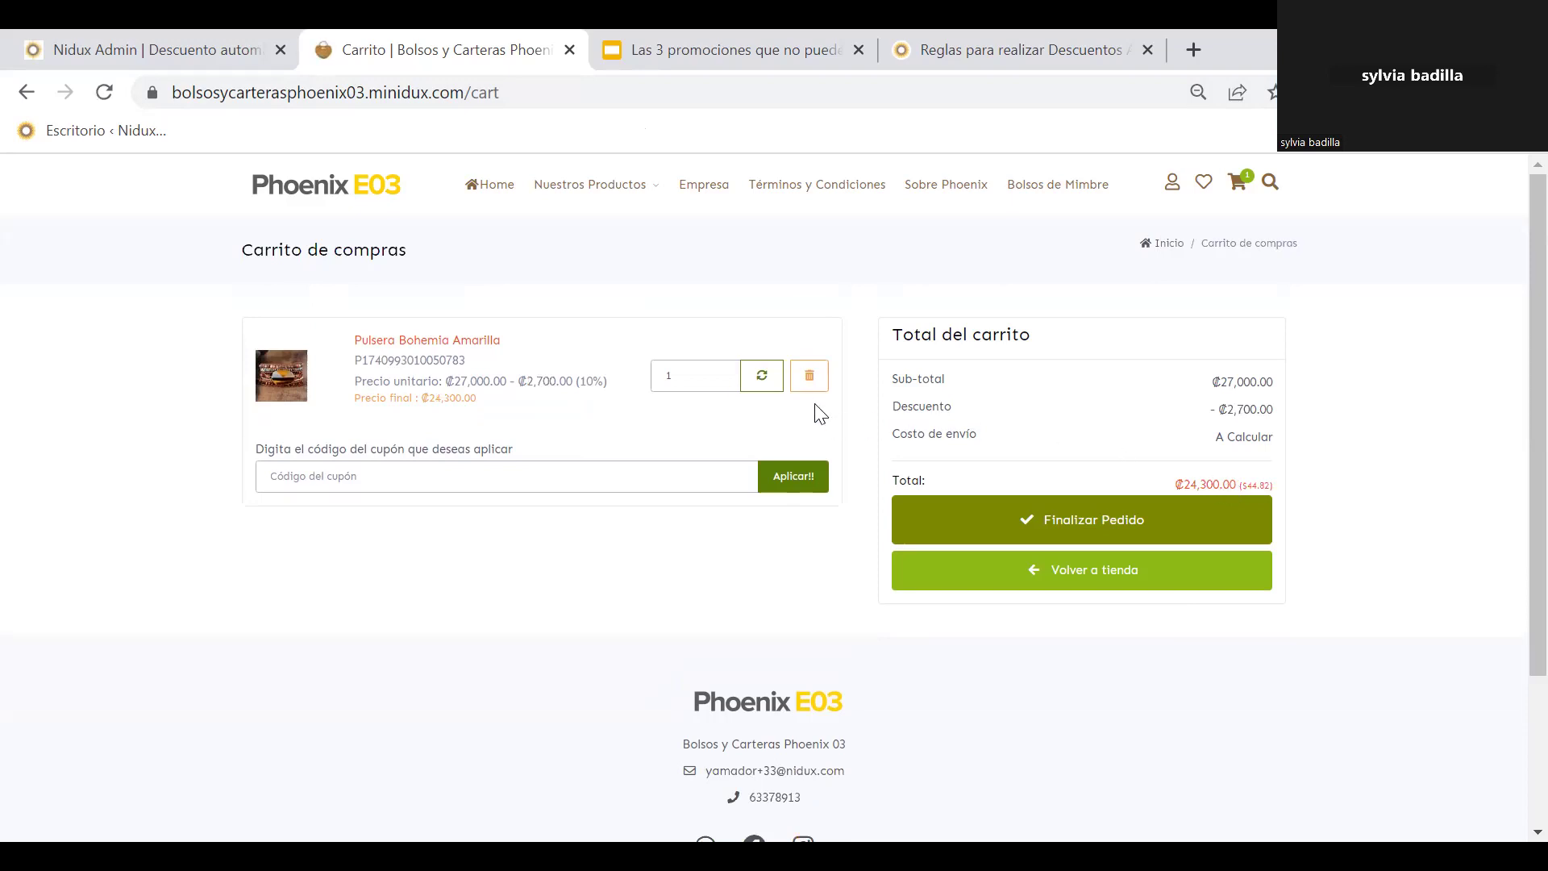
pyautogui.click(810, 385)
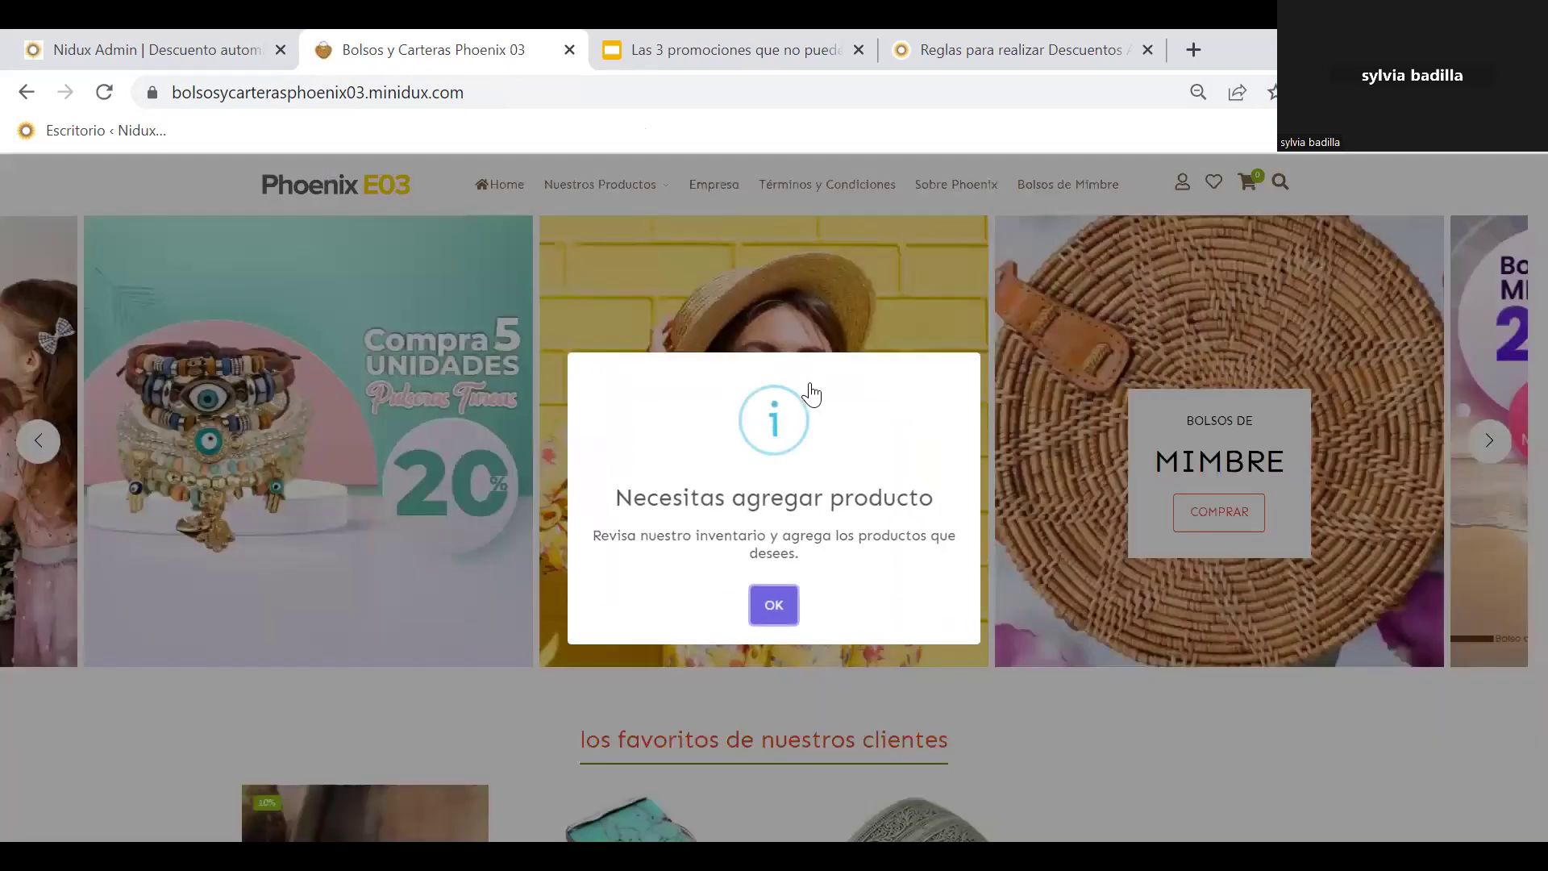
pyautogui.click(773, 605)
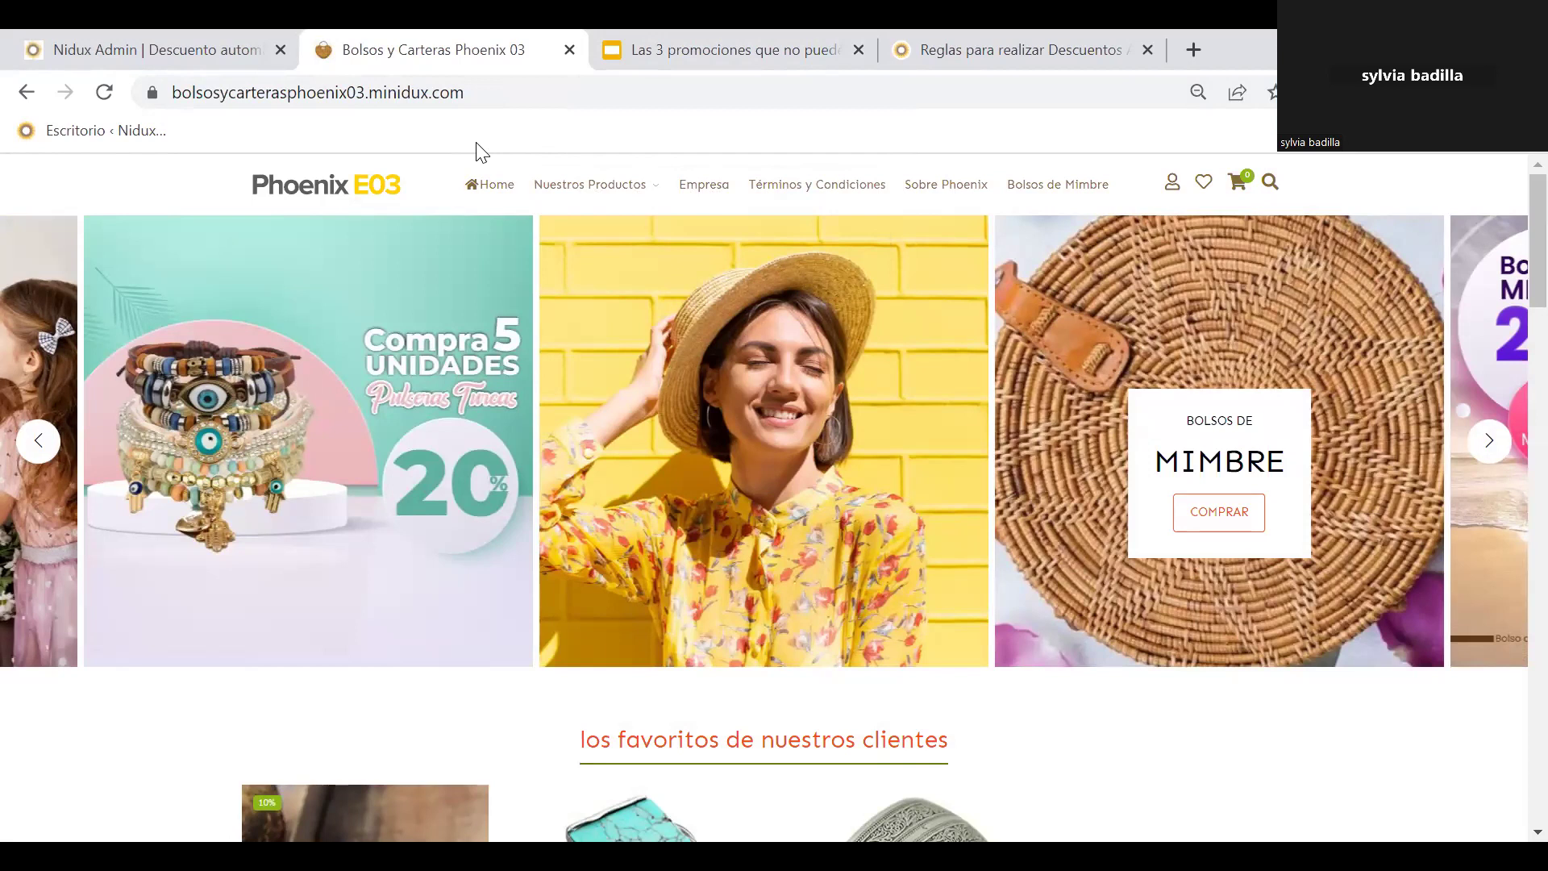
# Switch back to the Nidux admin and show the available plug-in options
pyautogui.click(146, 52)
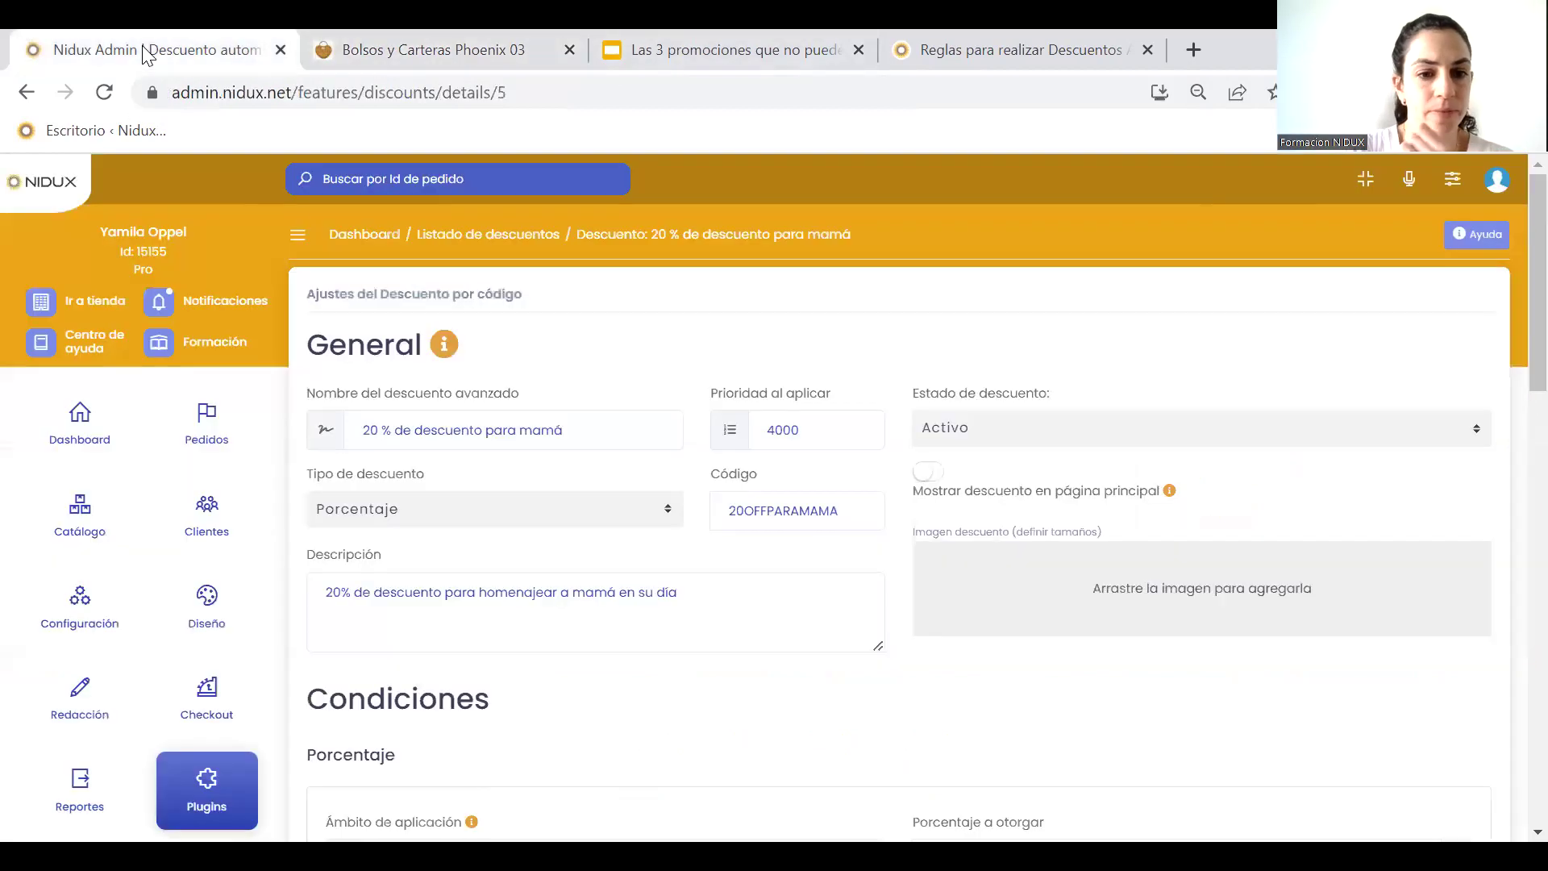
pyautogui.click(218, 786)
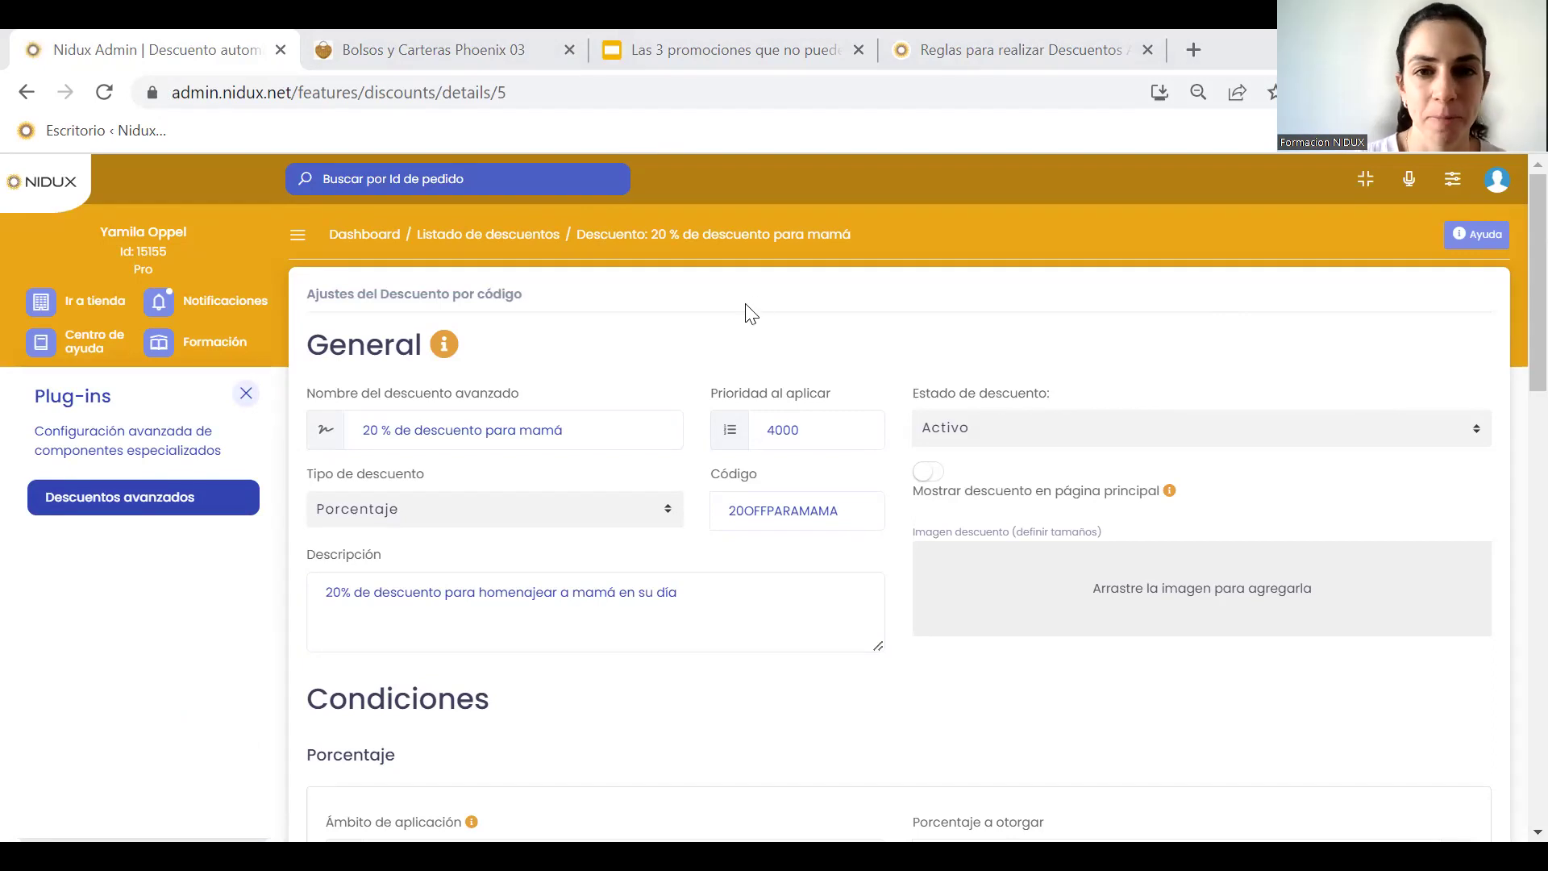
# Switch to the Google Slides deck, start presenting and advance to the slide about the second discount
pyautogui.click(648, 56)
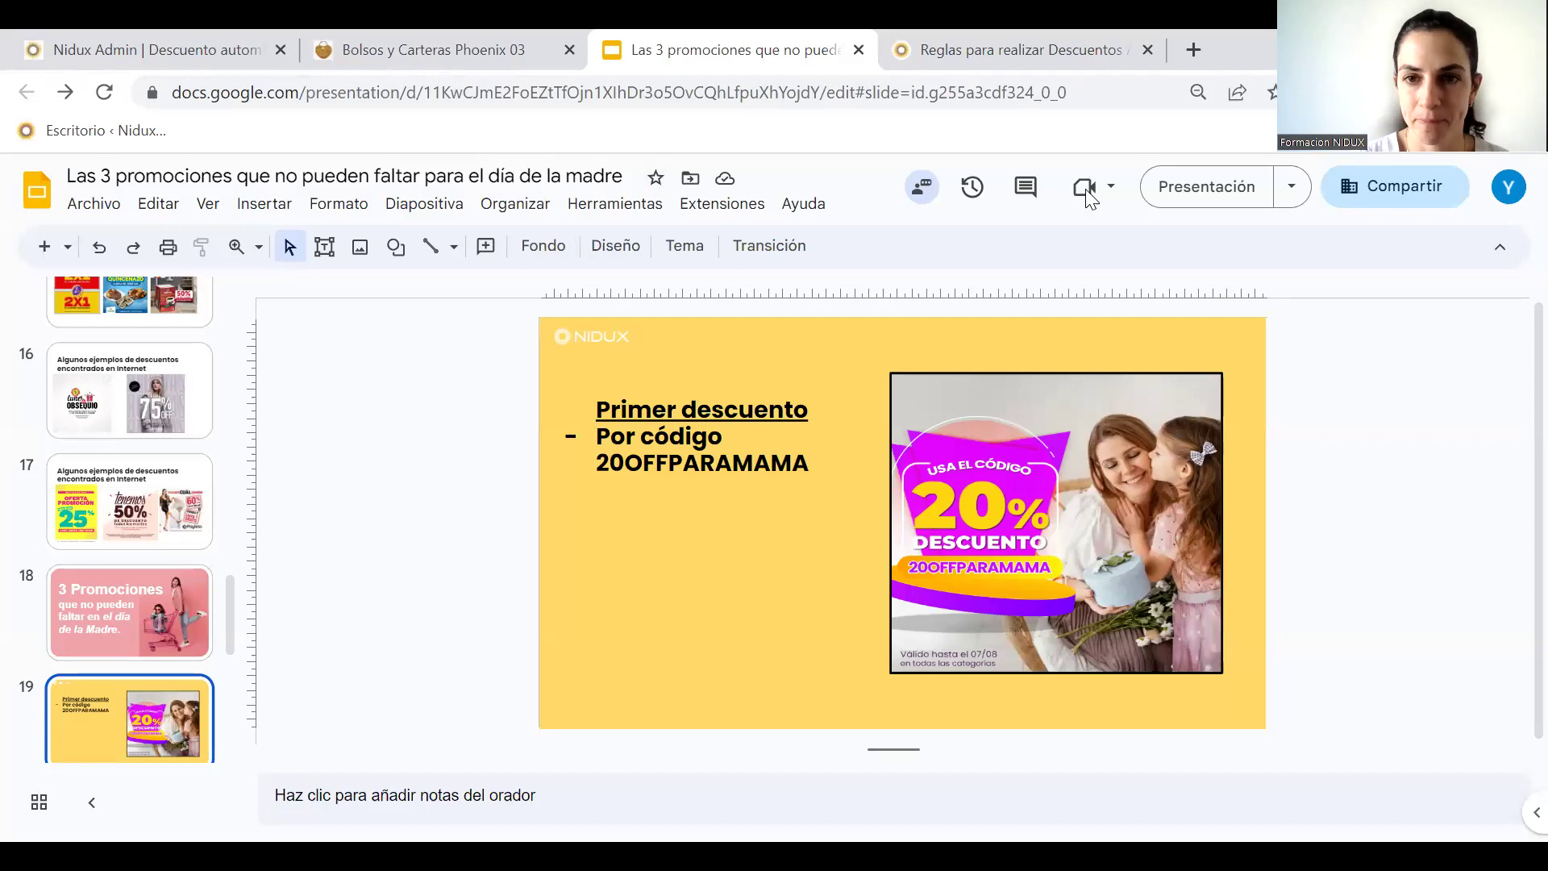
pyautogui.click(1209, 188)
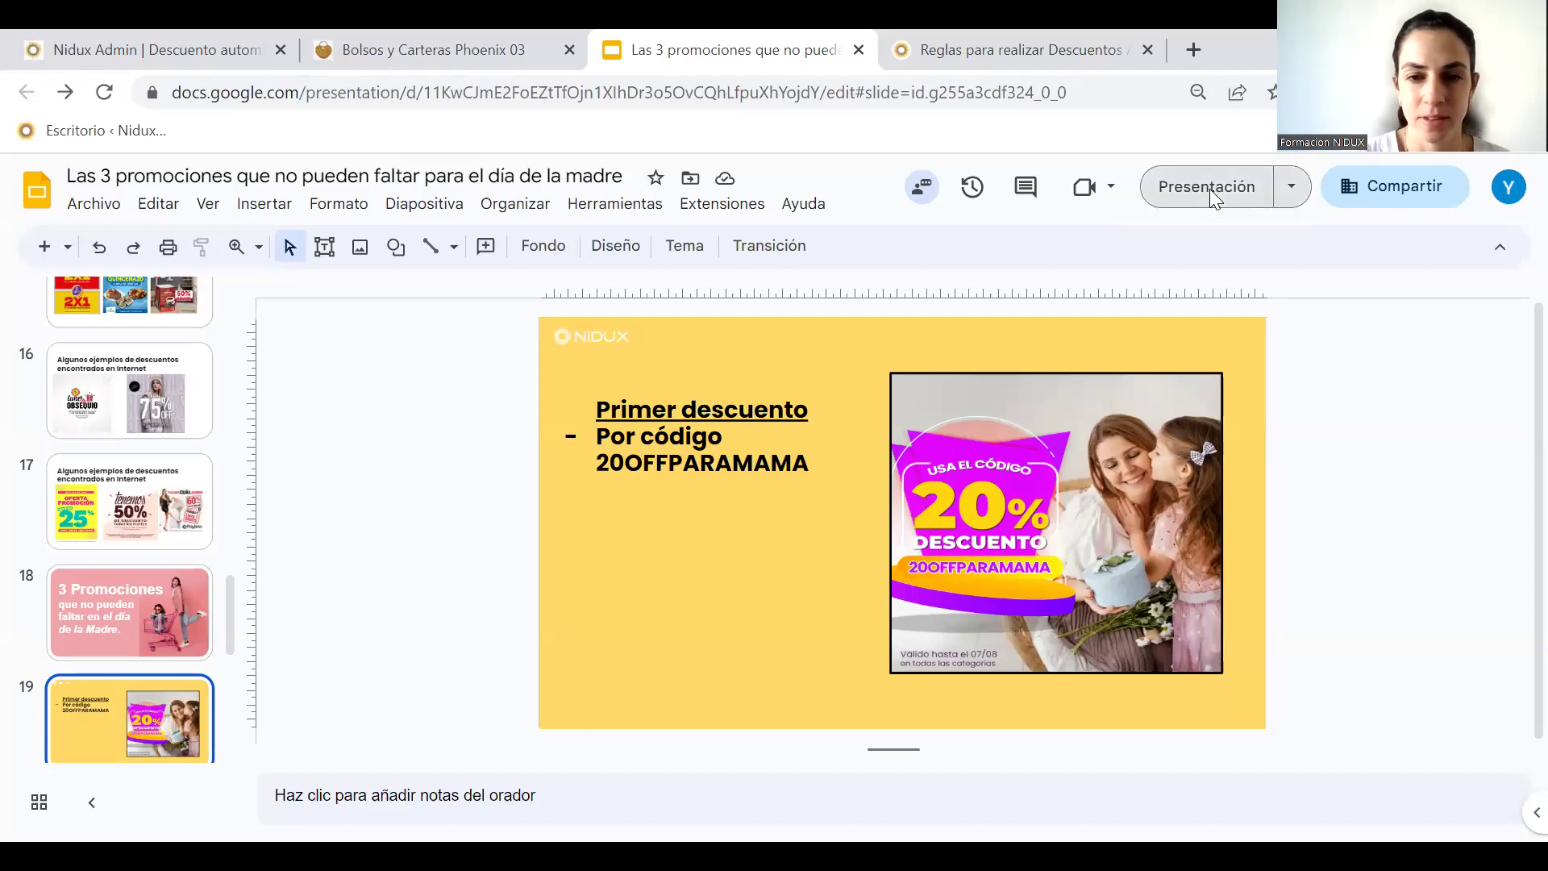
pyautogui.press('Right')
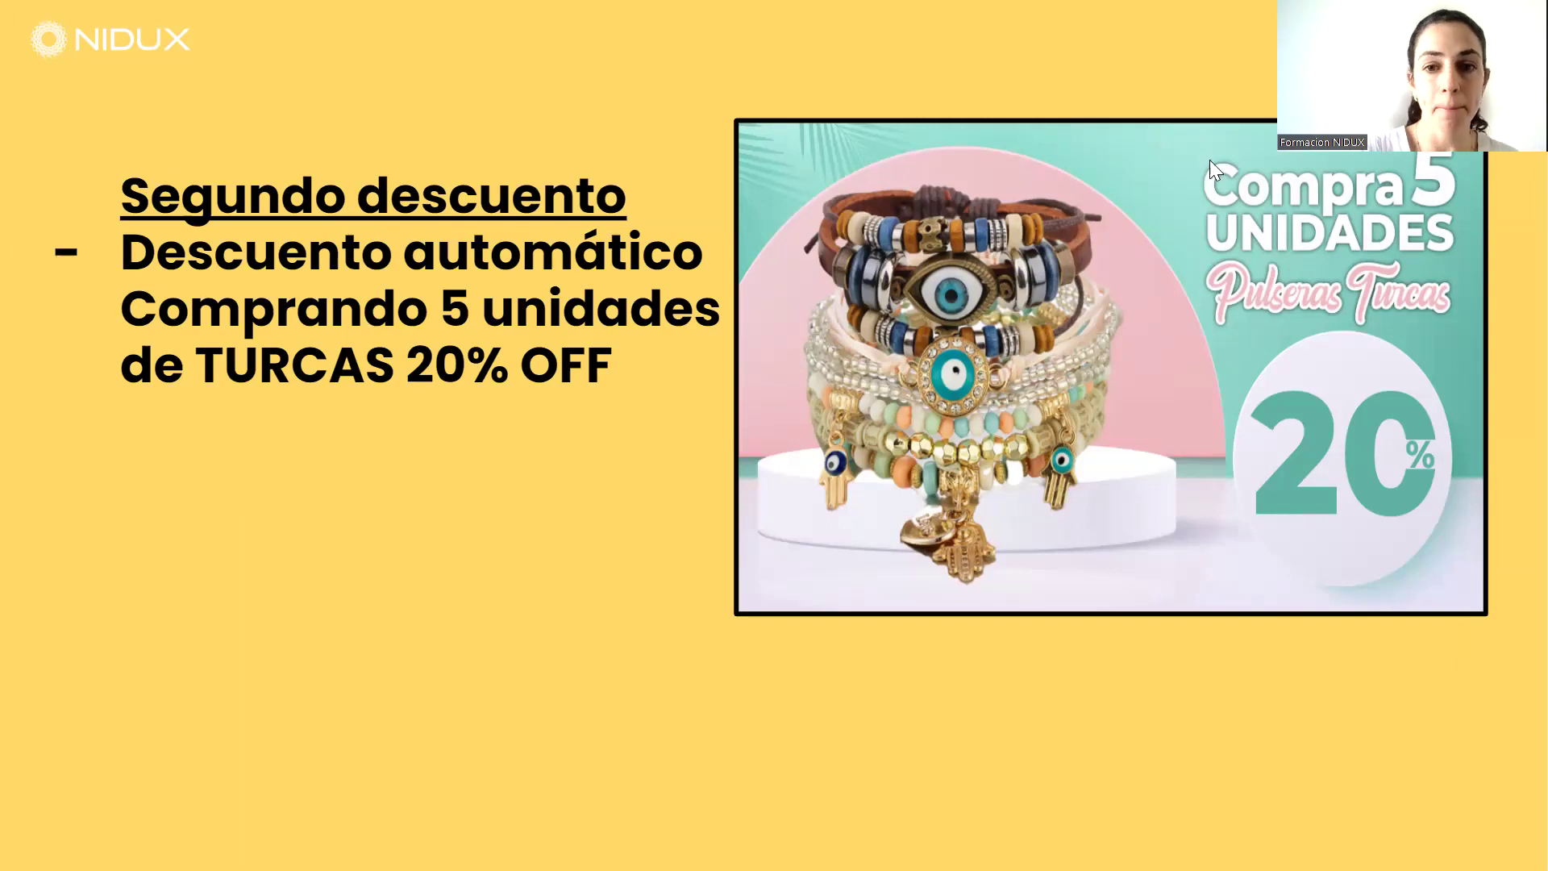
# Exit the presentation, switch to the Nidux admin's discount list and deactivate the "20 % de descuento para mamá" discount
pyautogui.press('Escape')
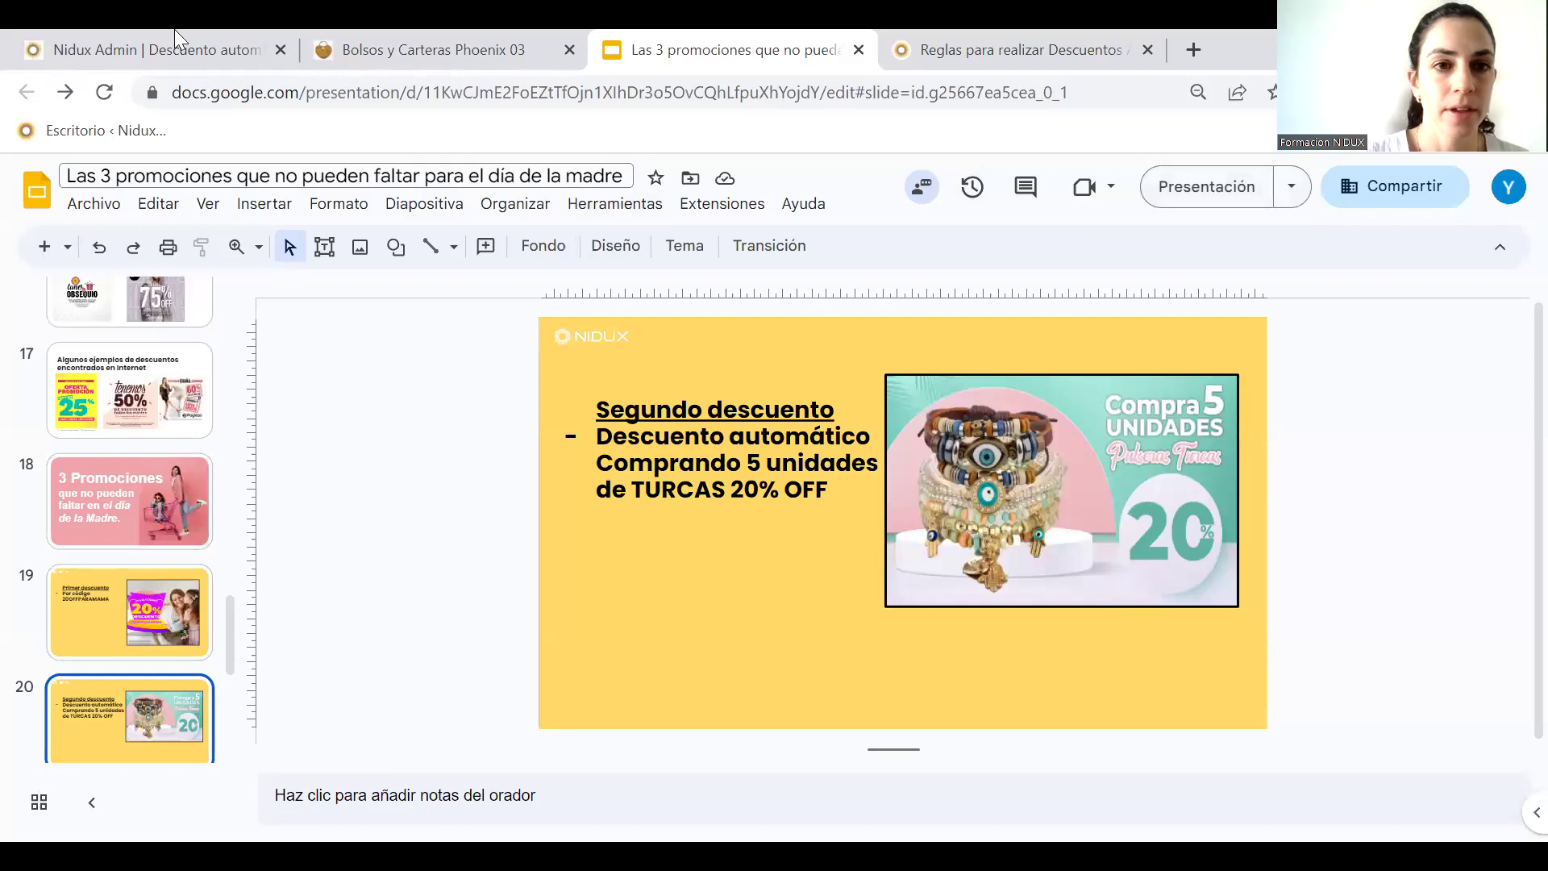
pyautogui.click(203, 52)
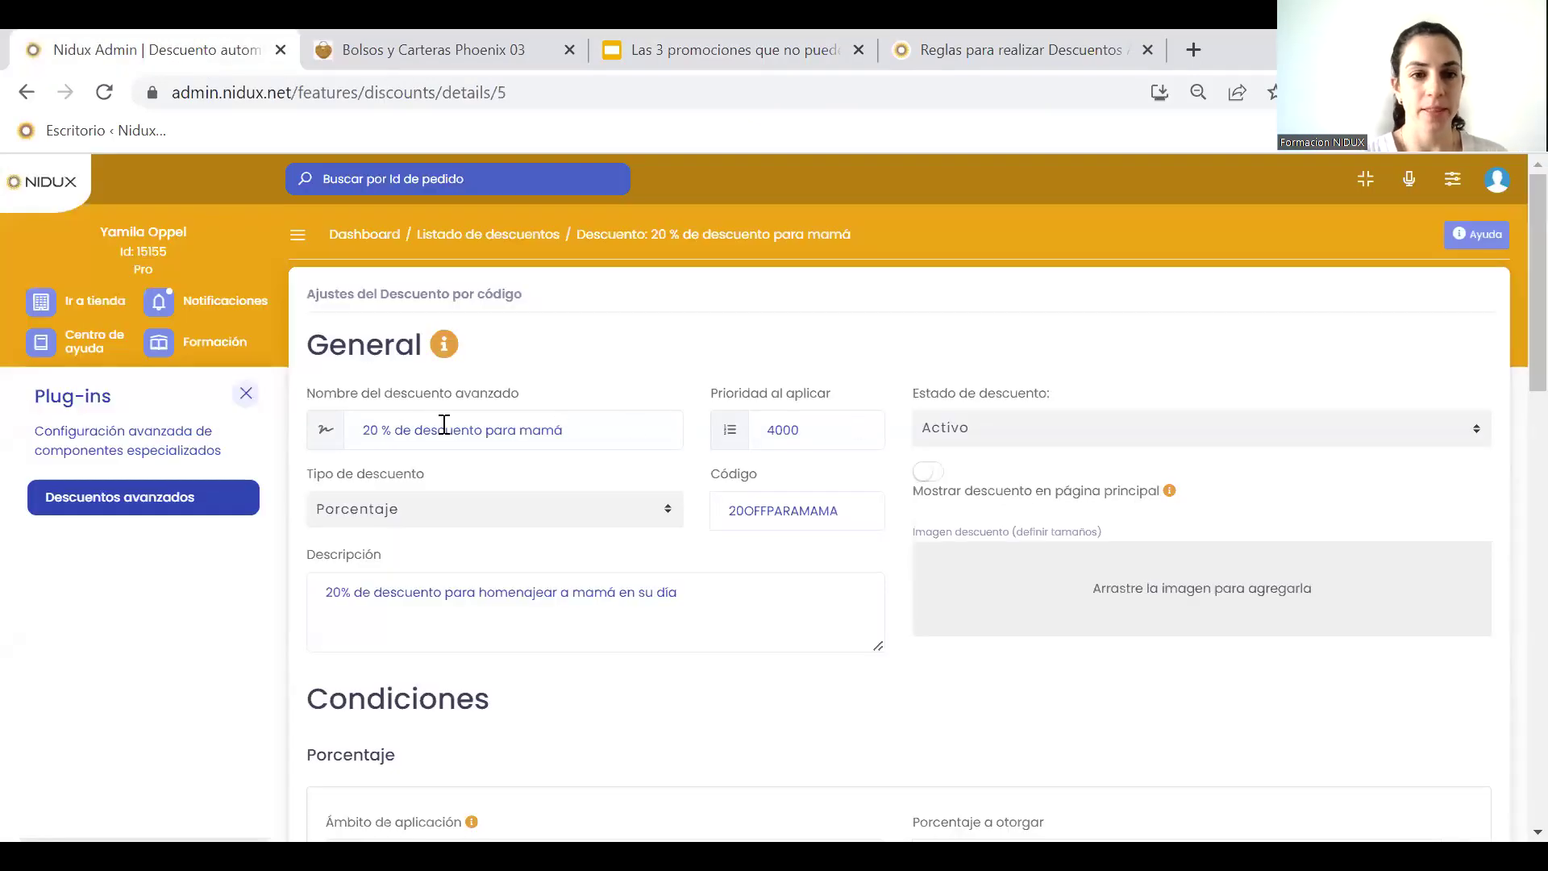
pyautogui.click(528, 235)
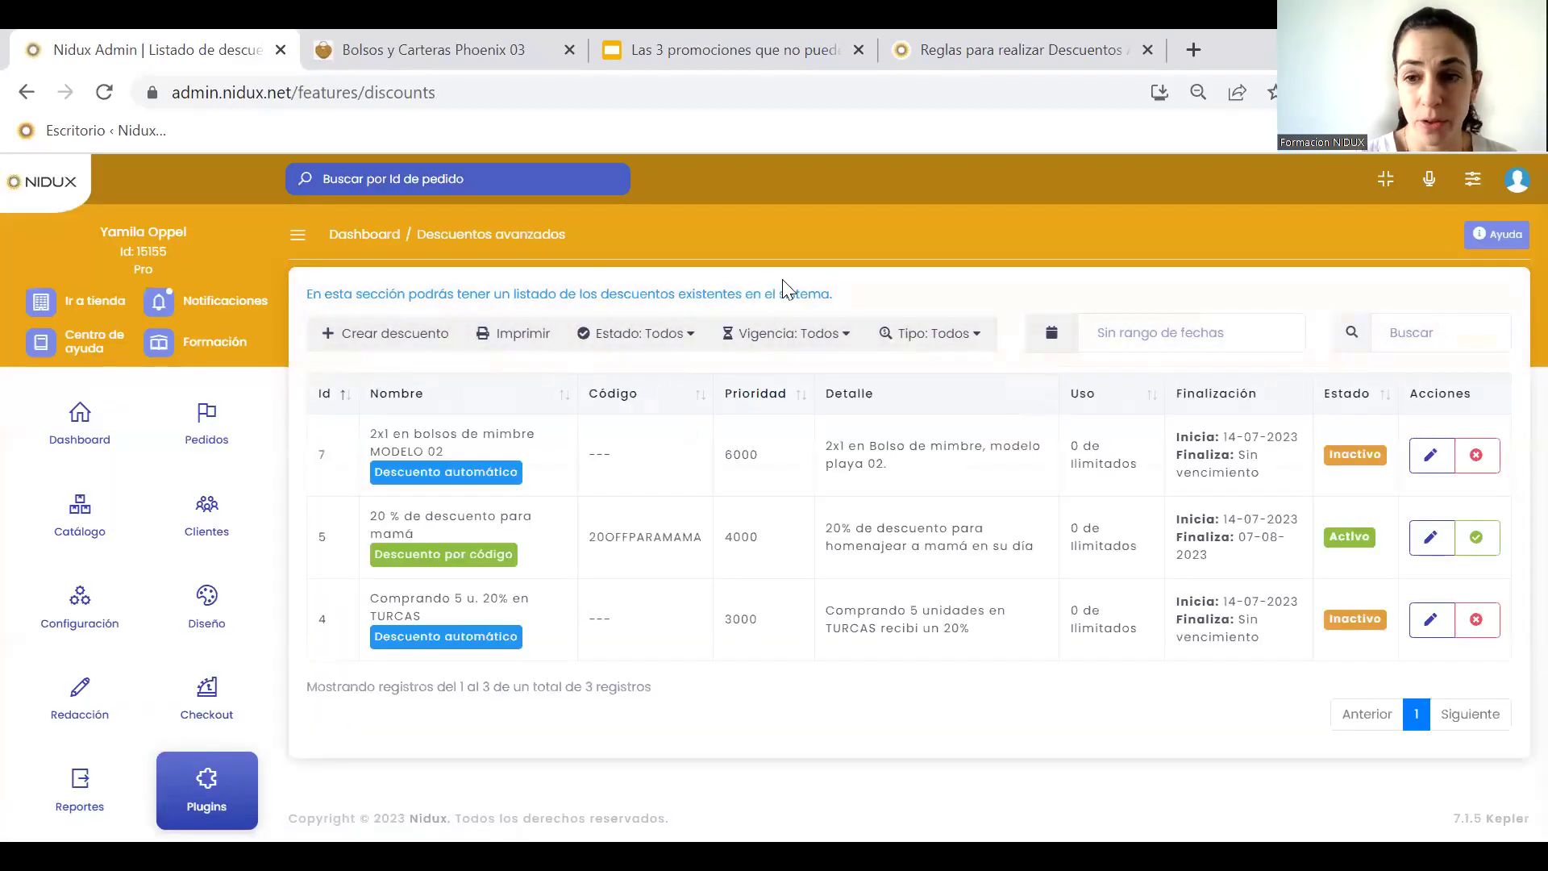
pyautogui.click(1467, 536)
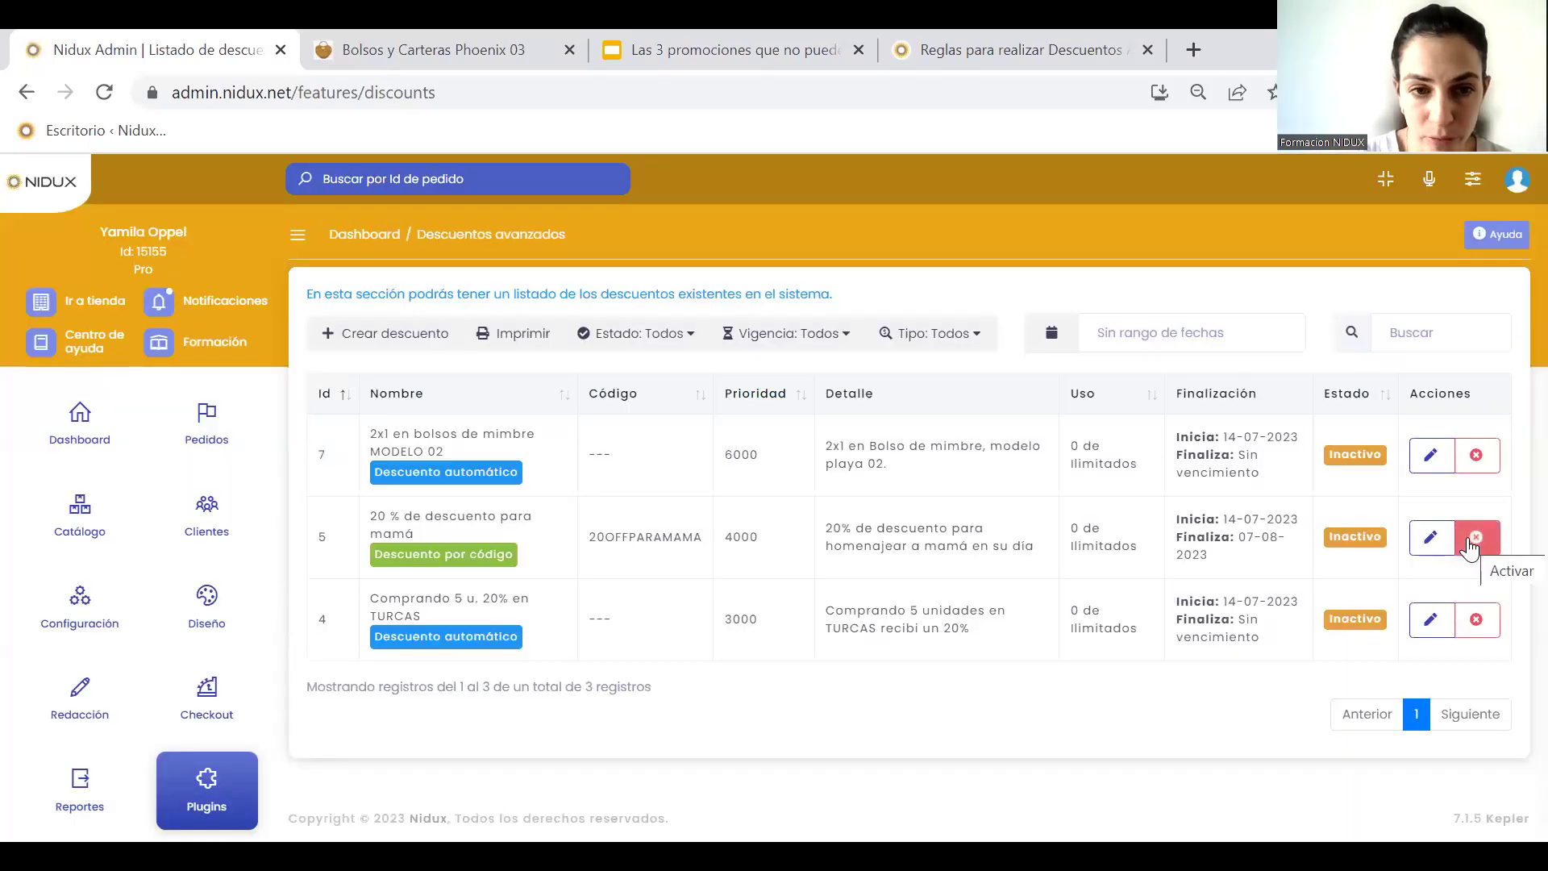
# View the types offered for creating a new discount, without creating one
pyautogui.click(1431, 620)
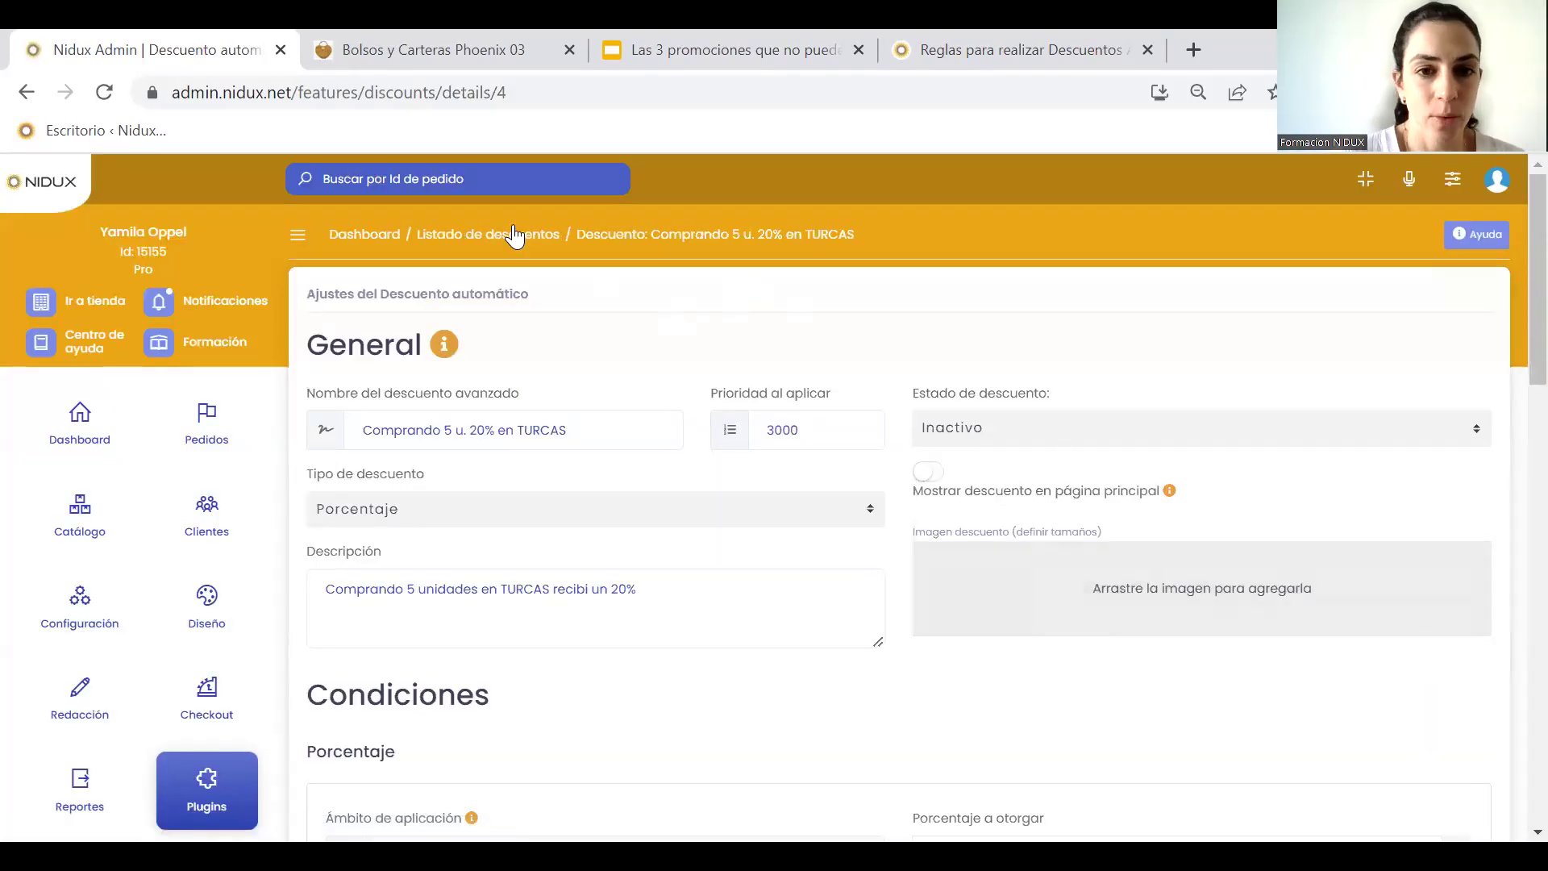
pyautogui.click(463, 245)
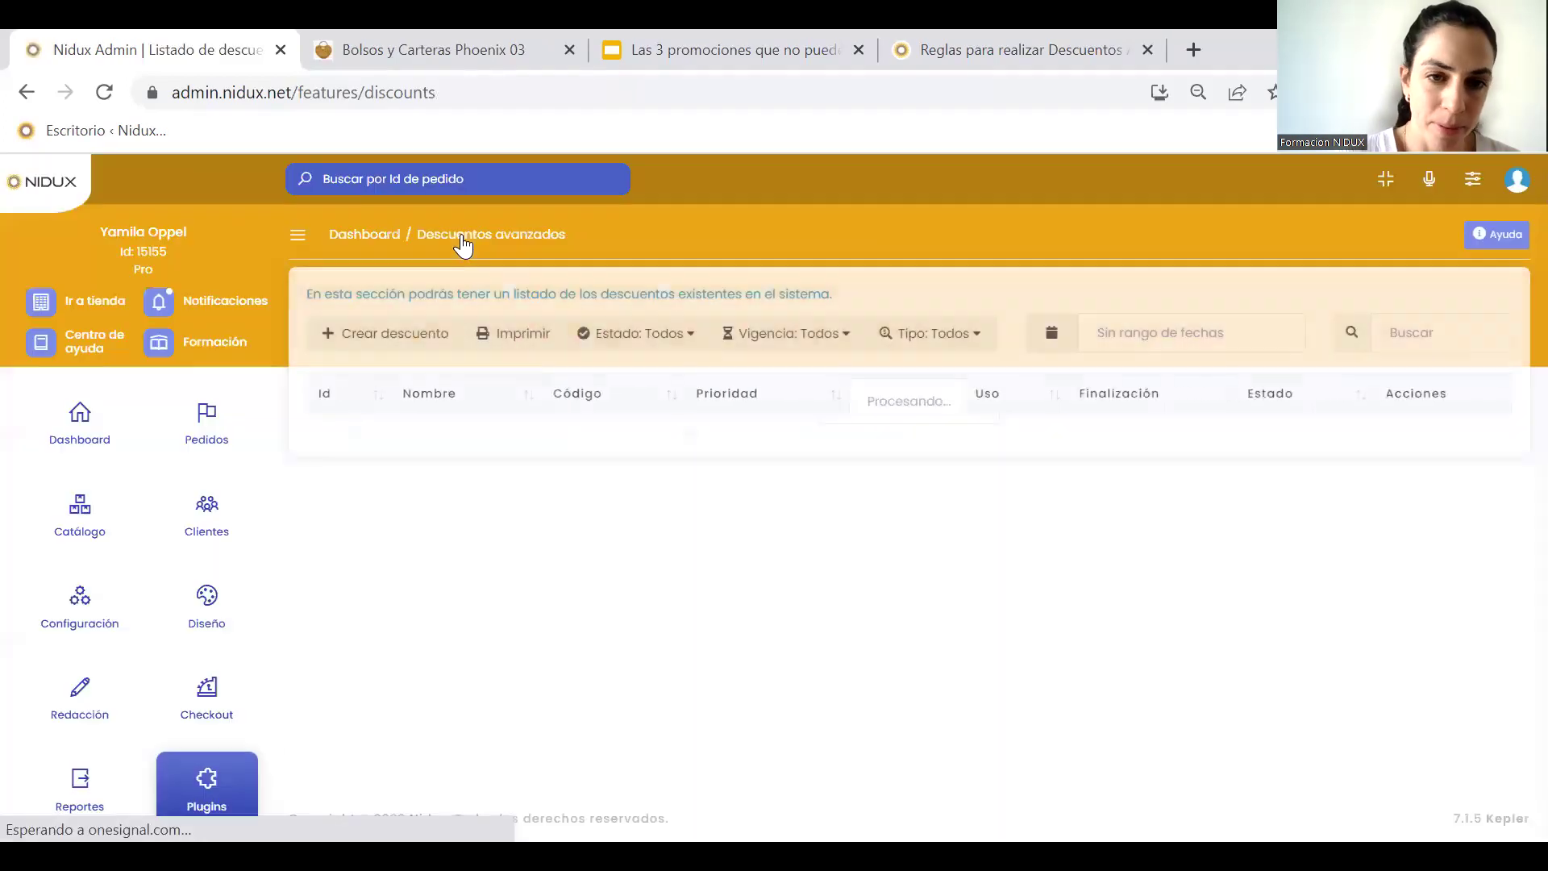
pyautogui.click(387, 334)
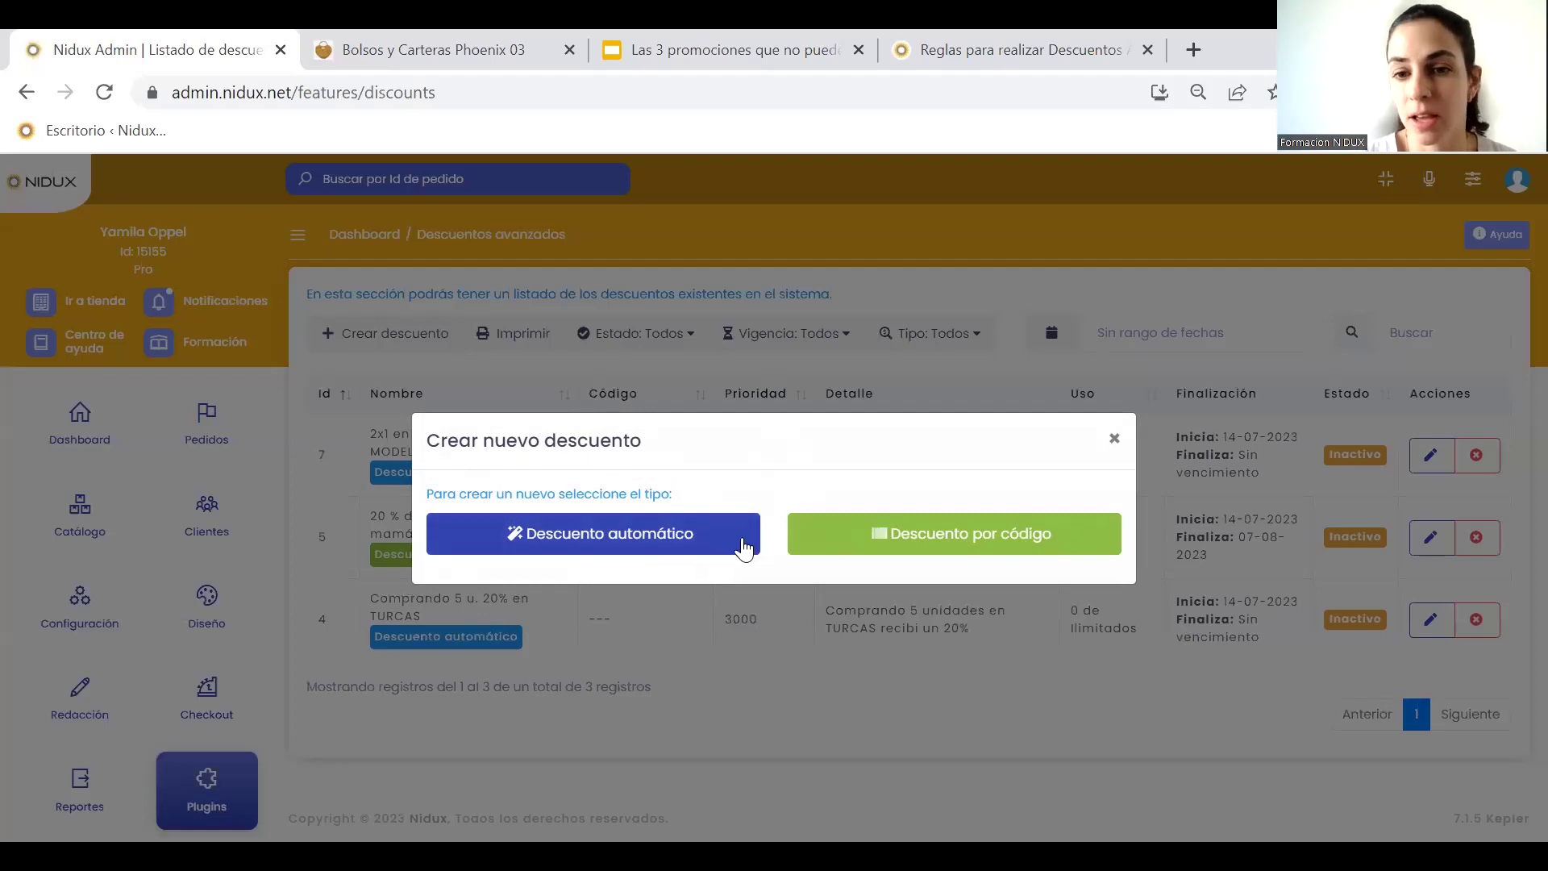
pyautogui.click(1109, 443)
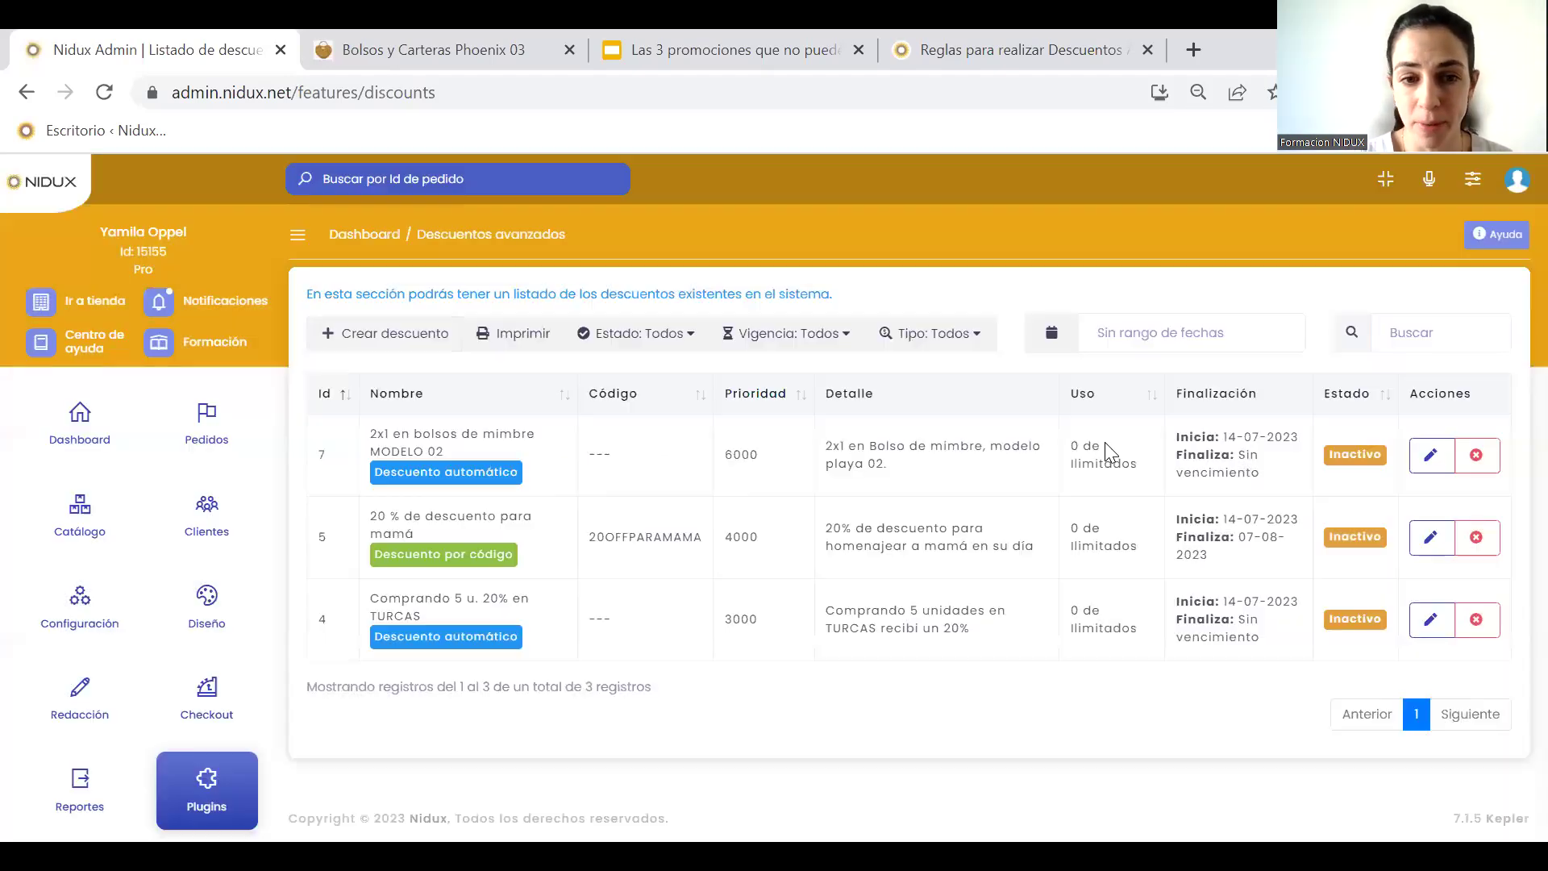
# Open the automatic discount "Comprando 5 u. 20% en TURCAS" for editing and set its status to Activo
pyautogui.click(1431, 619)
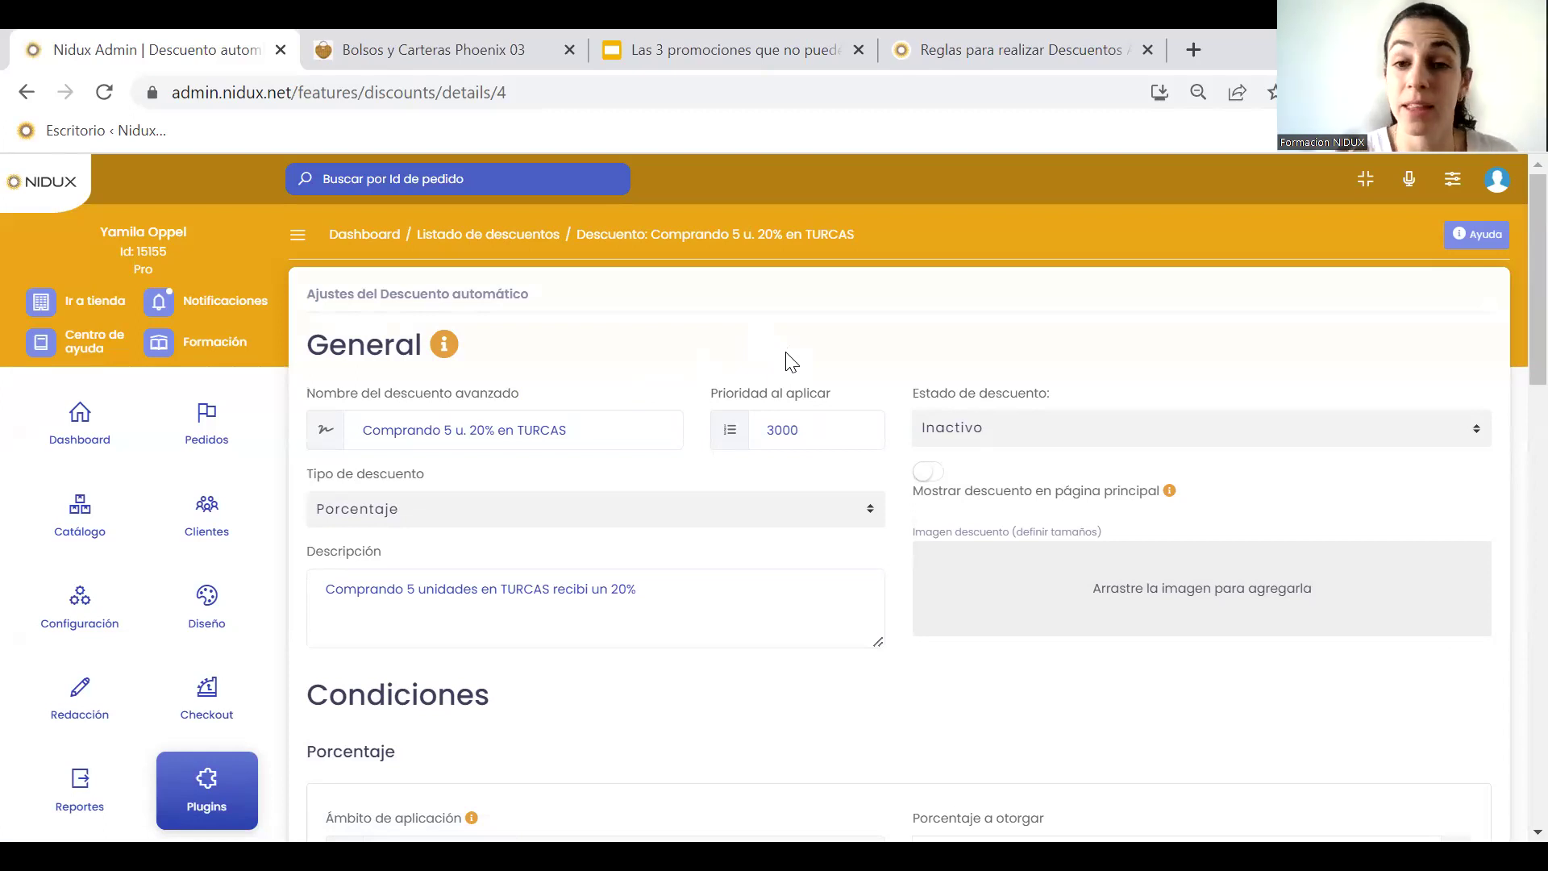
pyautogui.click(1016, 421)
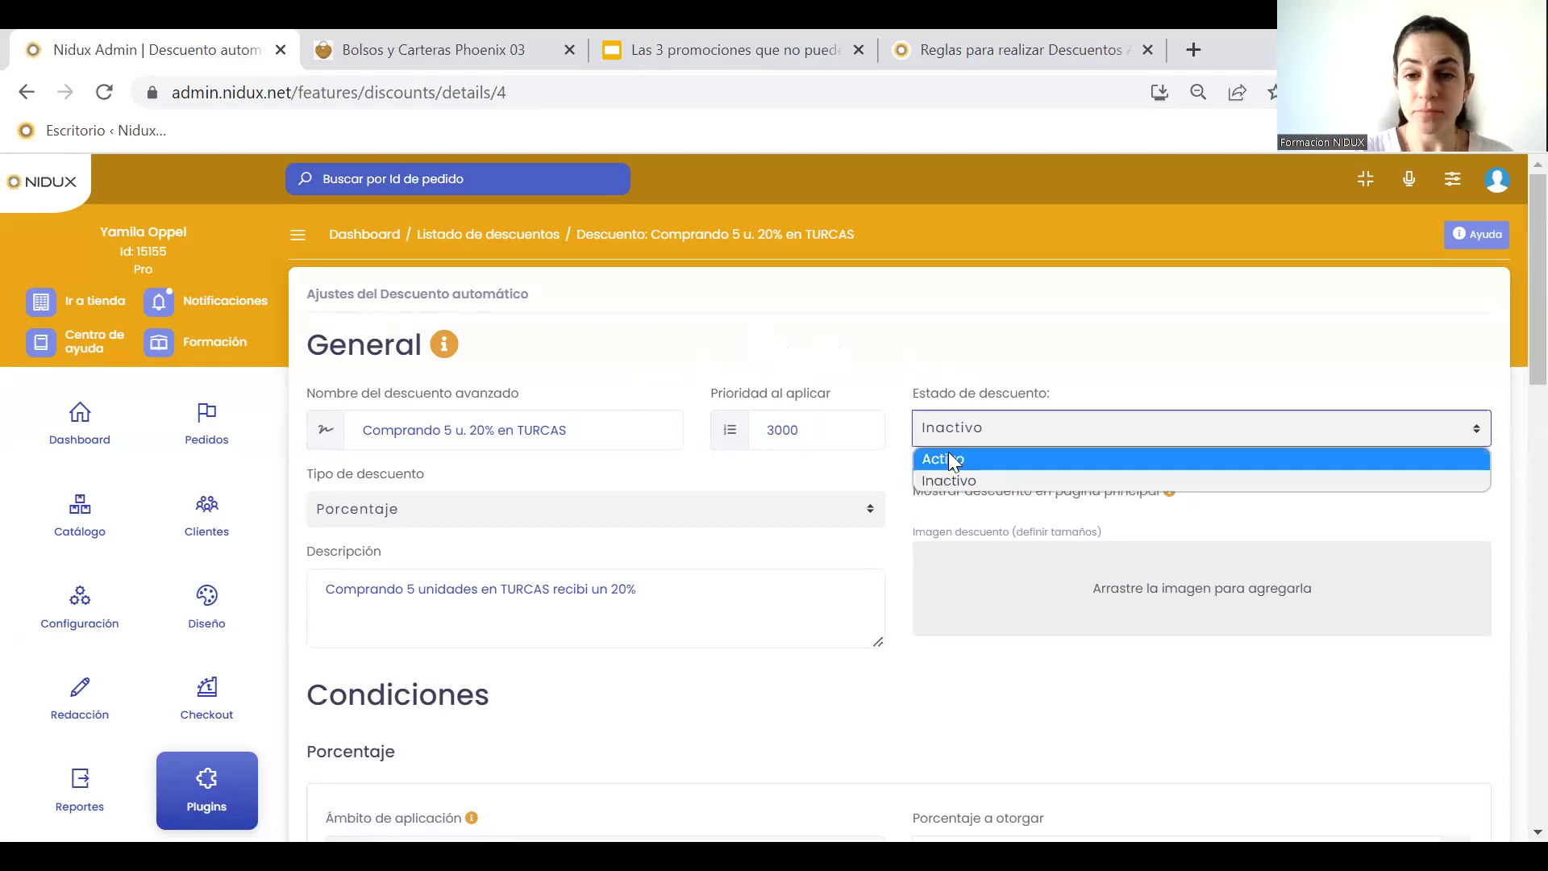
pyautogui.click(949, 456)
# Review the available discount types and keep Porcentaje
pyautogui.scroll(-1, 957, 367)
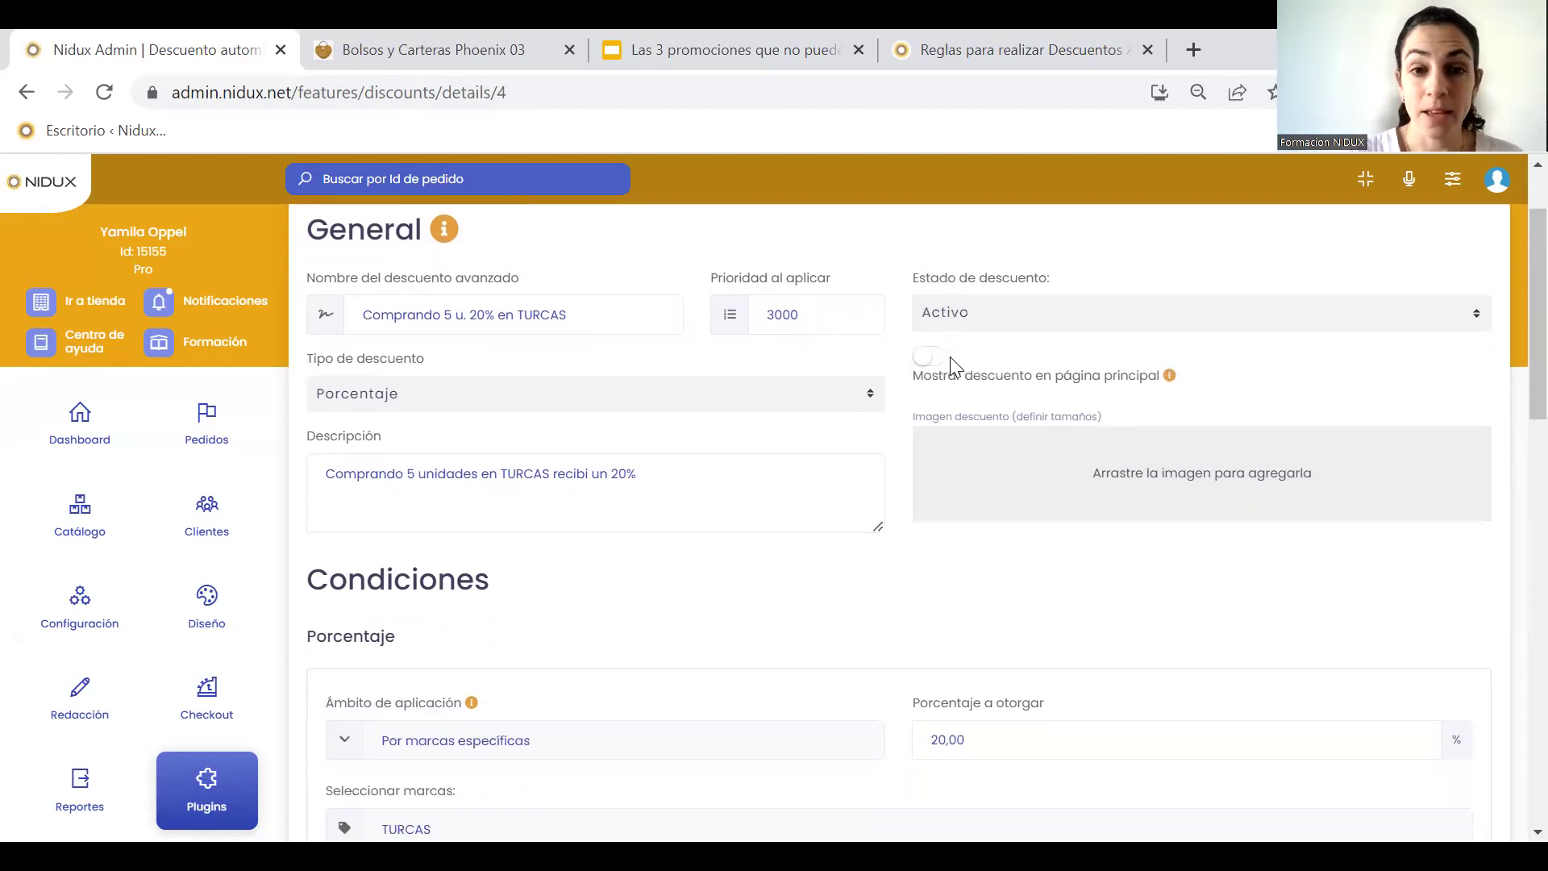
pyautogui.click(684, 400)
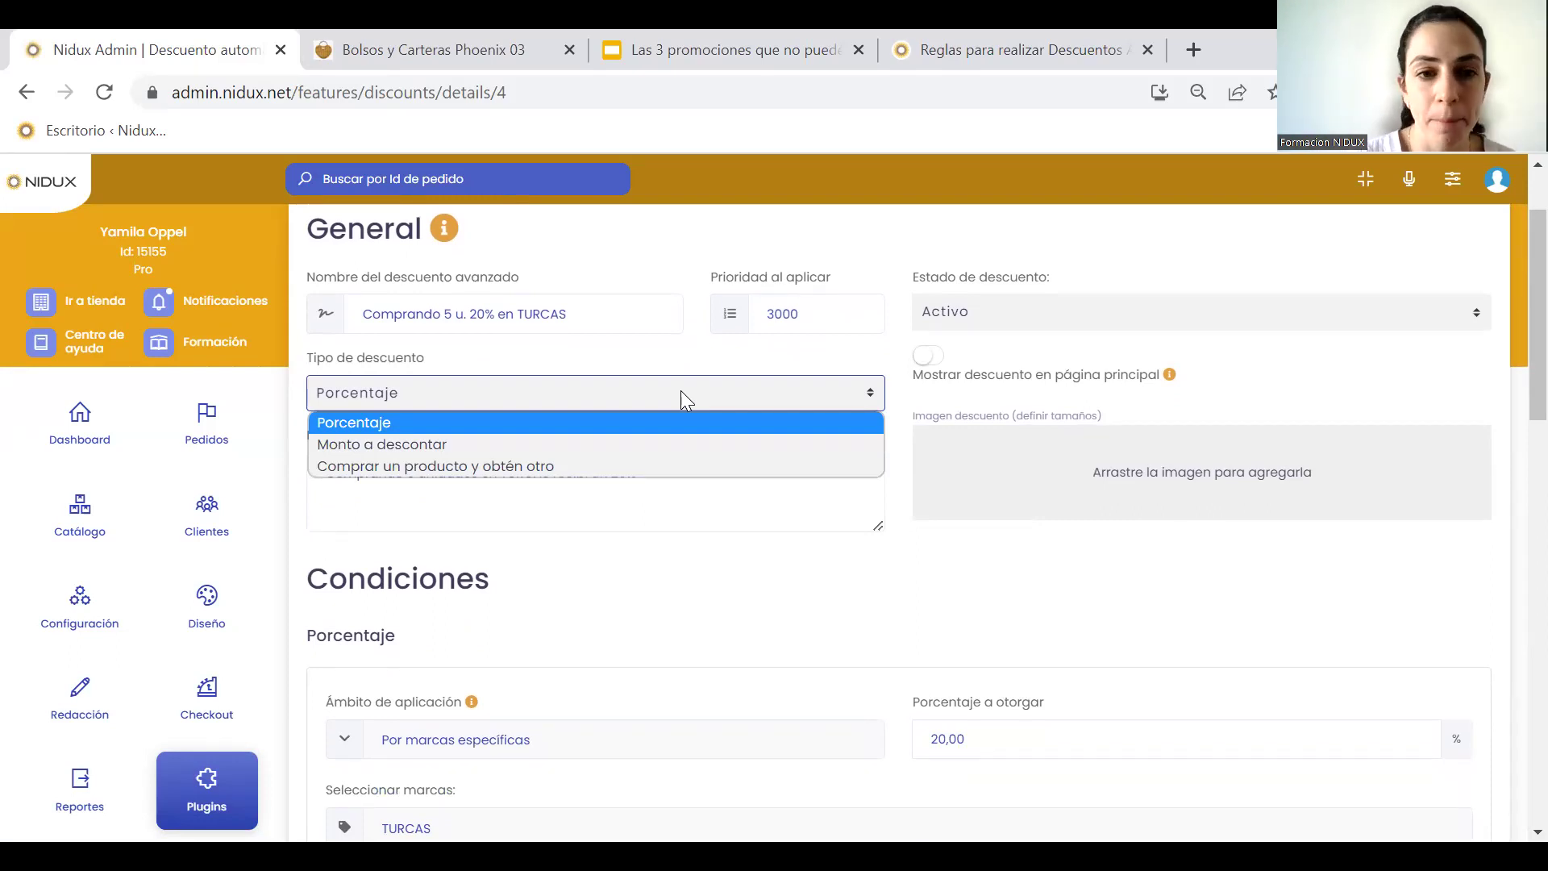
pyautogui.click(681, 392)
# In the percentage conditions, choose Por marcas específicas as the discount's scope of application
pyautogui.scroll(-1, 681, 399)
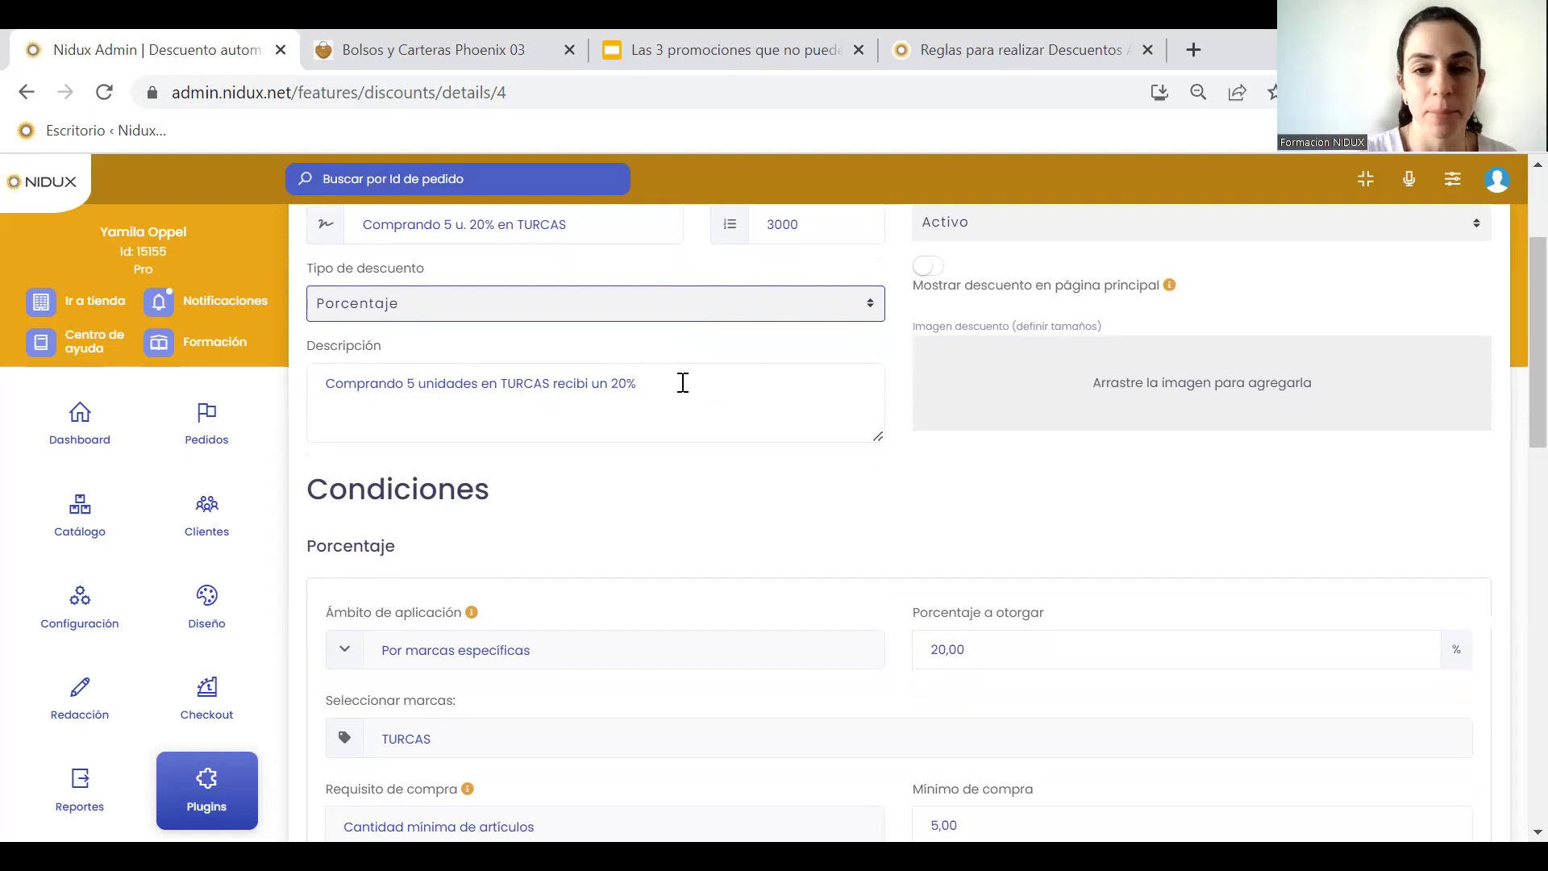
pyautogui.scroll(-3, 814, 472)
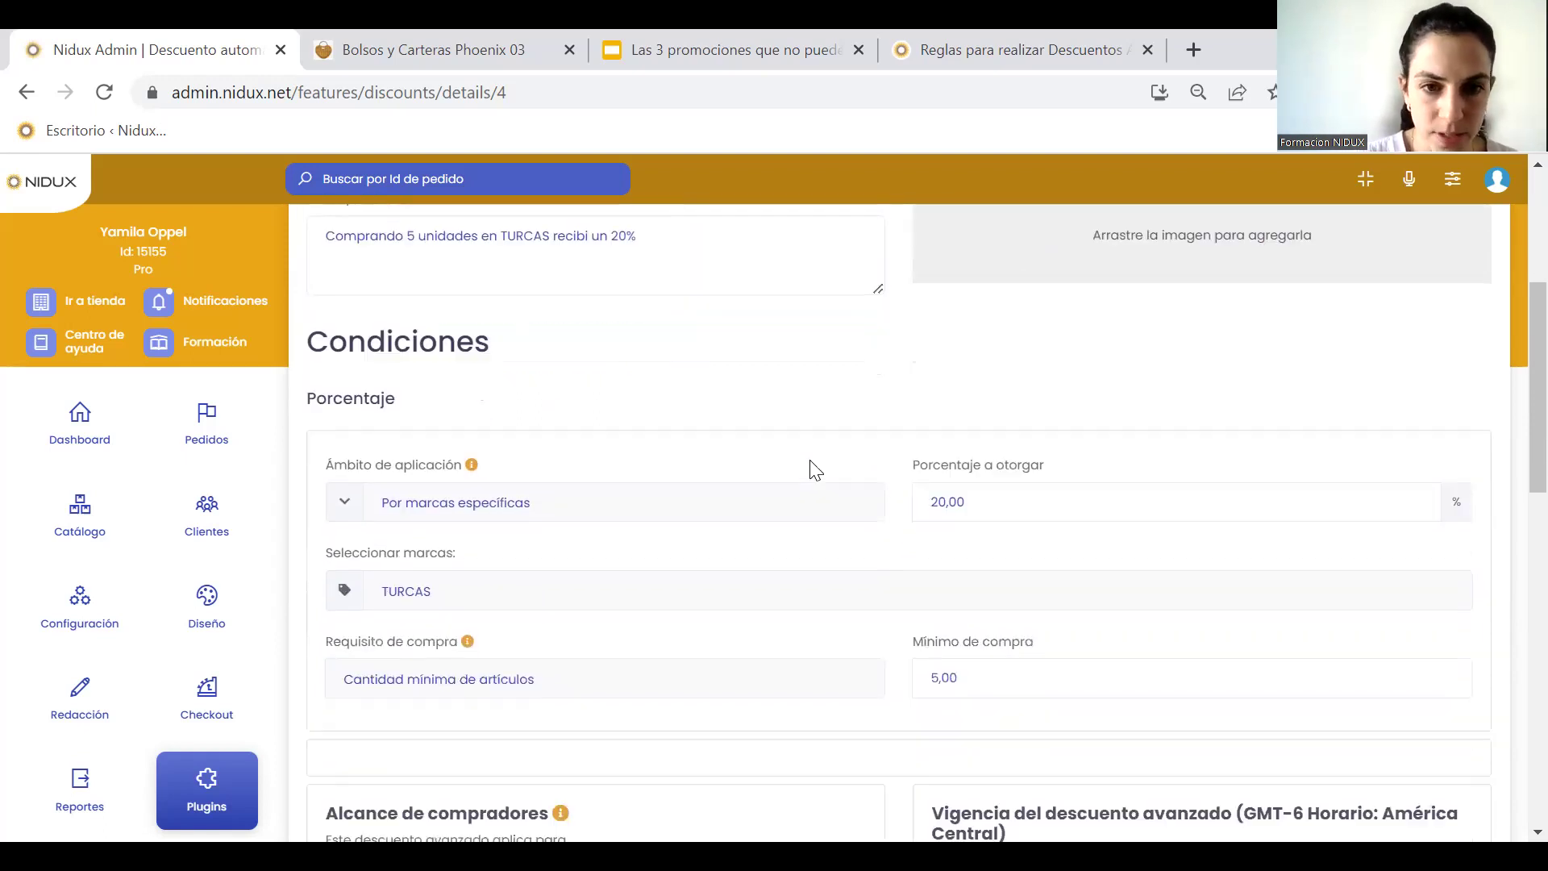
pyautogui.scroll(1, 811, 472)
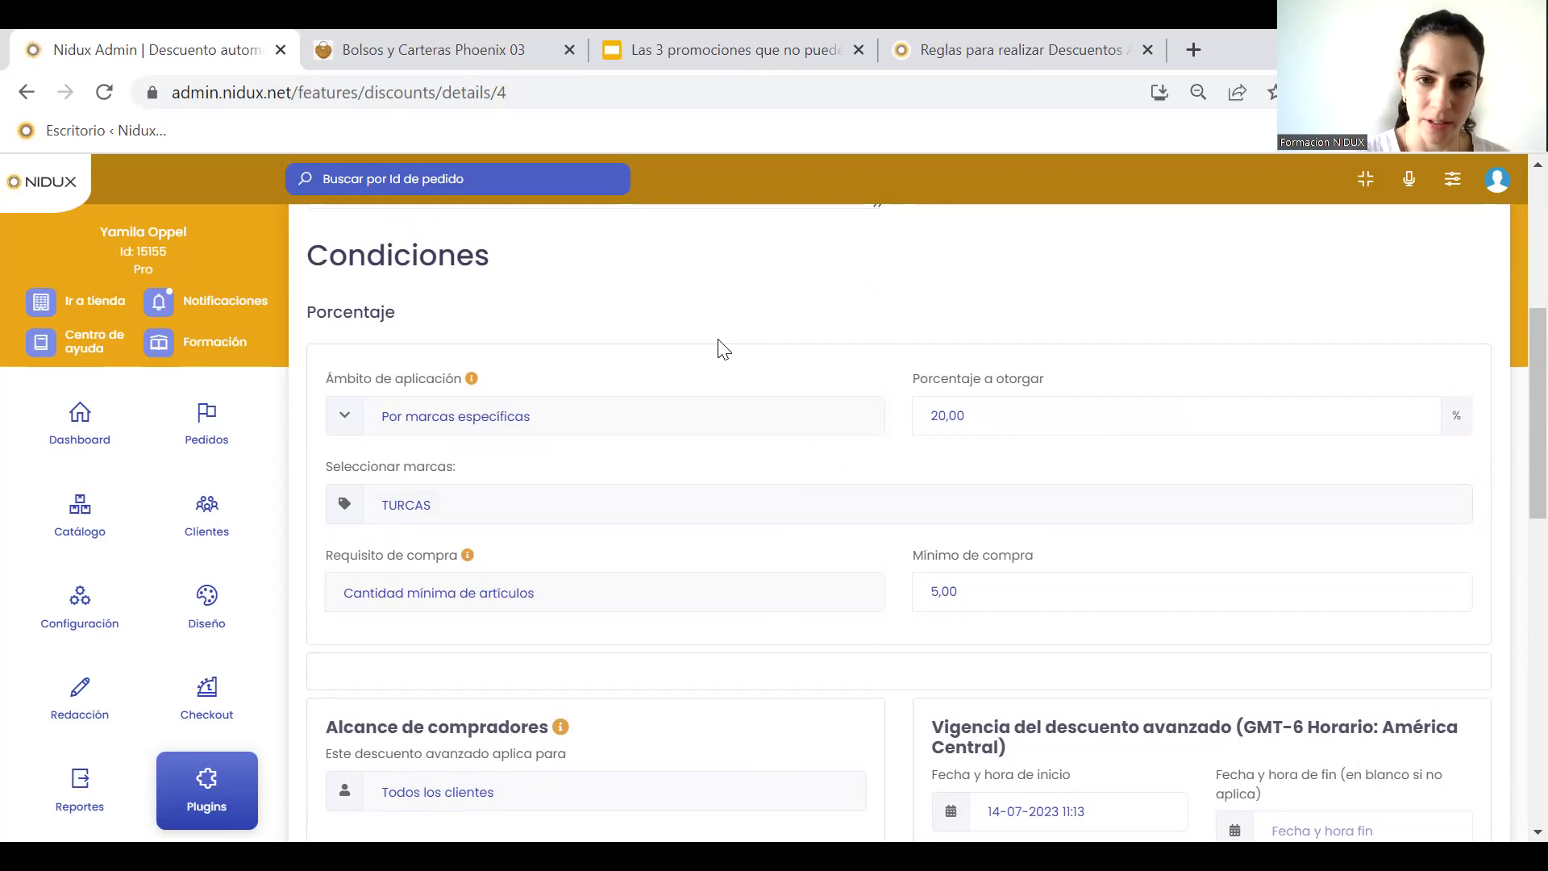
pyautogui.click(520, 421)
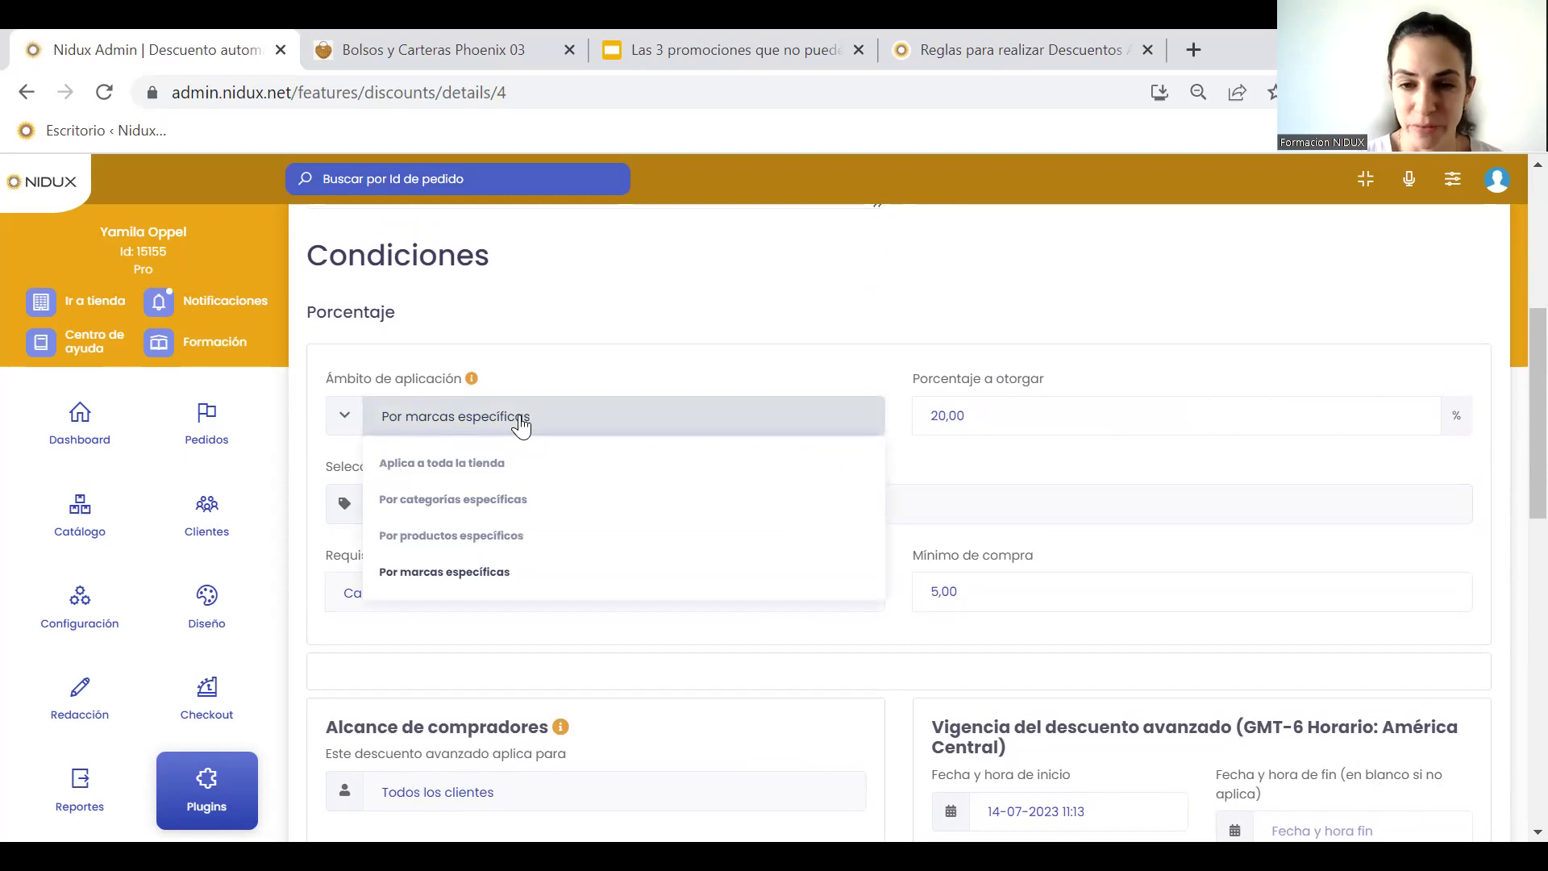
pyautogui.click(442, 571)
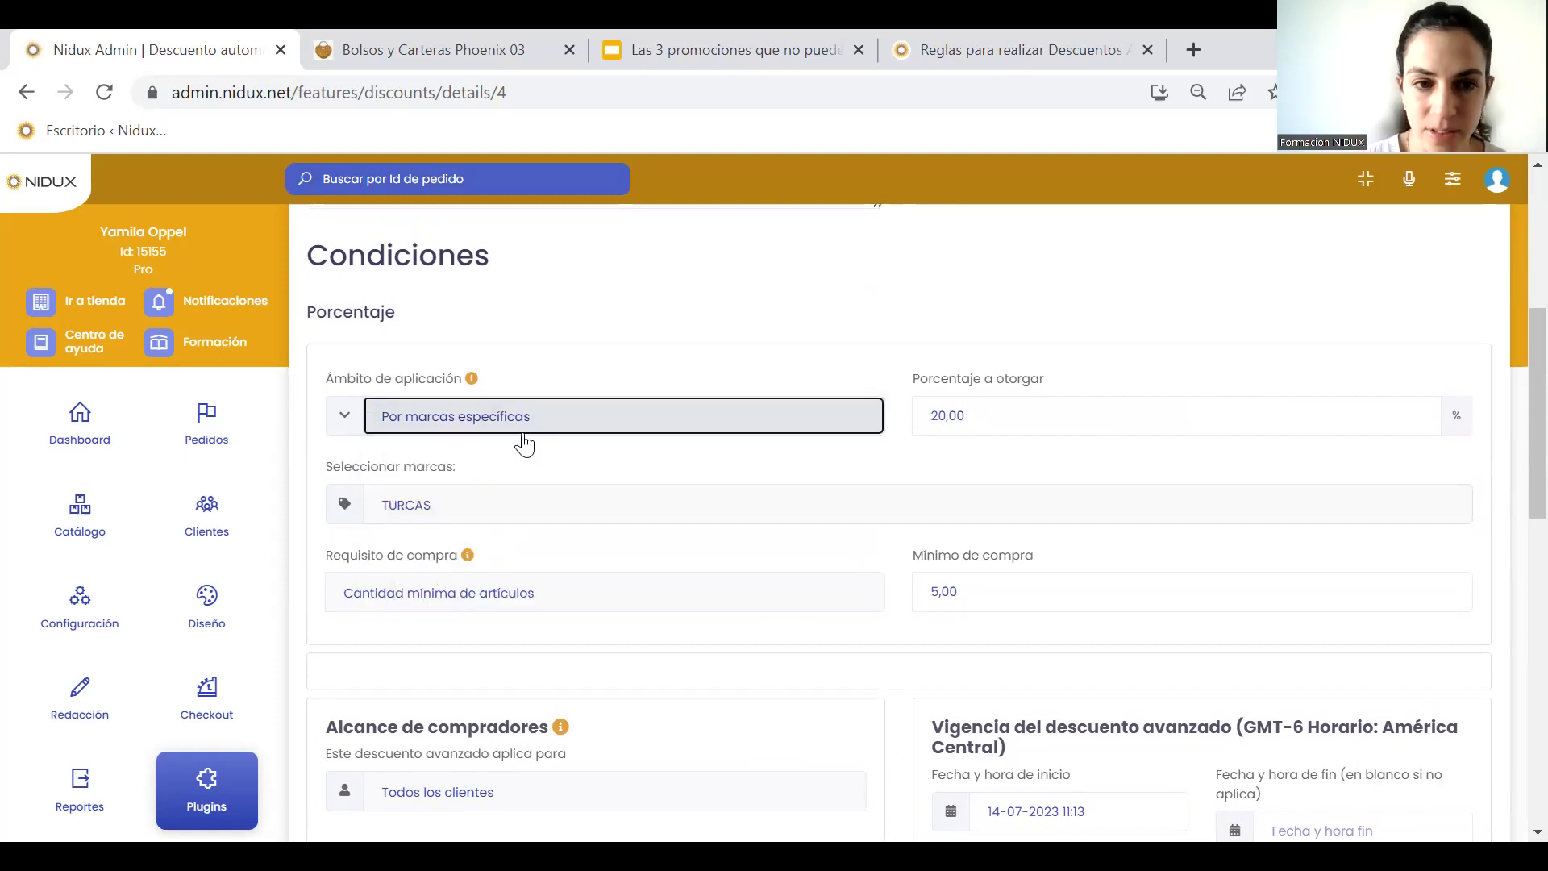
# Review the selectable brands and the purchase requirement options, leaving TURCAS and Cantidad mínima de artículos selected
pyautogui.click(397, 509)
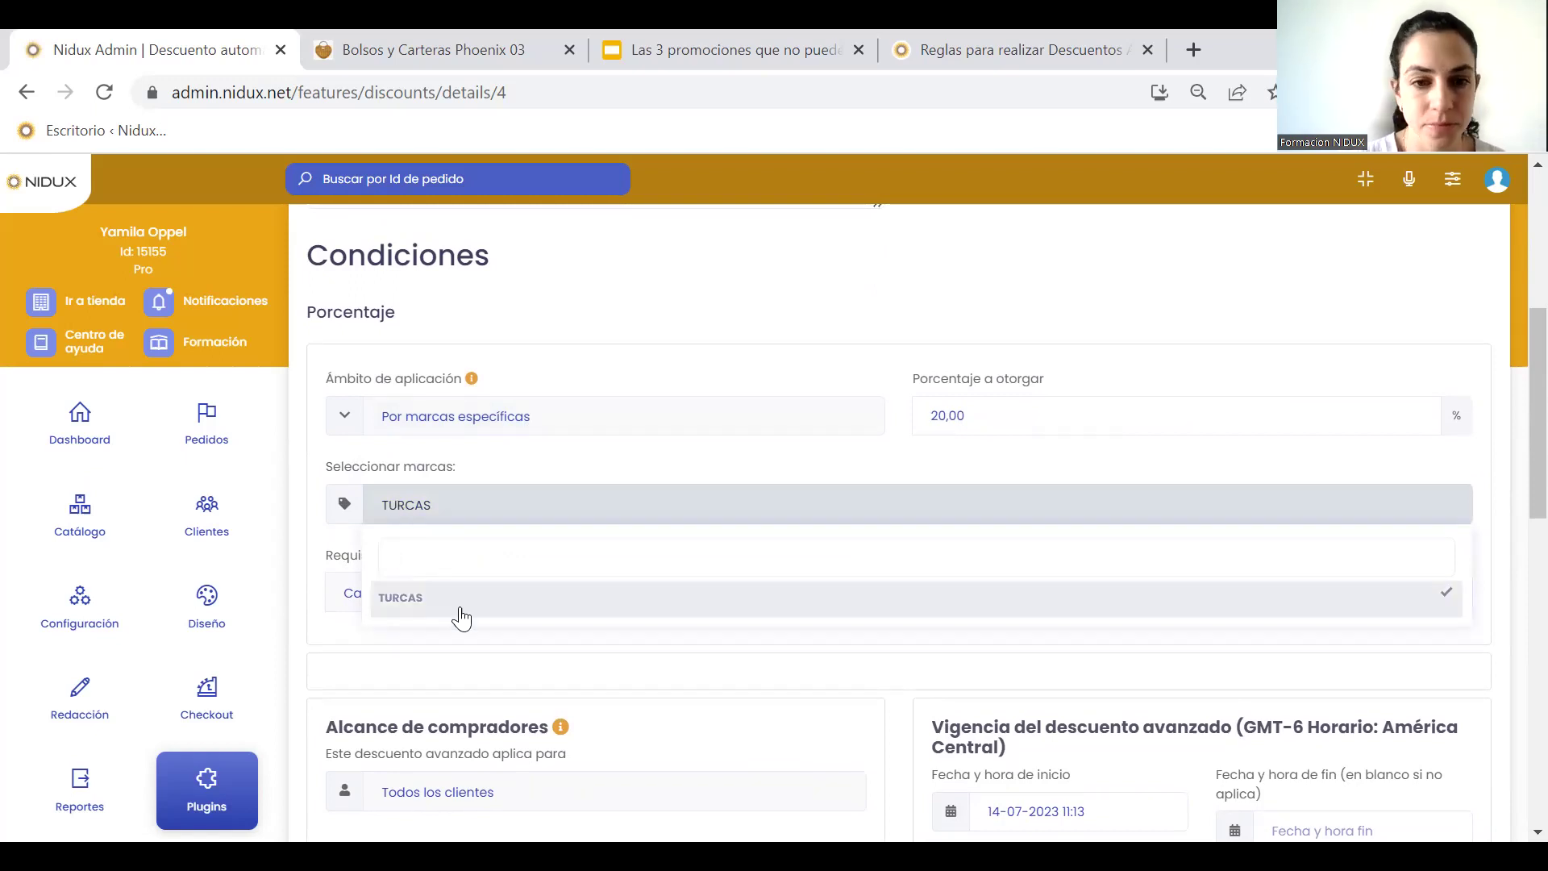
pyautogui.click(452, 637)
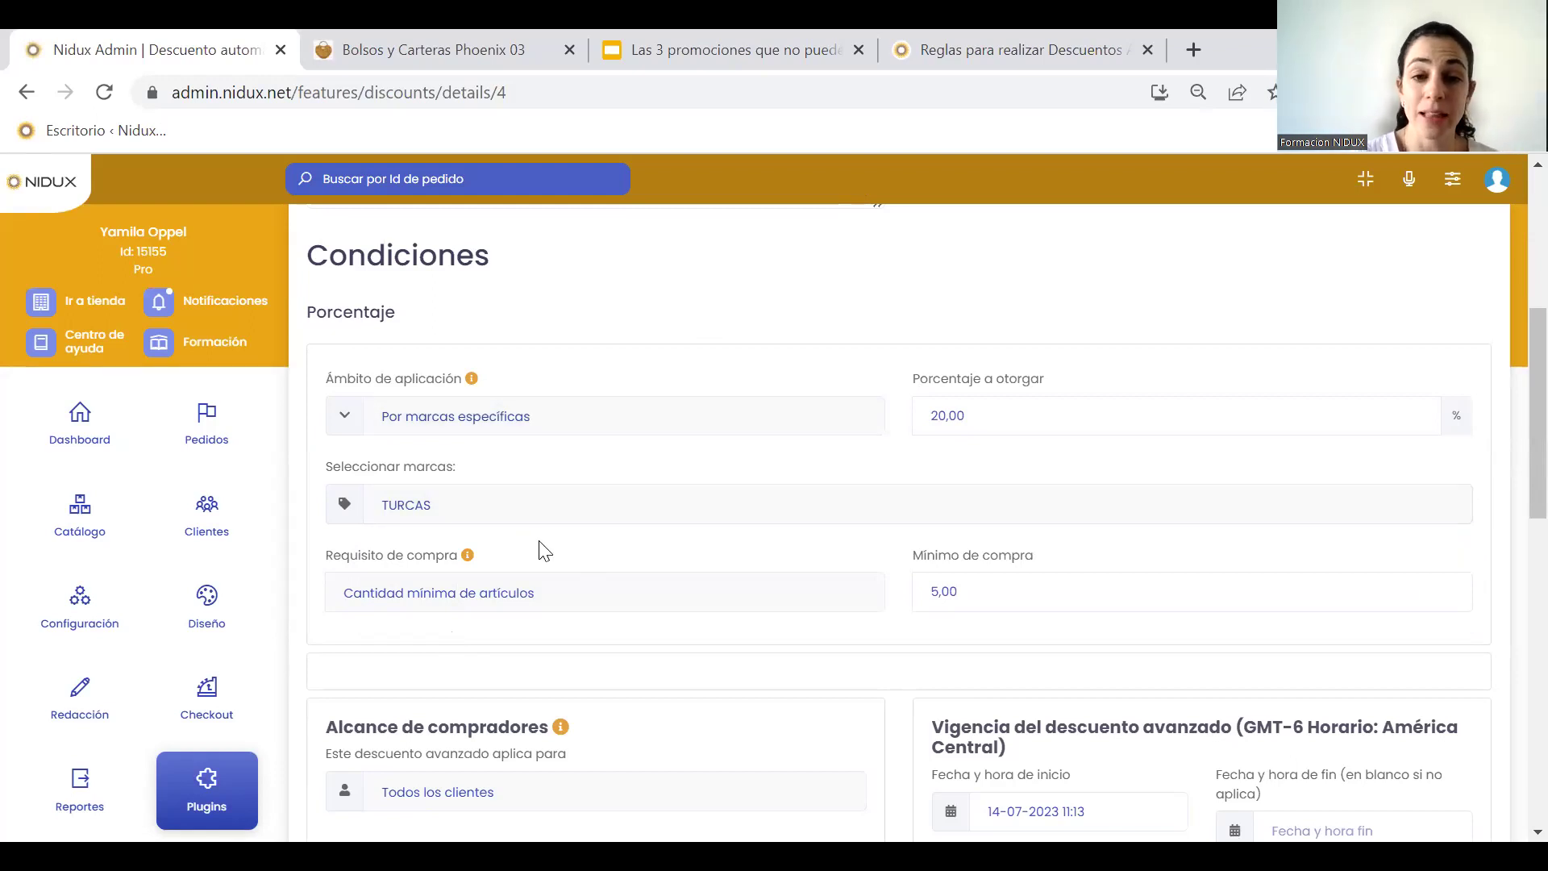
pyautogui.click(585, 597)
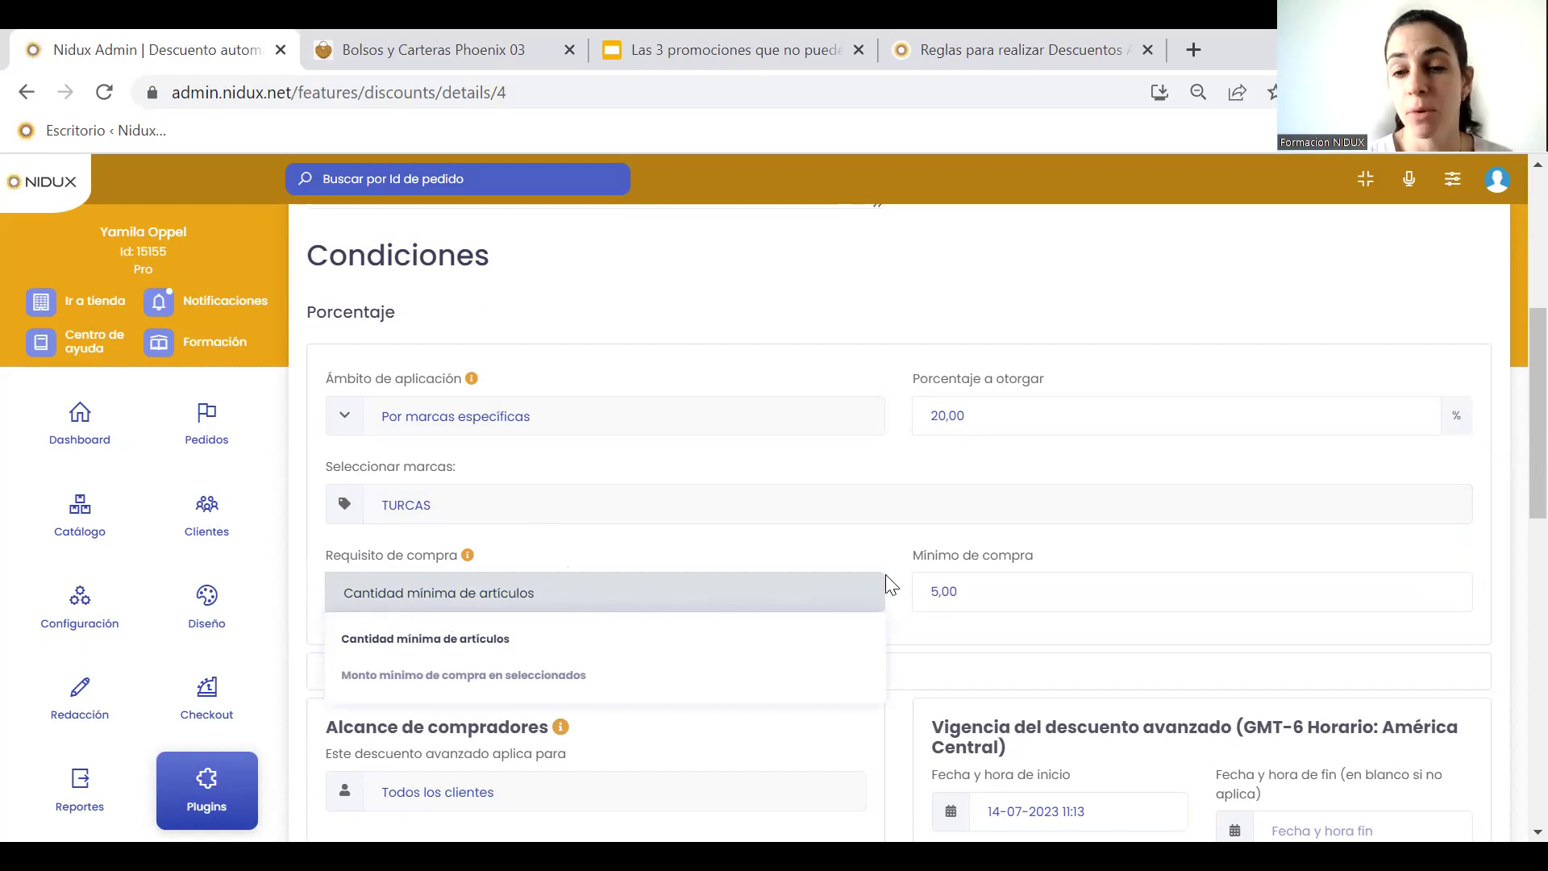
pyautogui.click(916, 579)
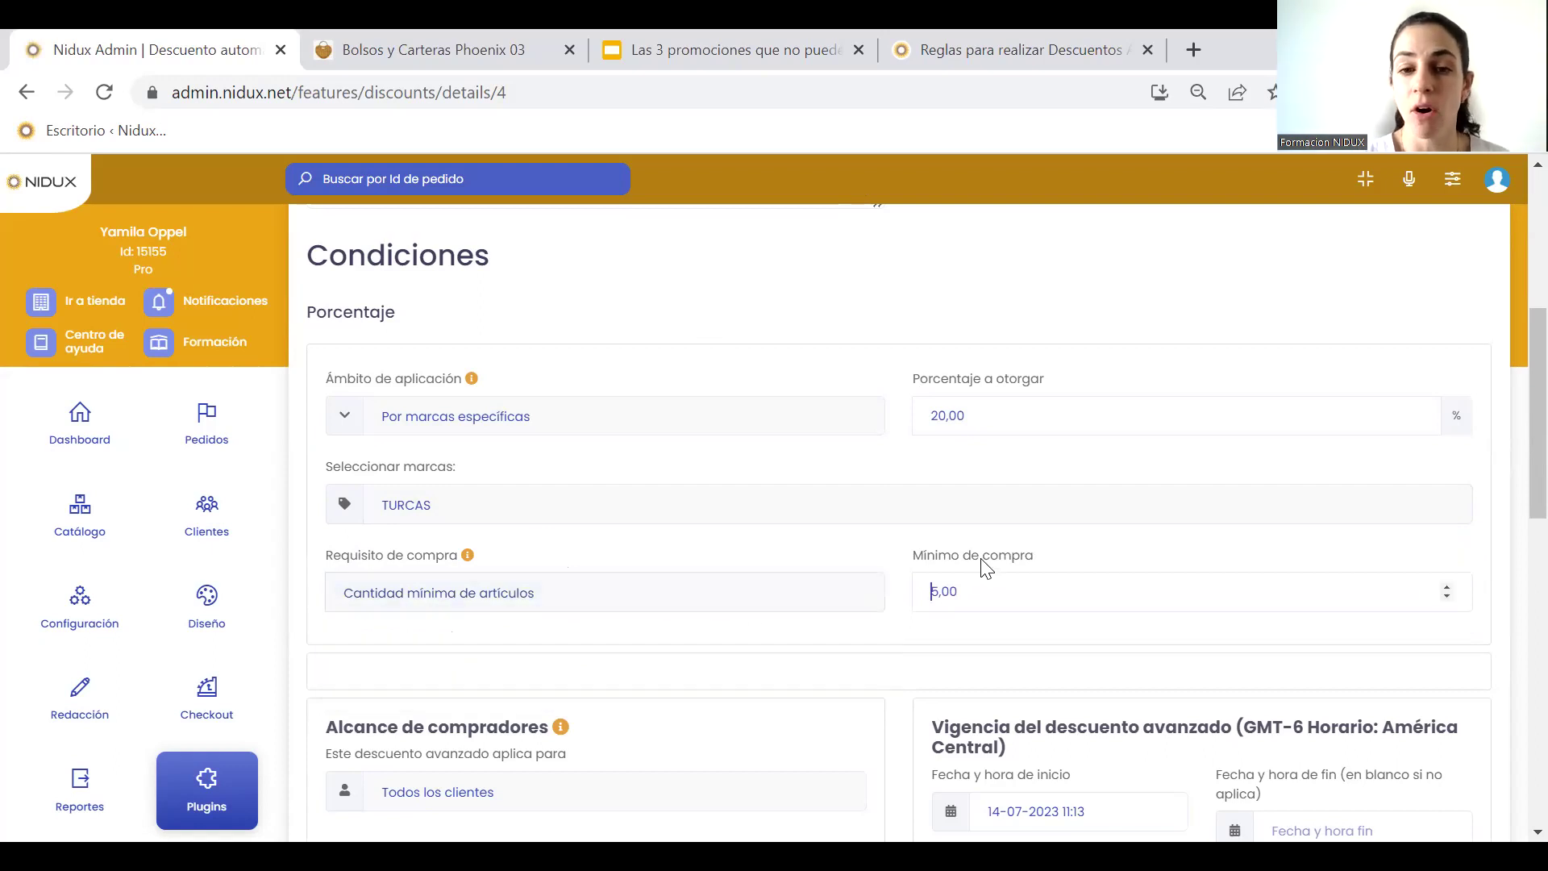
# Review which customer groups the discount can apply to, leaving Todos los clientes selected
pyautogui.scroll(-1, 983, 557)
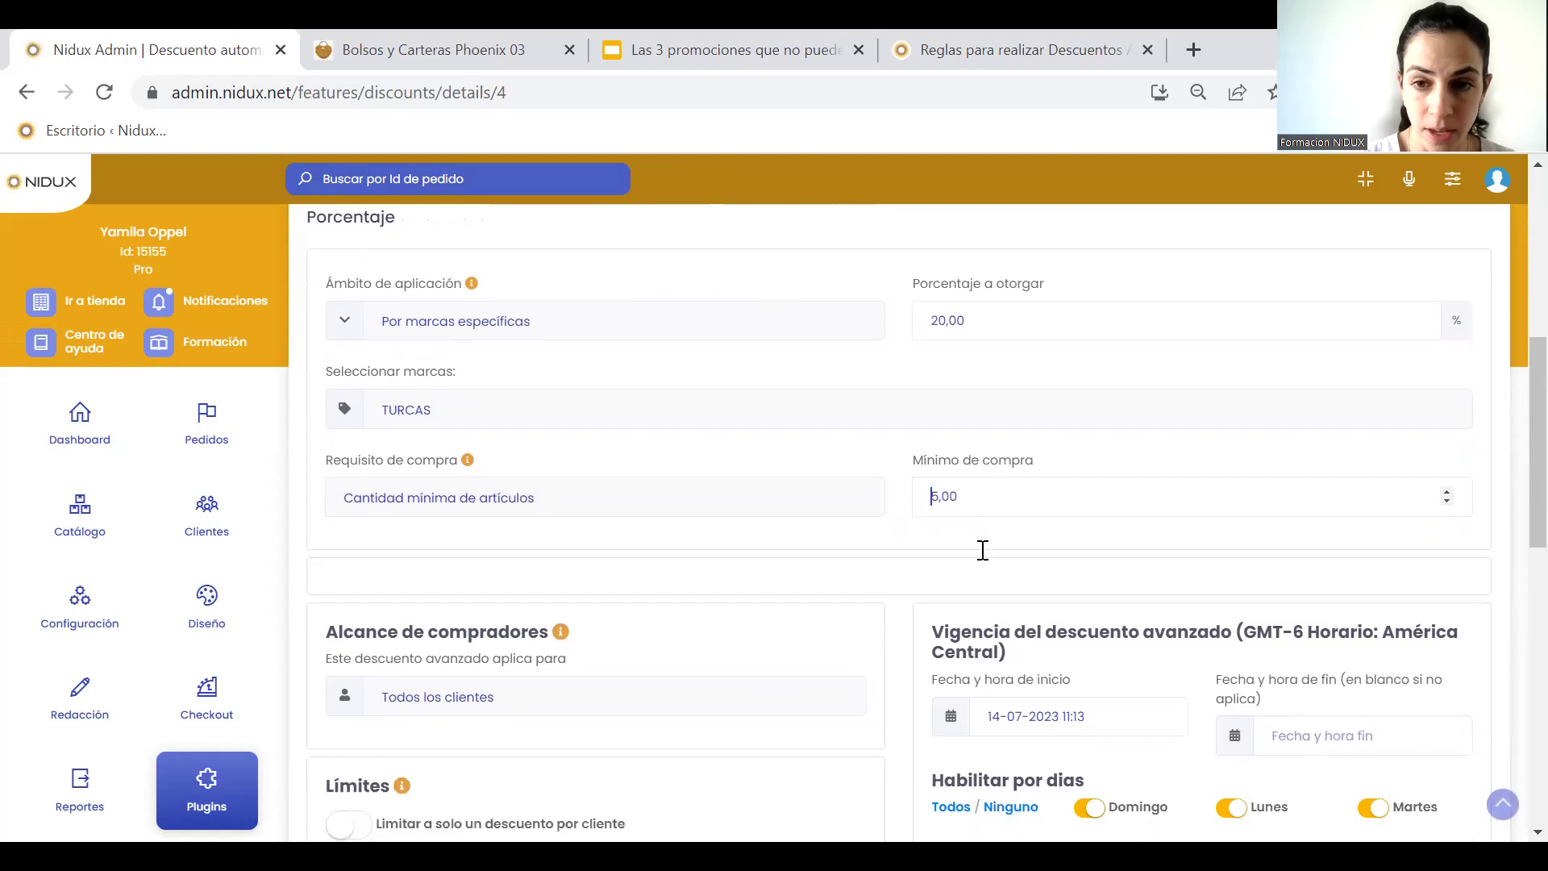
pyautogui.scroll(-2, 982, 550)
pyautogui.scroll(-1, 766, 506)
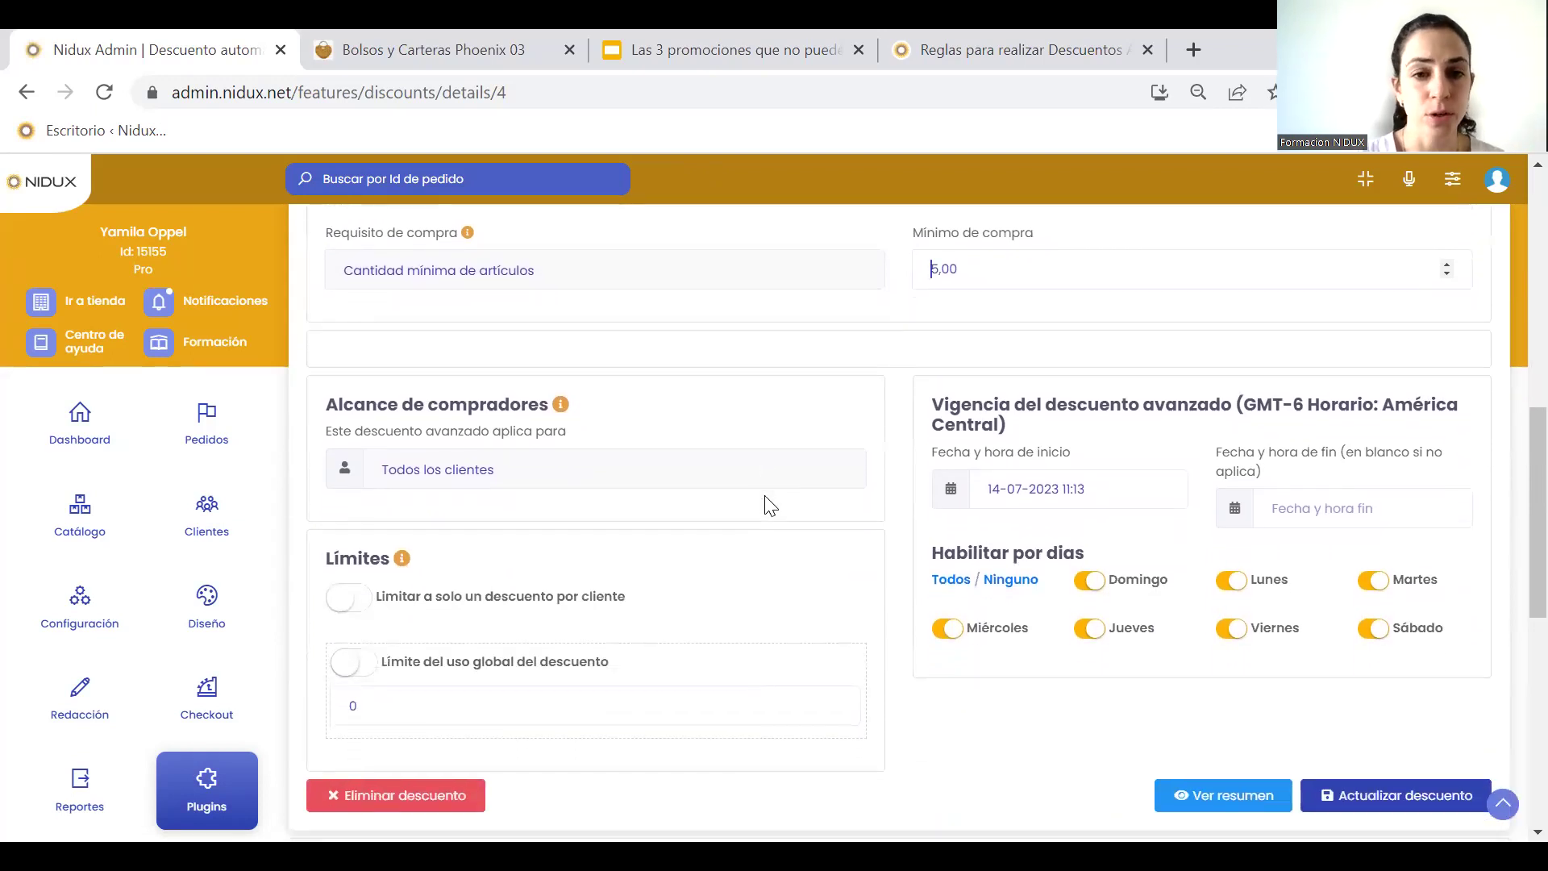
pyautogui.scroll(-1, 766, 505)
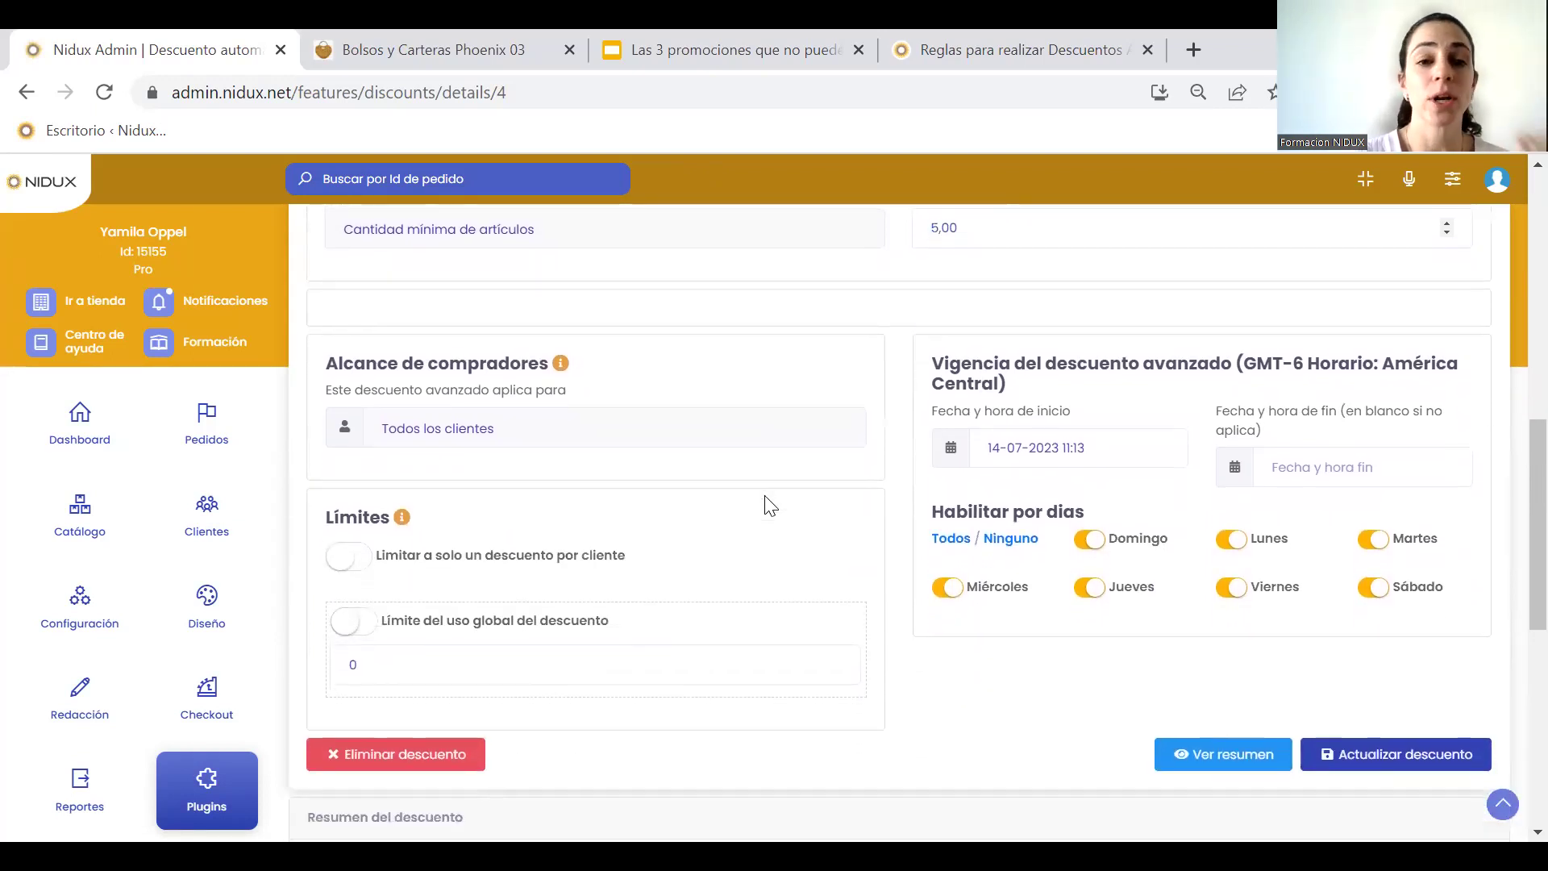
pyautogui.click(528, 439)
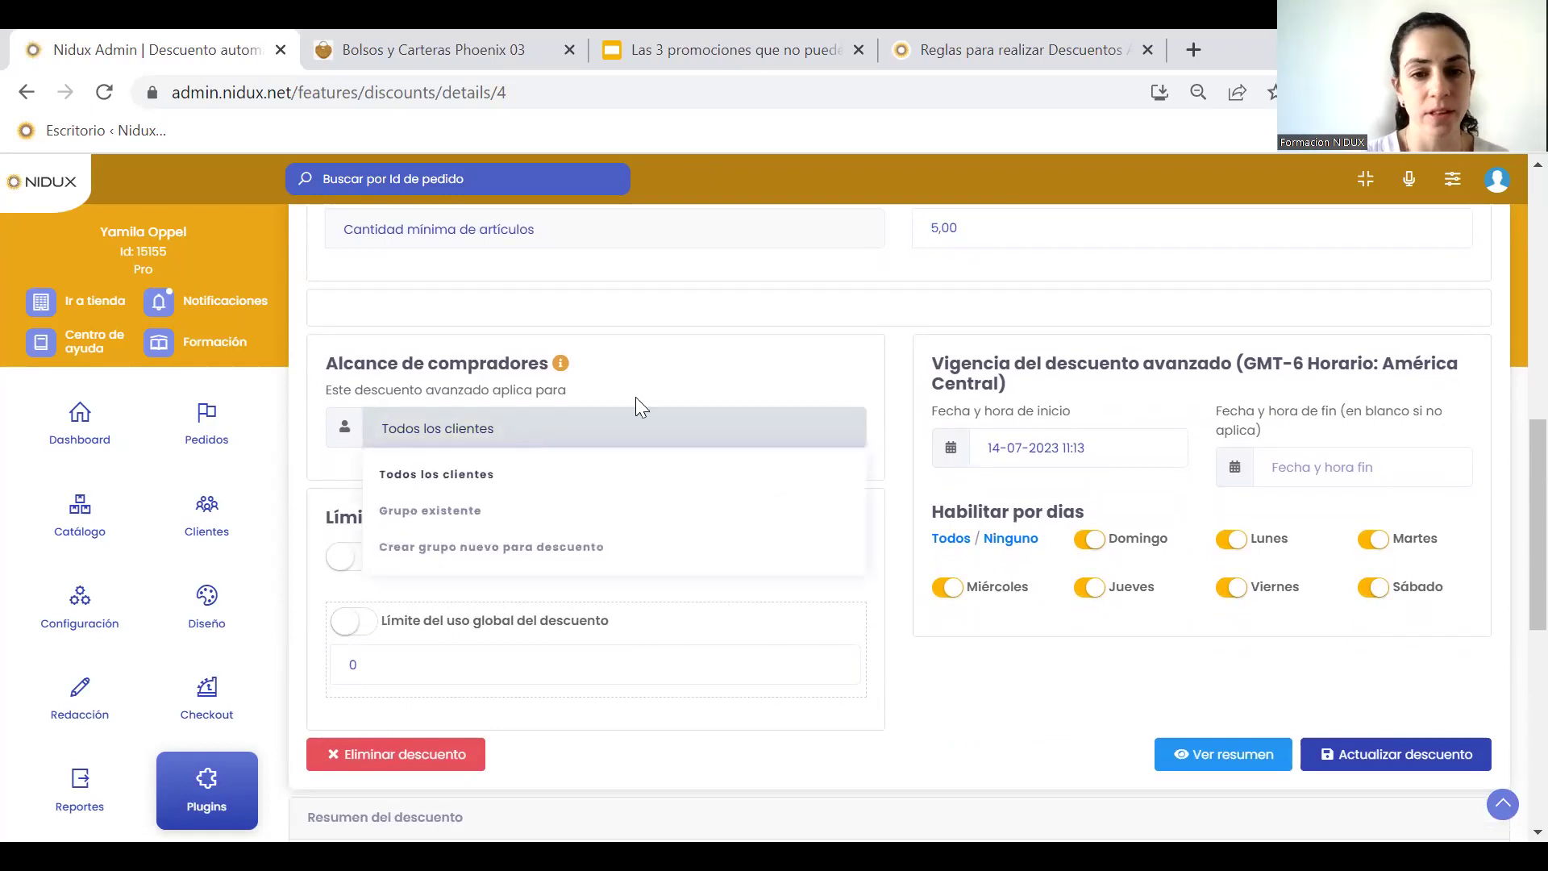
pyautogui.click(702, 393)
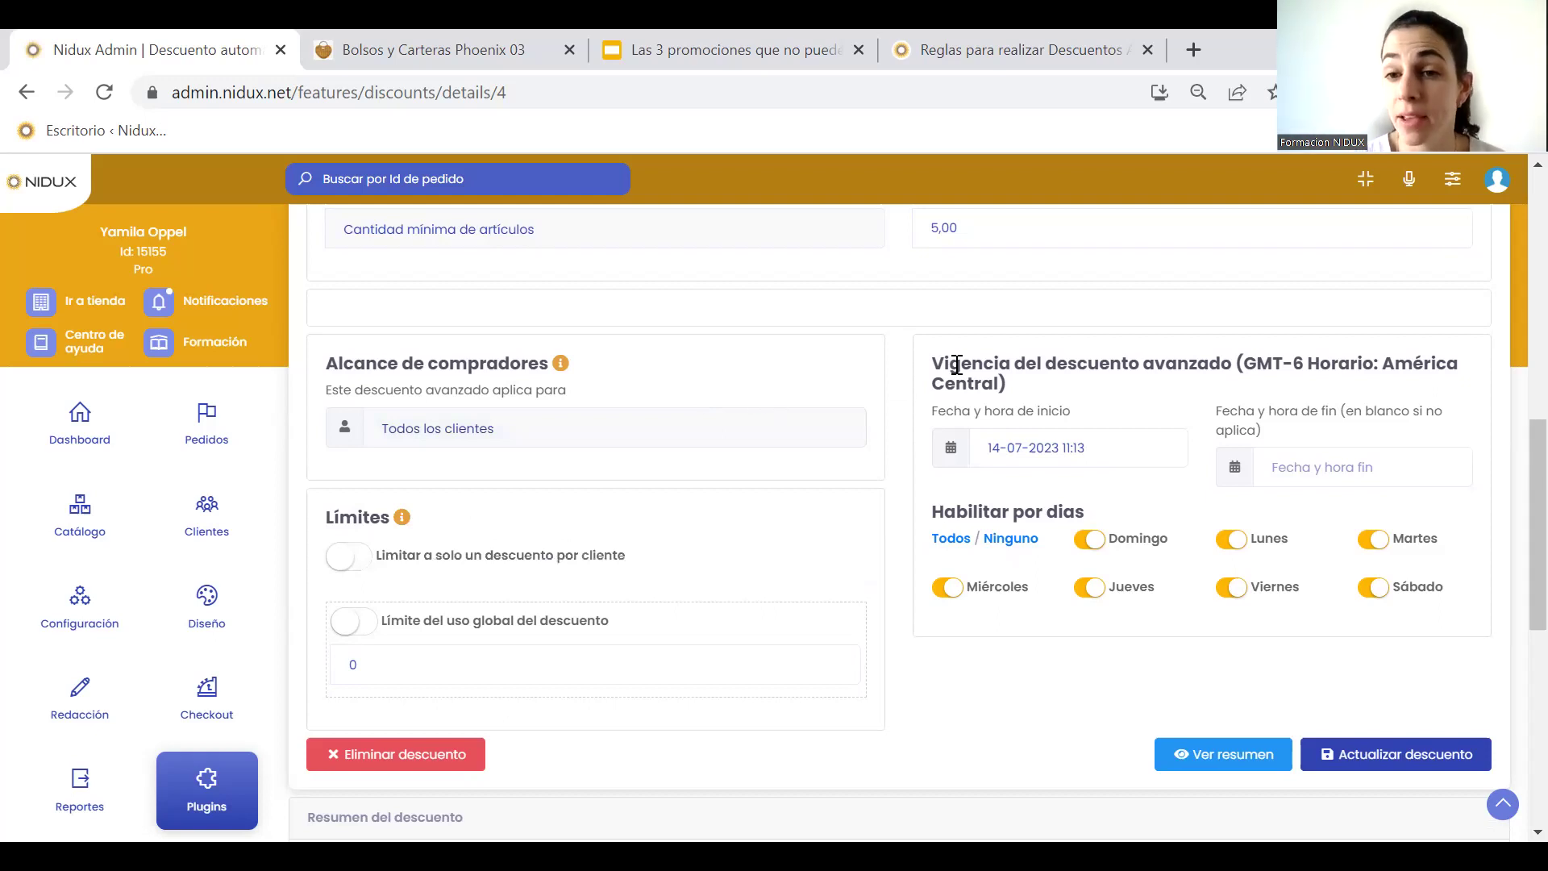
# Turn on the discount's global usage limit and switch it back off
pyautogui.scroll(1, 957, 365)
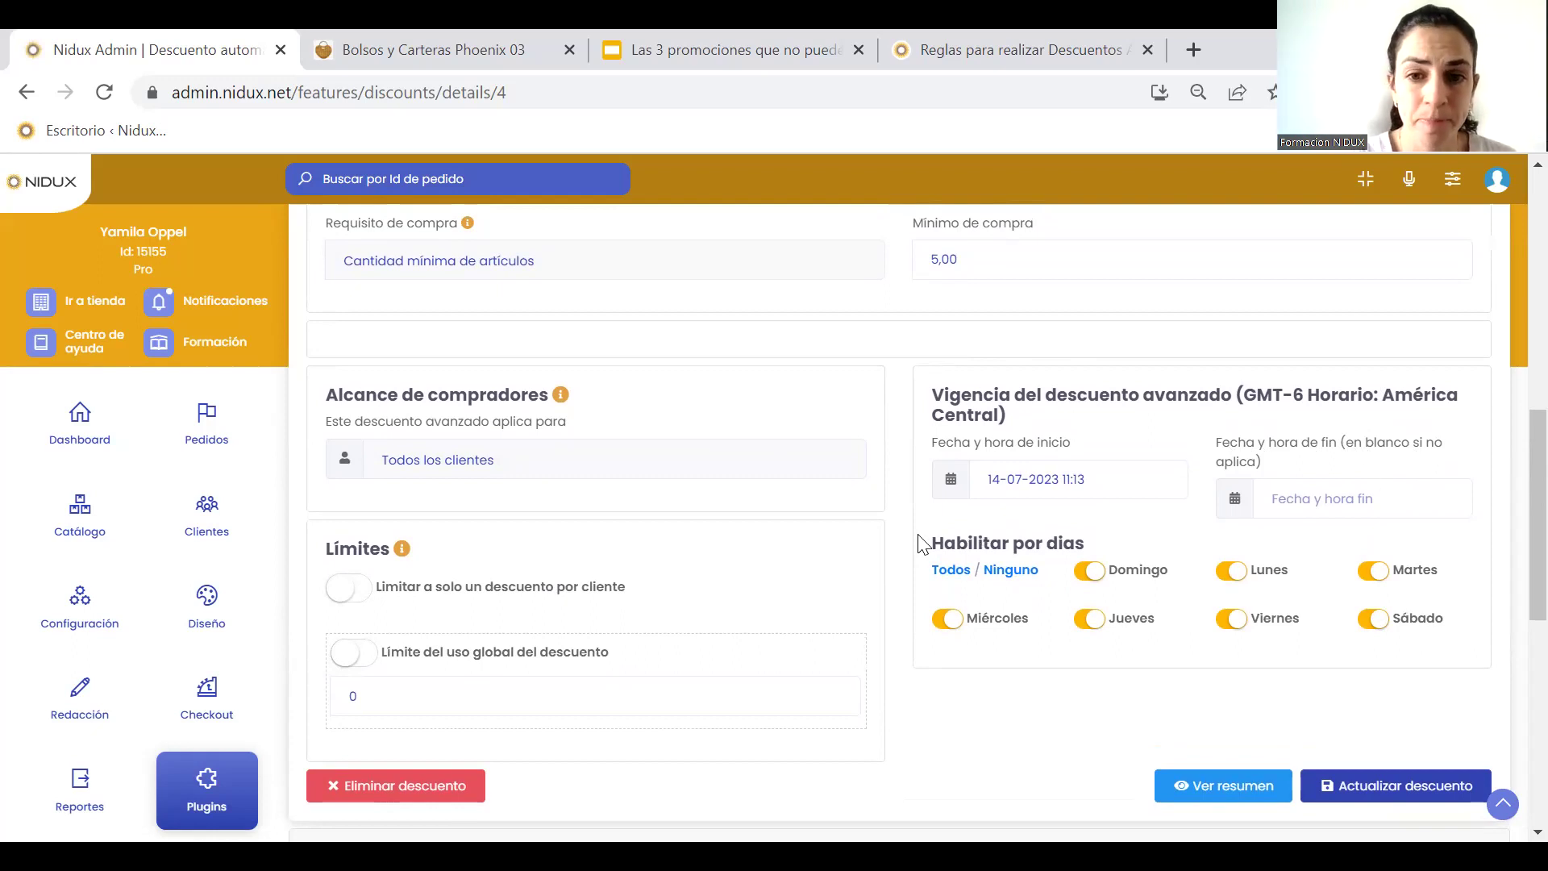
pyautogui.scroll(-1, 893, 528)
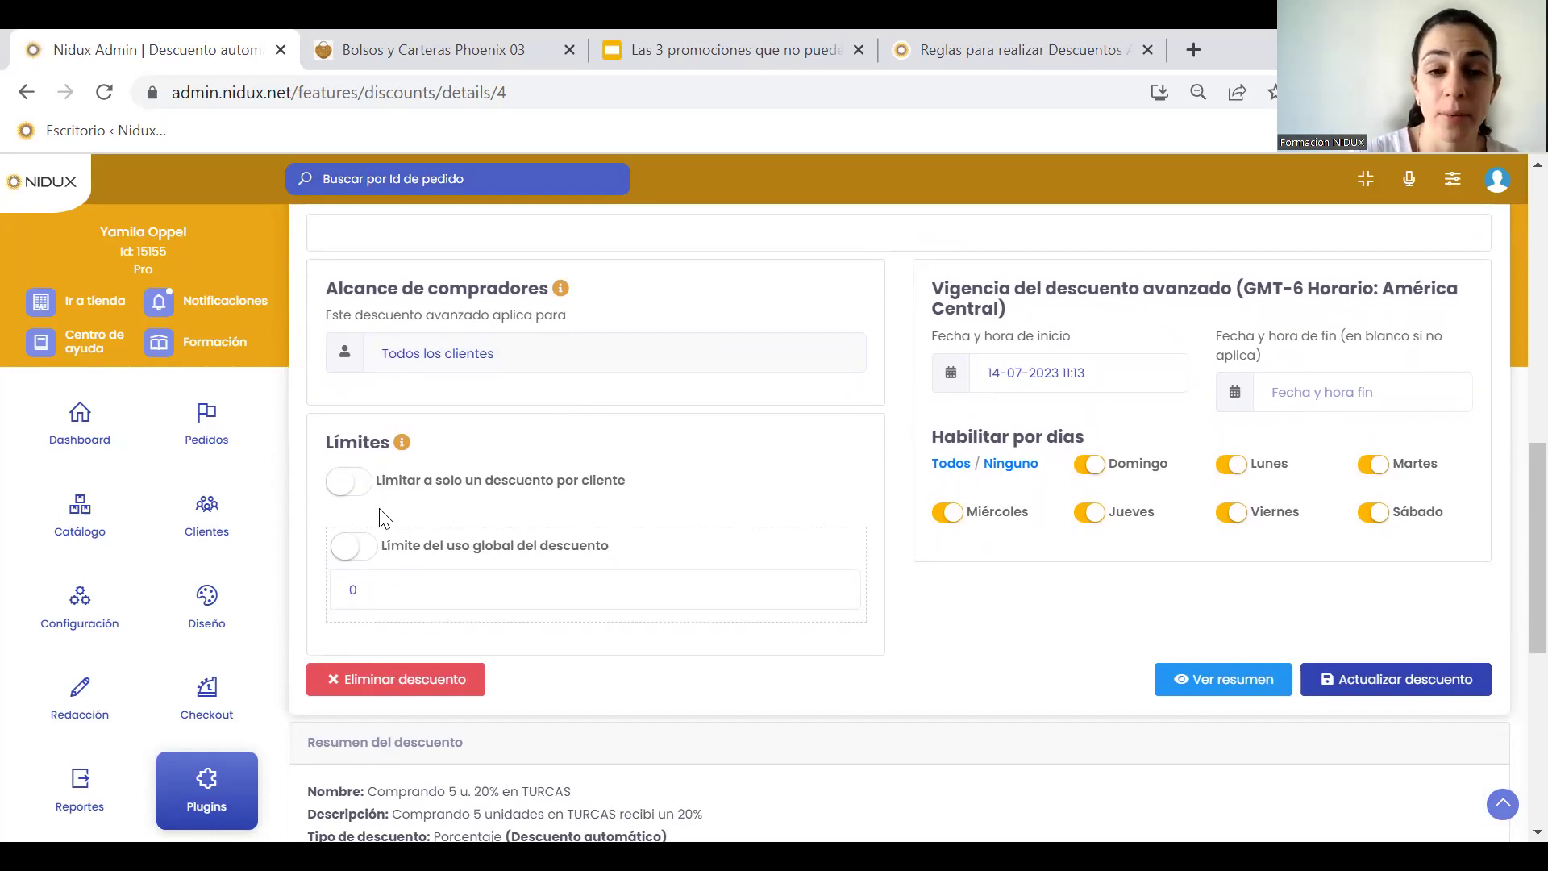
pyautogui.click(353, 548)
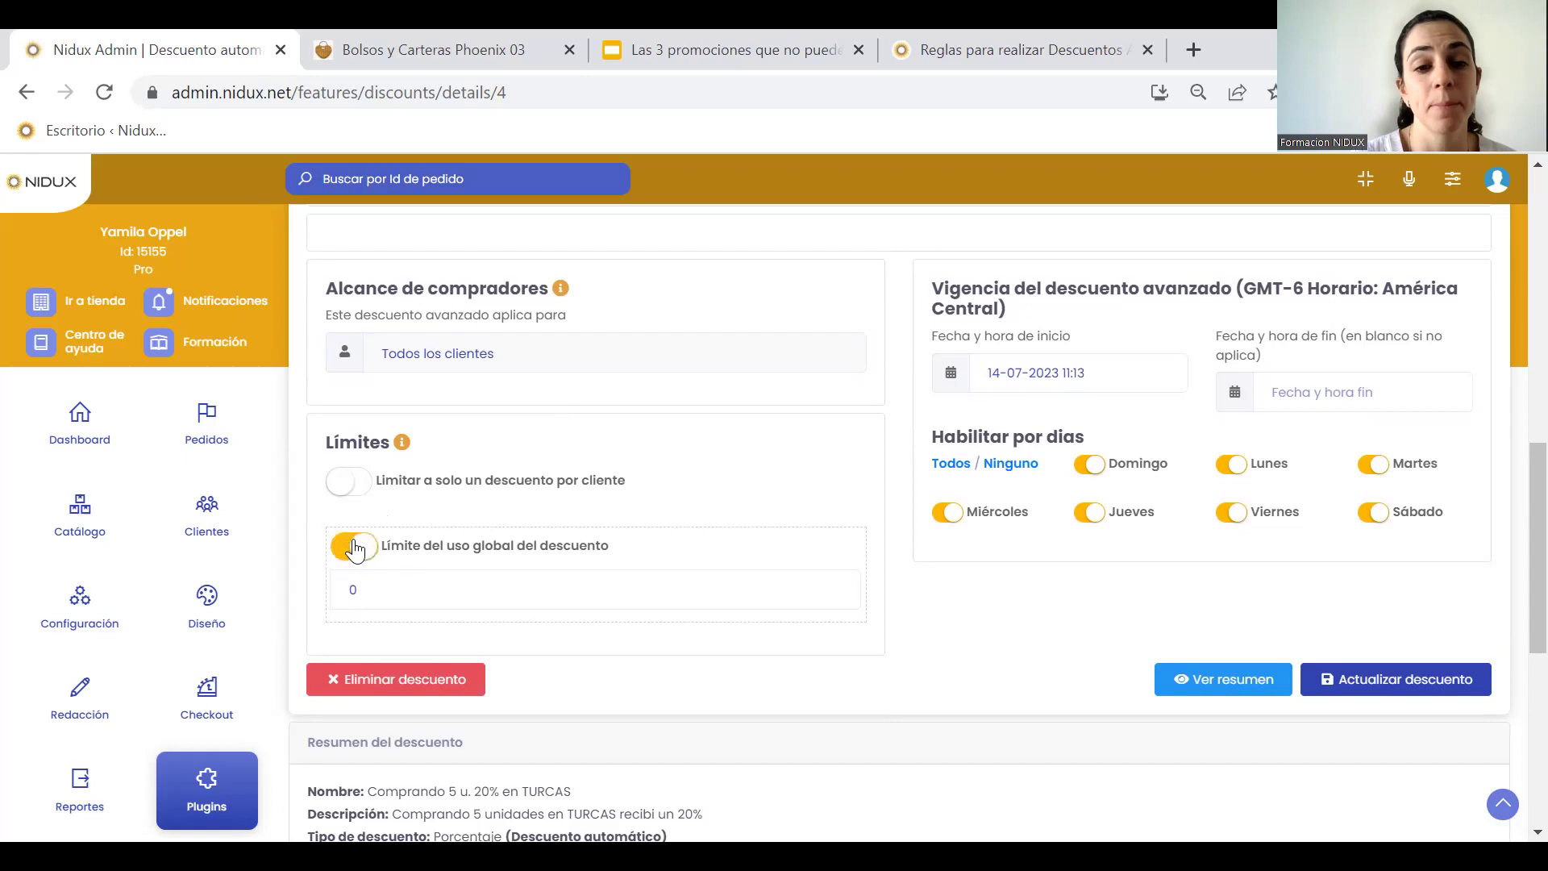
pyautogui.click(353, 547)
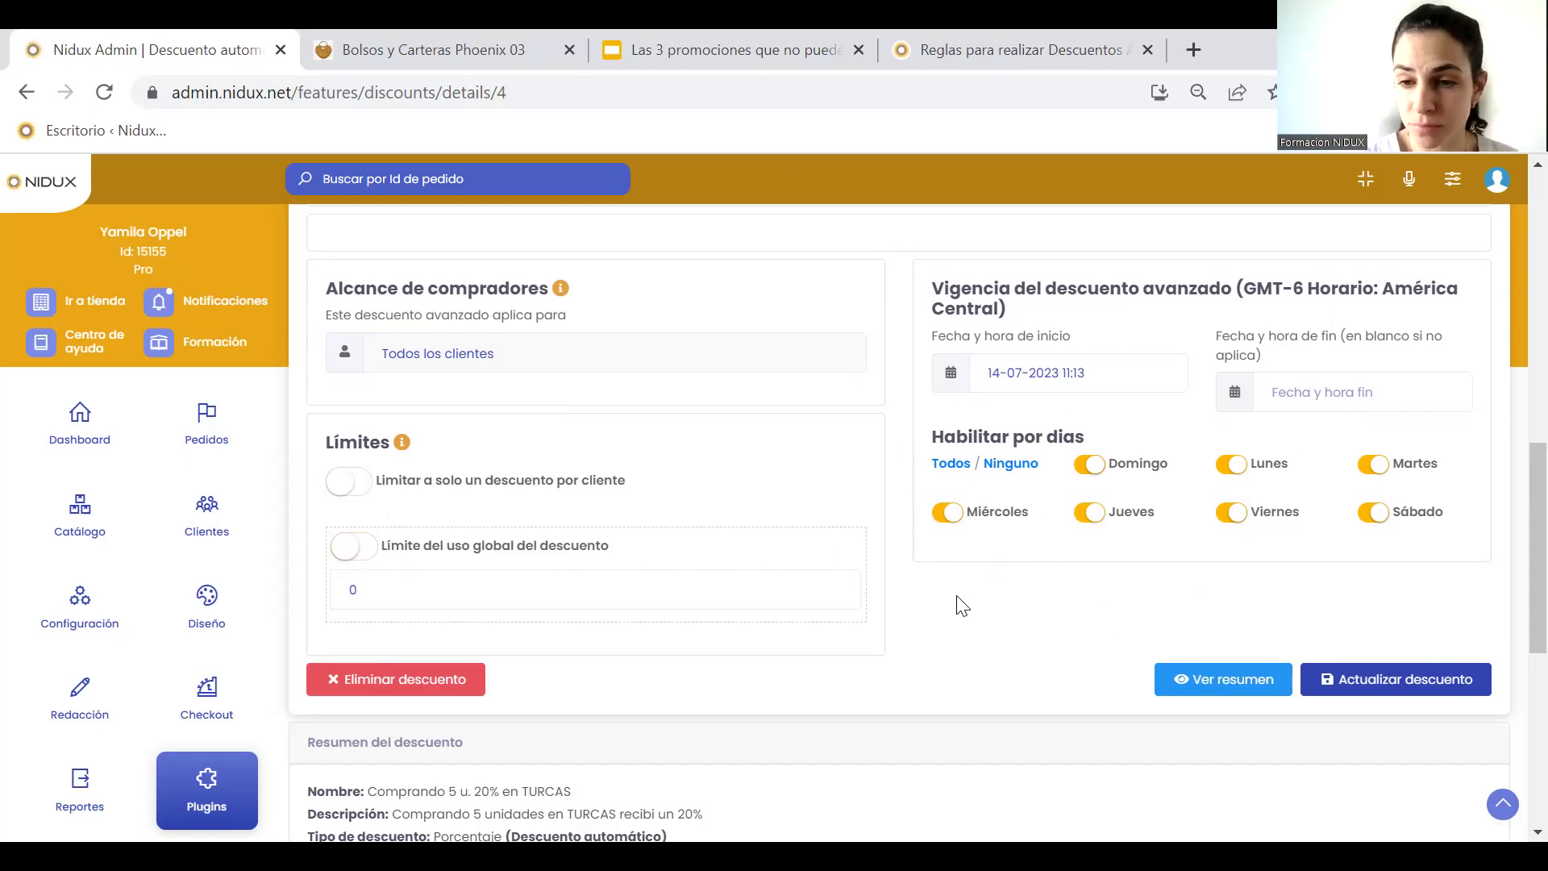
# Update the TURCAS discount, confirm saving the changes and dismiss the resulting message
pyautogui.scroll(-2, 955, 588)
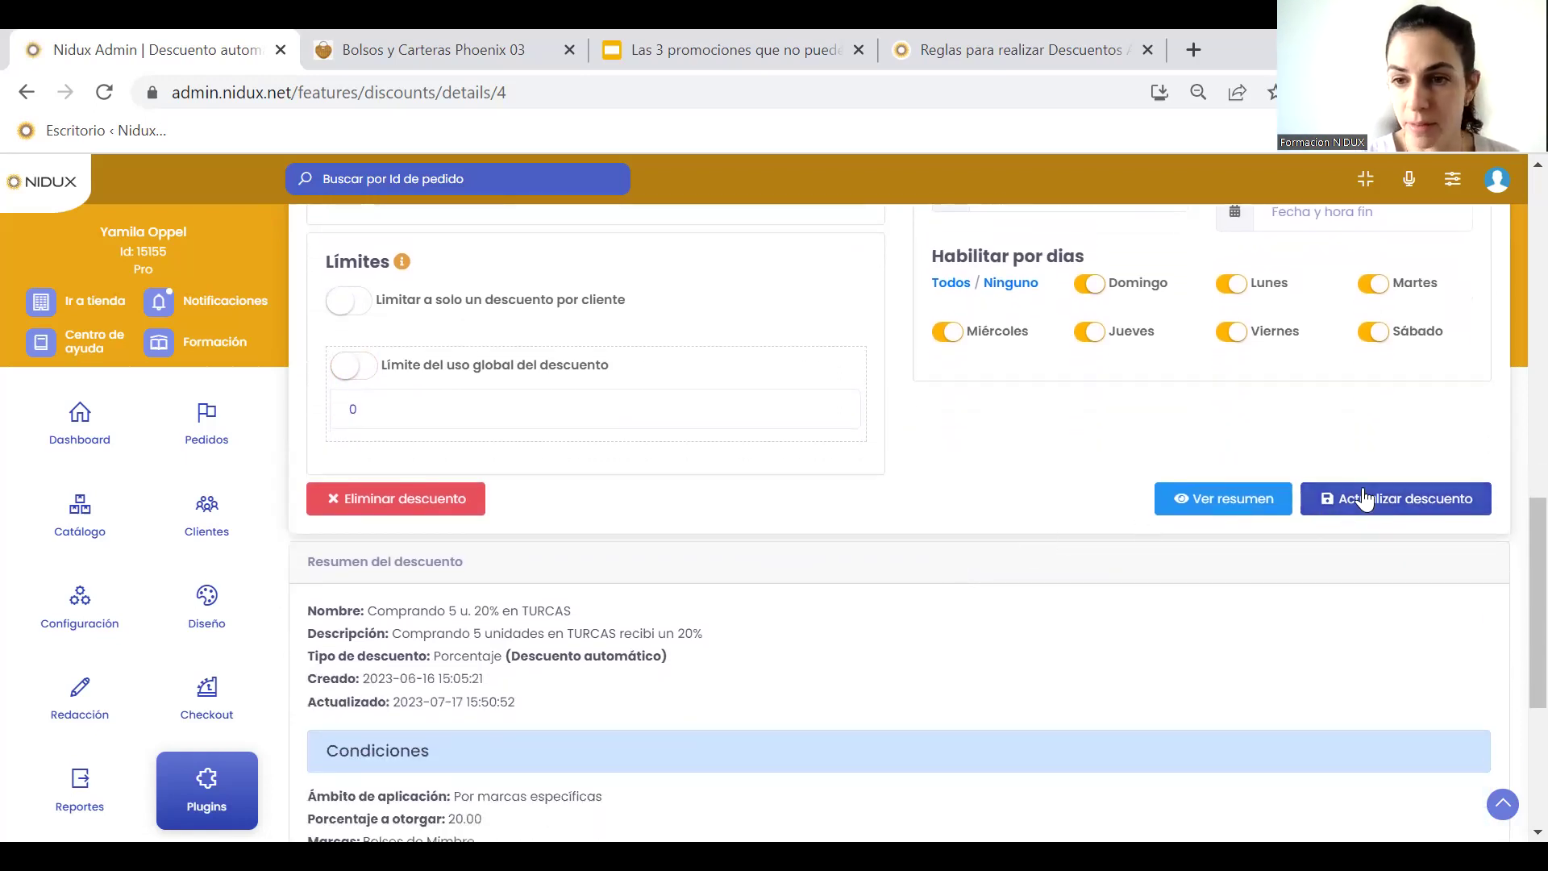
pyautogui.click(1364, 497)
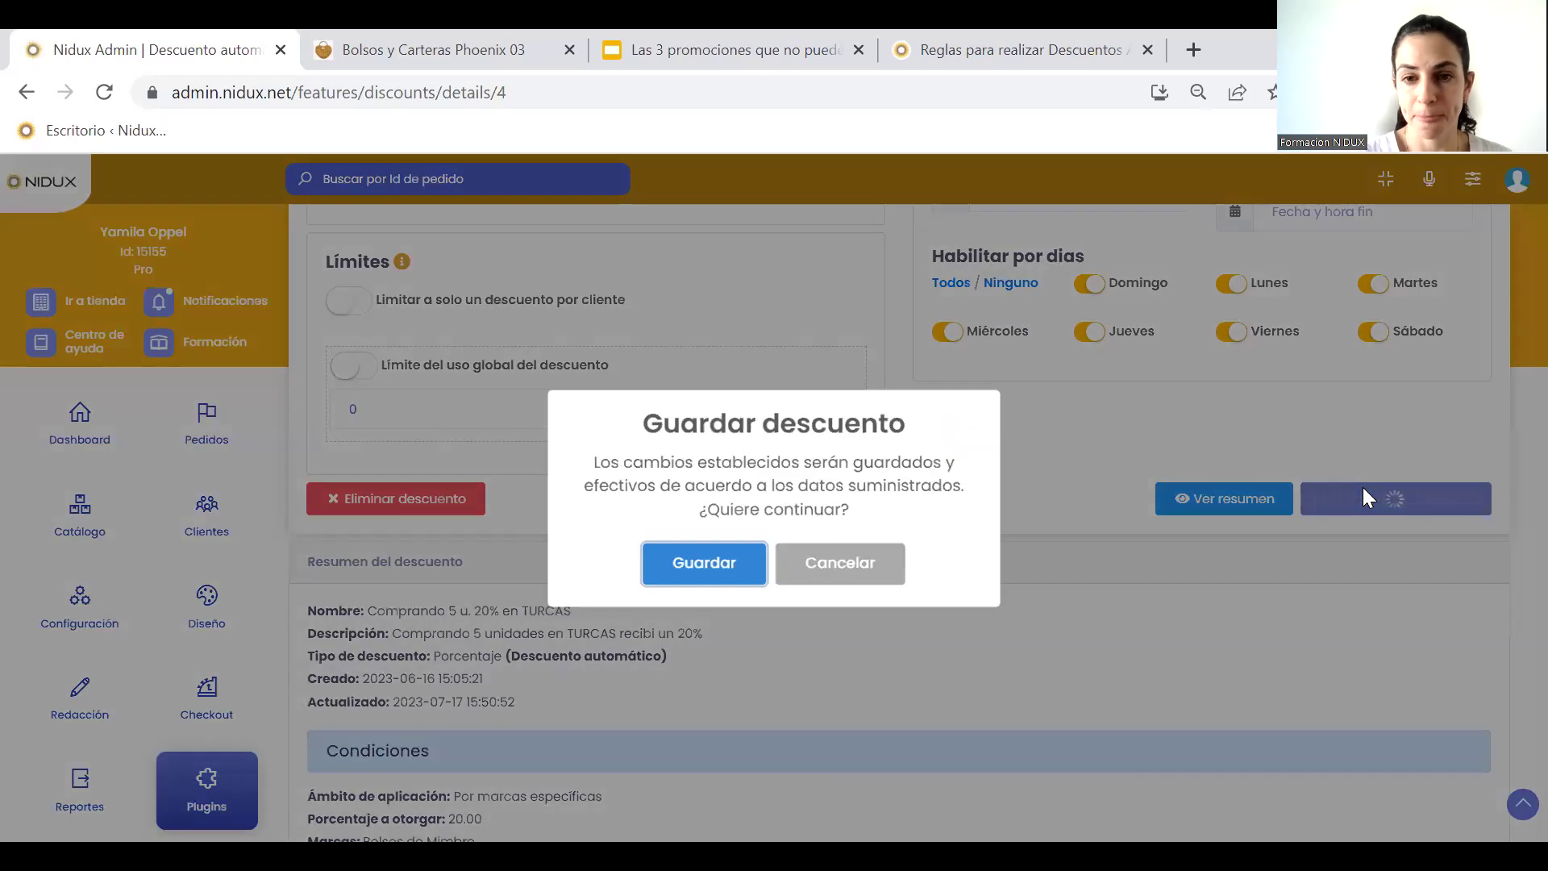
pyautogui.click(668, 562)
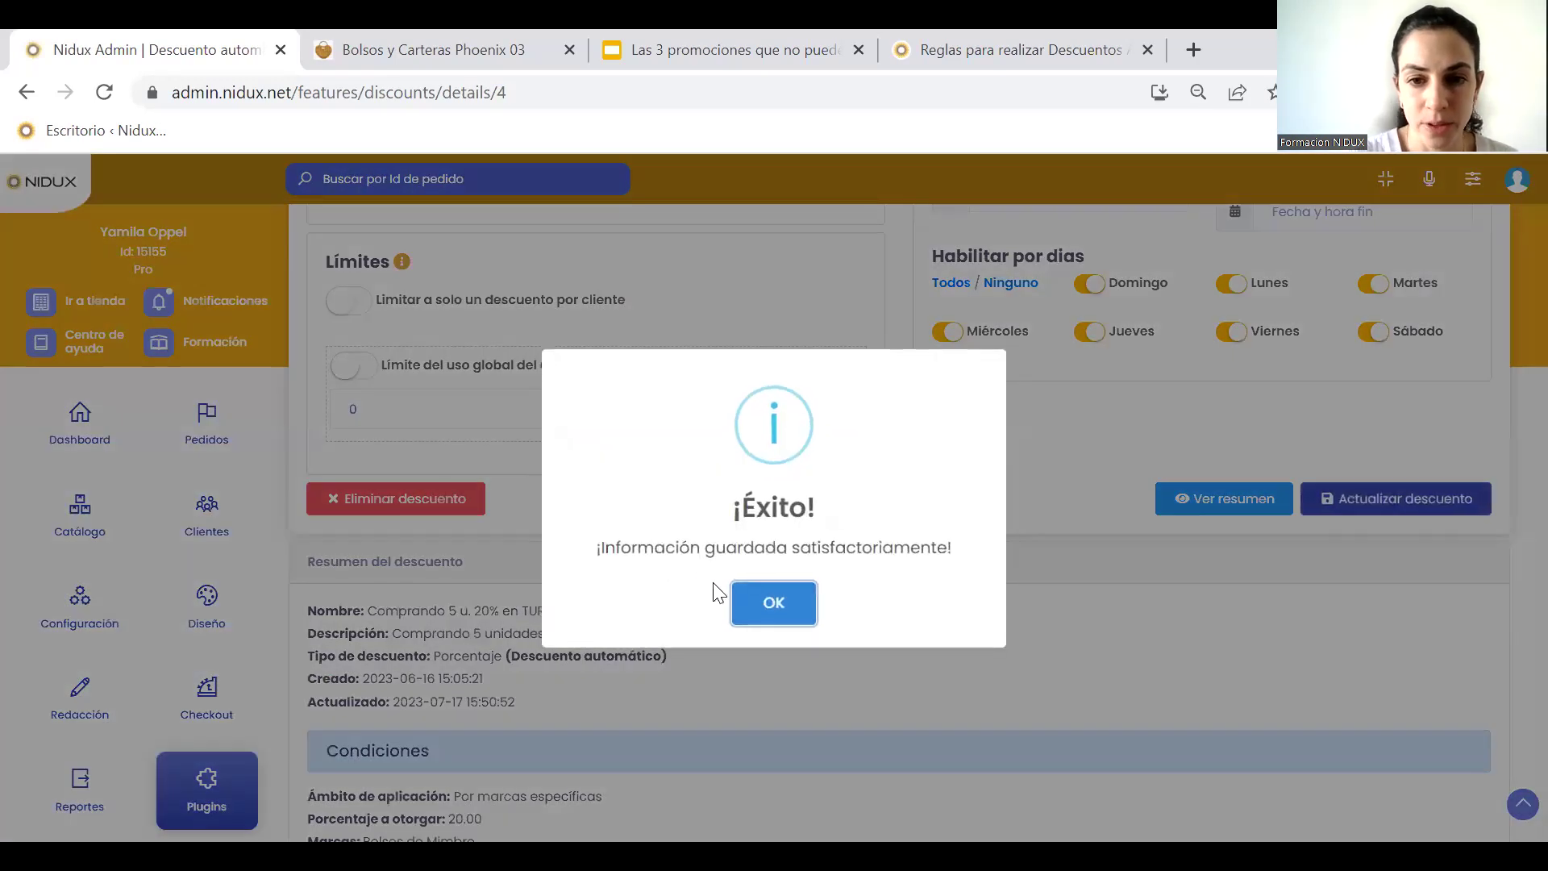
pyautogui.click(757, 603)
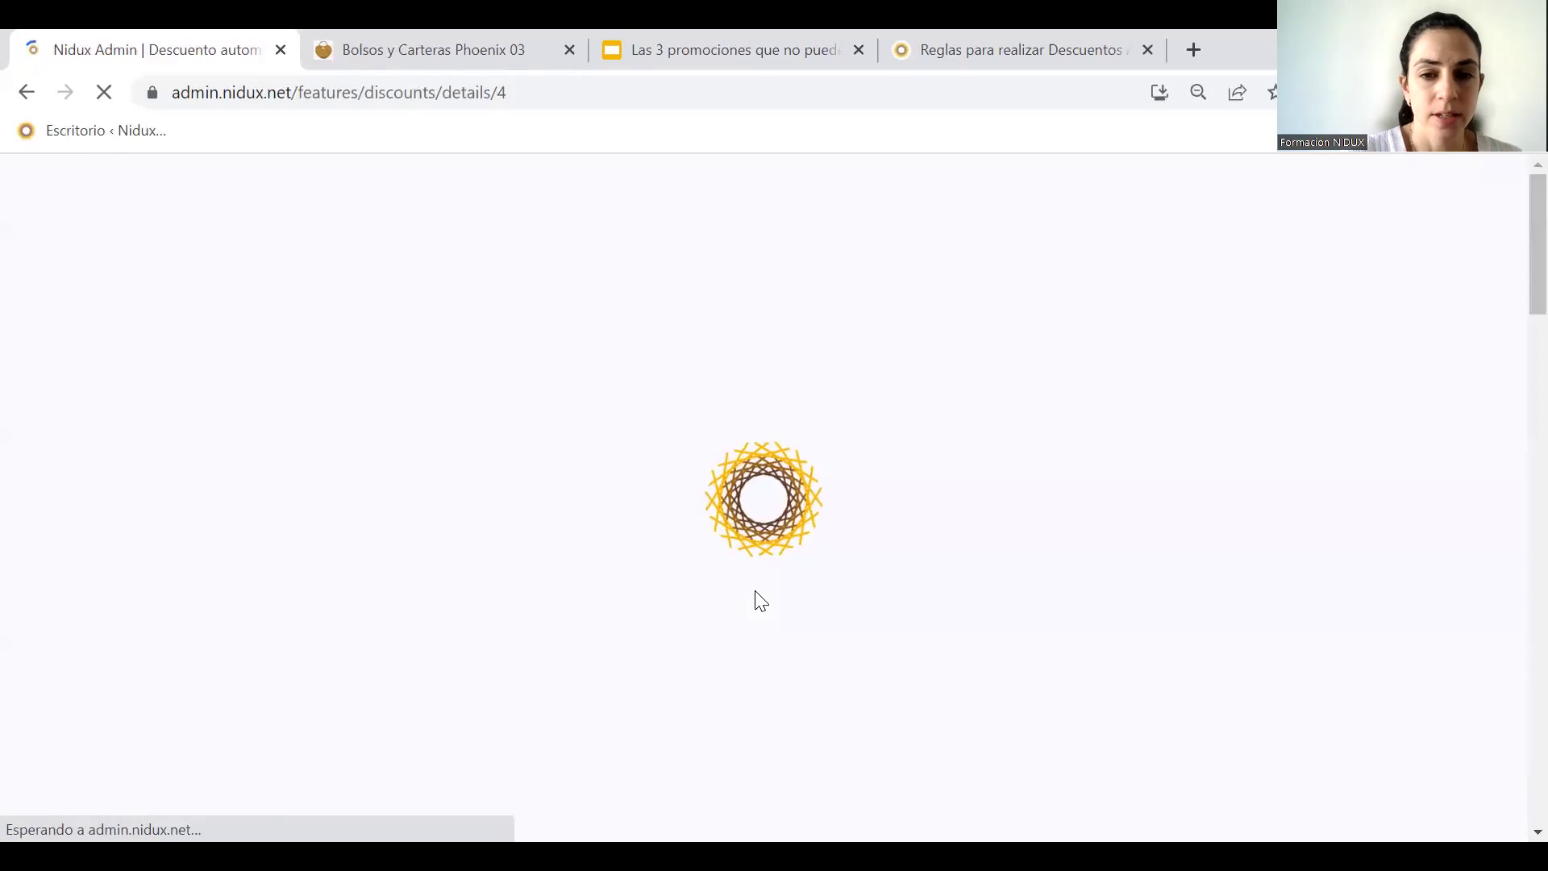
pyautogui.scroll(-9, 757, 603)
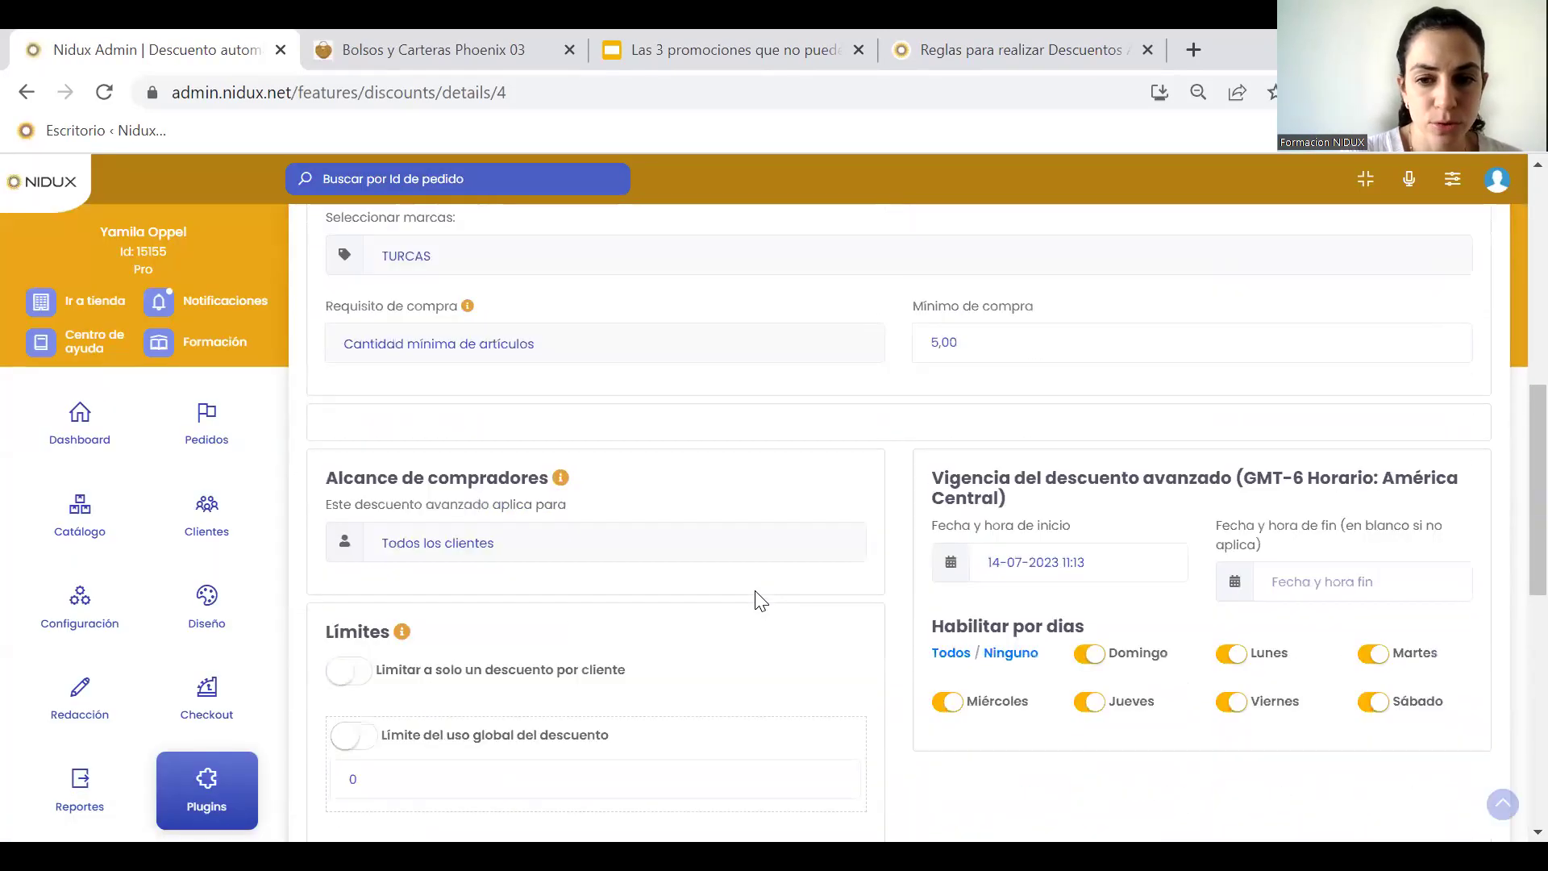
# Review the TURCAS discount's summary of conditions, limits, eligible buyers and validity
pyautogui.scroll(-7, 757, 603)
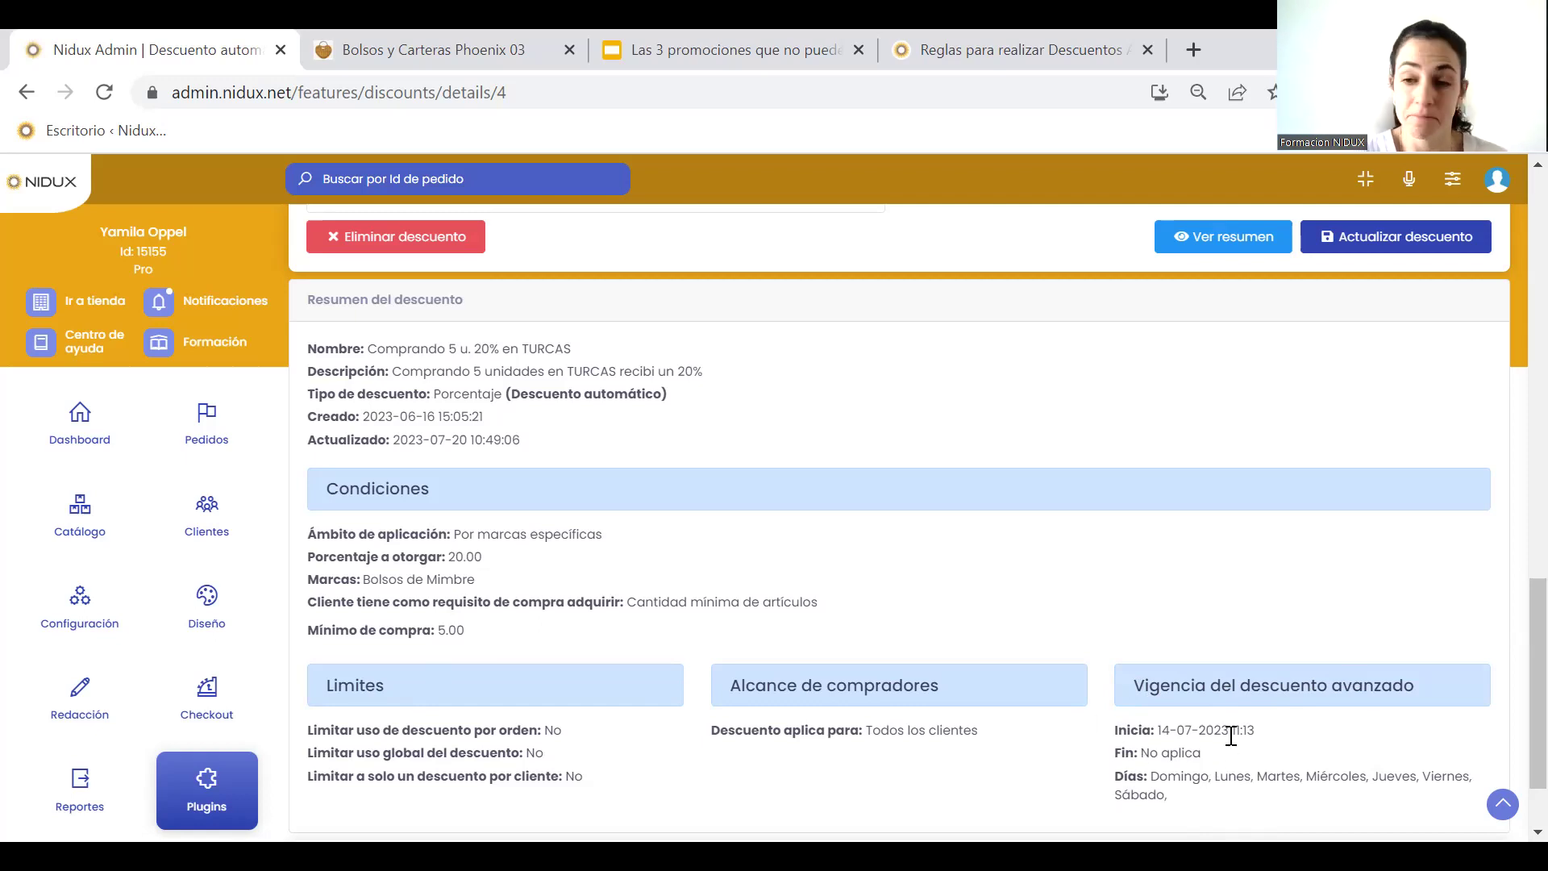
pyautogui.scroll(-2, 1202, 669)
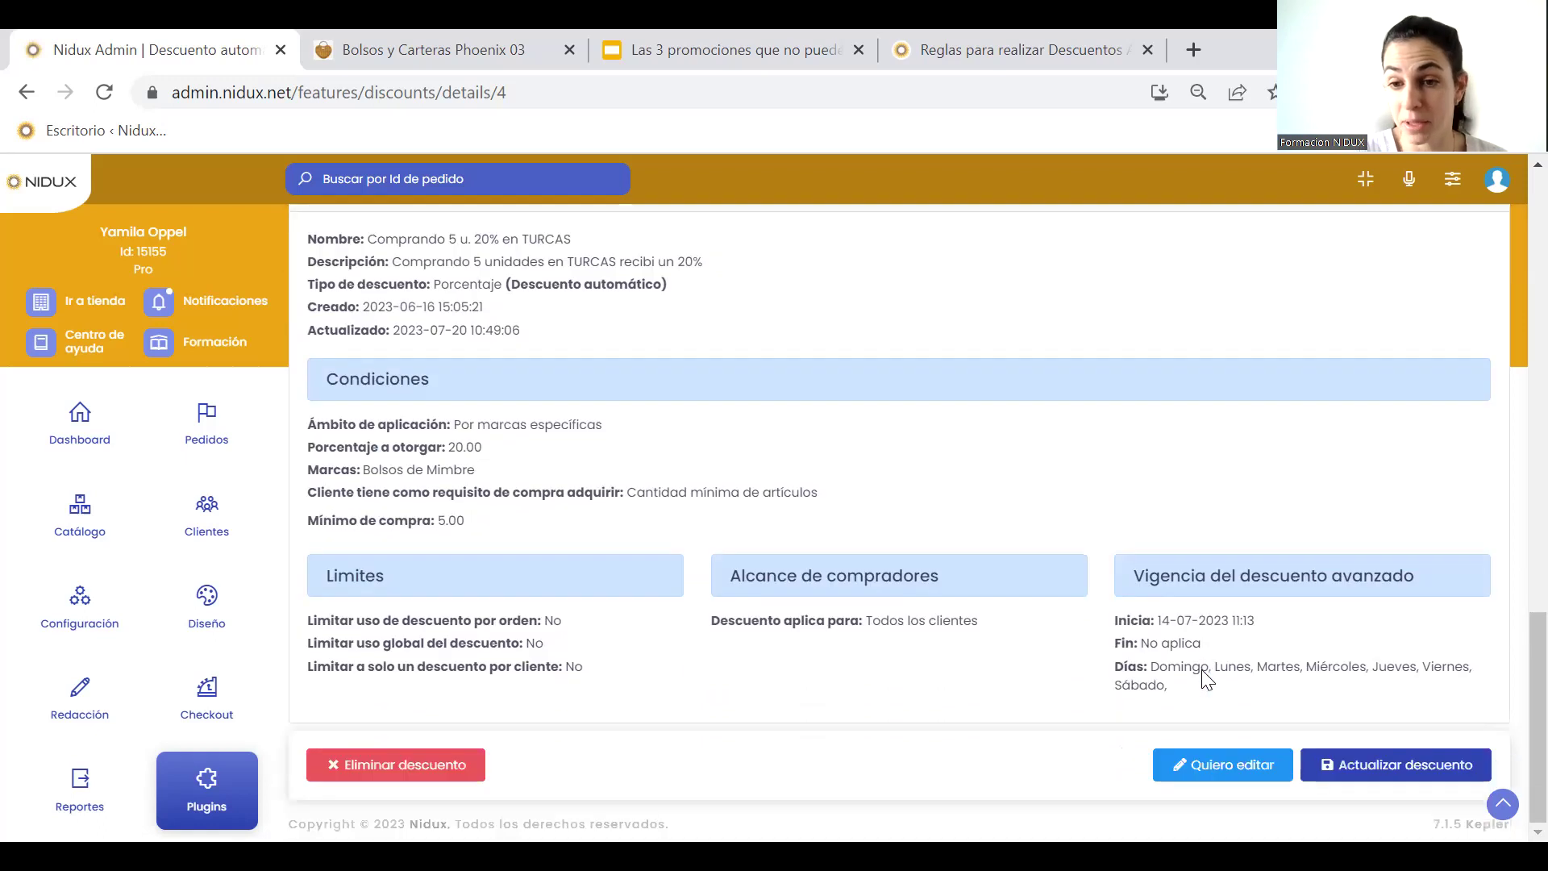
pyautogui.scroll(20, 1201, 677)
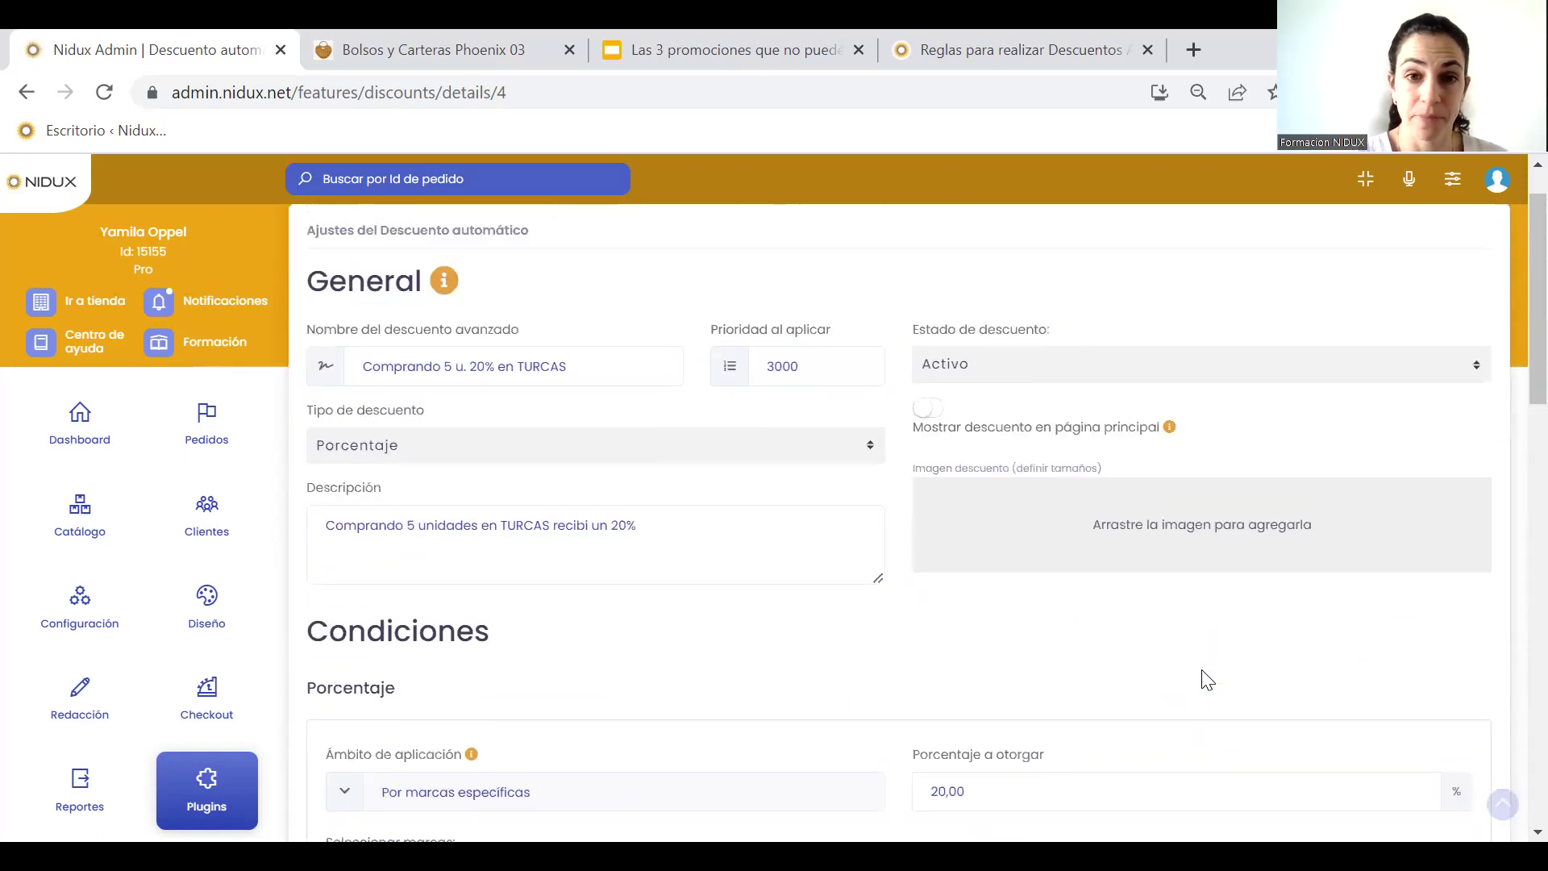
# Switch to the Phoenix 03 storefront, reload its home page and browse the promotional banners around the 20% Pulseras Turcas offer
pyautogui.click(501, 74)
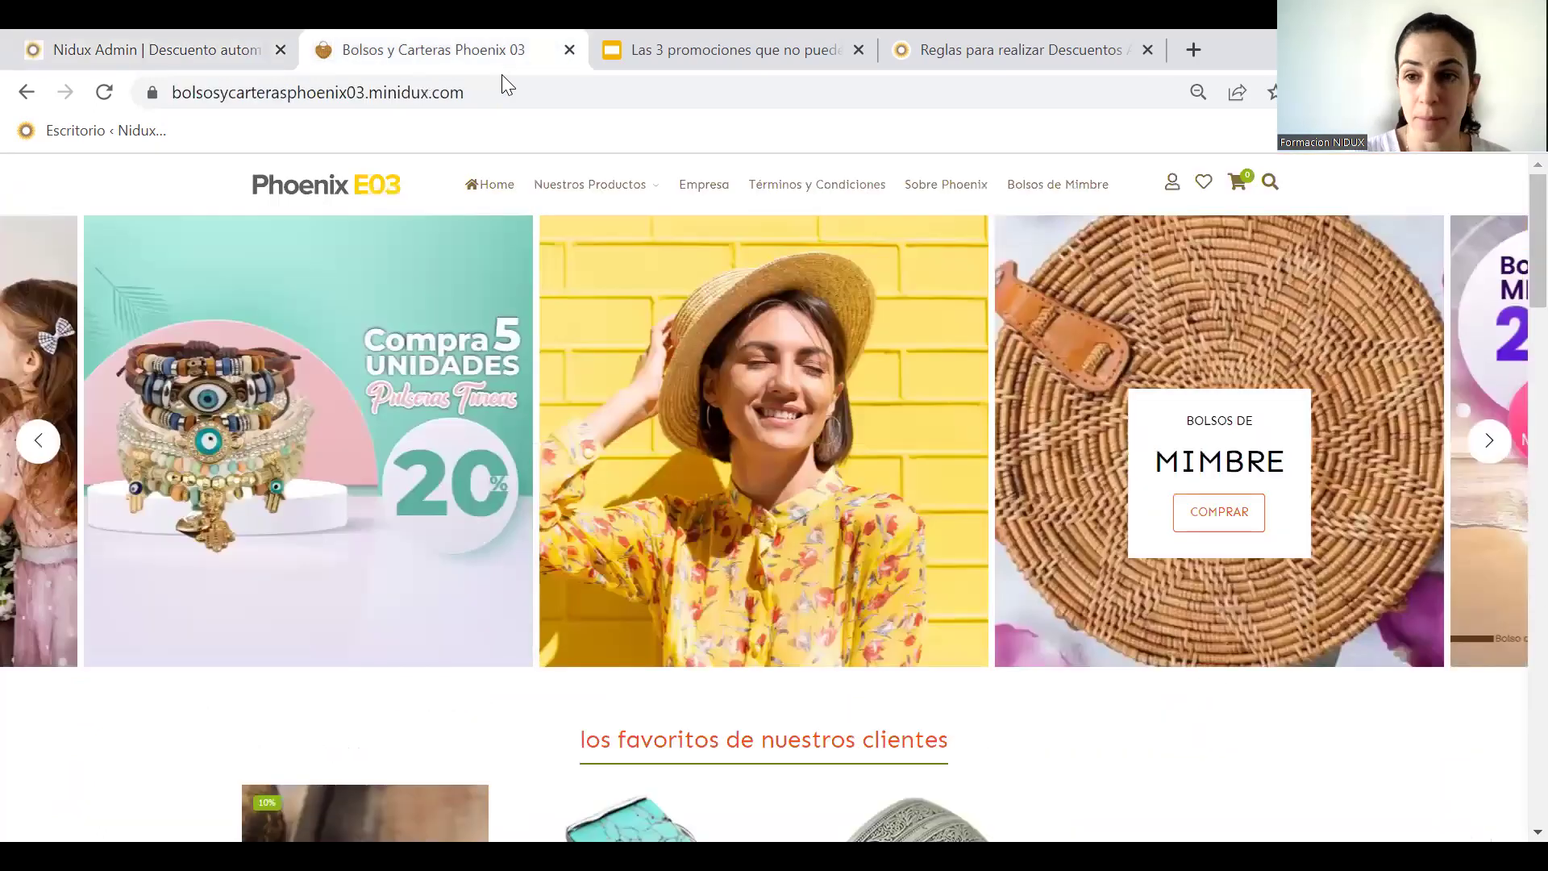
pyautogui.click(588, 96)
pyautogui.press('Return')
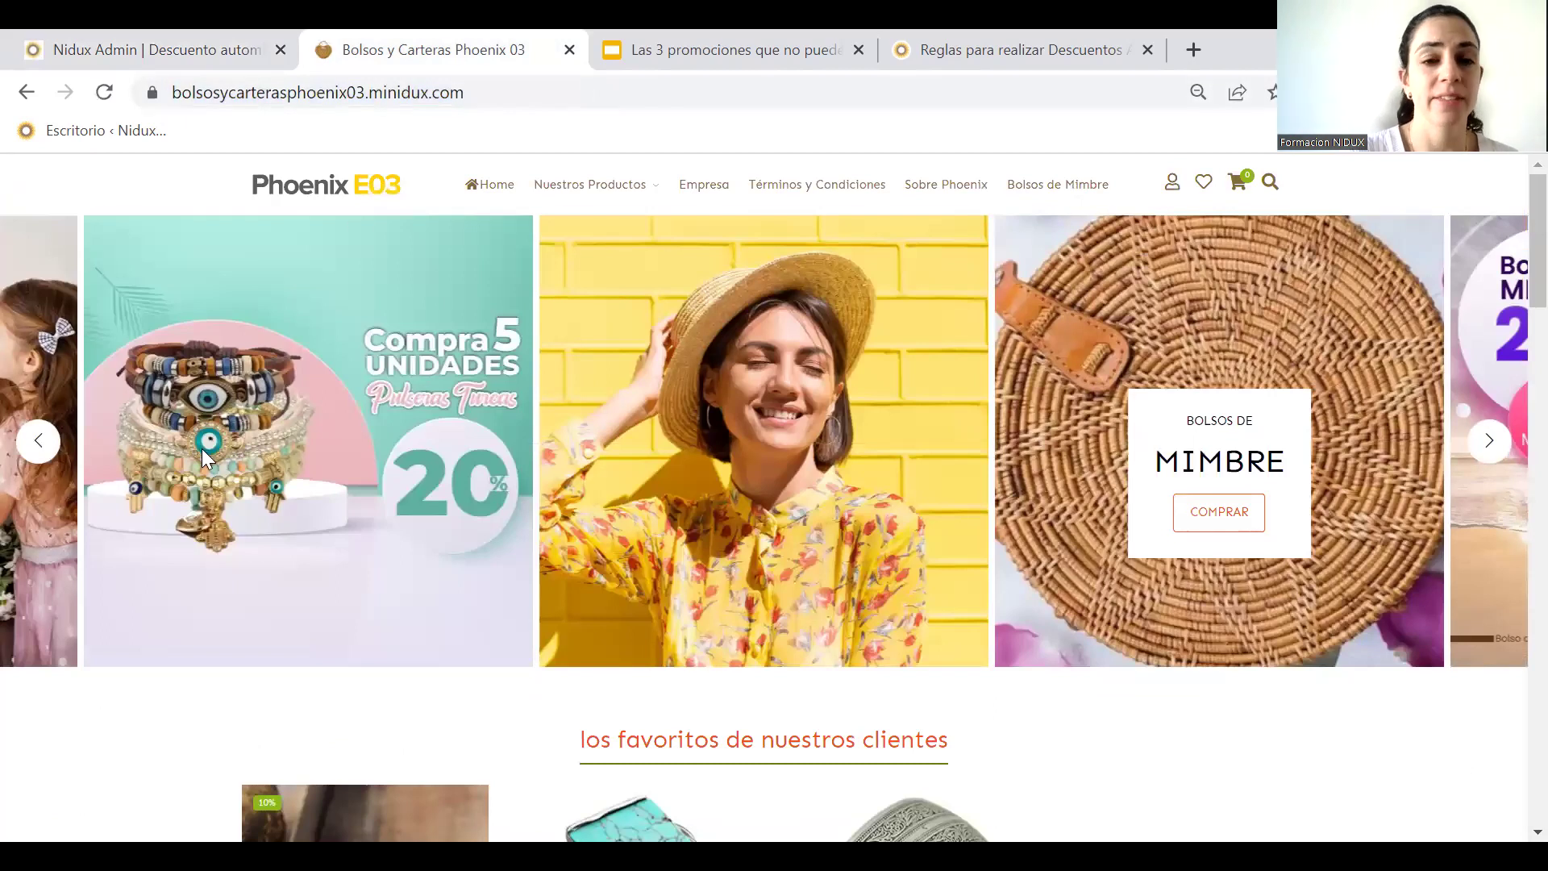
pyautogui.click(1490, 441)
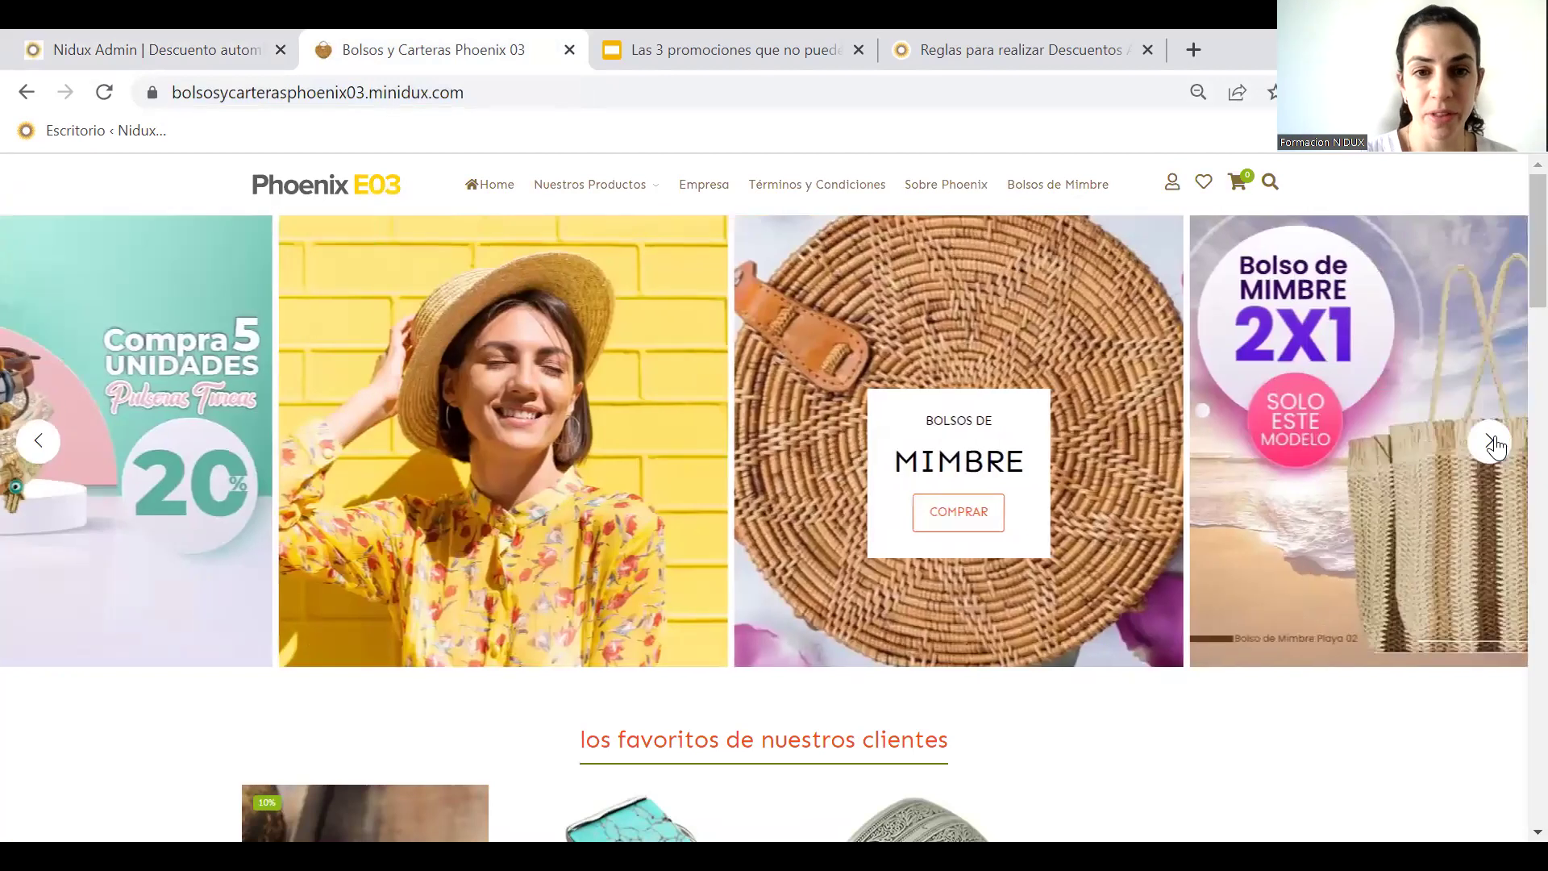
pyautogui.click(38, 445)
pyautogui.click(38, 445)
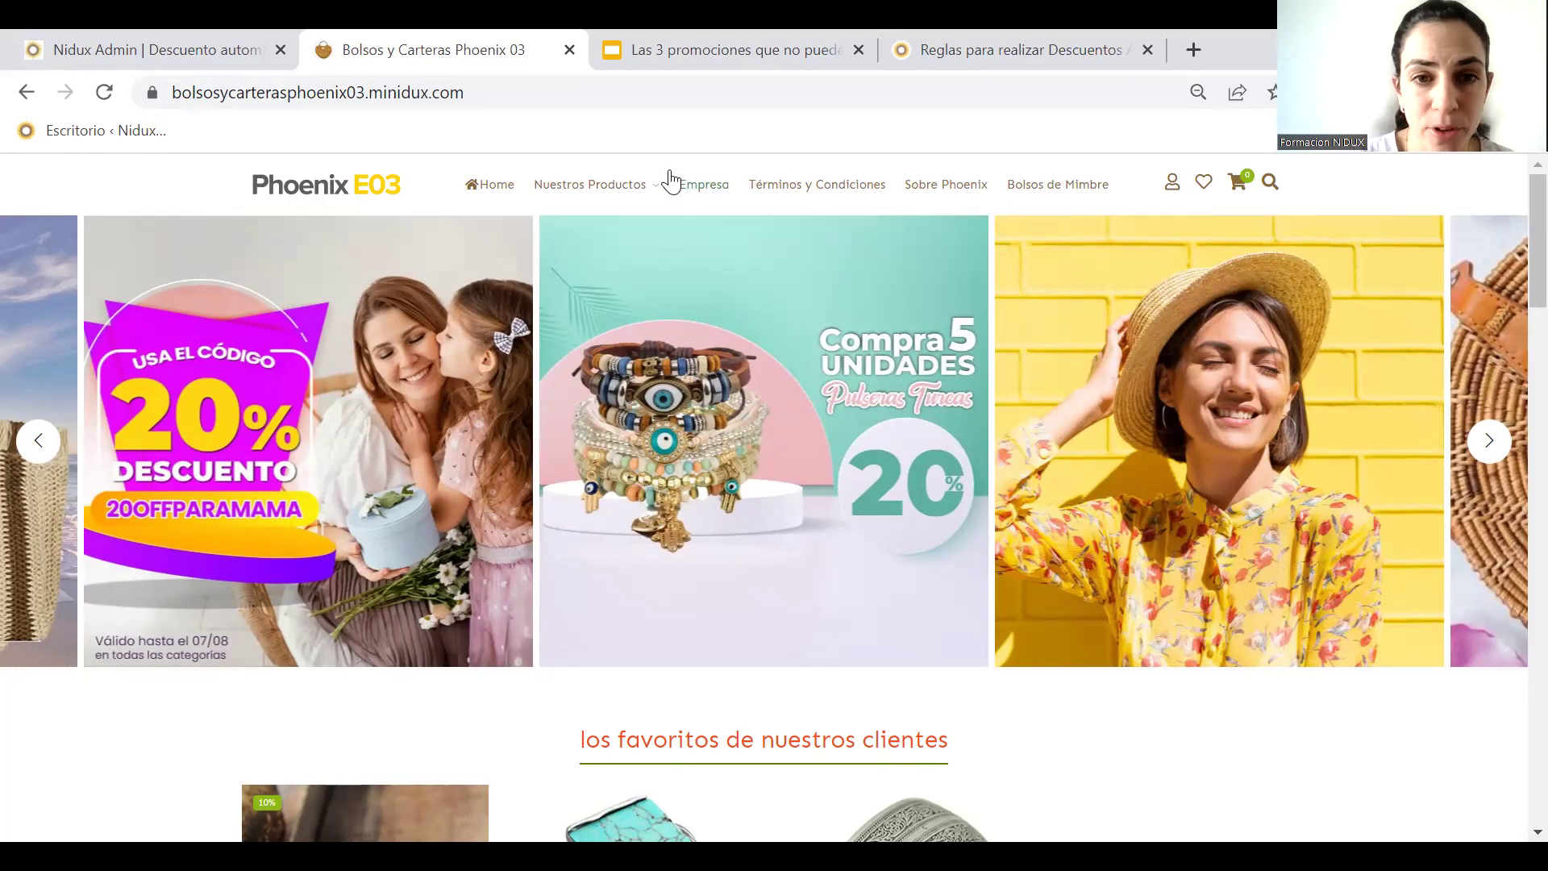
# Open the Pulseras Turcas category and add Pulsera Ojo Turco D and Pulsera Ojo Turco C to the cart, continuing shopping after each
pyautogui.moveTo(617, 191)
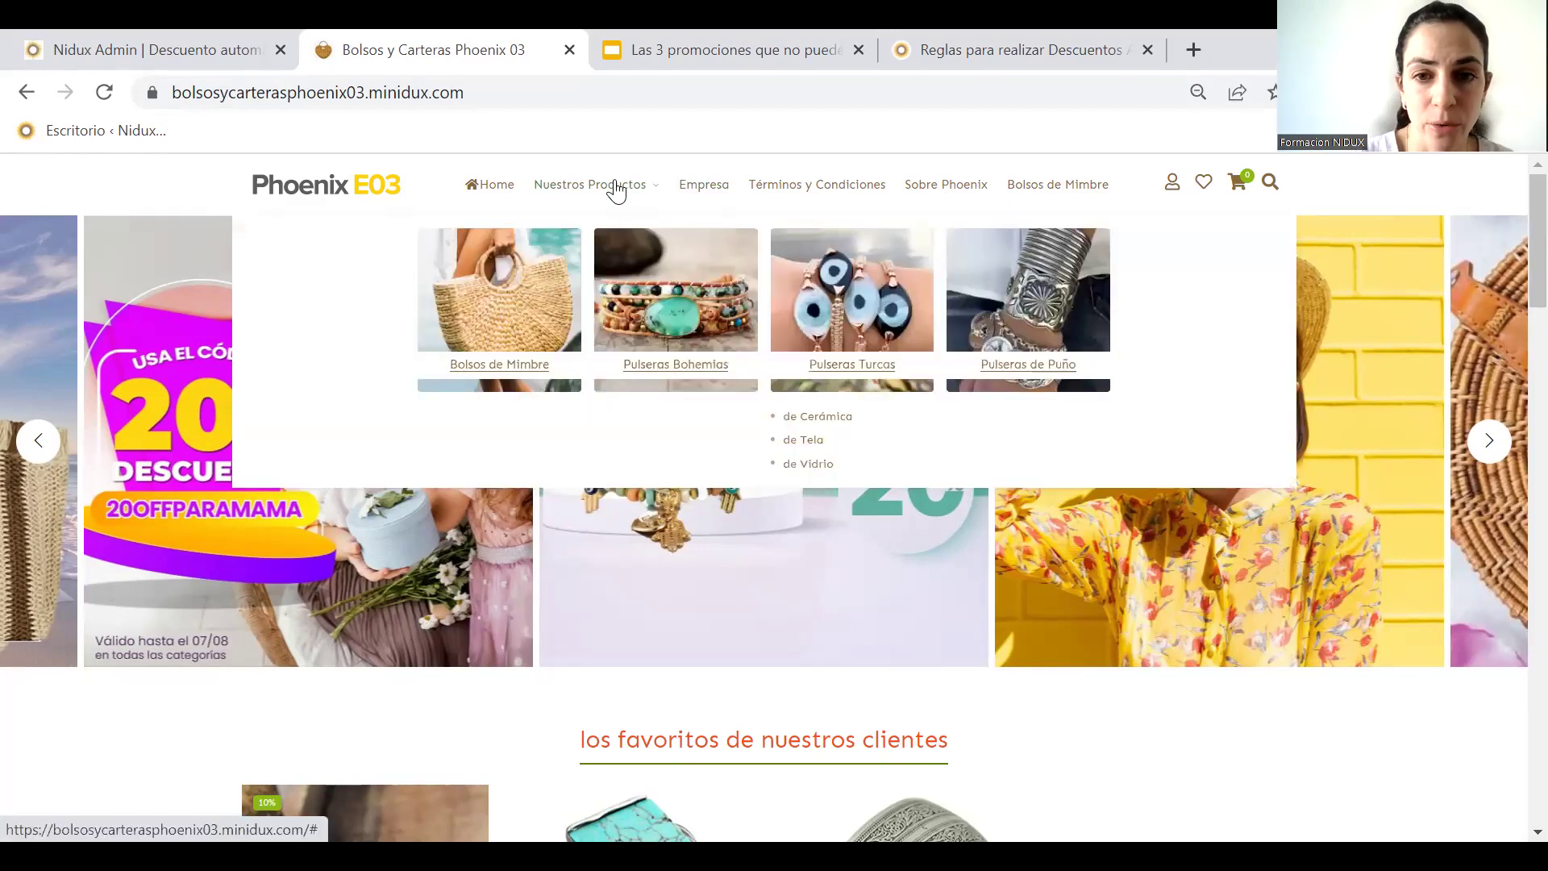
pyautogui.click(873, 289)
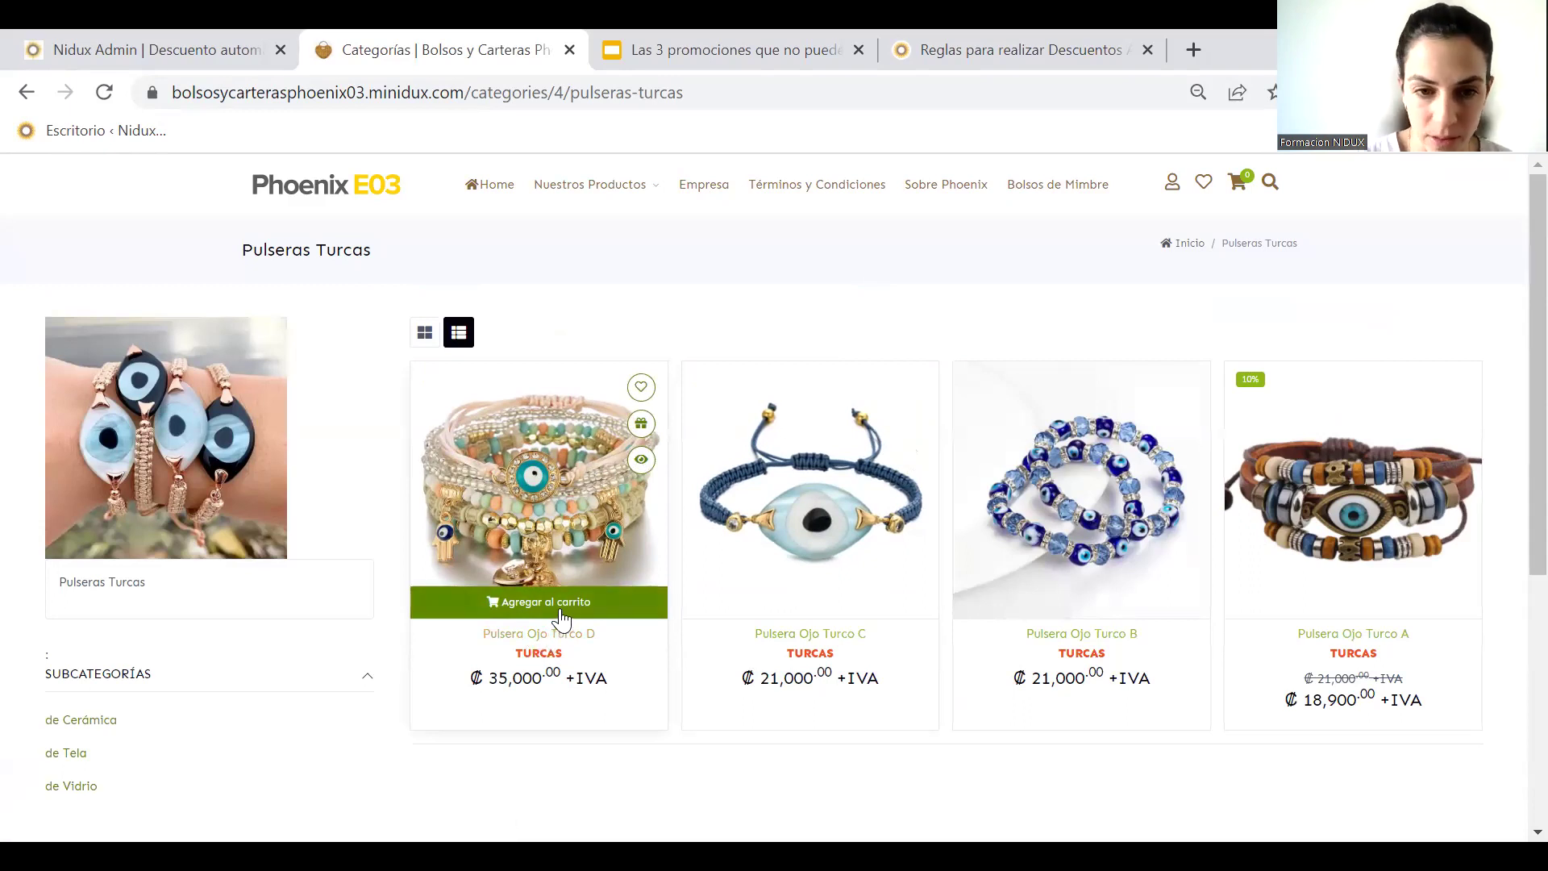
pyautogui.click(562, 613)
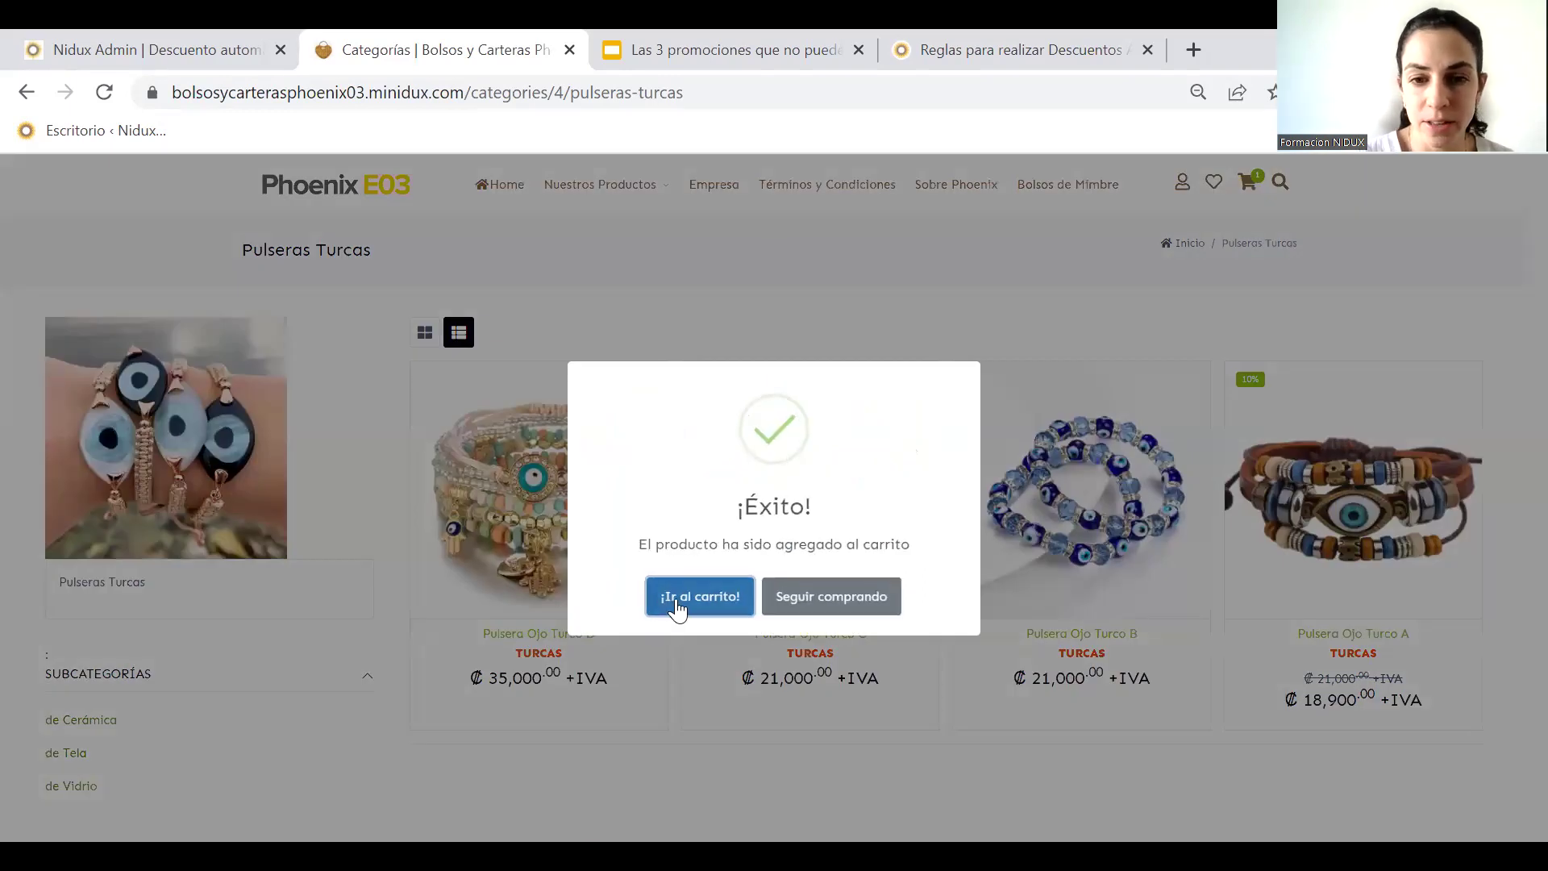
pyautogui.click(800, 614)
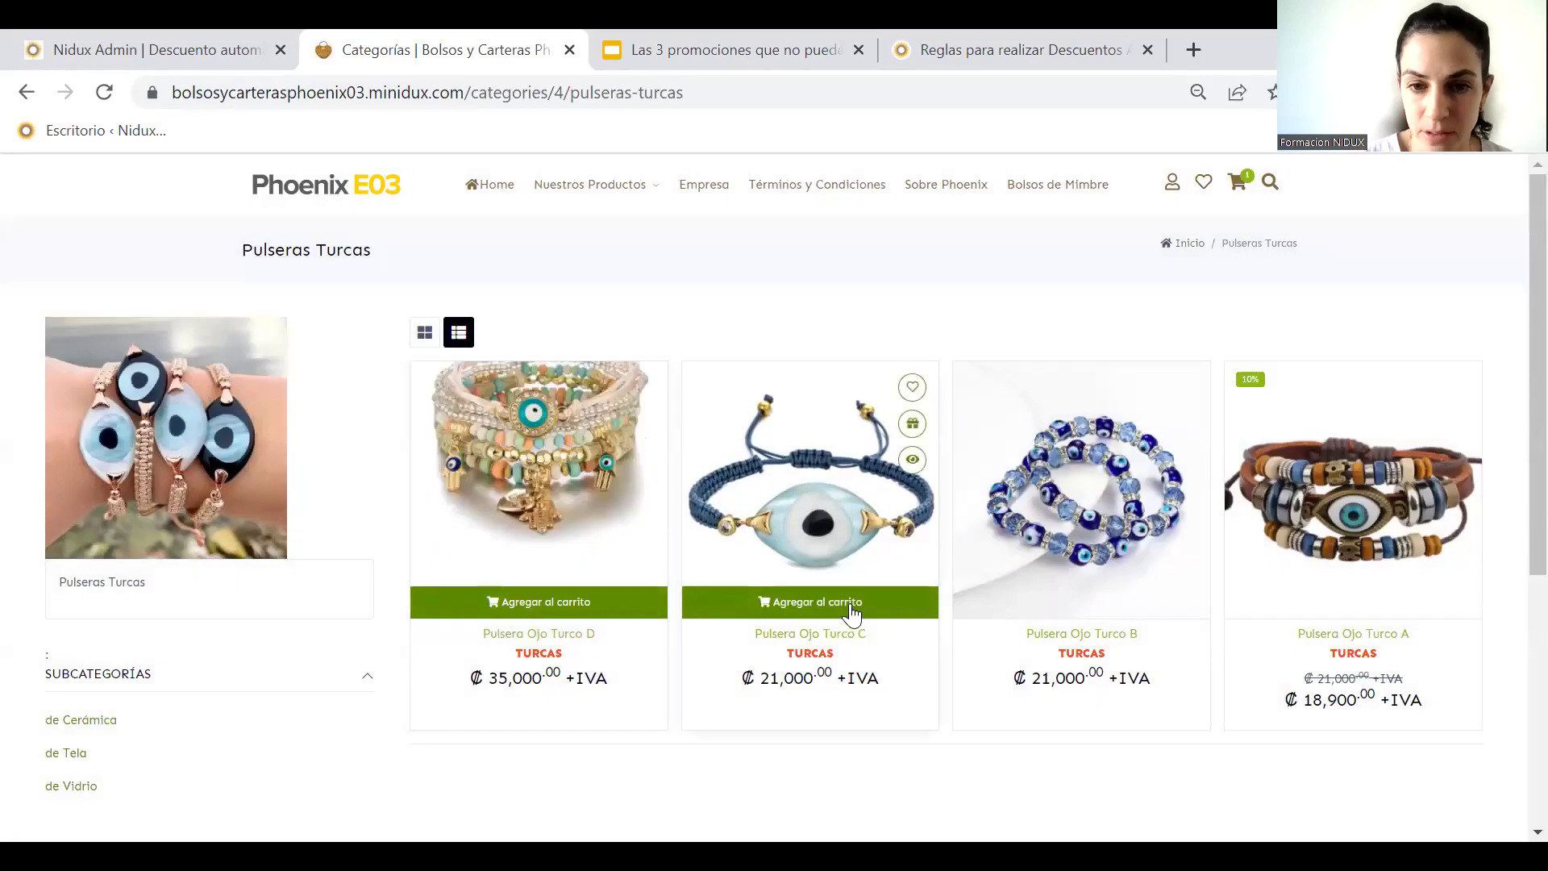
pyautogui.click(851, 615)
pyautogui.click(877, 593)
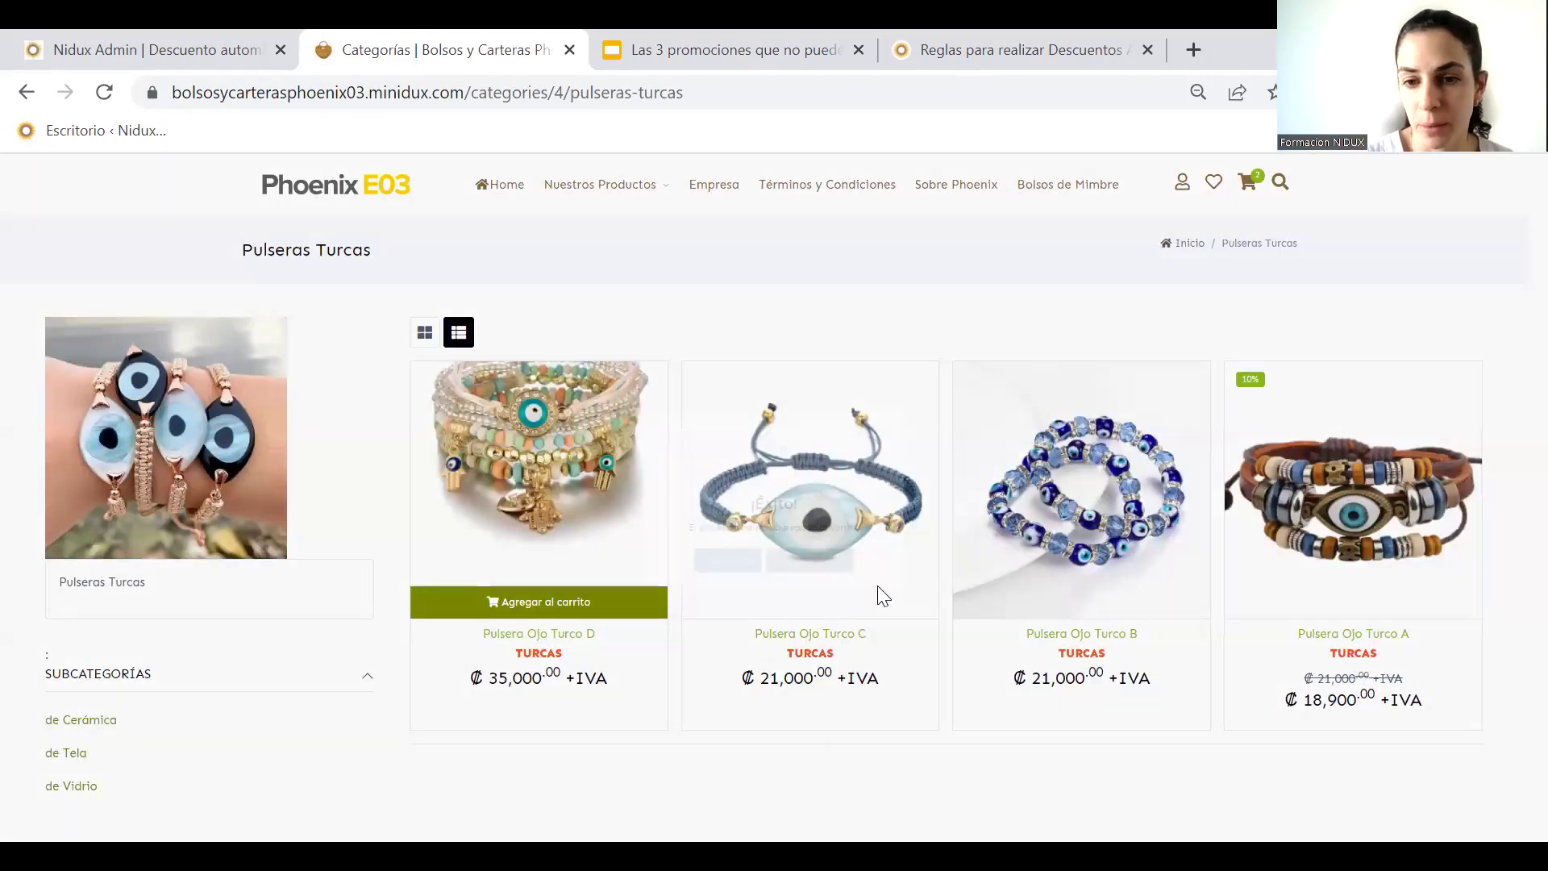
# Add Pulsera Ojo Turco B, Pulsera Ojo Turco A and a second Pulsera Ojo Turco D, finishing in the shopping cart
pyautogui.click(1073, 601)
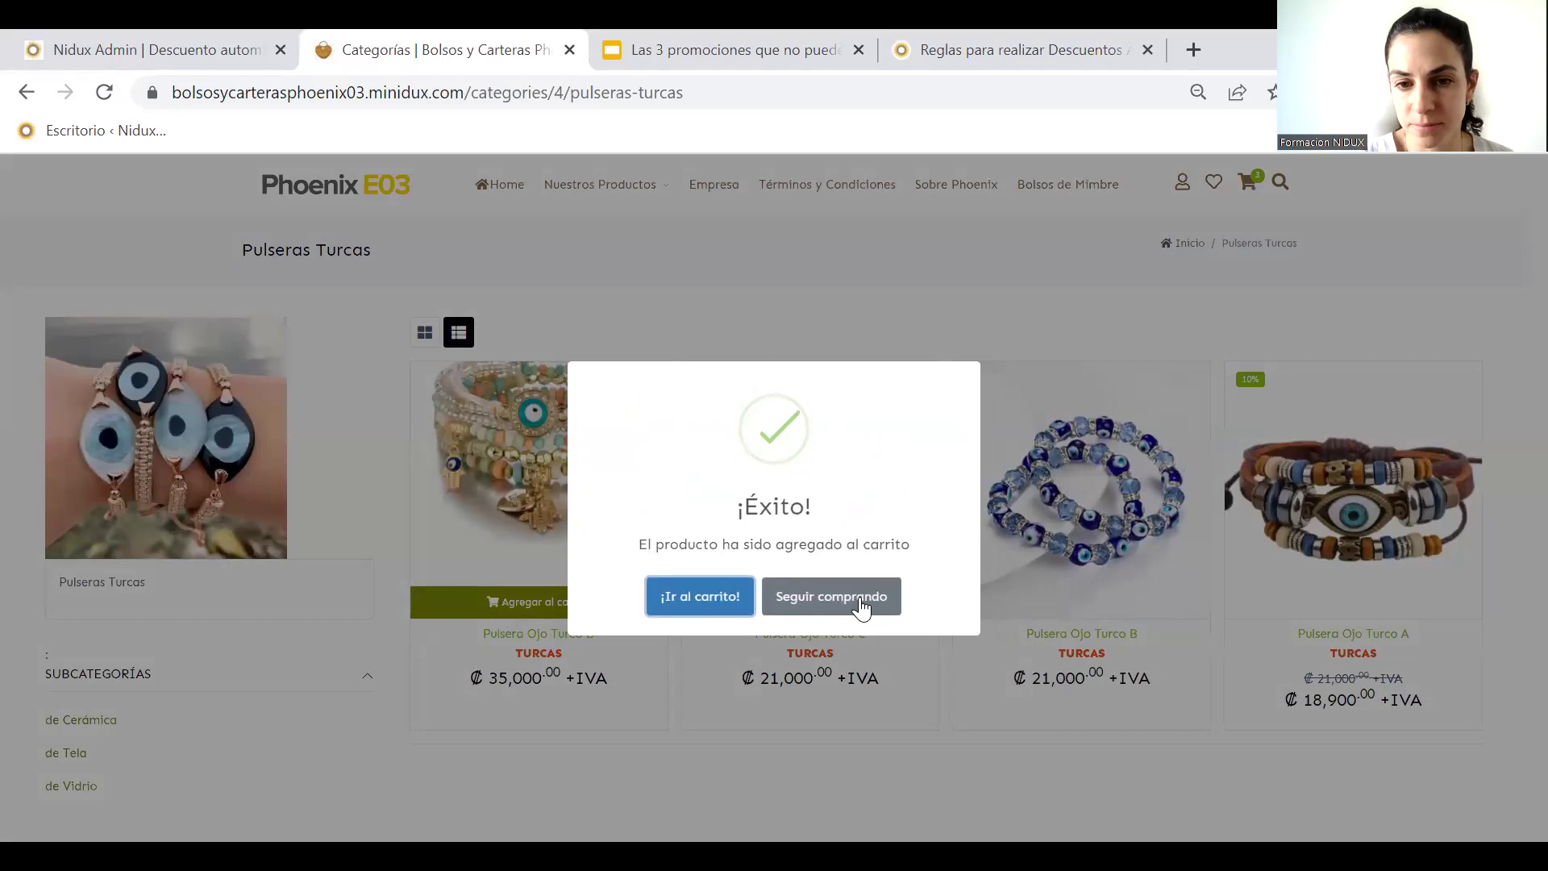
pyautogui.click(839, 600)
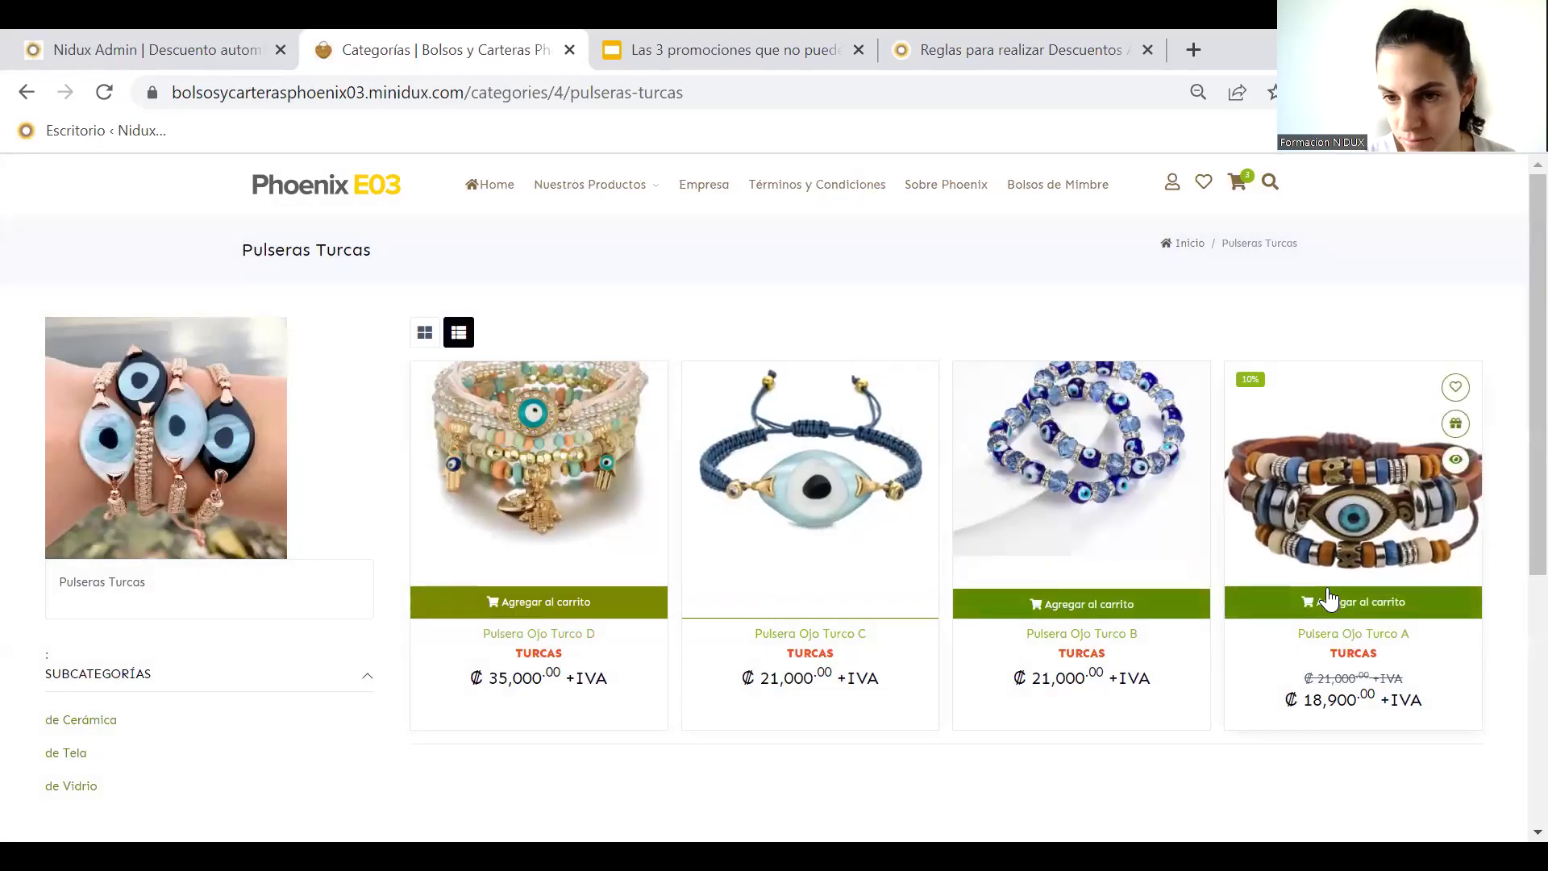
pyautogui.click(1329, 598)
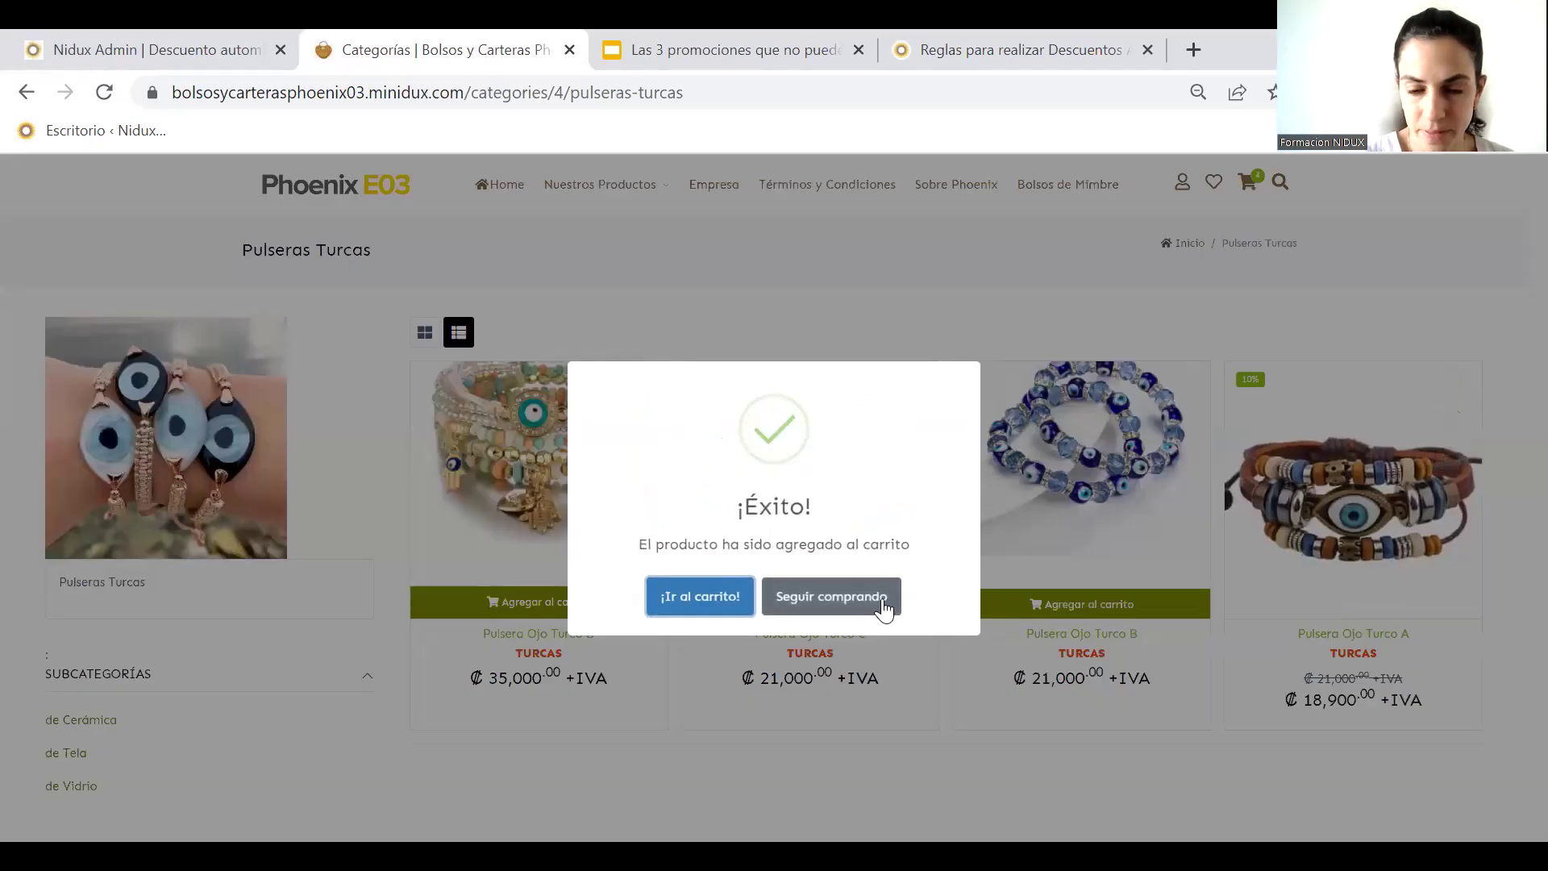
pyautogui.click(886, 607)
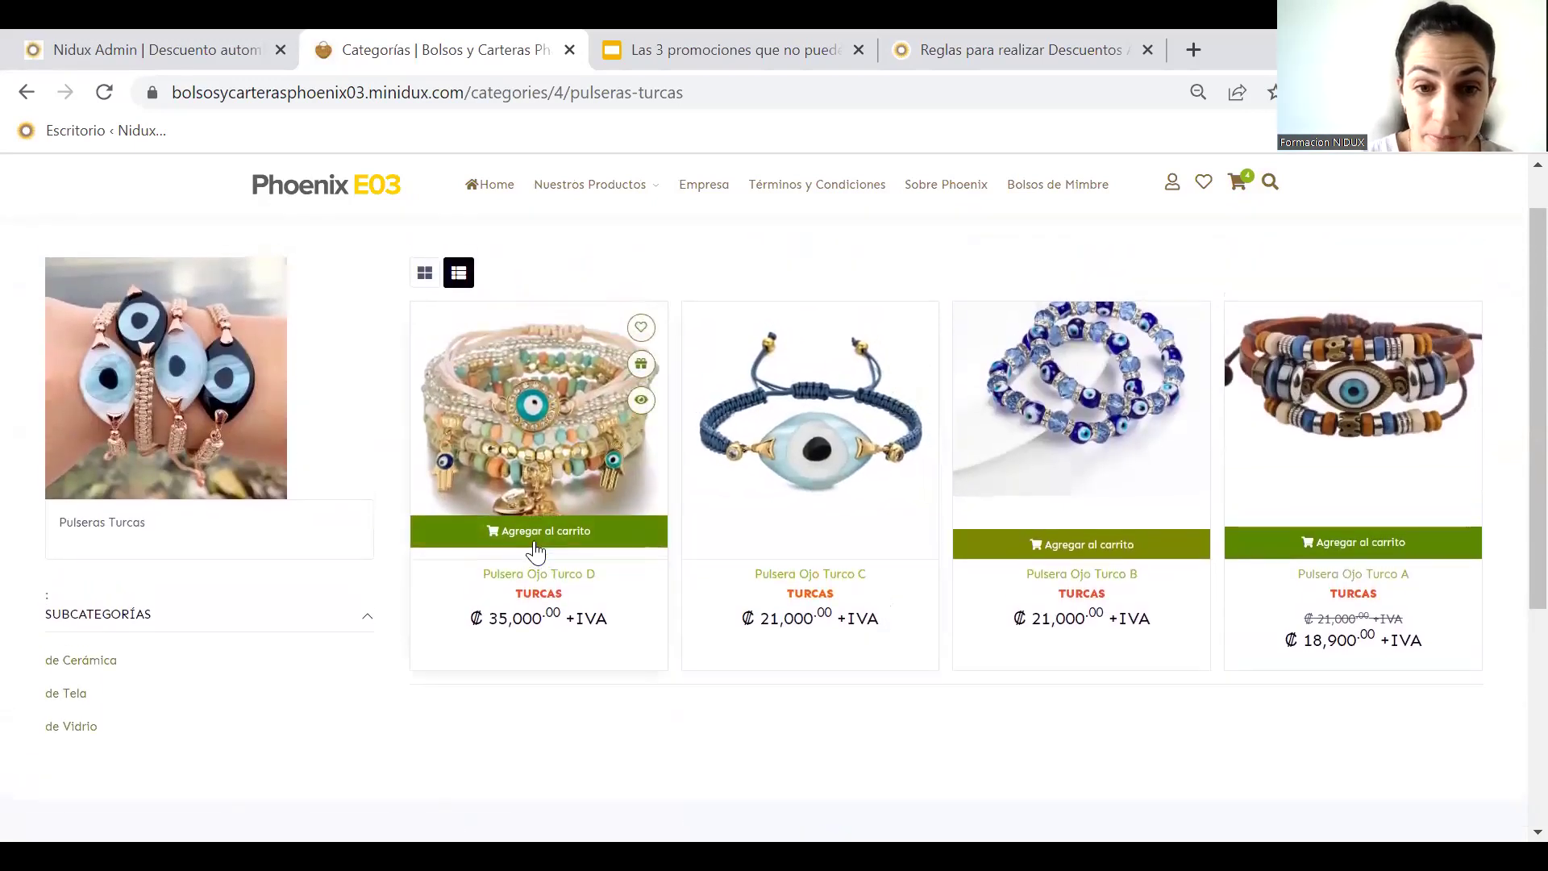
pyautogui.click(536, 550)
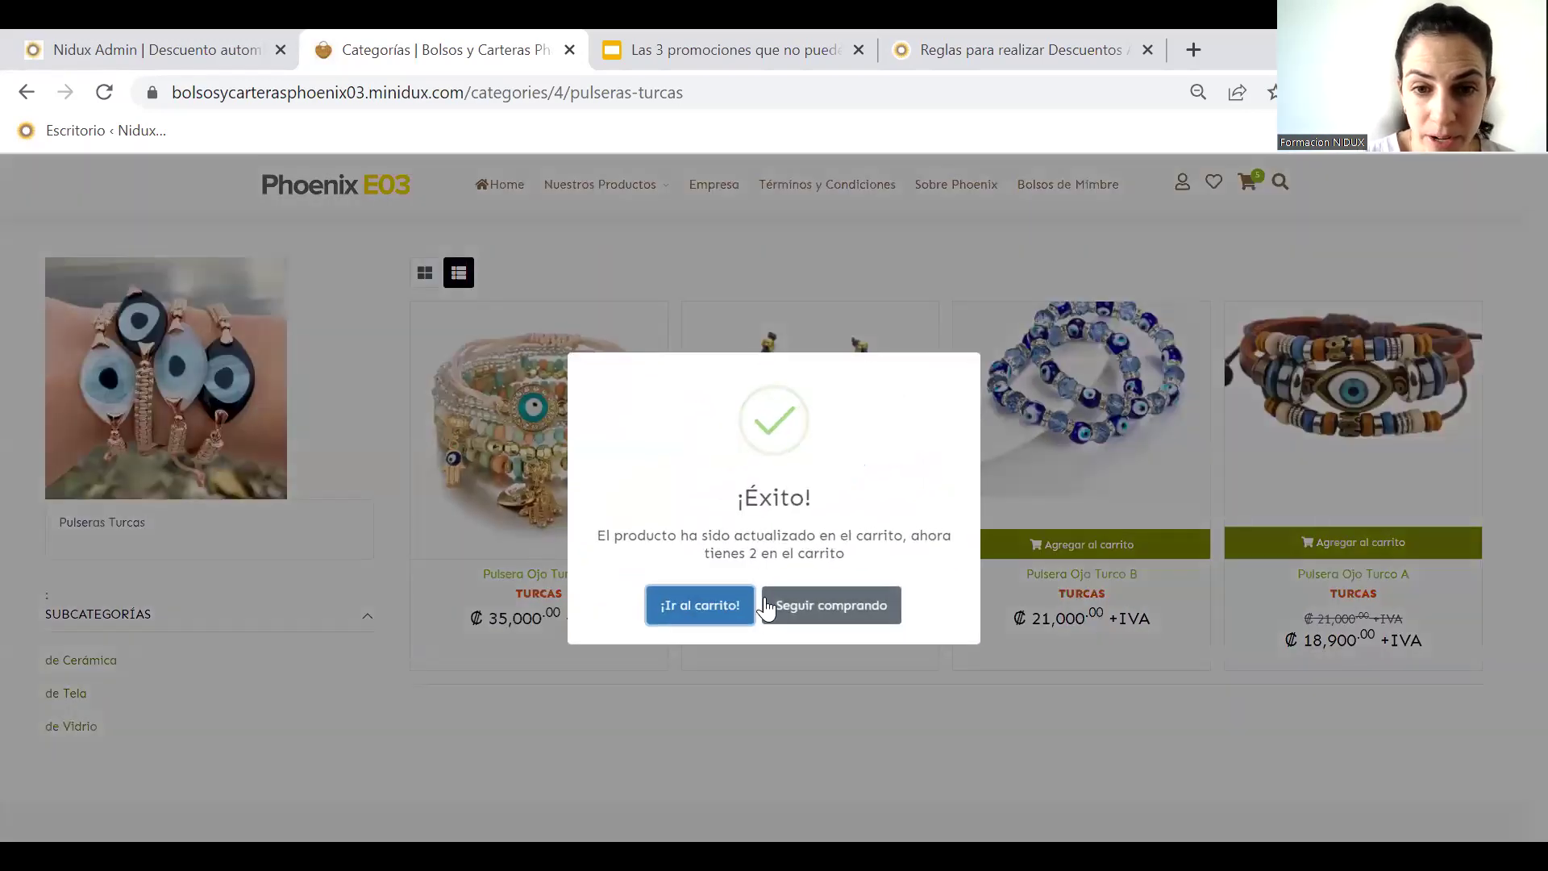
pyautogui.click(699, 605)
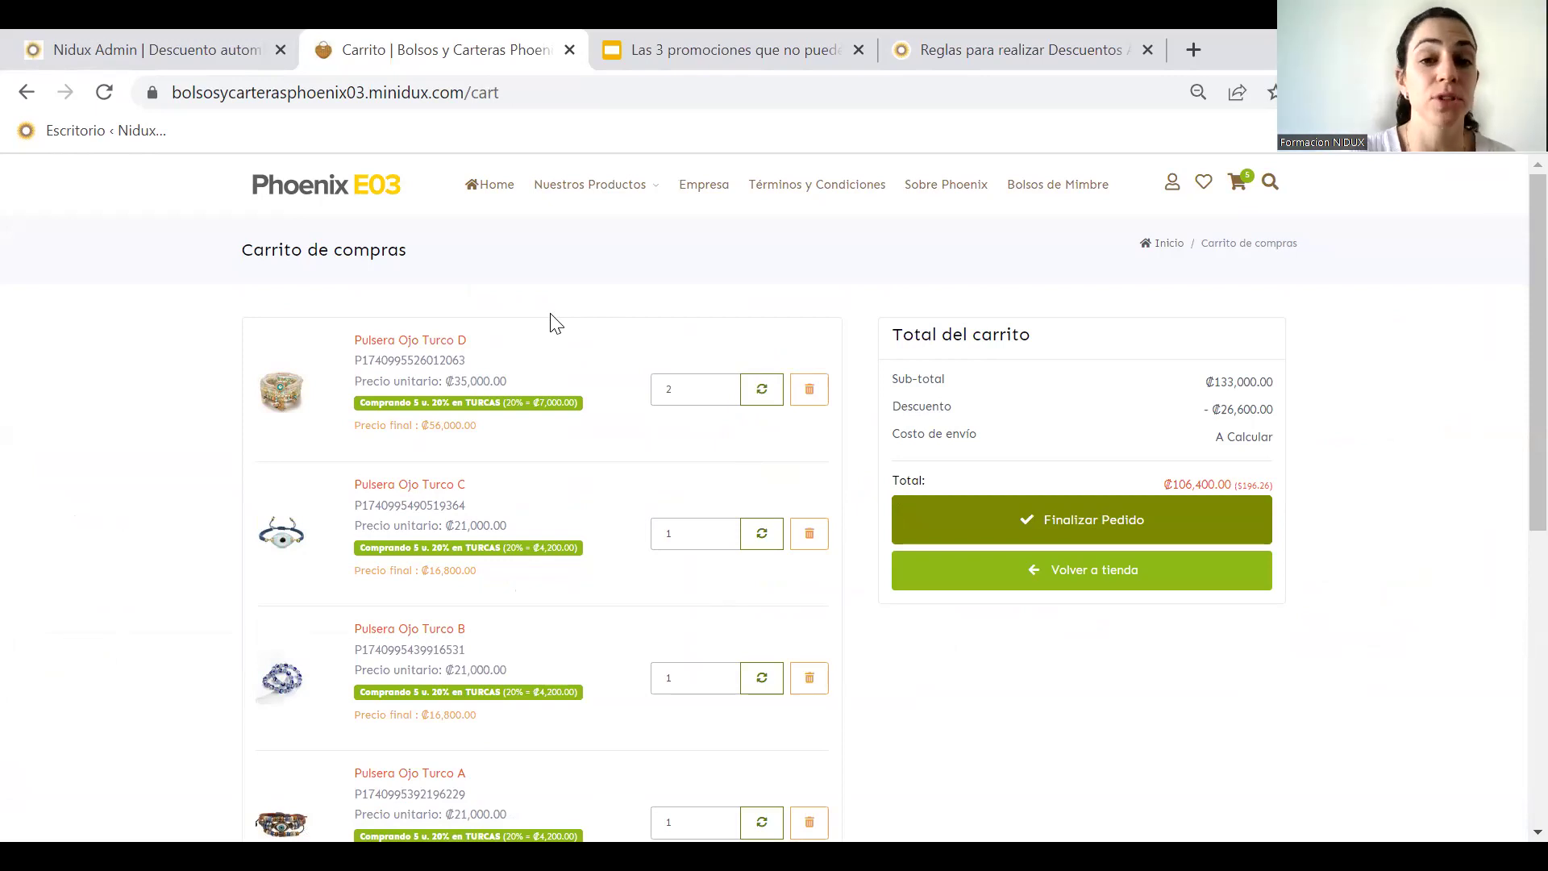
# Check the TURCAS discount applied to each bracelet and the totals in the shopping cart
pyautogui.scroll(-1, 554, 322)
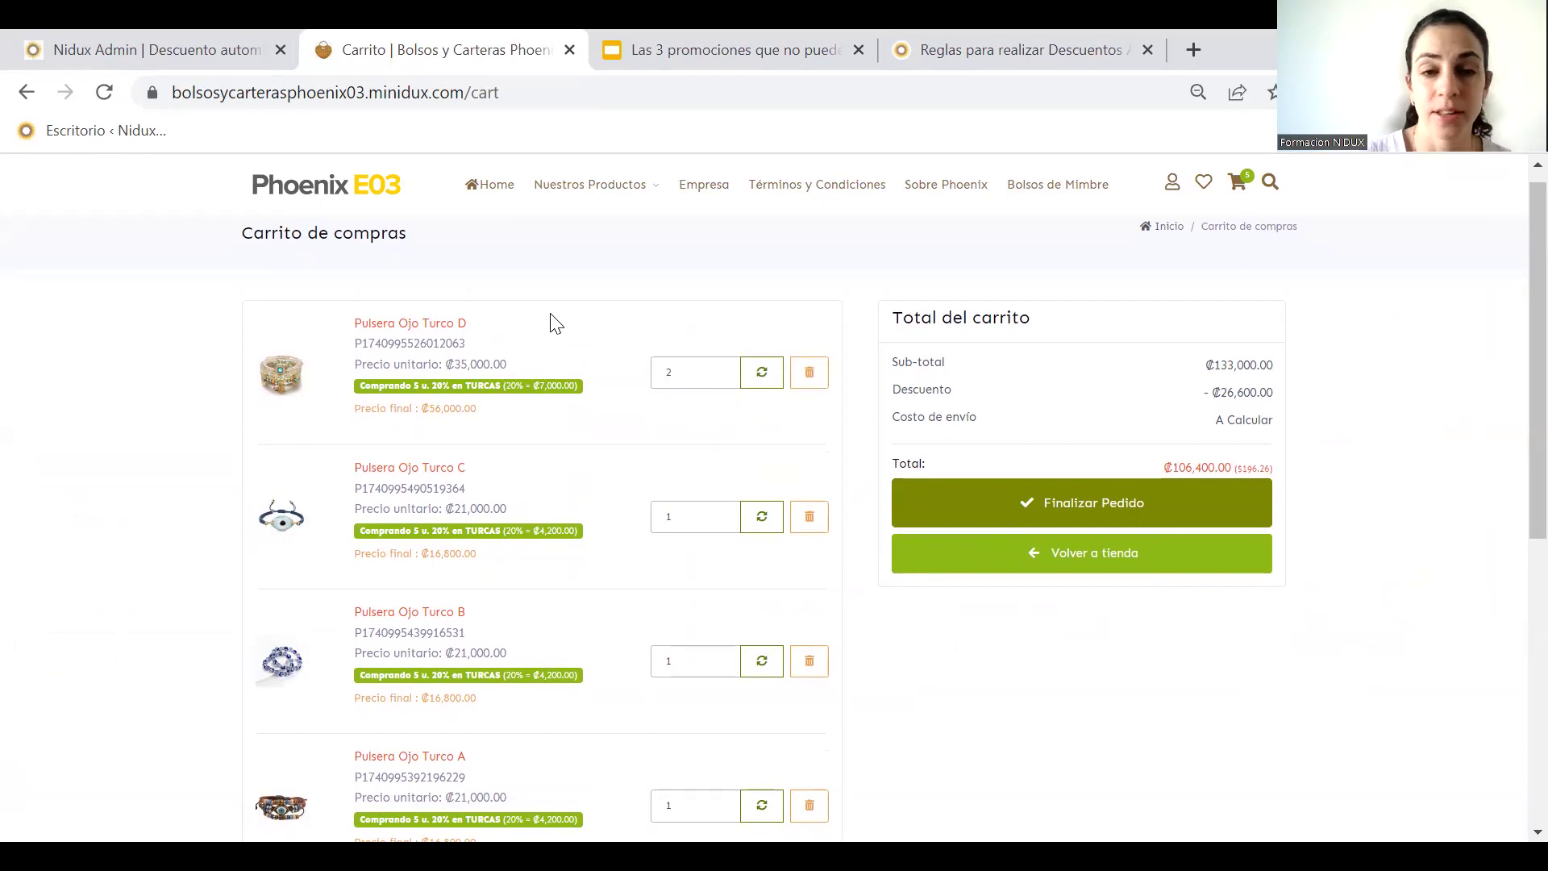
pyautogui.scroll(-1, 554, 322)
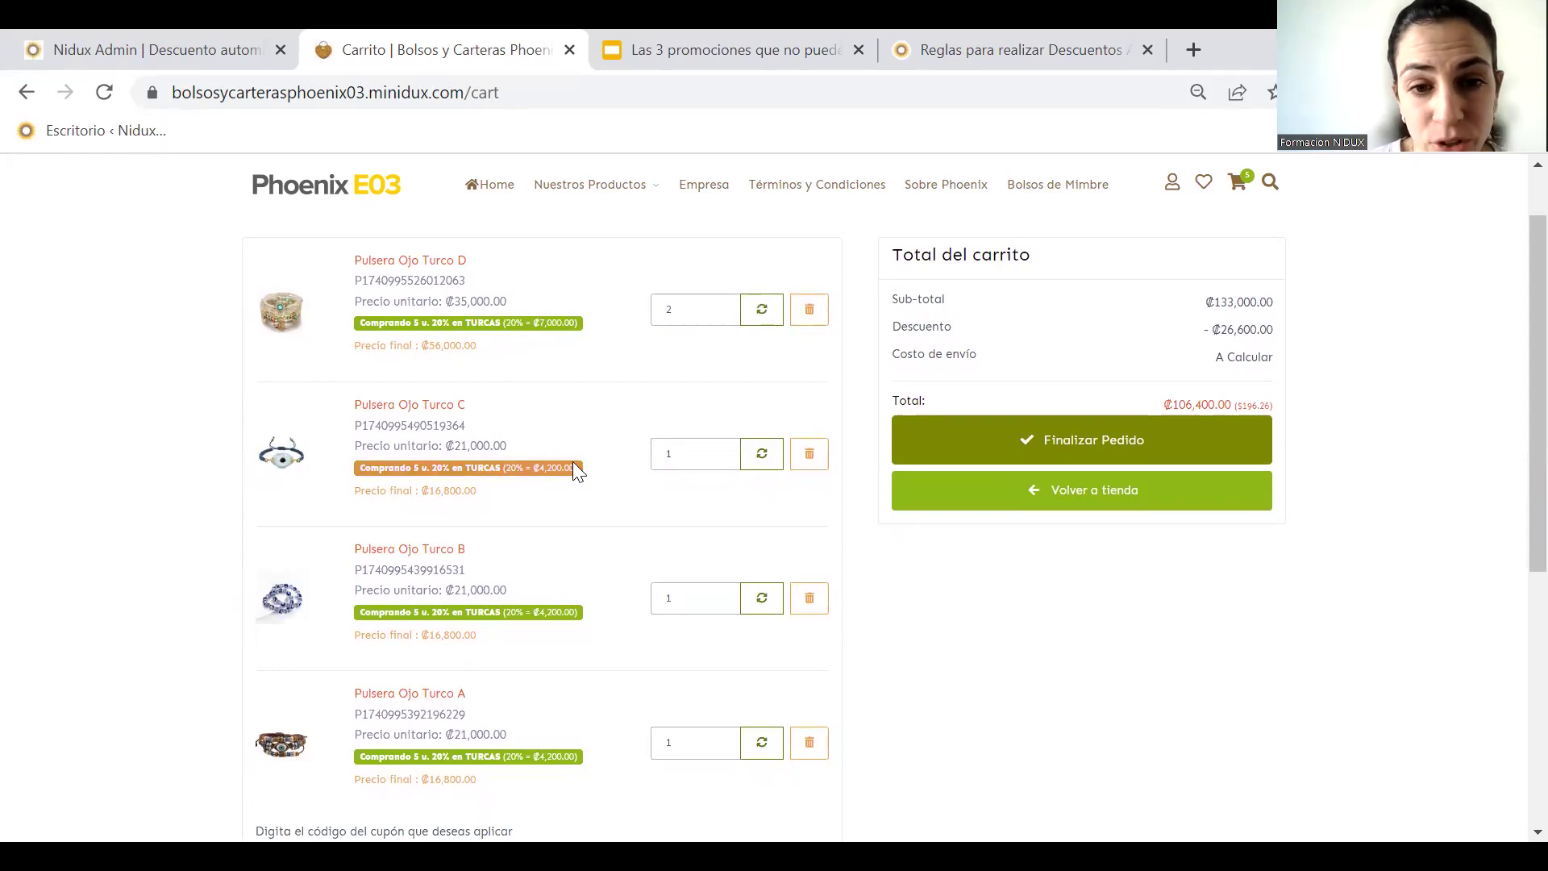
pyautogui.scroll(1, 1316, 564)
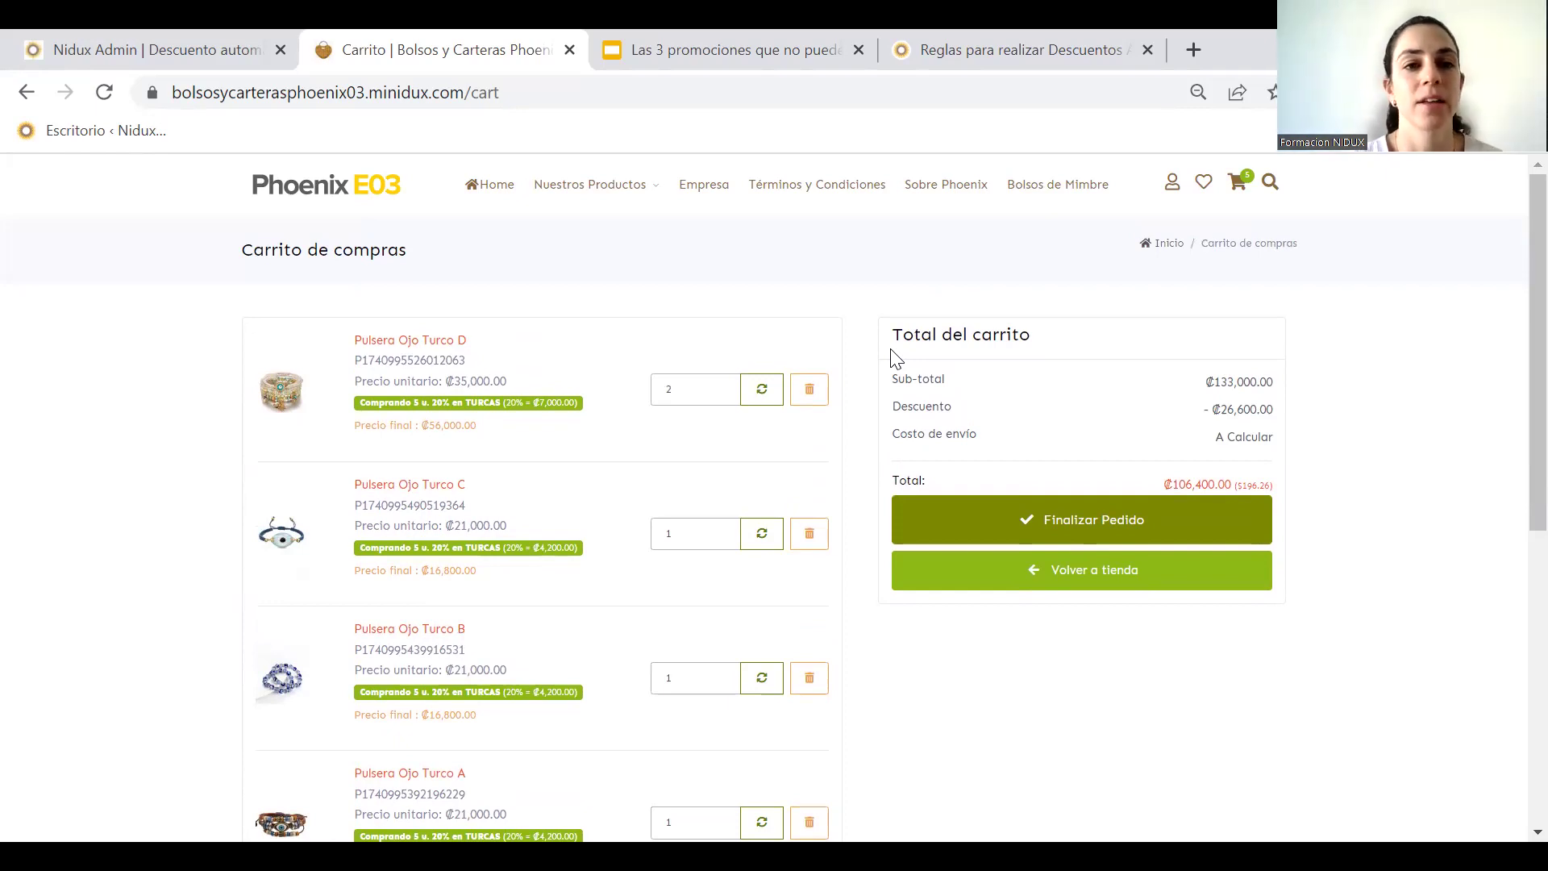
# Remove all the bracelets from the shopping cart and return to the store's home page
pyautogui.click(817, 384)
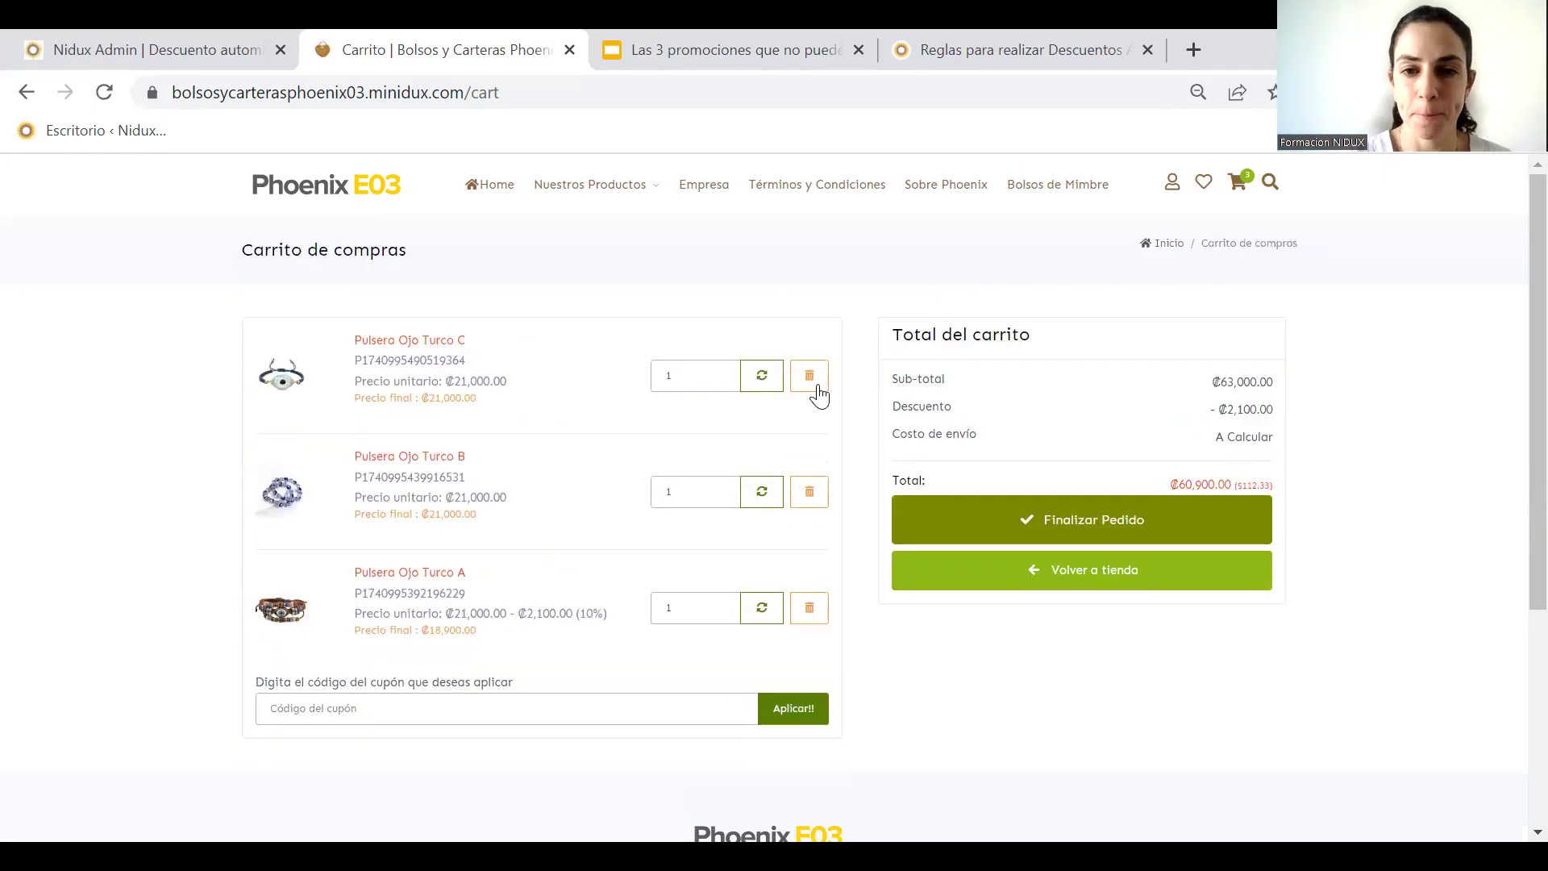
pyautogui.click(817, 384)
pyautogui.click(818, 383)
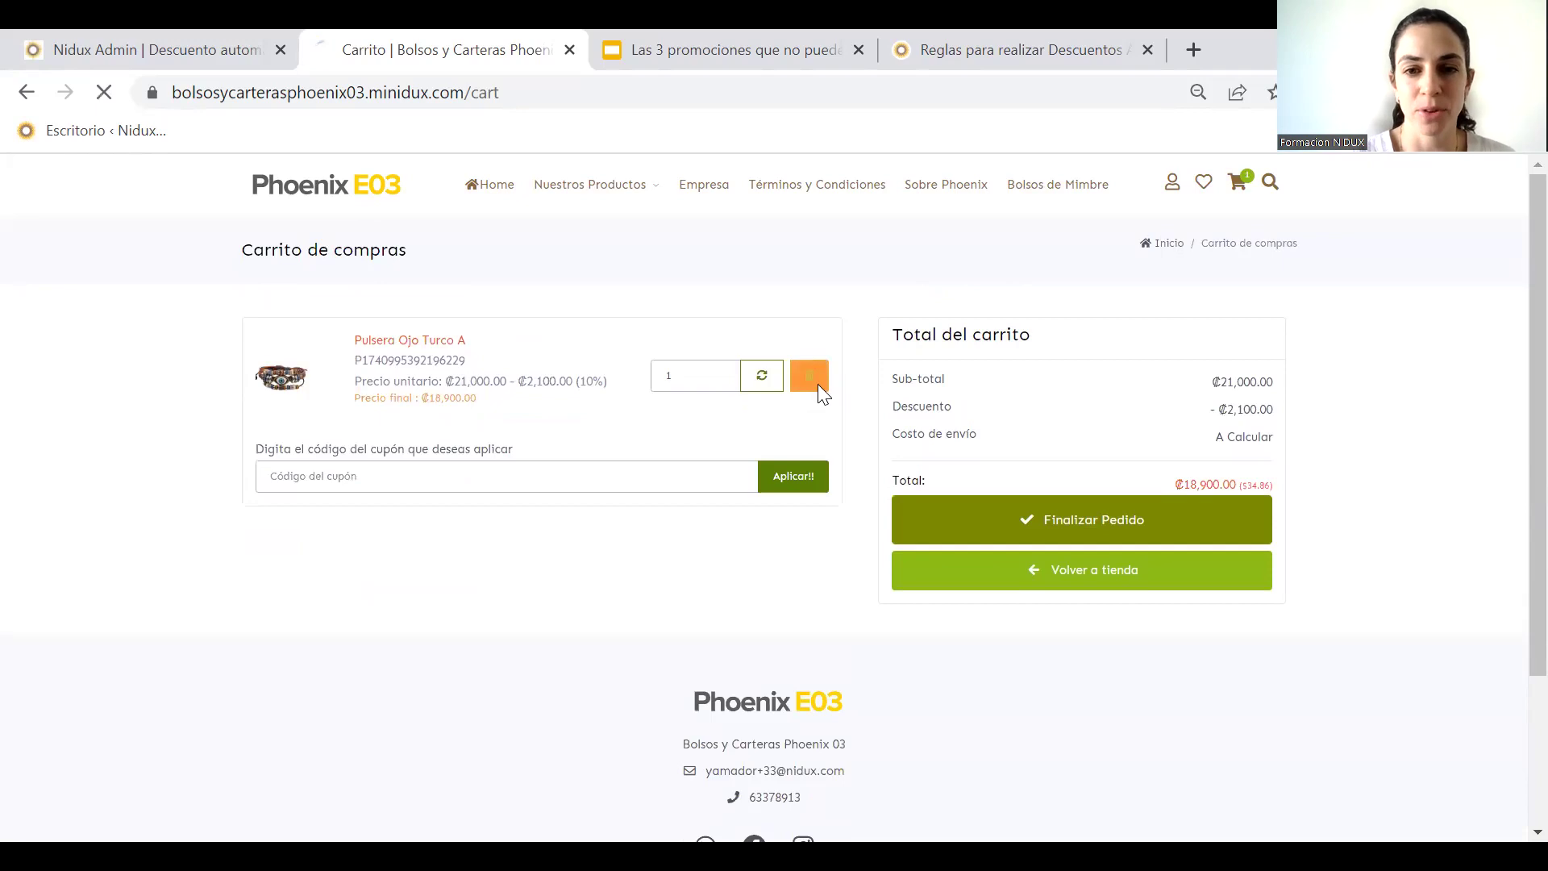
pyautogui.click(819, 392)
pyautogui.click(780, 610)
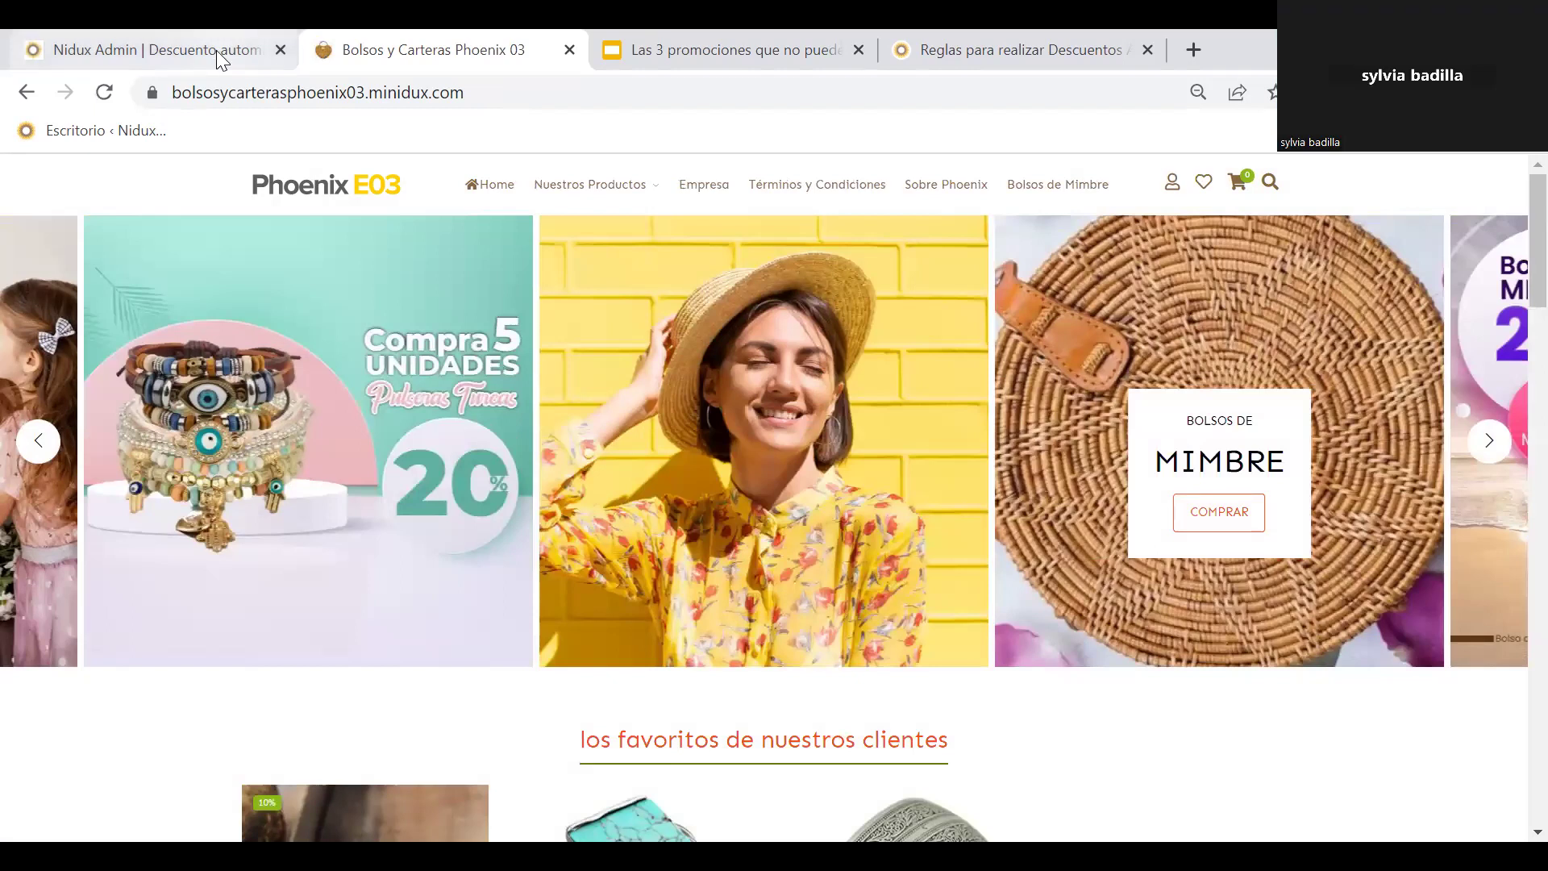
# Switch to the Google Slides deck, present the third discount's slide on the automatic 2 x 1 offer, and exit the presentation
pyautogui.click(624, 64)
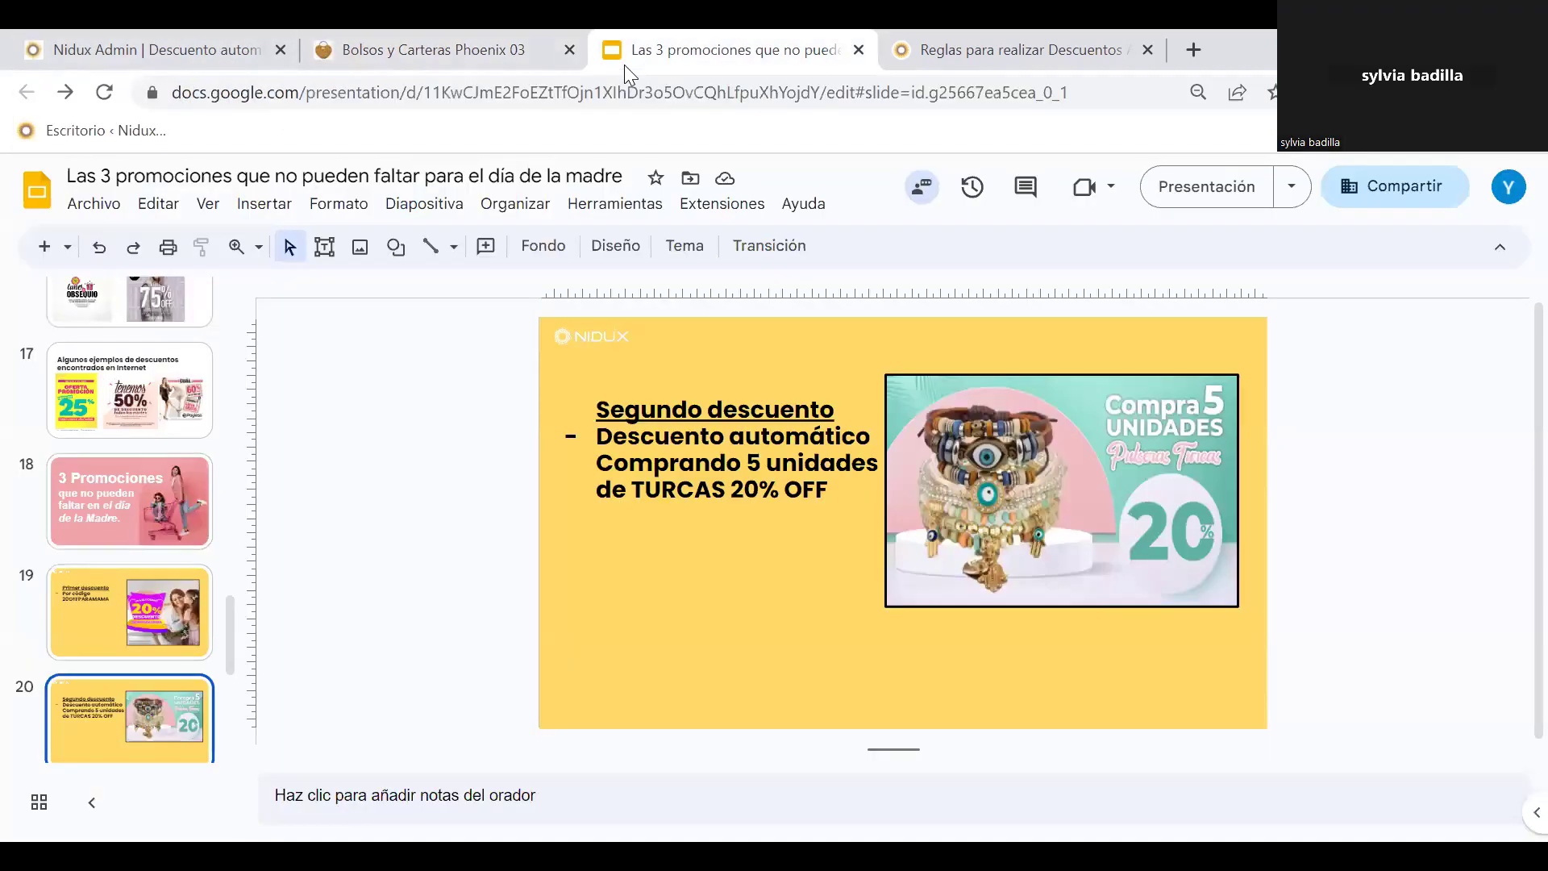
pyautogui.click(1198, 186)
pyautogui.press('Right')
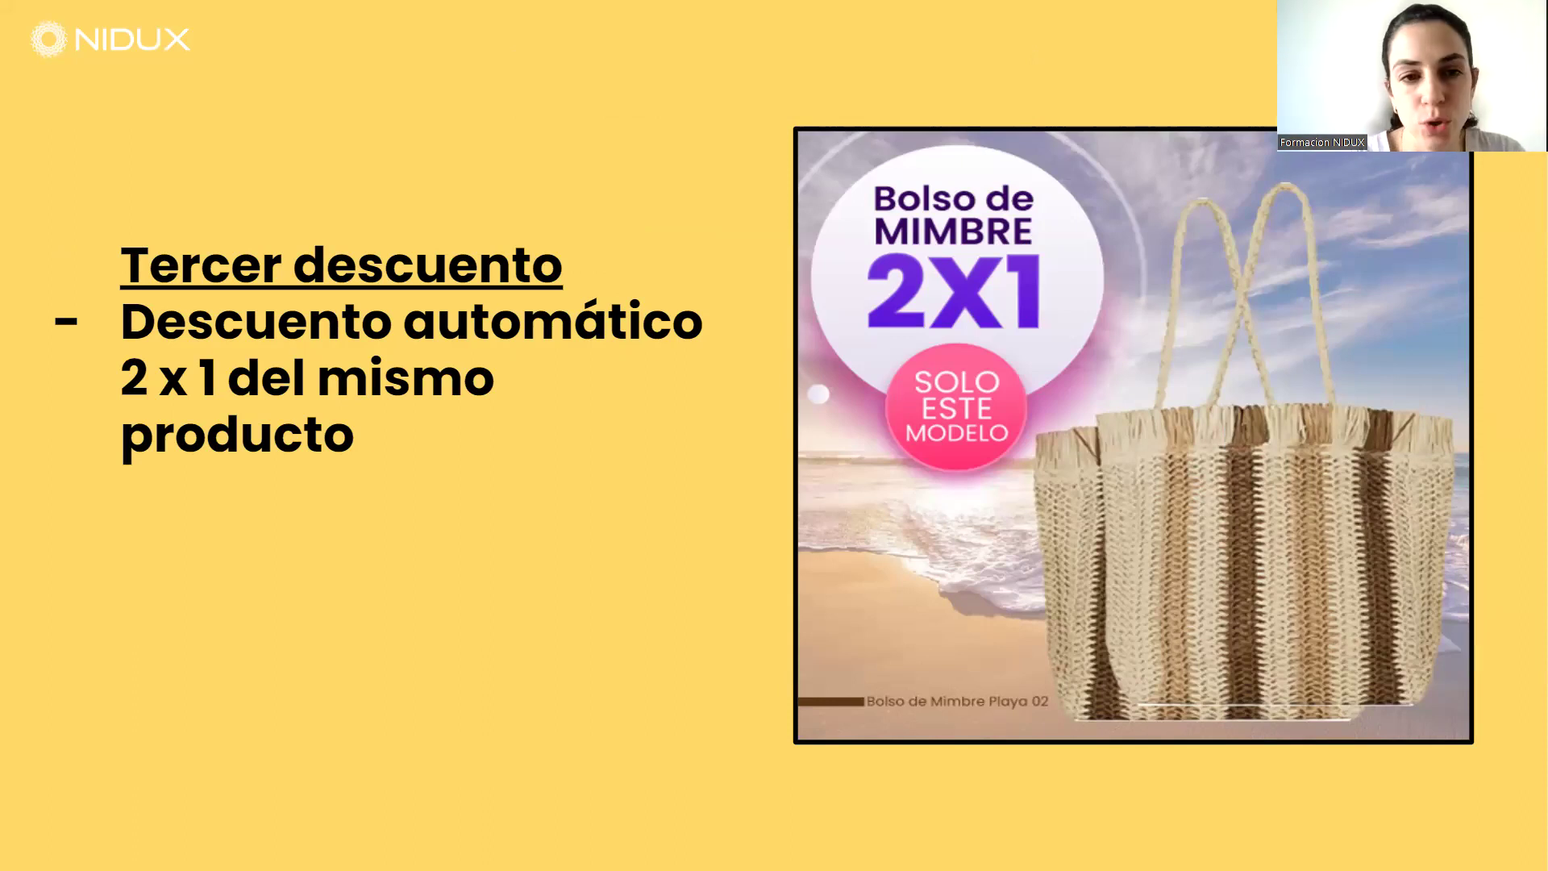
pyautogui.press('Escape')
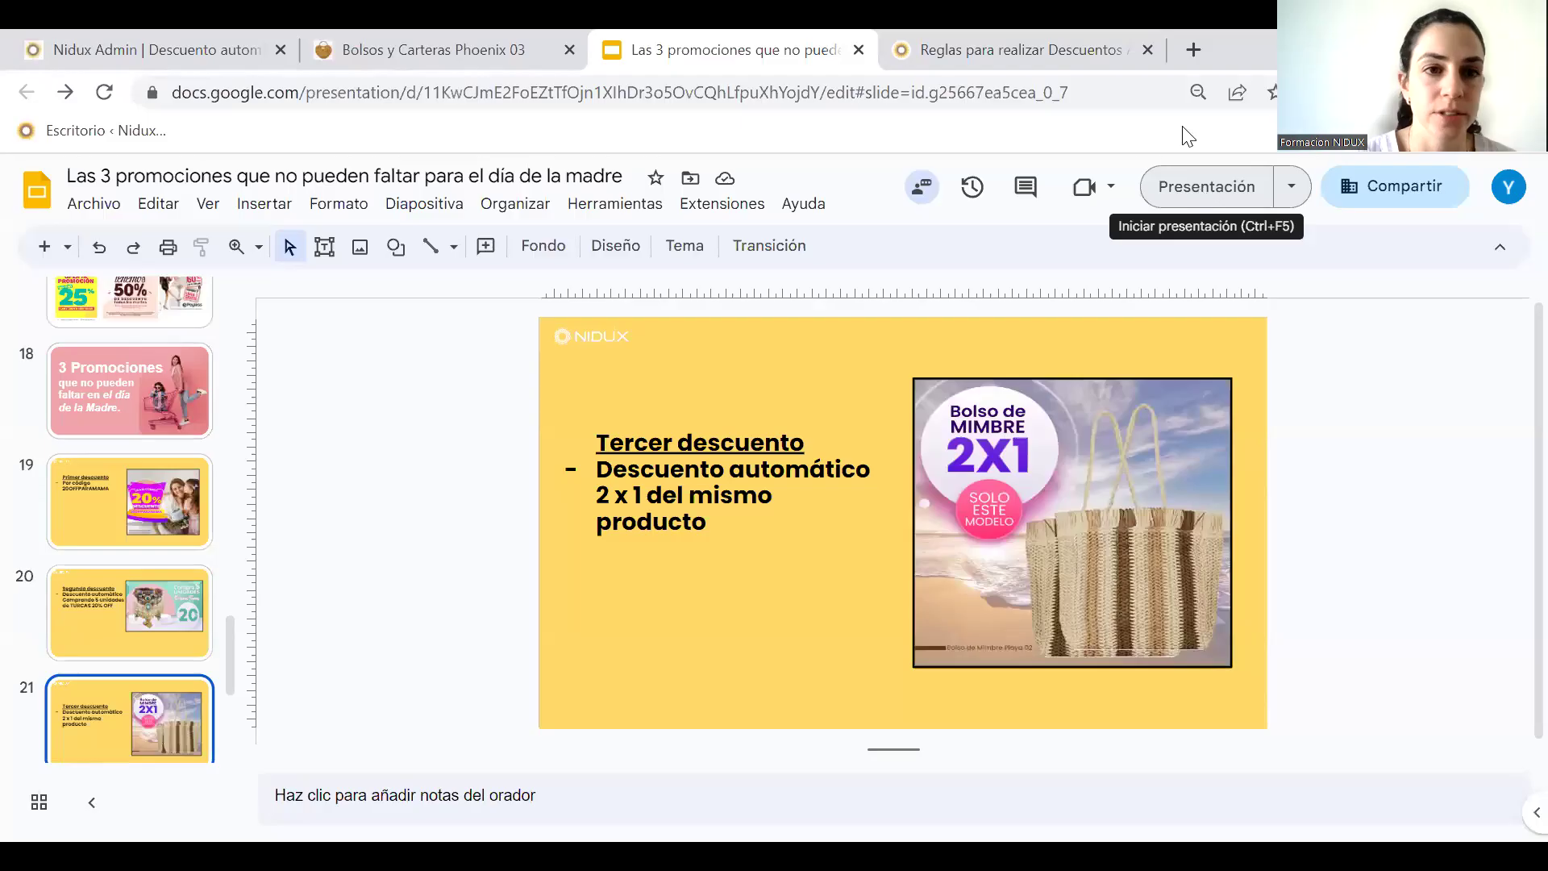
# Return to the Nidux Admin discount list and deactivate the Comprando 5 u. 20% en TURCAS discount
pyautogui.click(214, 45)
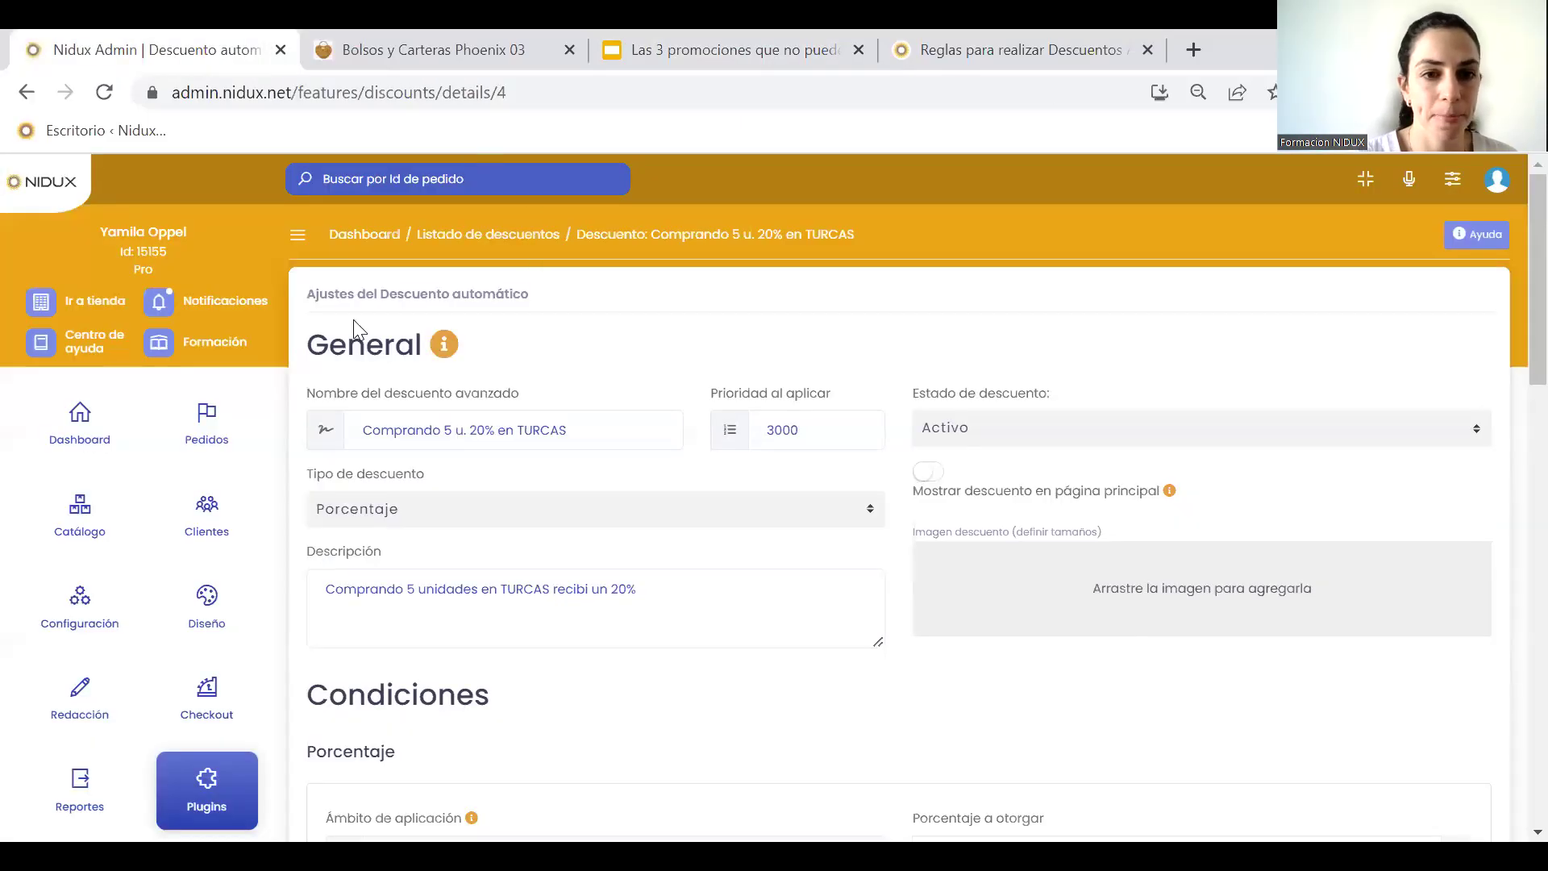
pyautogui.click(445, 237)
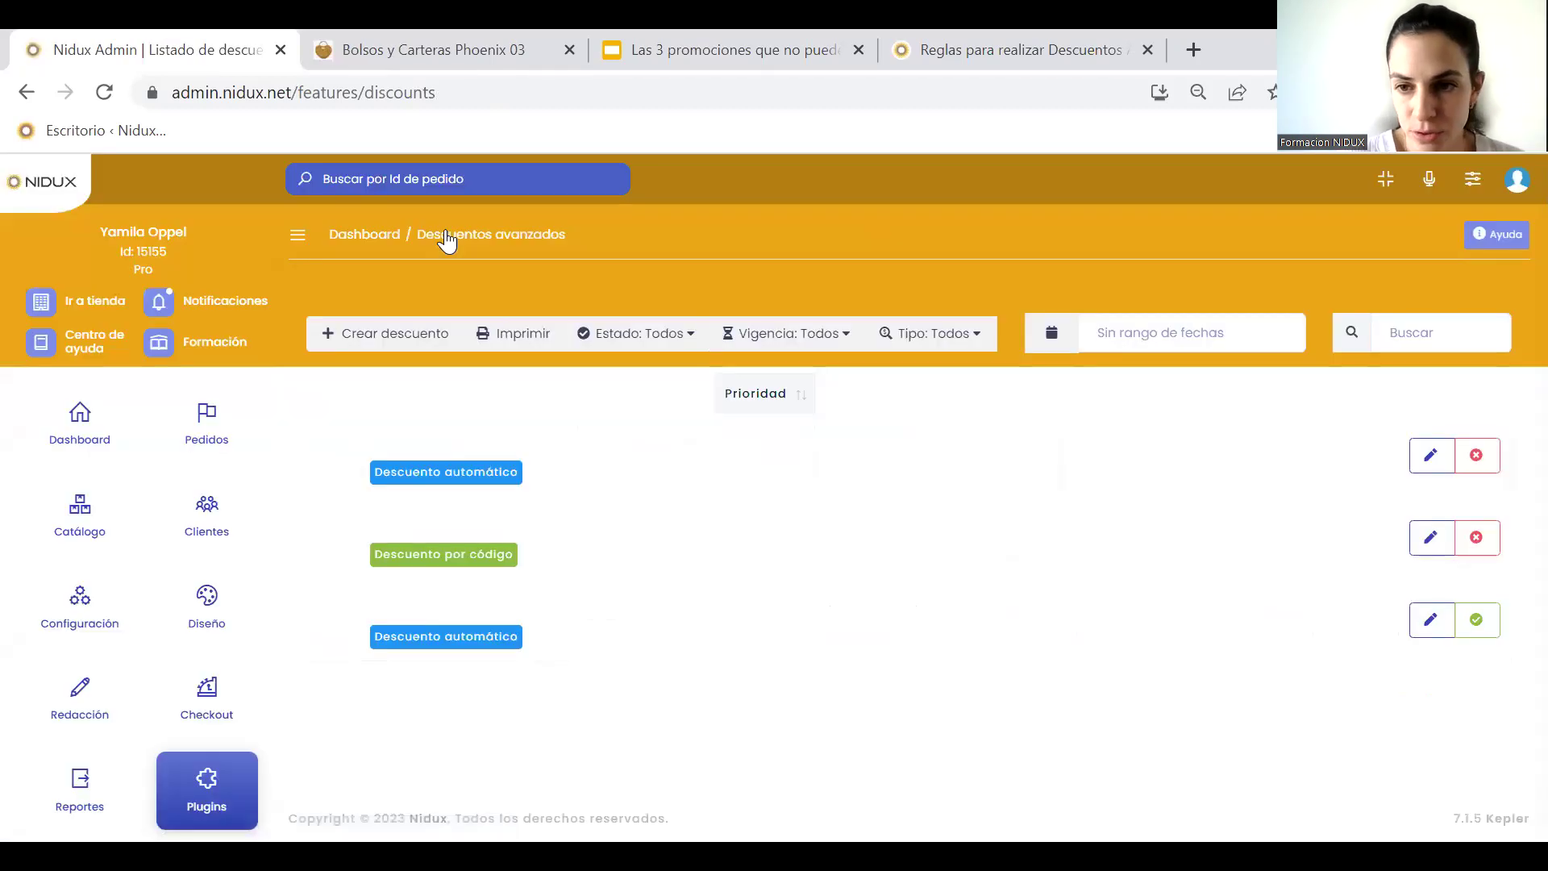
pyautogui.click(1477, 623)
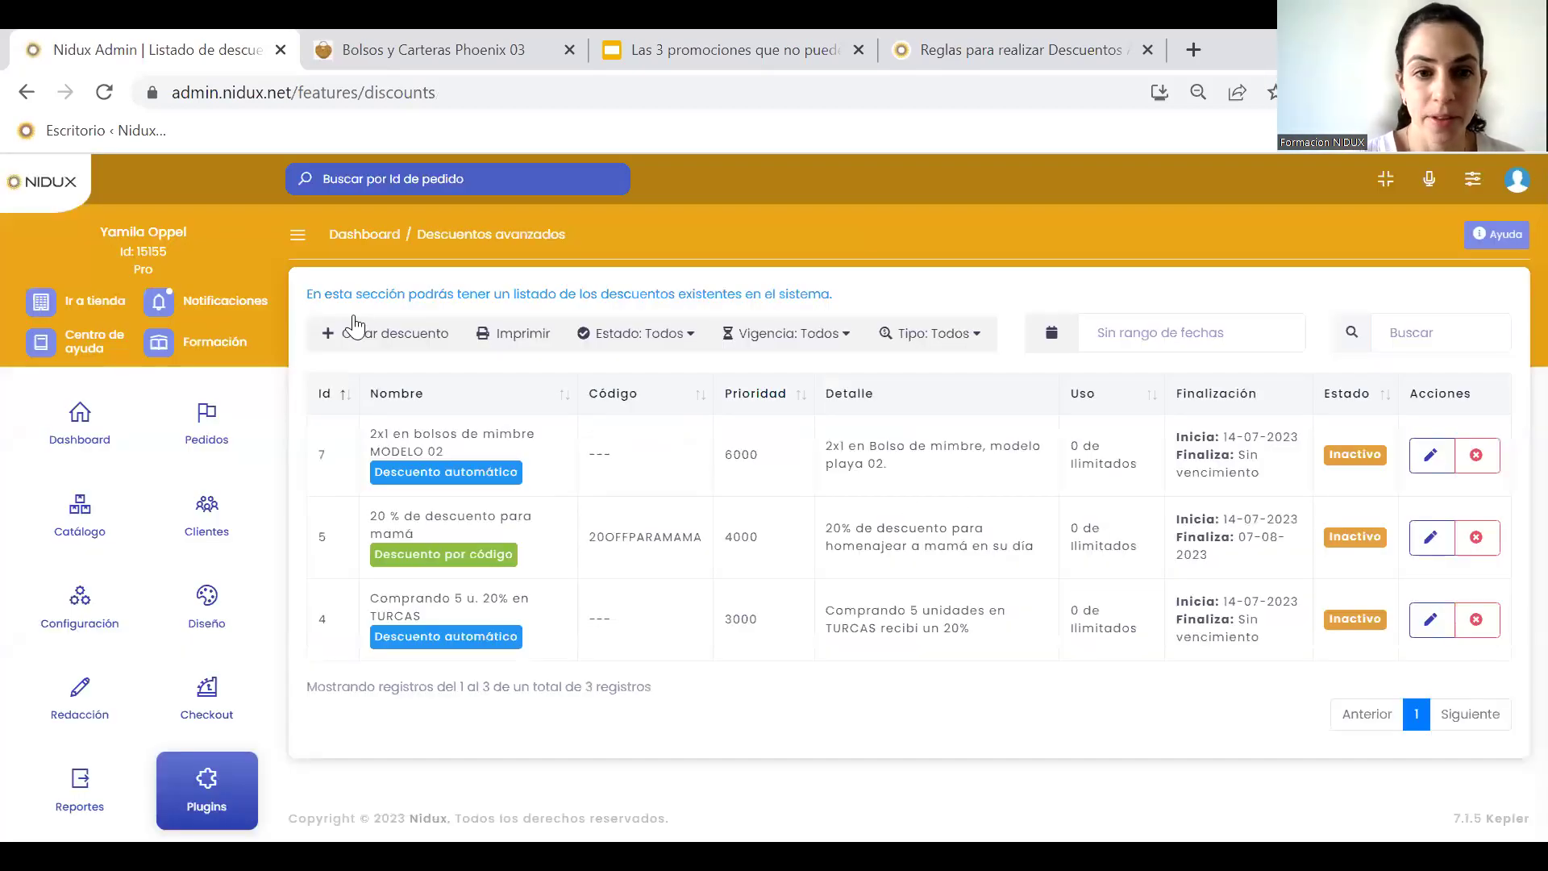
# Open the existing 2x1 en bolsos de mimbre MODELO 02 discount for editing and set its status to Activo
pyautogui.click(375, 333)
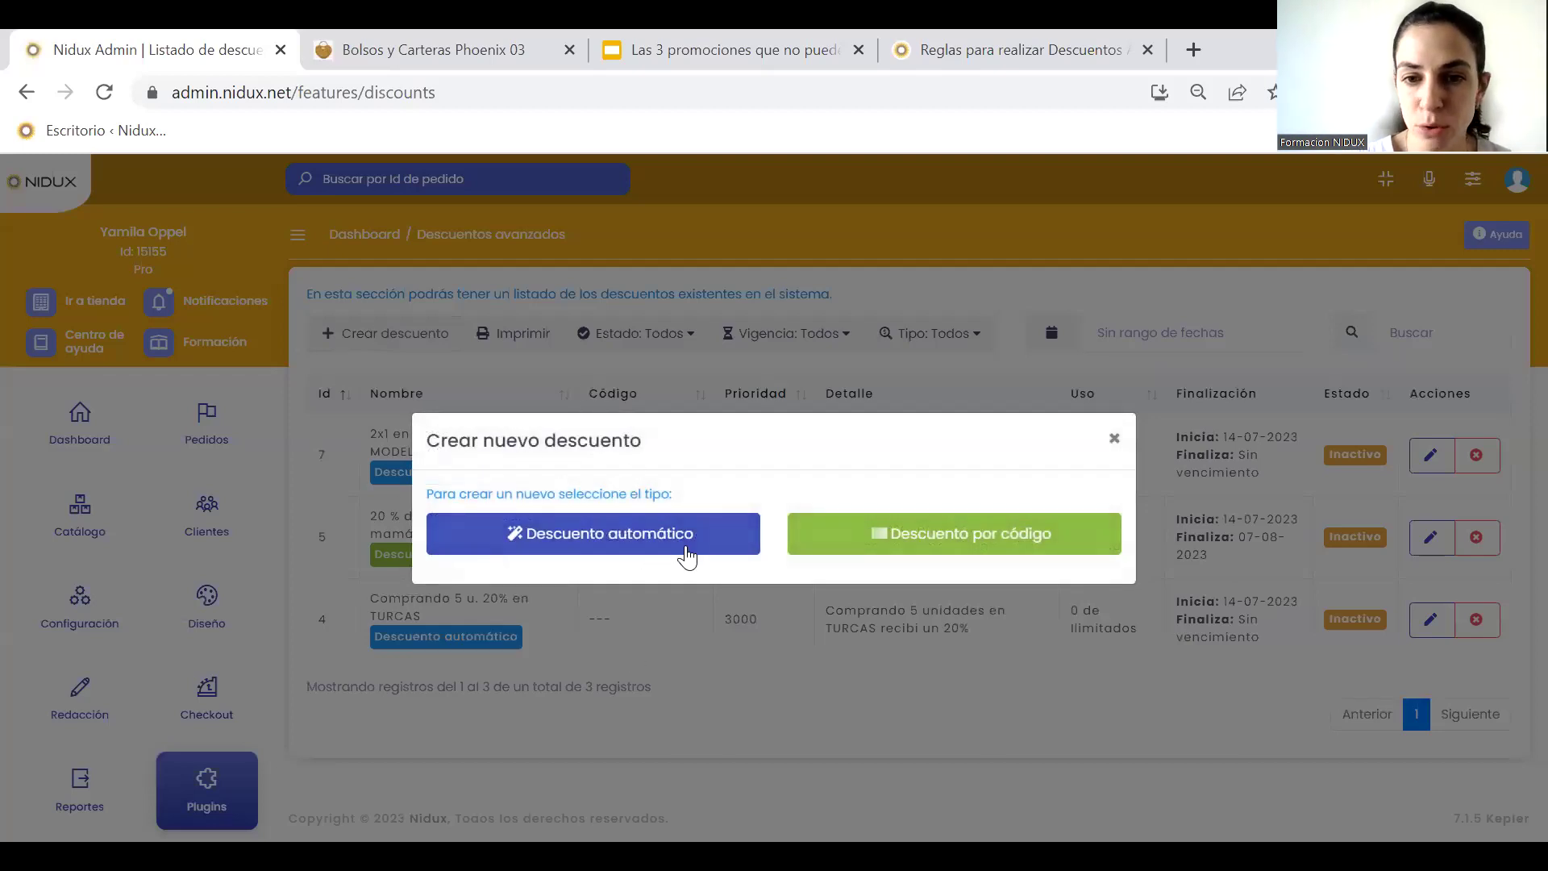
pyautogui.click(1113, 438)
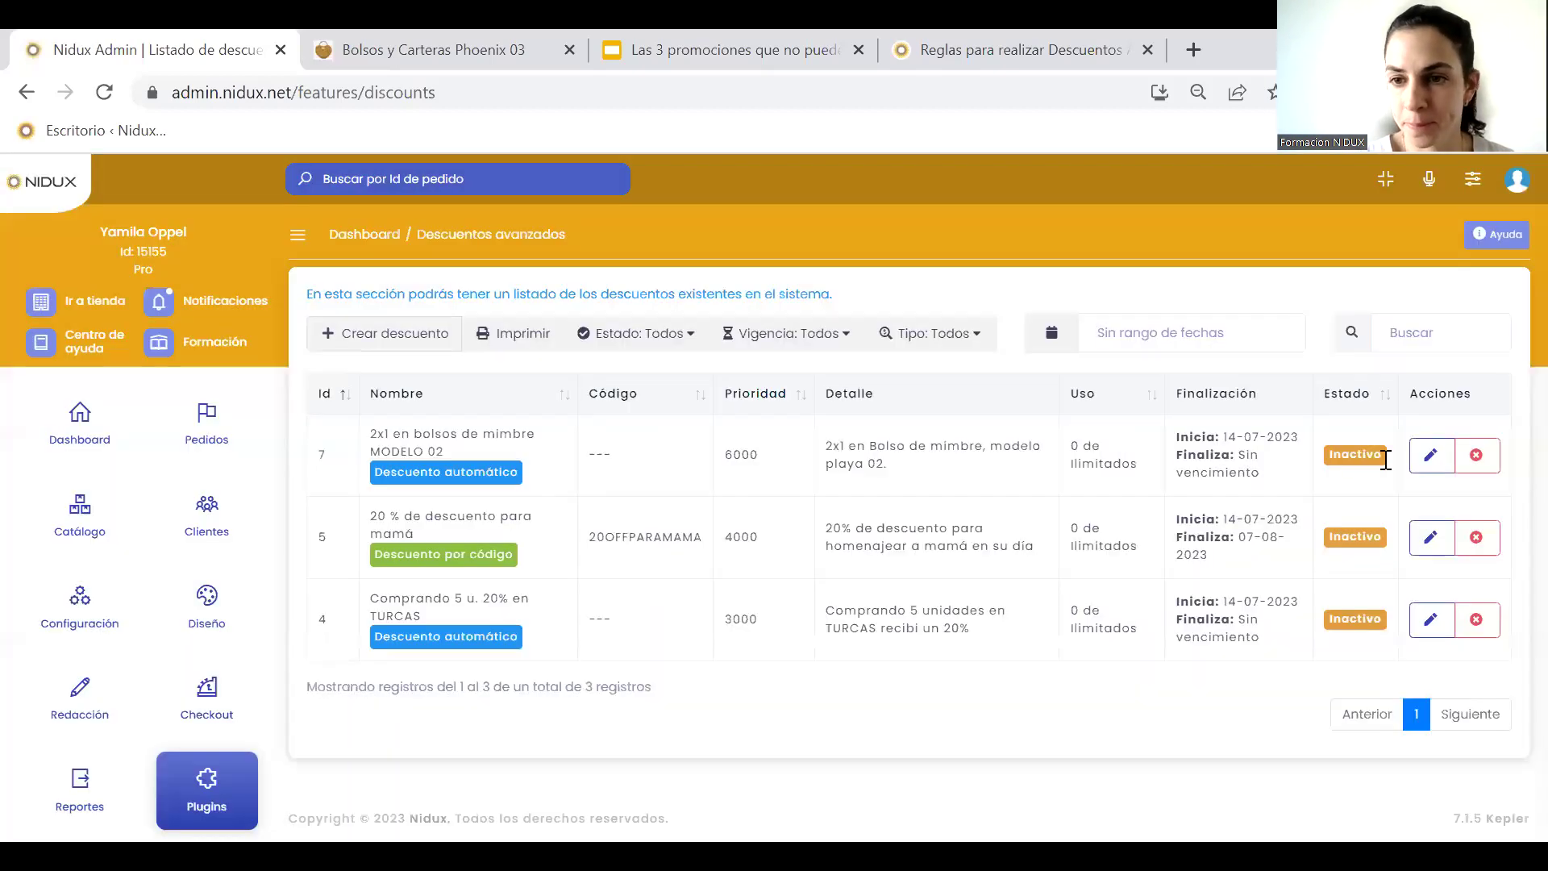
pyautogui.click(1421, 474)
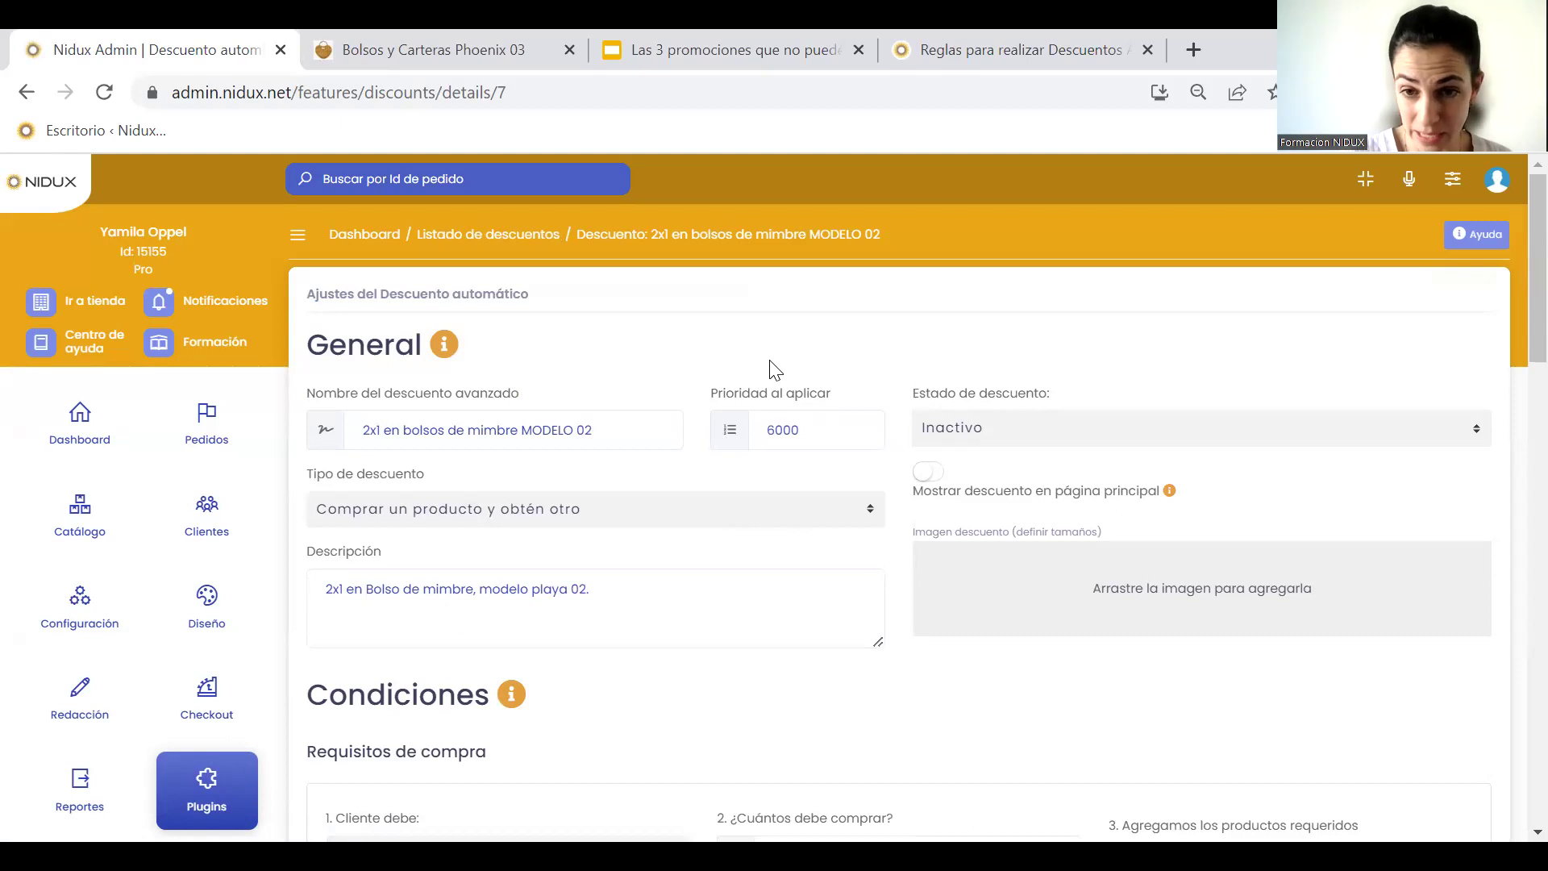
pyautogui.click(1029, 414)
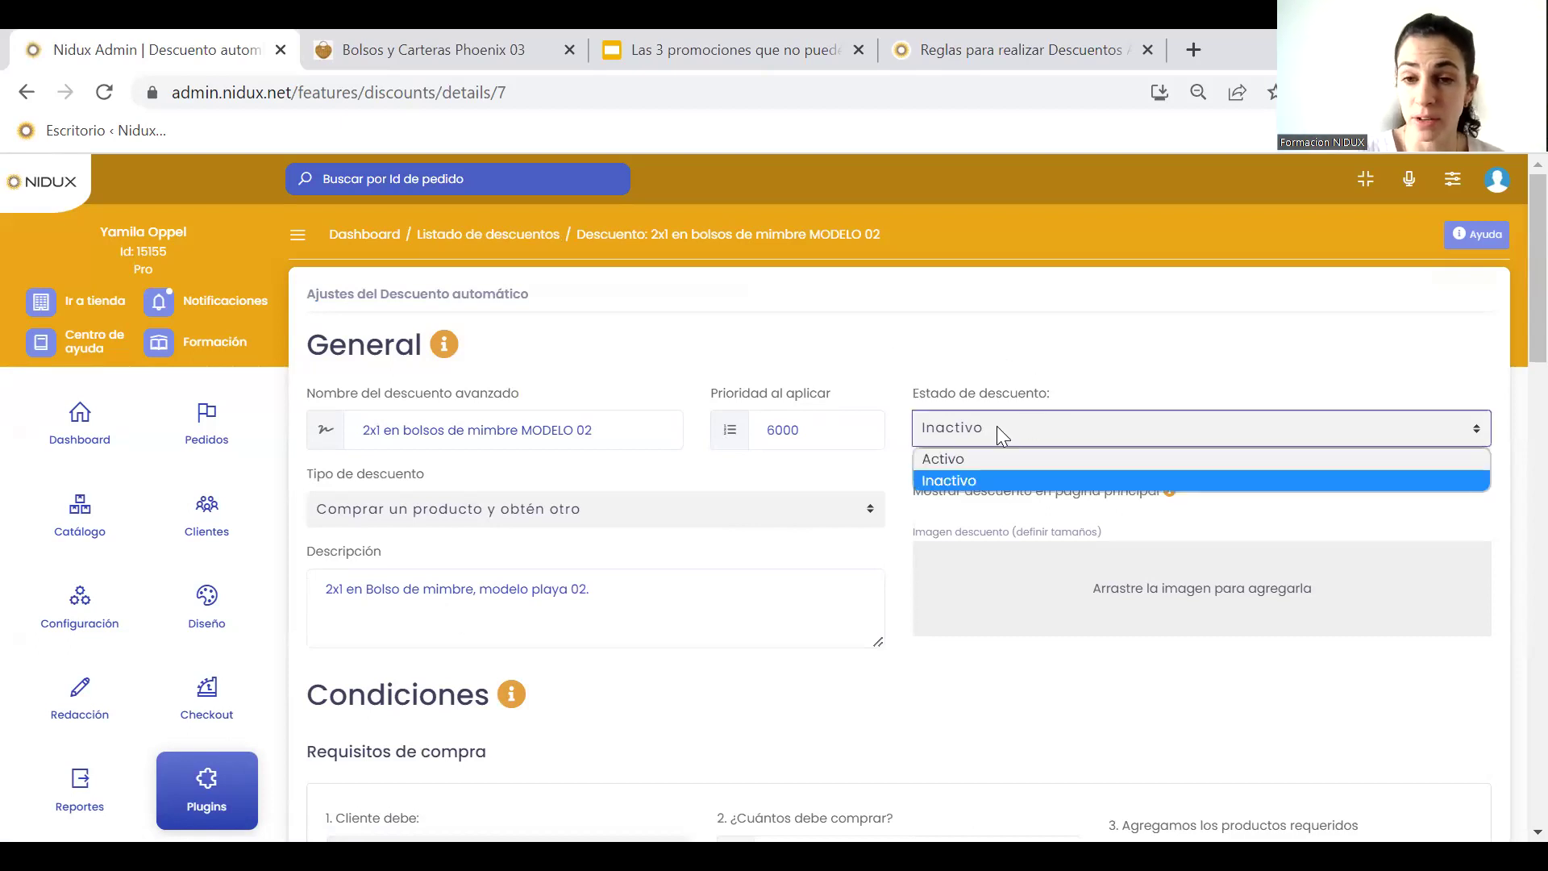
pyautogui.click(954, 459)
pyautogui.scroll(-1, 695, 464)
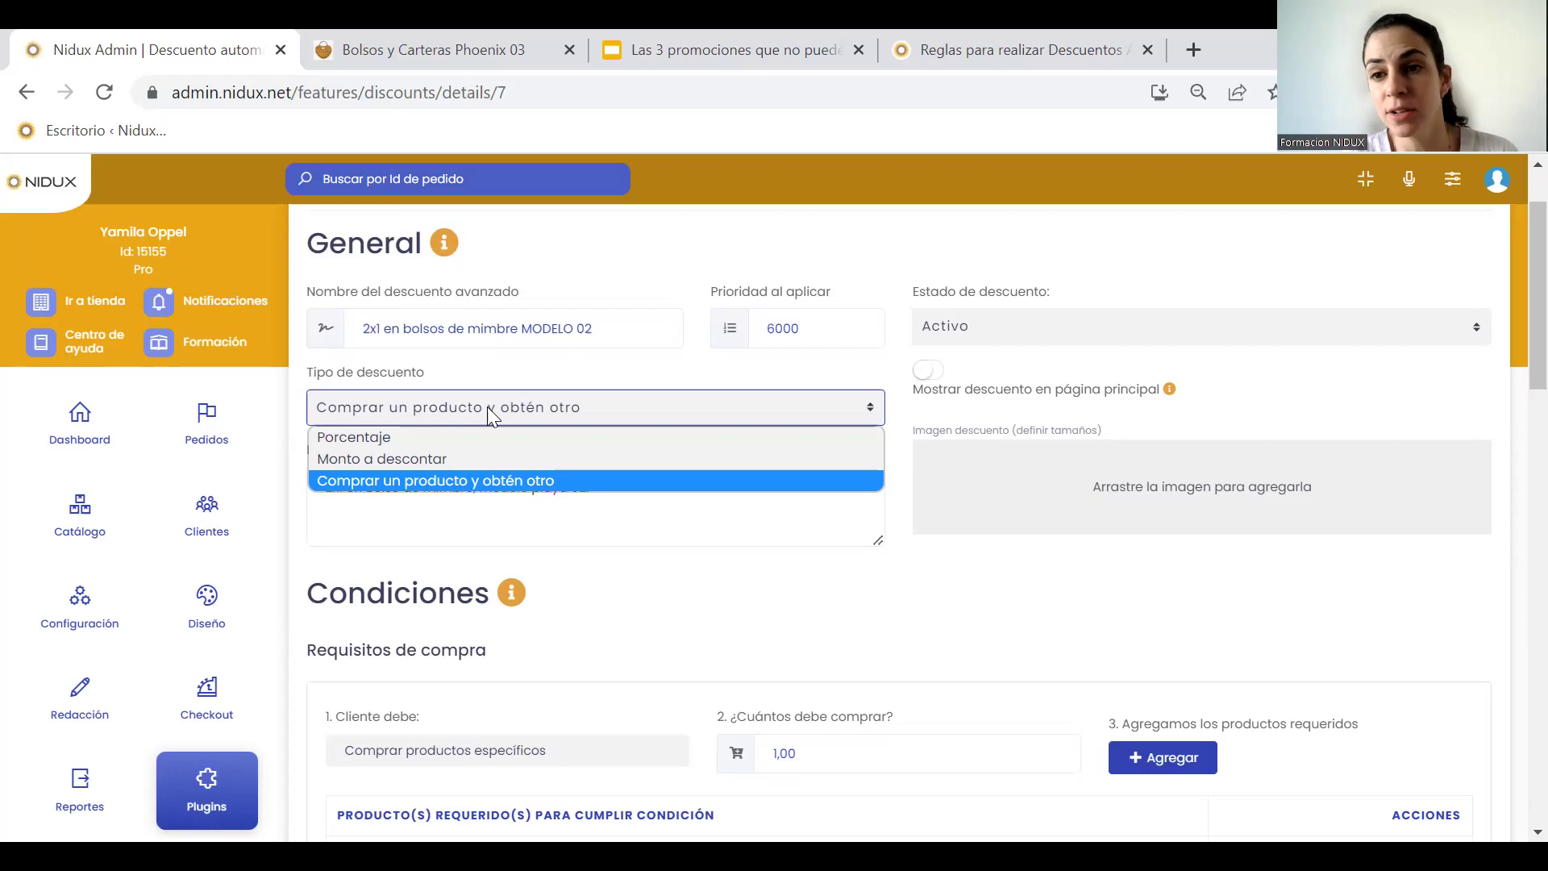
# Keep the discount type Comprar un producto y obtén otro and review the purchase requirement options and the picker for required products
pyautogui.click(486, 476)
pyautogui.scroll(-2, 487, 478)
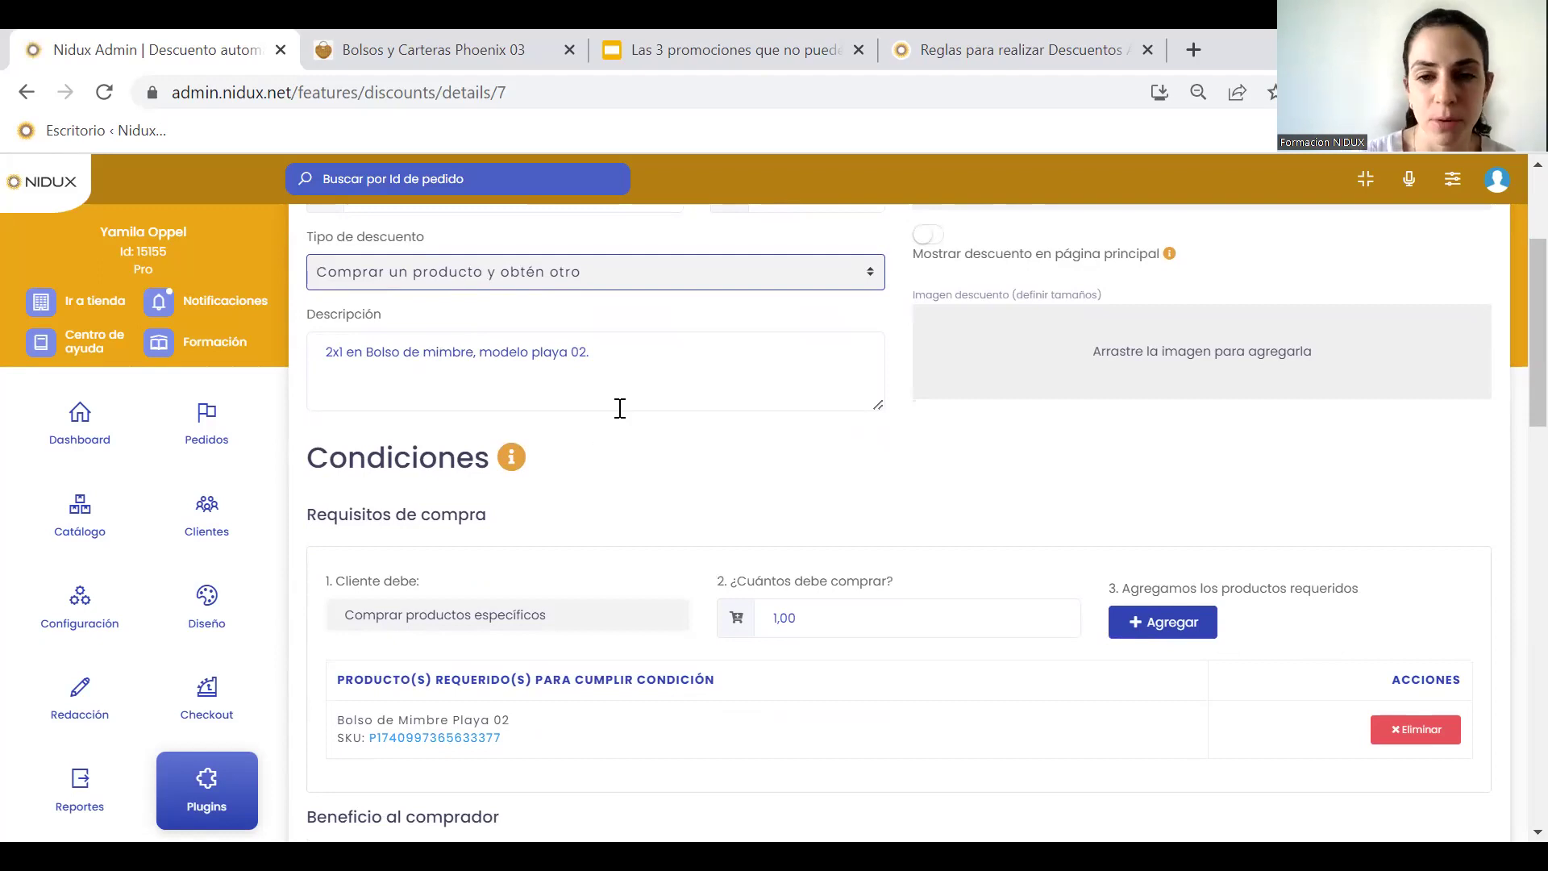
pyautogui.scroll(-2, 797, 475)
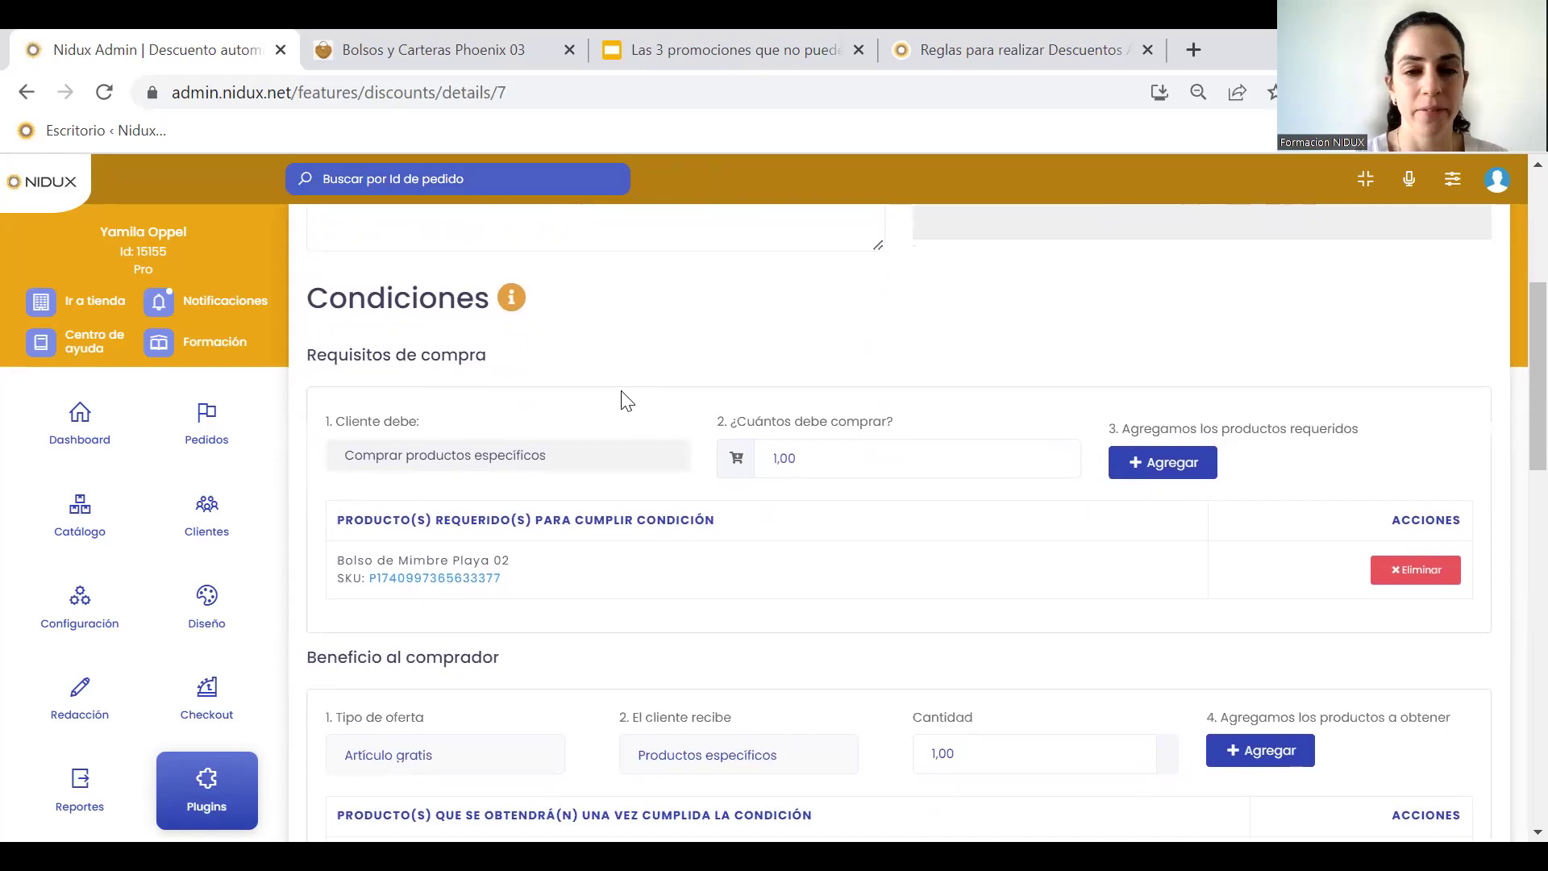
pyautogui.scroll(-1, 625, 400)
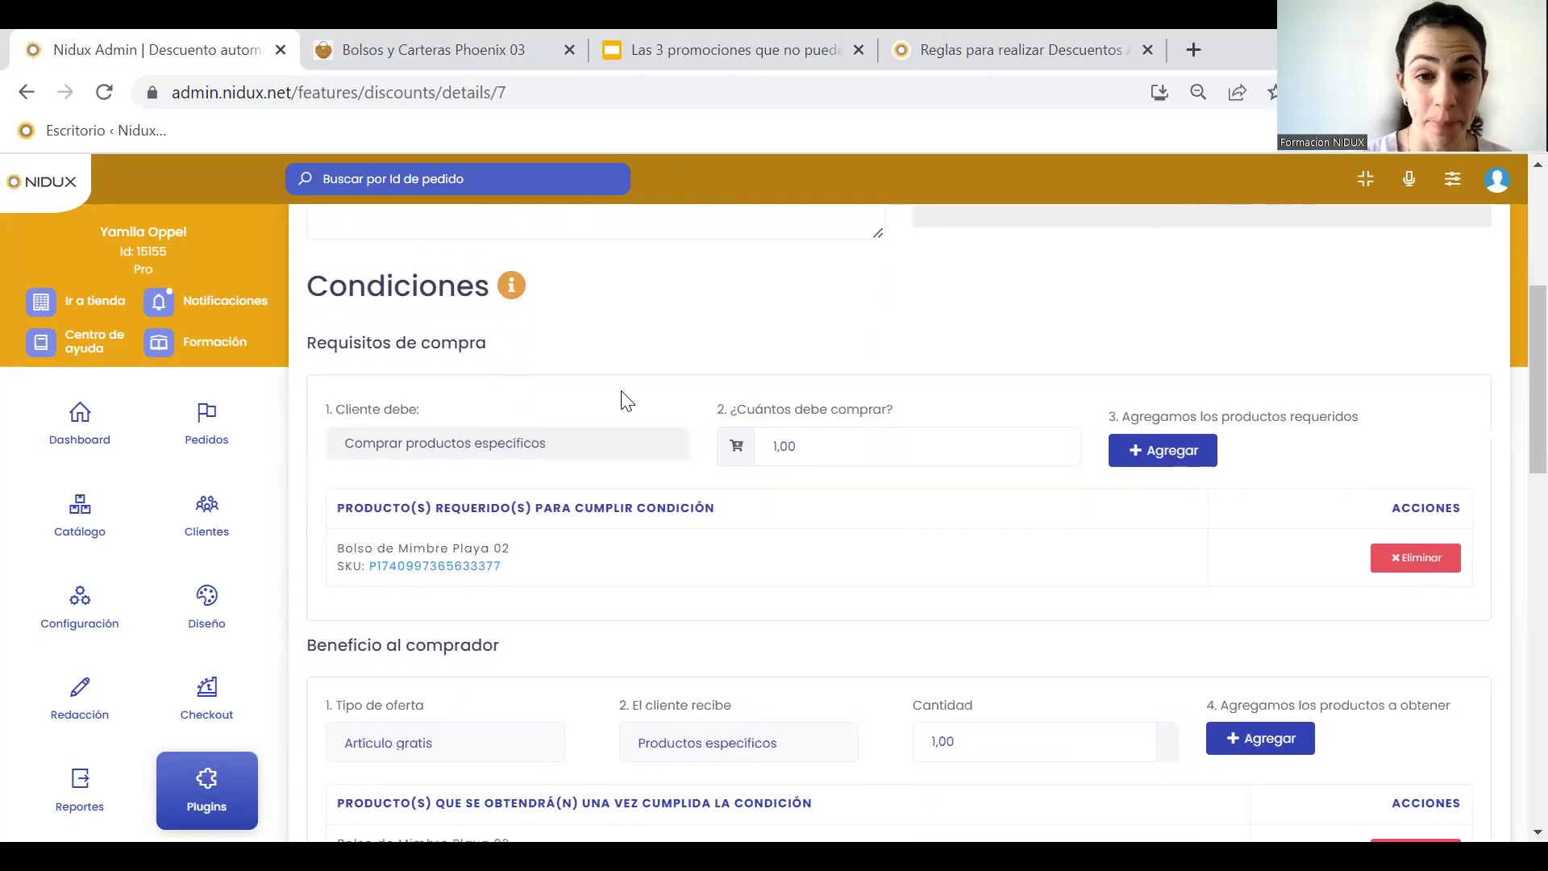
pyautogui.click(519, 444)
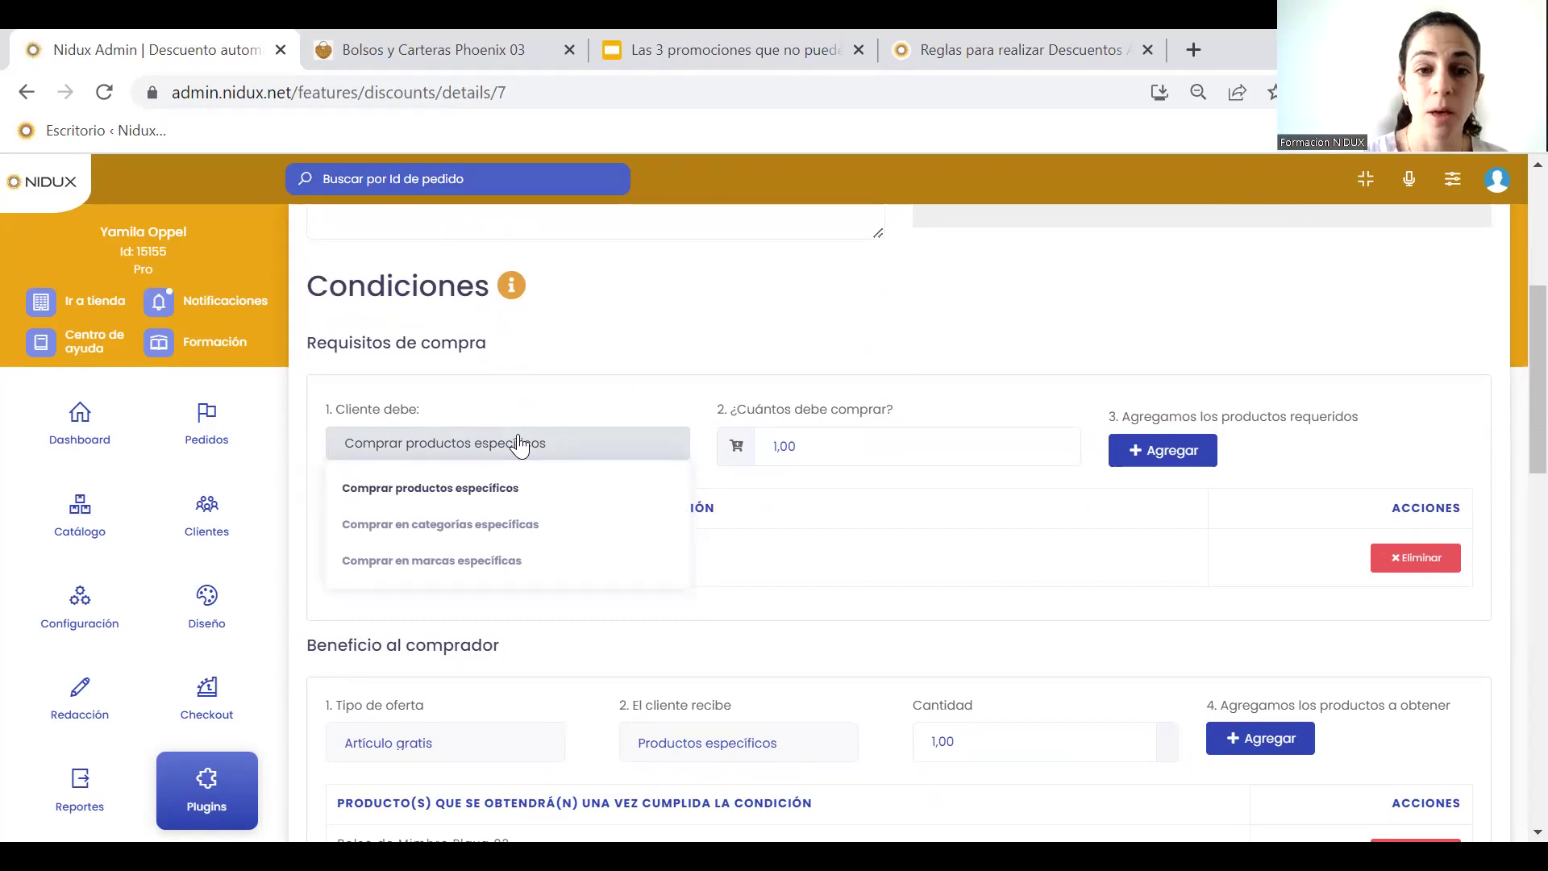
pyautogui.click(709, 347)
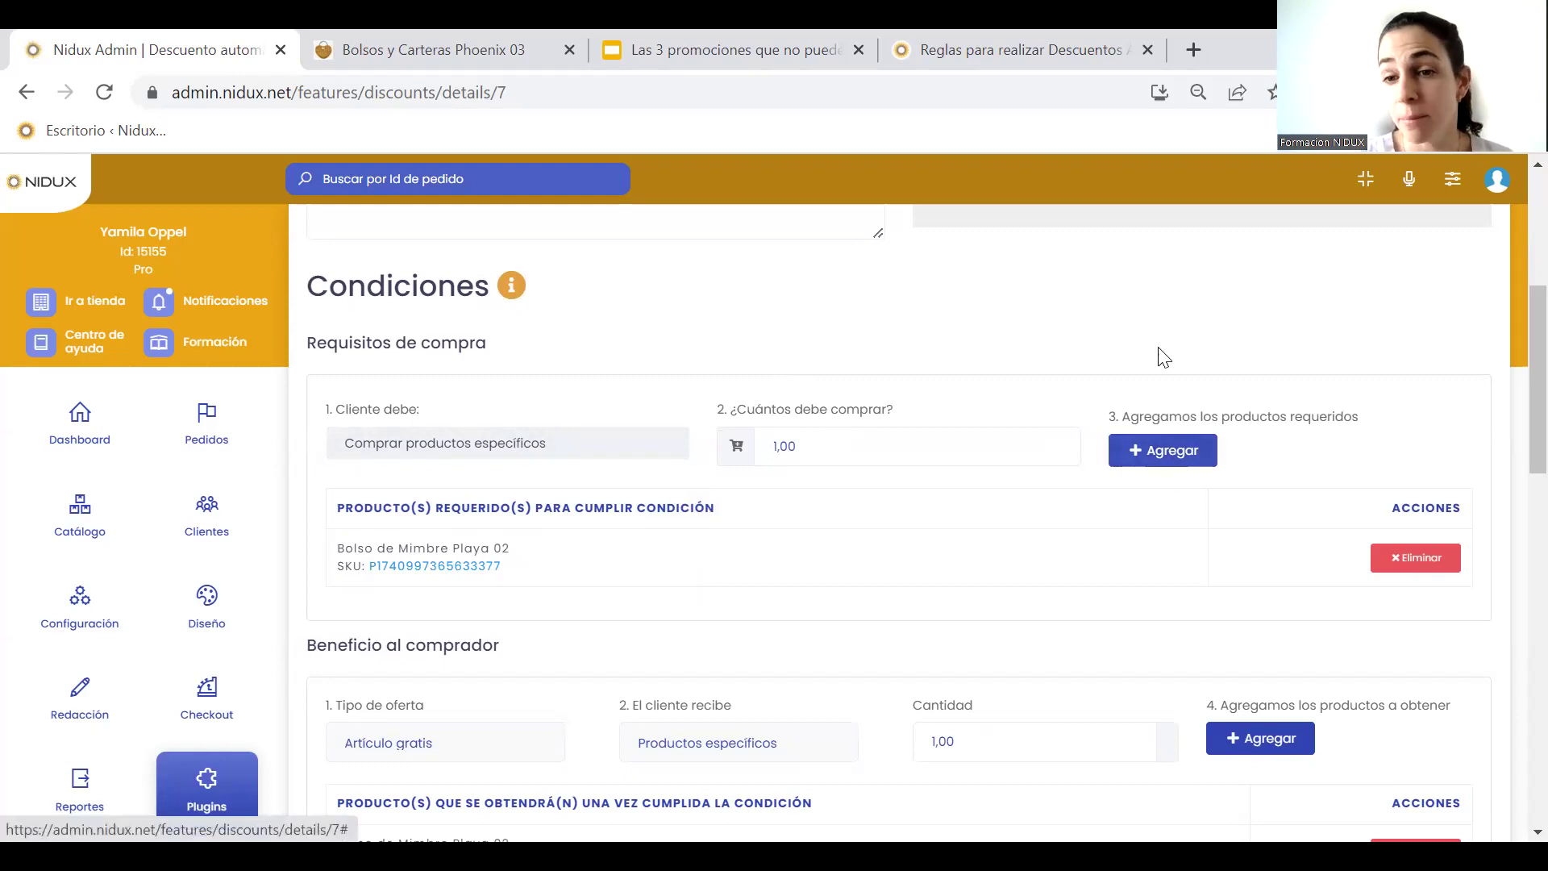
pyautogui.click(1198, 450)
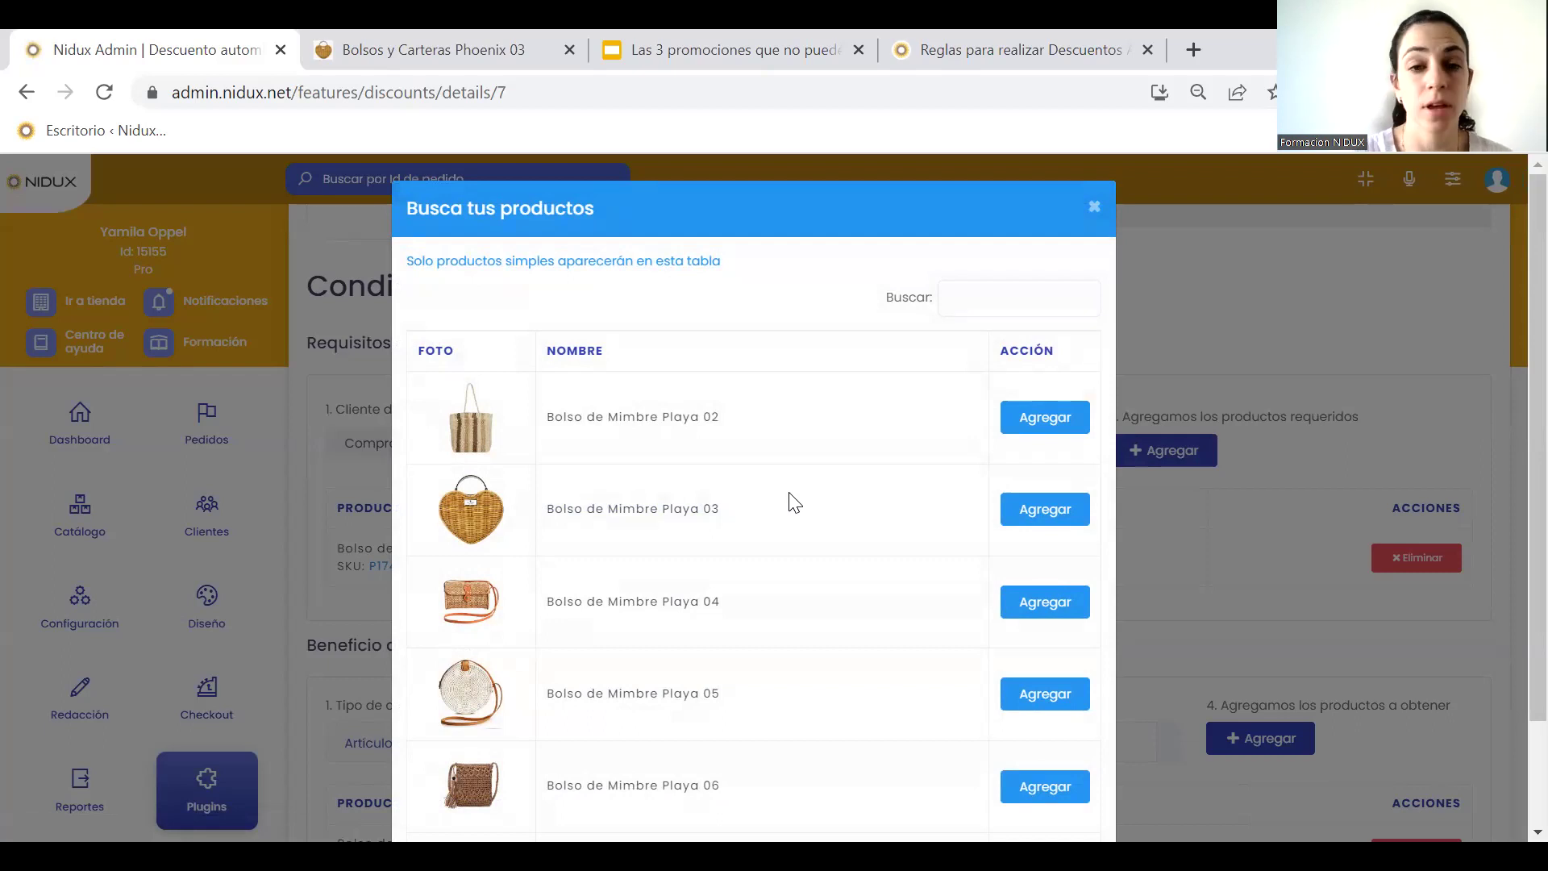
pyautogui.click(1094, 208)
# Review the Tipo de oferta and El cliente recibe options under Beneficio al comprador, keeping Artículo gratis and Productos específicos
pyautogui.scroll(-1, 865, 501)
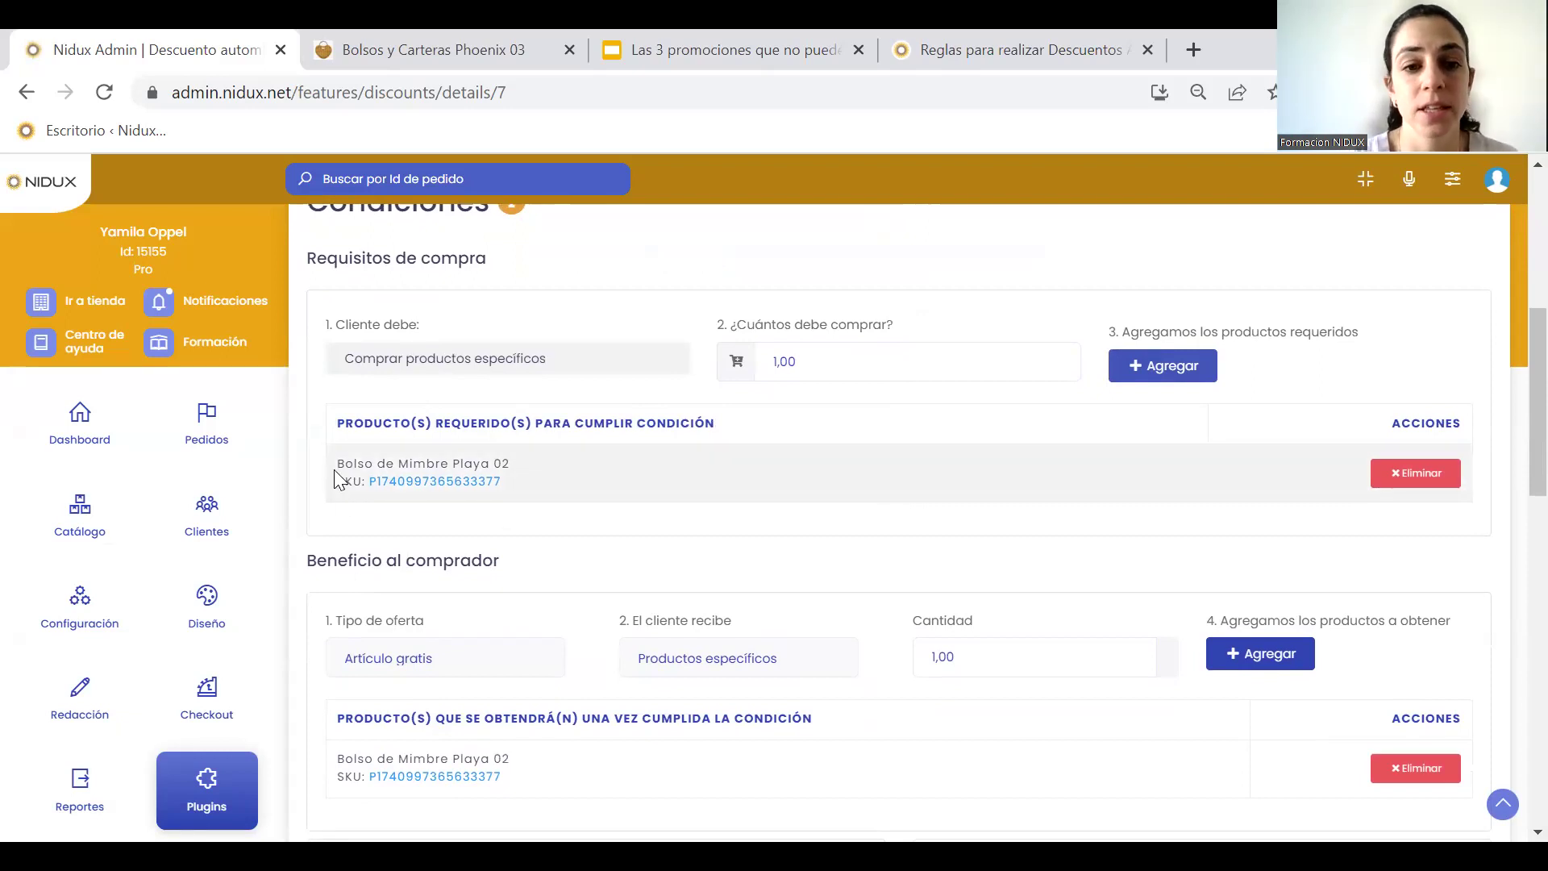
pyautogui.scroll(-2, 467, 525)
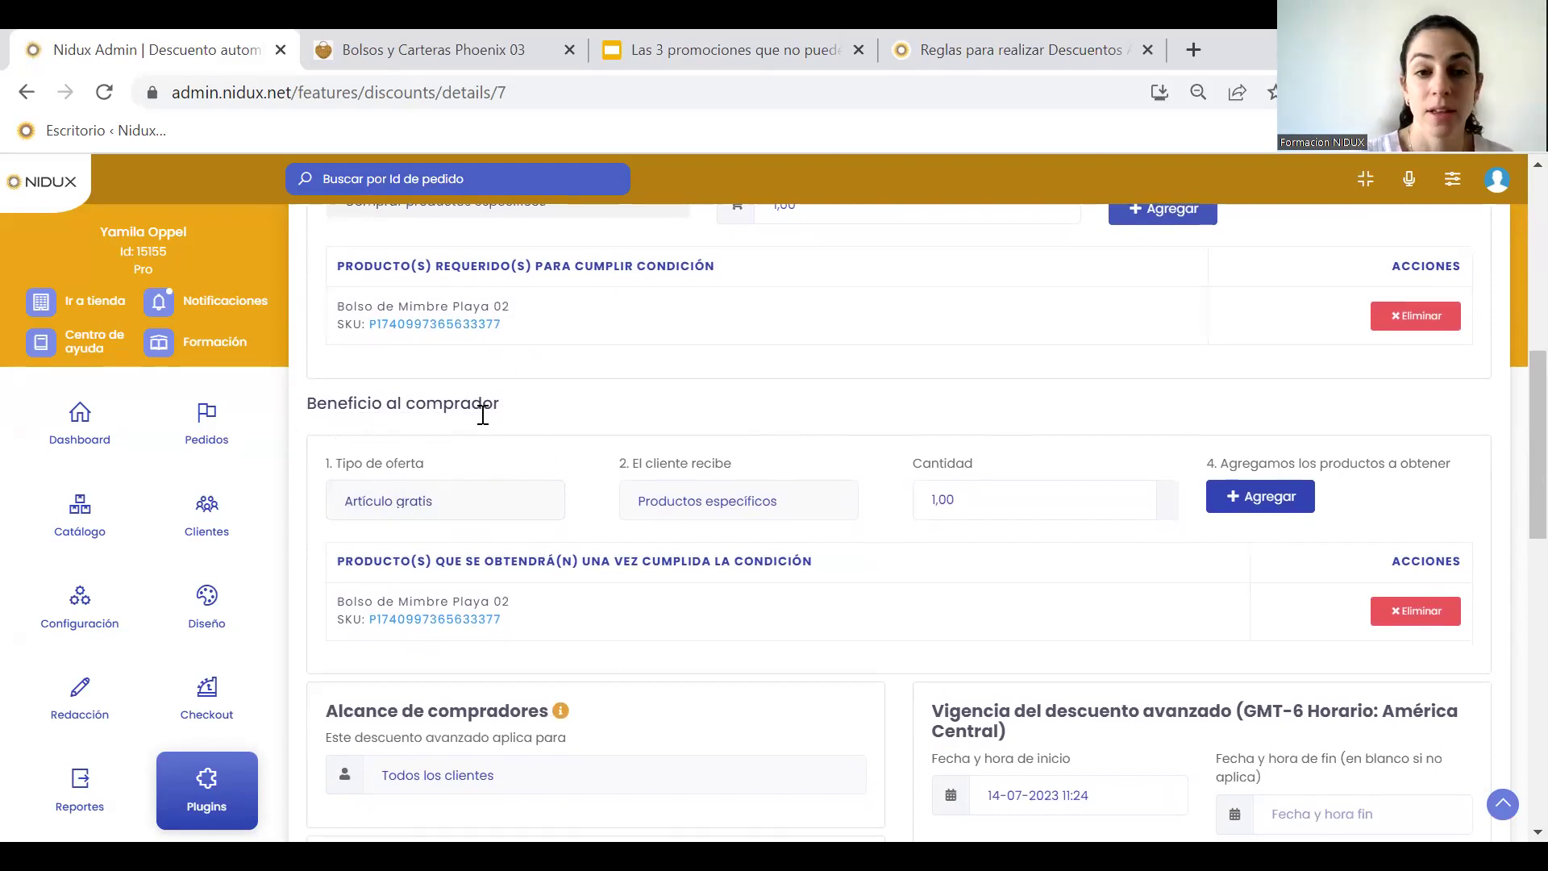
pyautogui.click(412, 504)
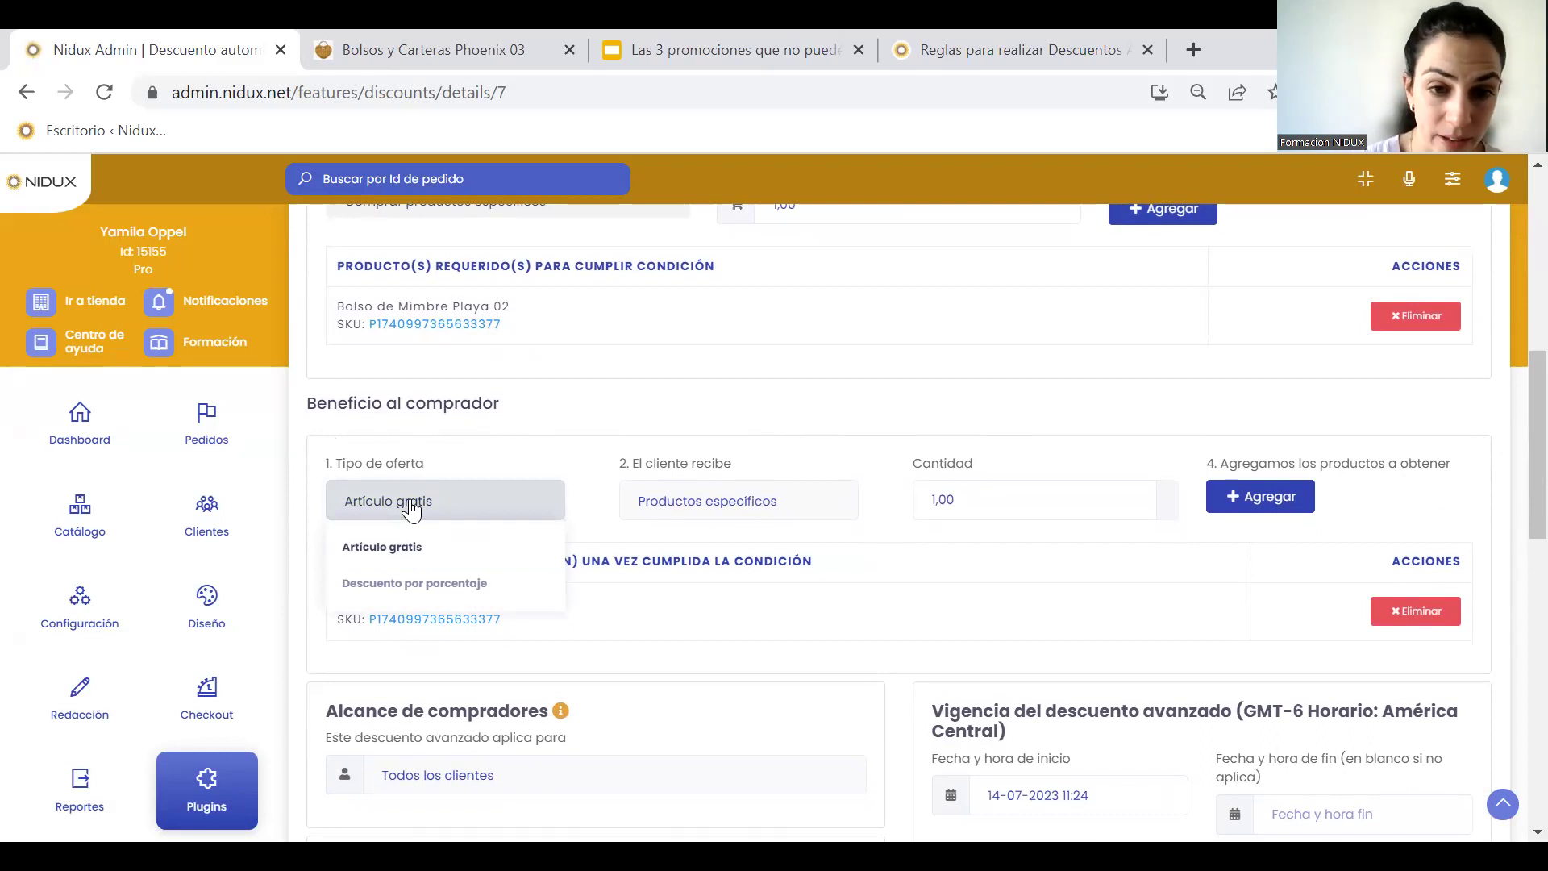
pyautogui.click(431, 508)
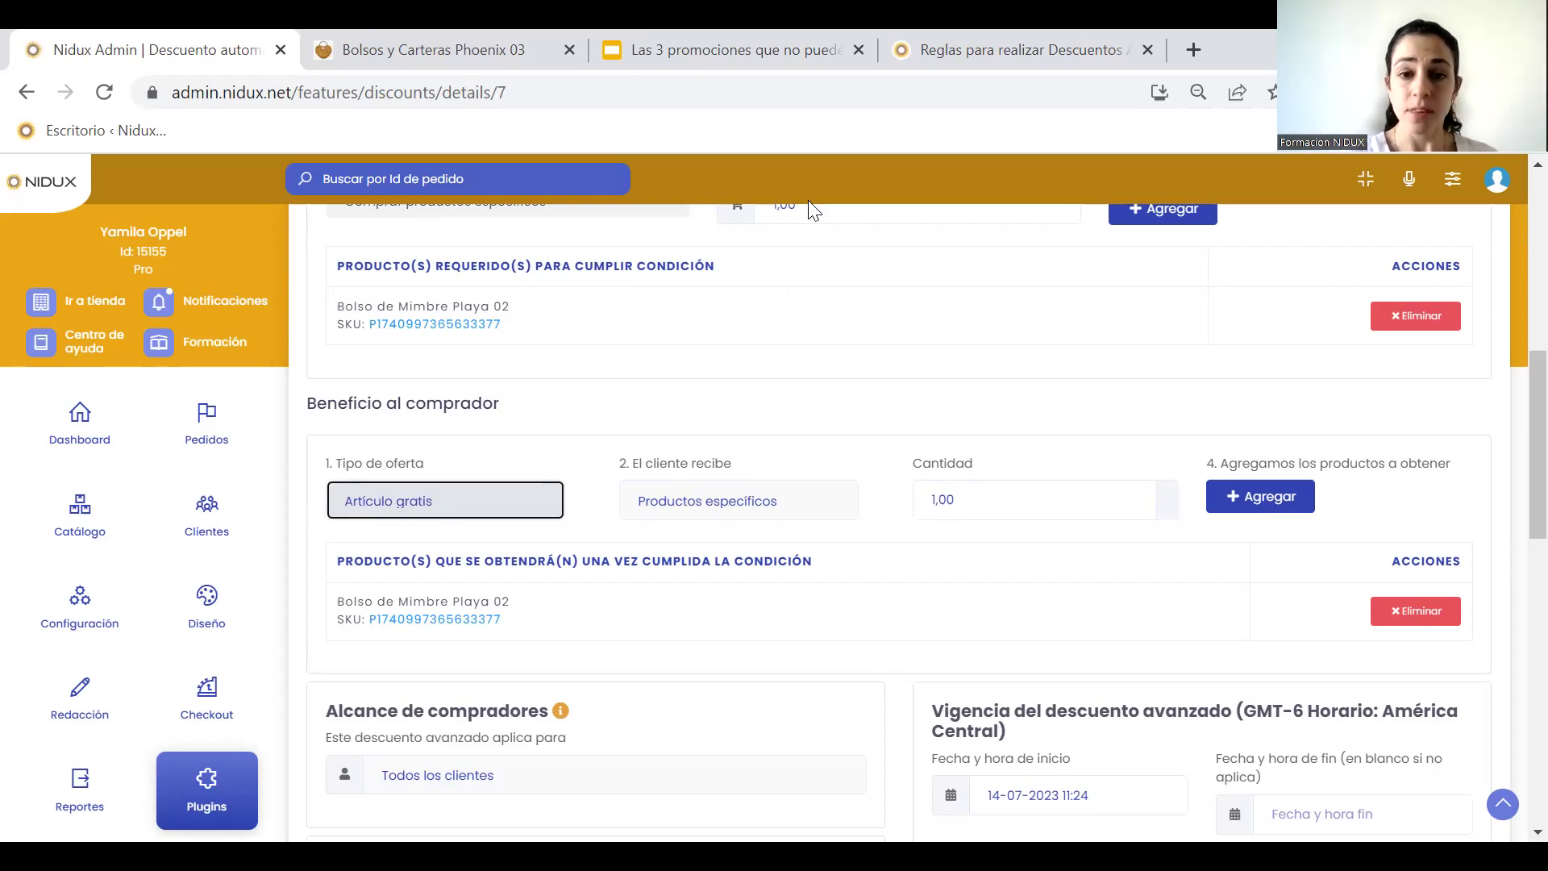
pyautogui.click(750, 518)
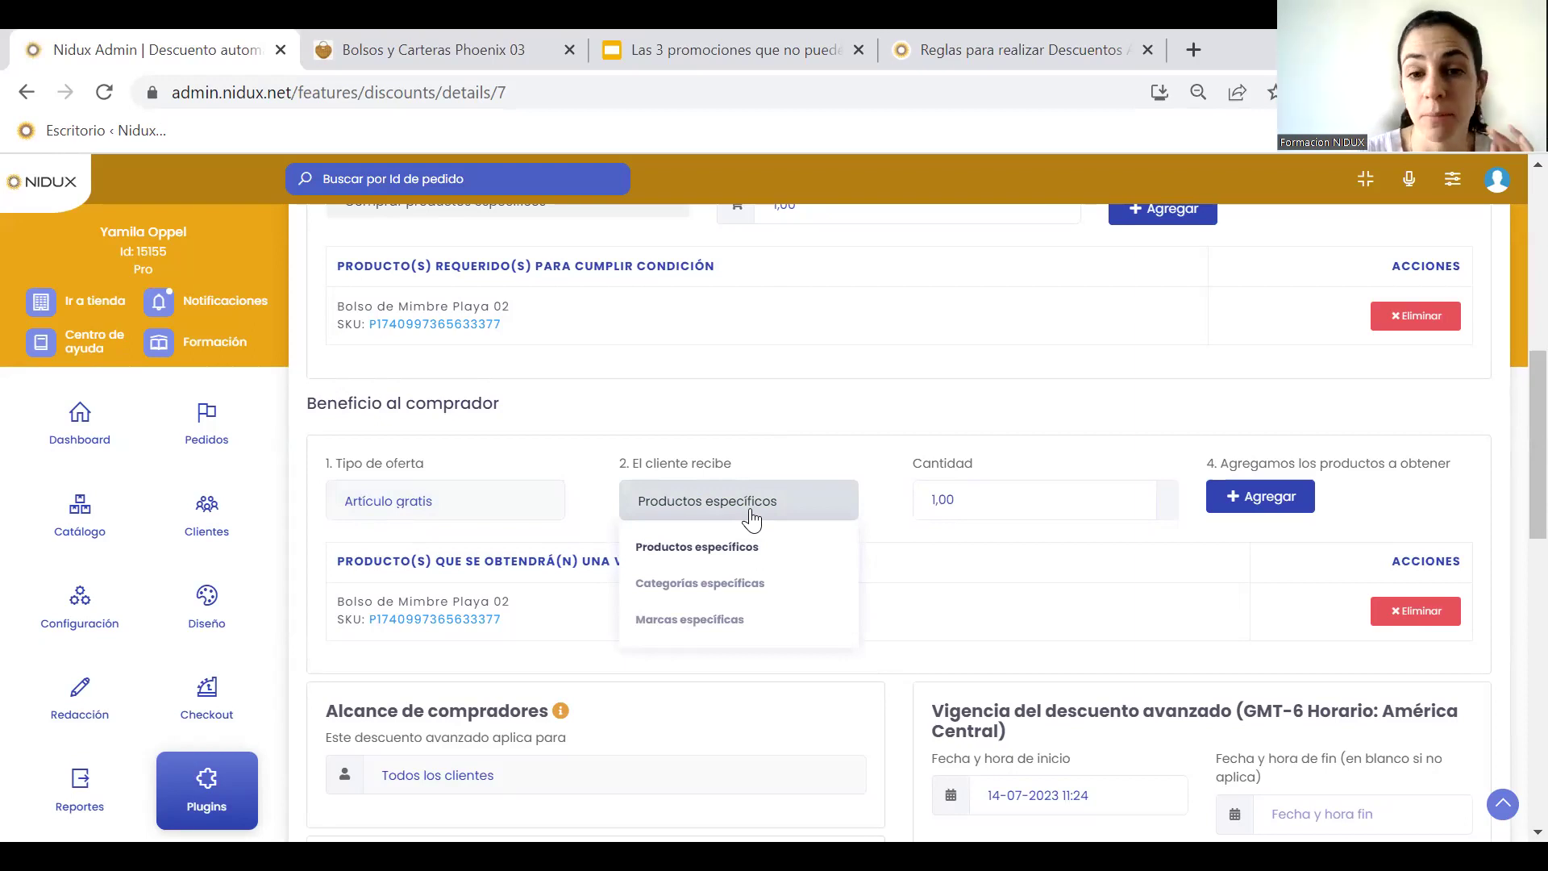
pyautogui.click(751, 518)
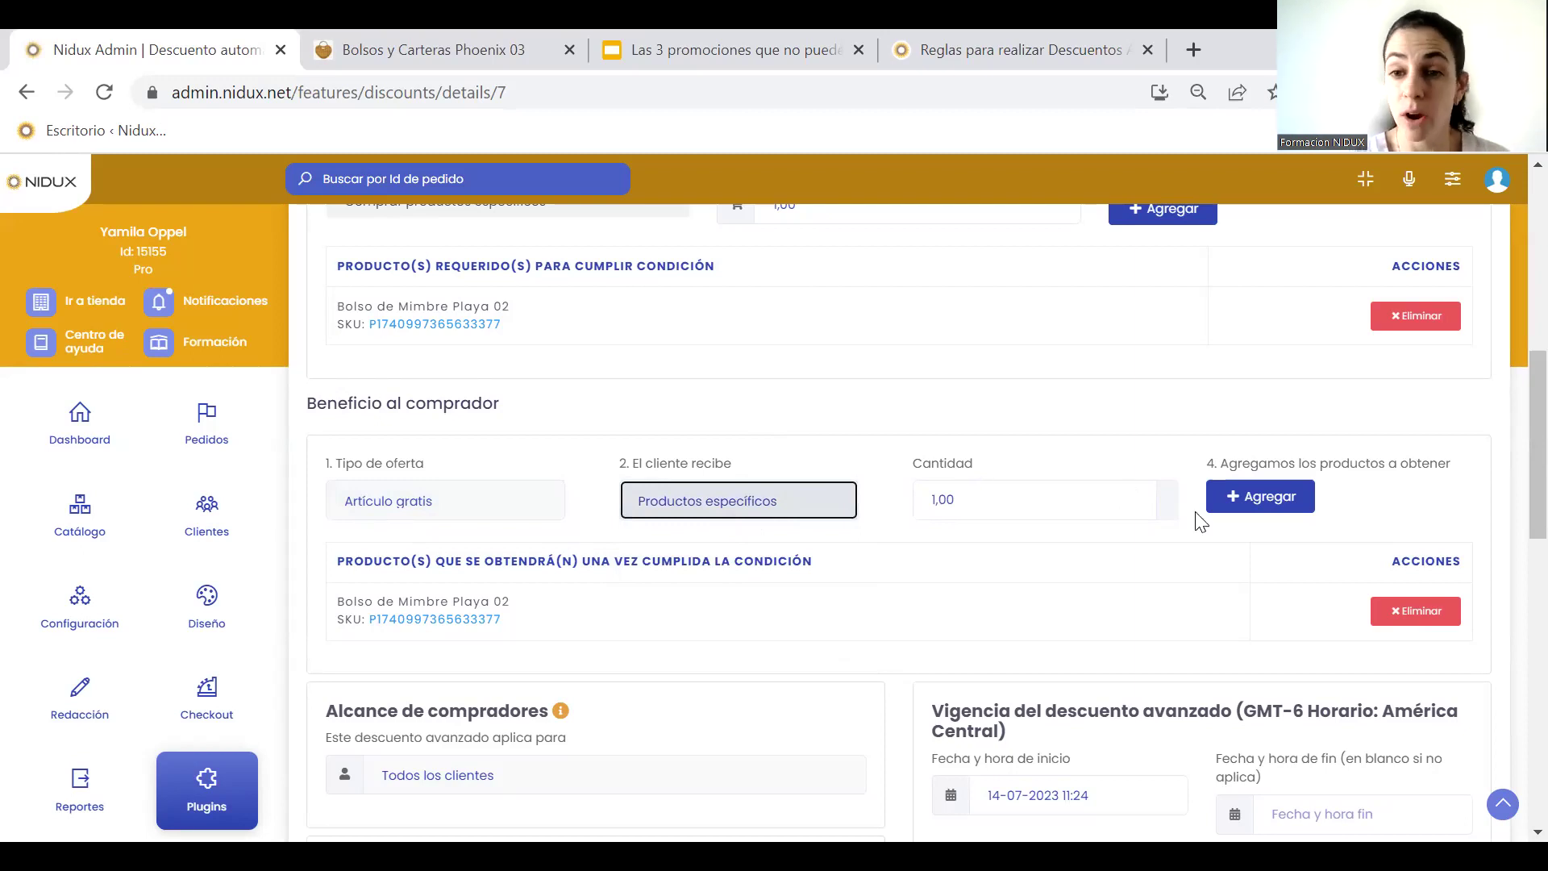
# Browse to the second page of products available as the buyer's benefit and close the list without adding any
pyautogui.click(1263, 501)
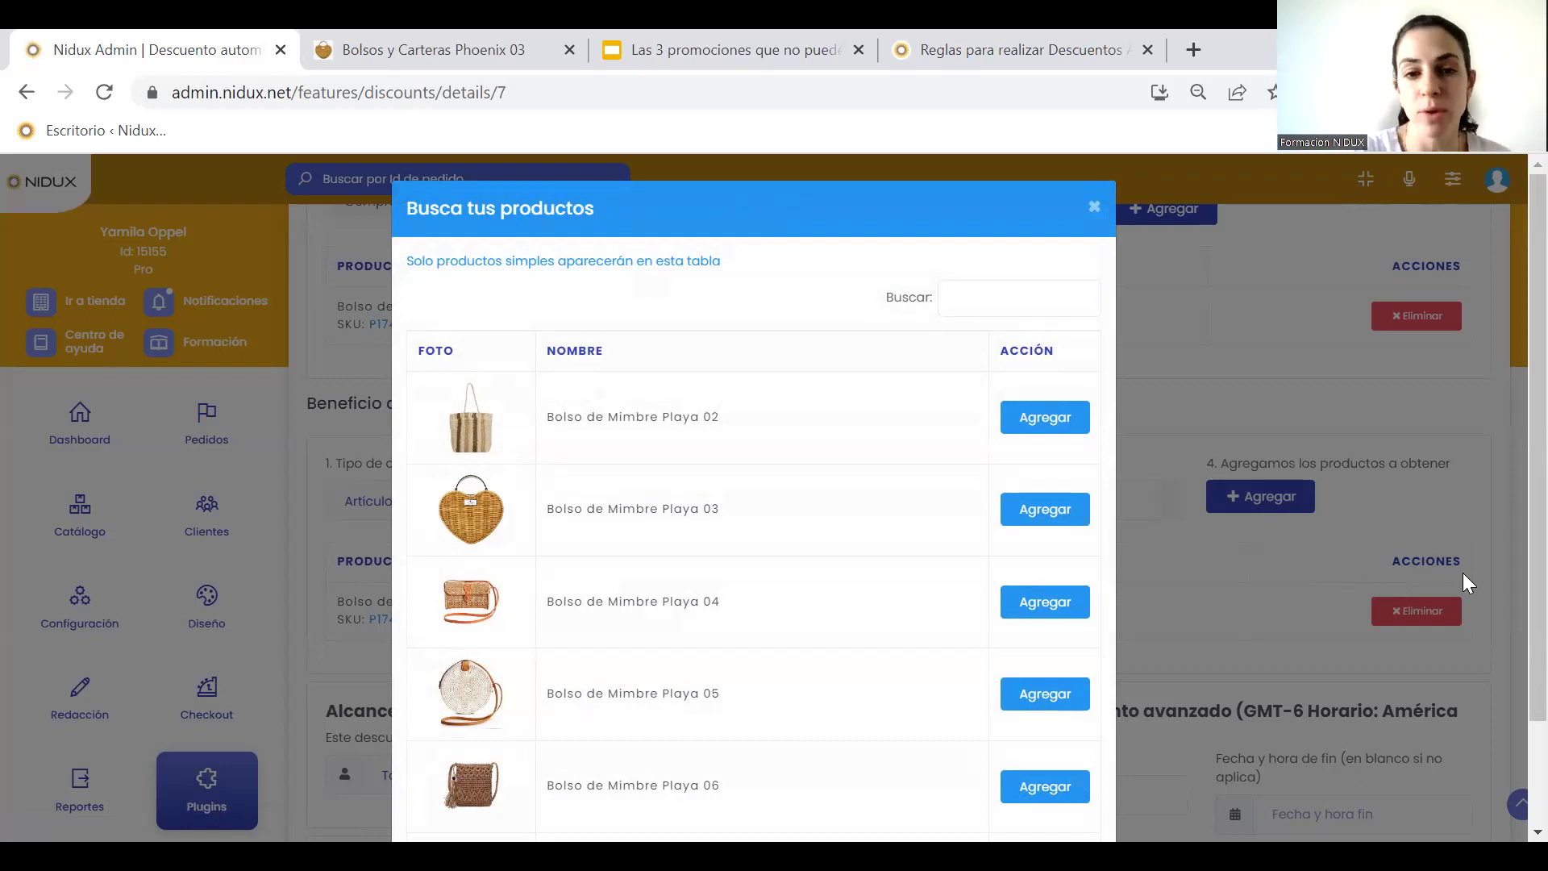
pyautogui.scroll(-2, 892, 639)
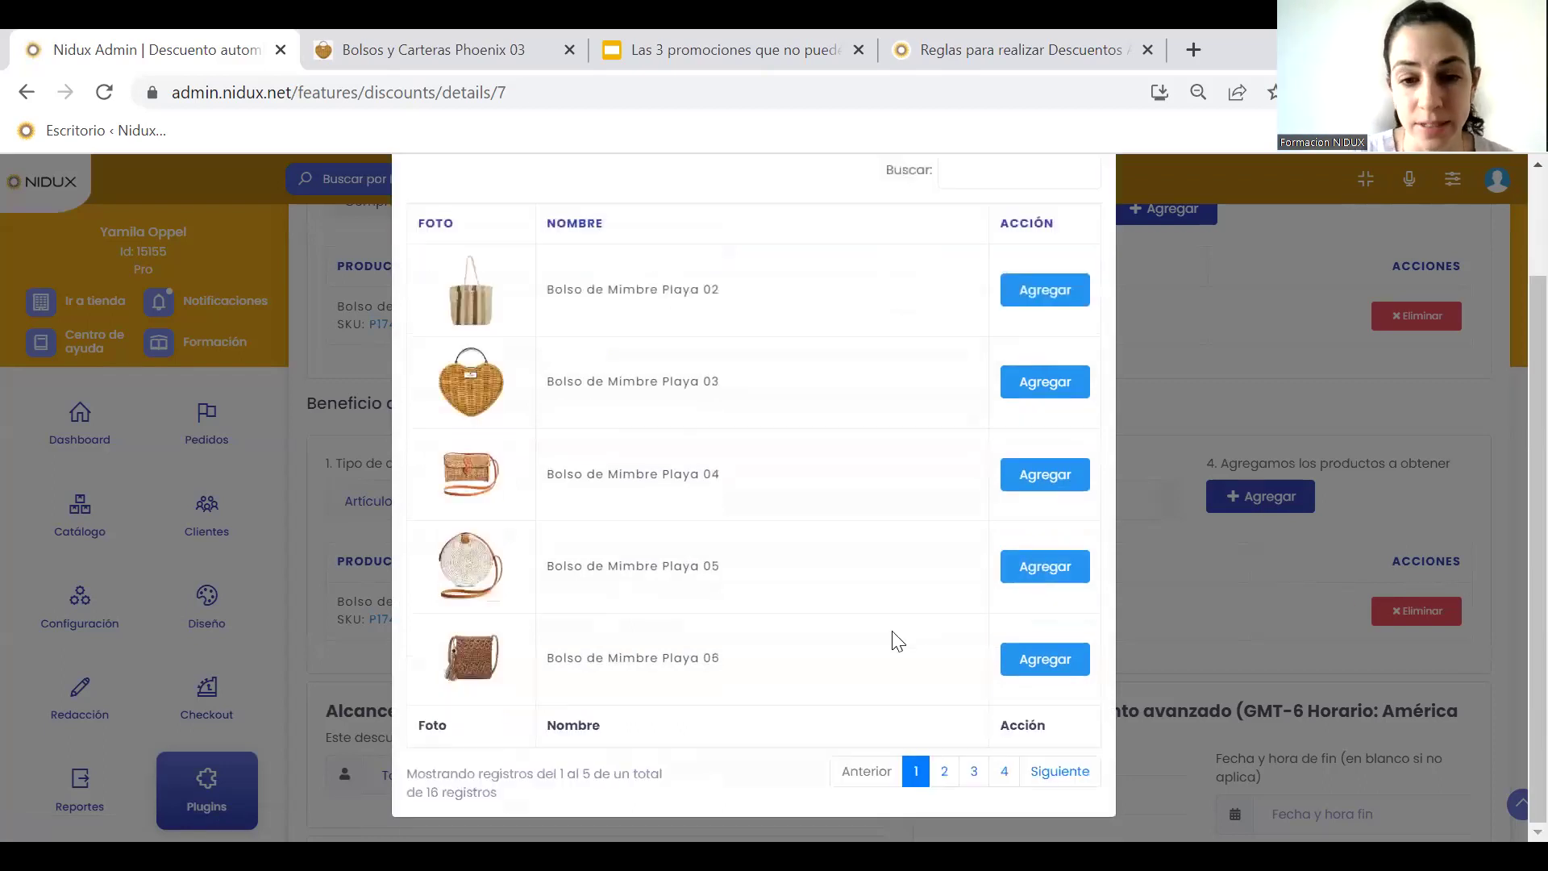
pyautogui.click(944, 771)
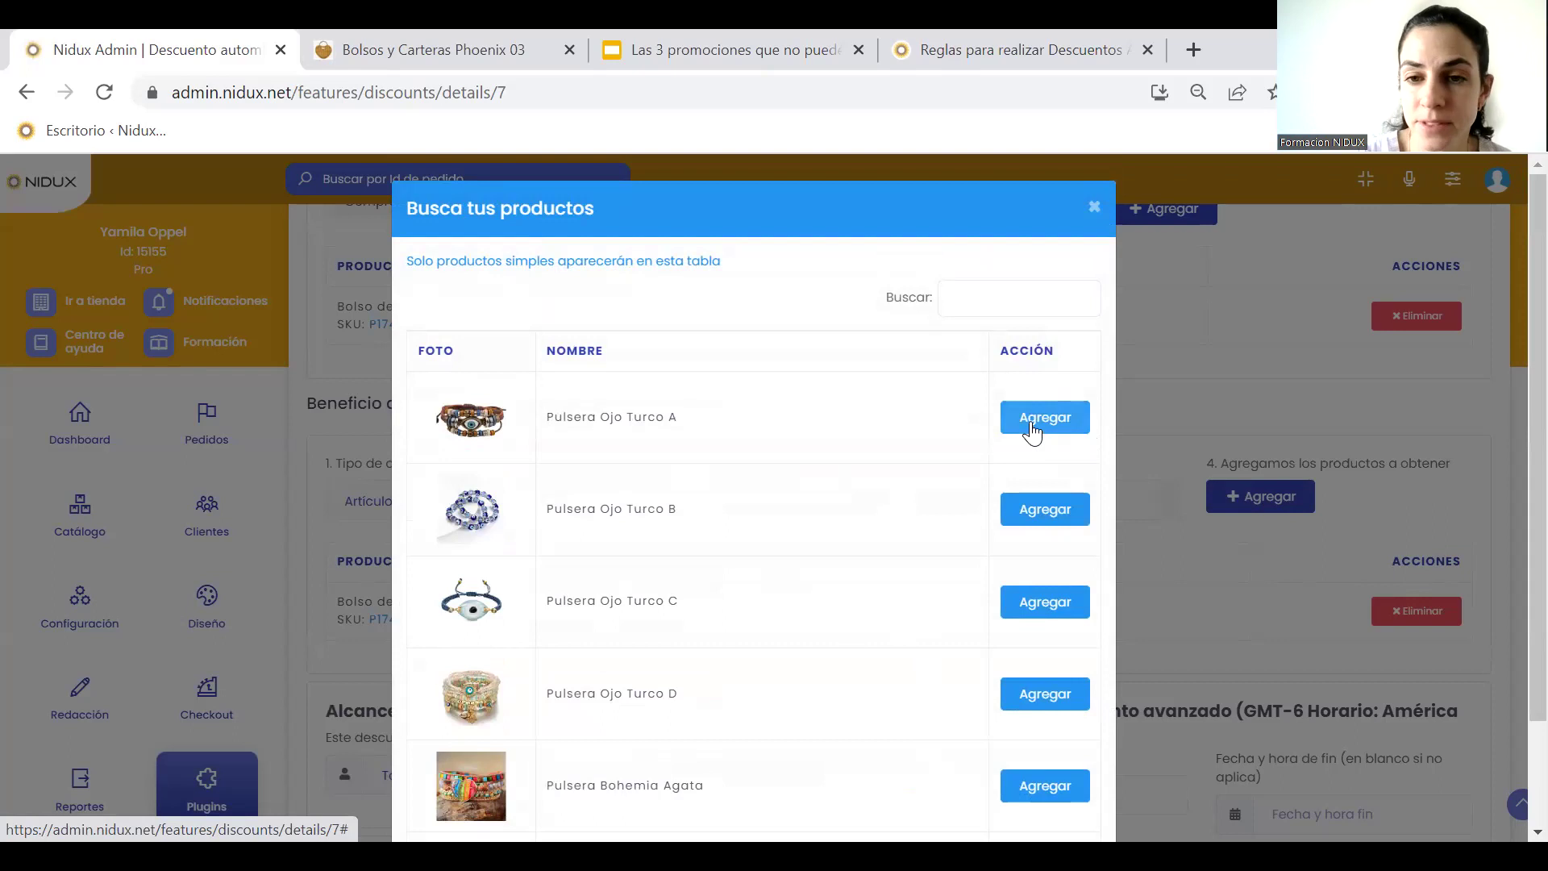
pyautogui.click(1095, 208)
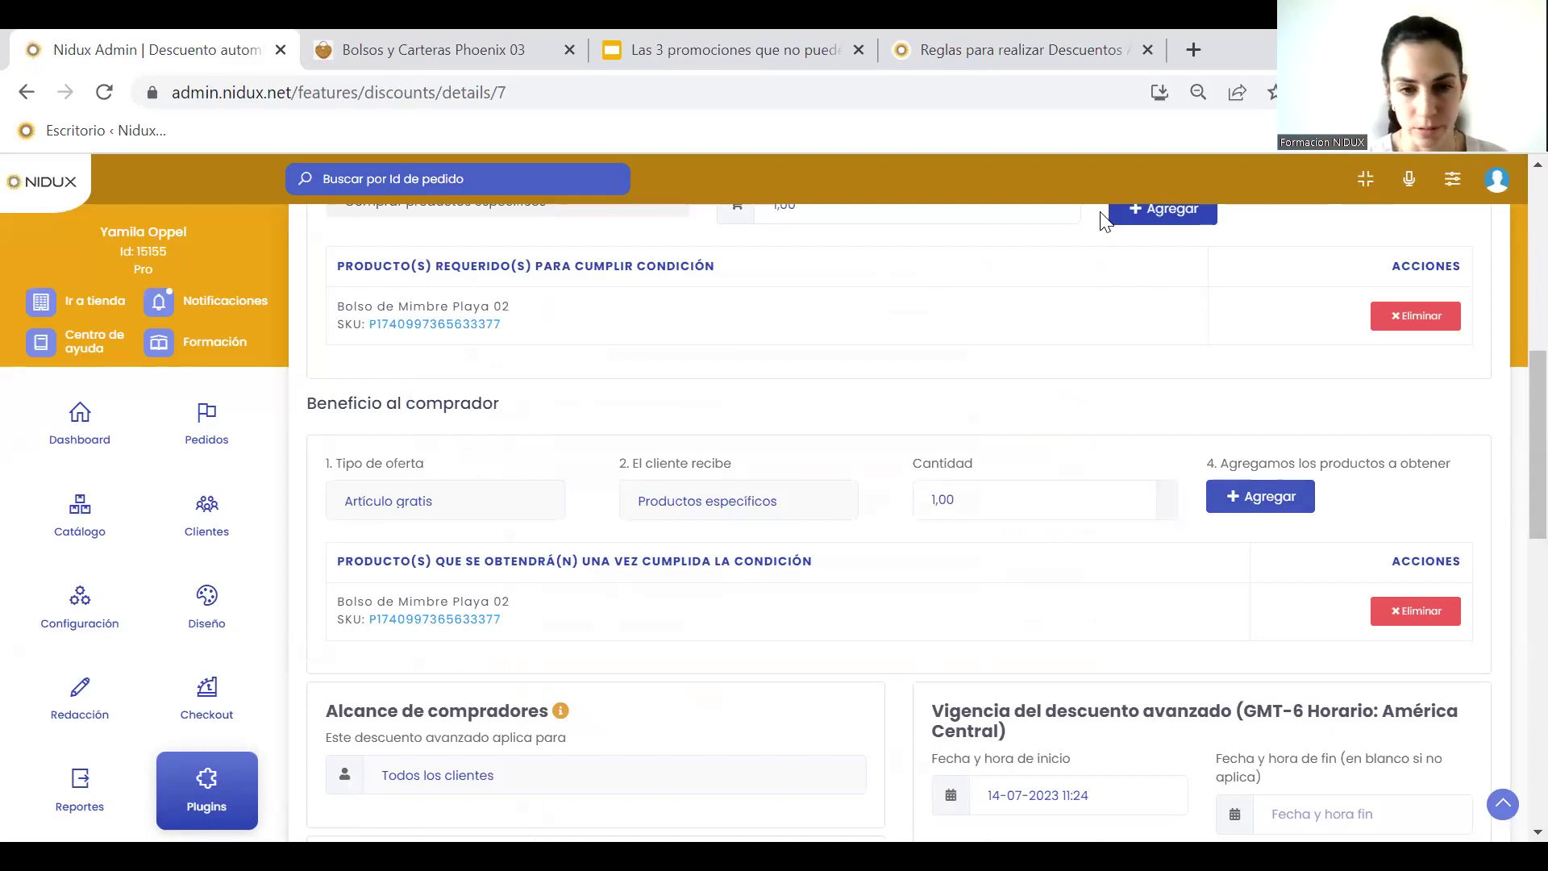
# Review the Alcance de compradores options, validity settings and limits, switching Limitar a solo un descuento por cliente on and back off
pyautogui.scroll(-5, 809, 487)
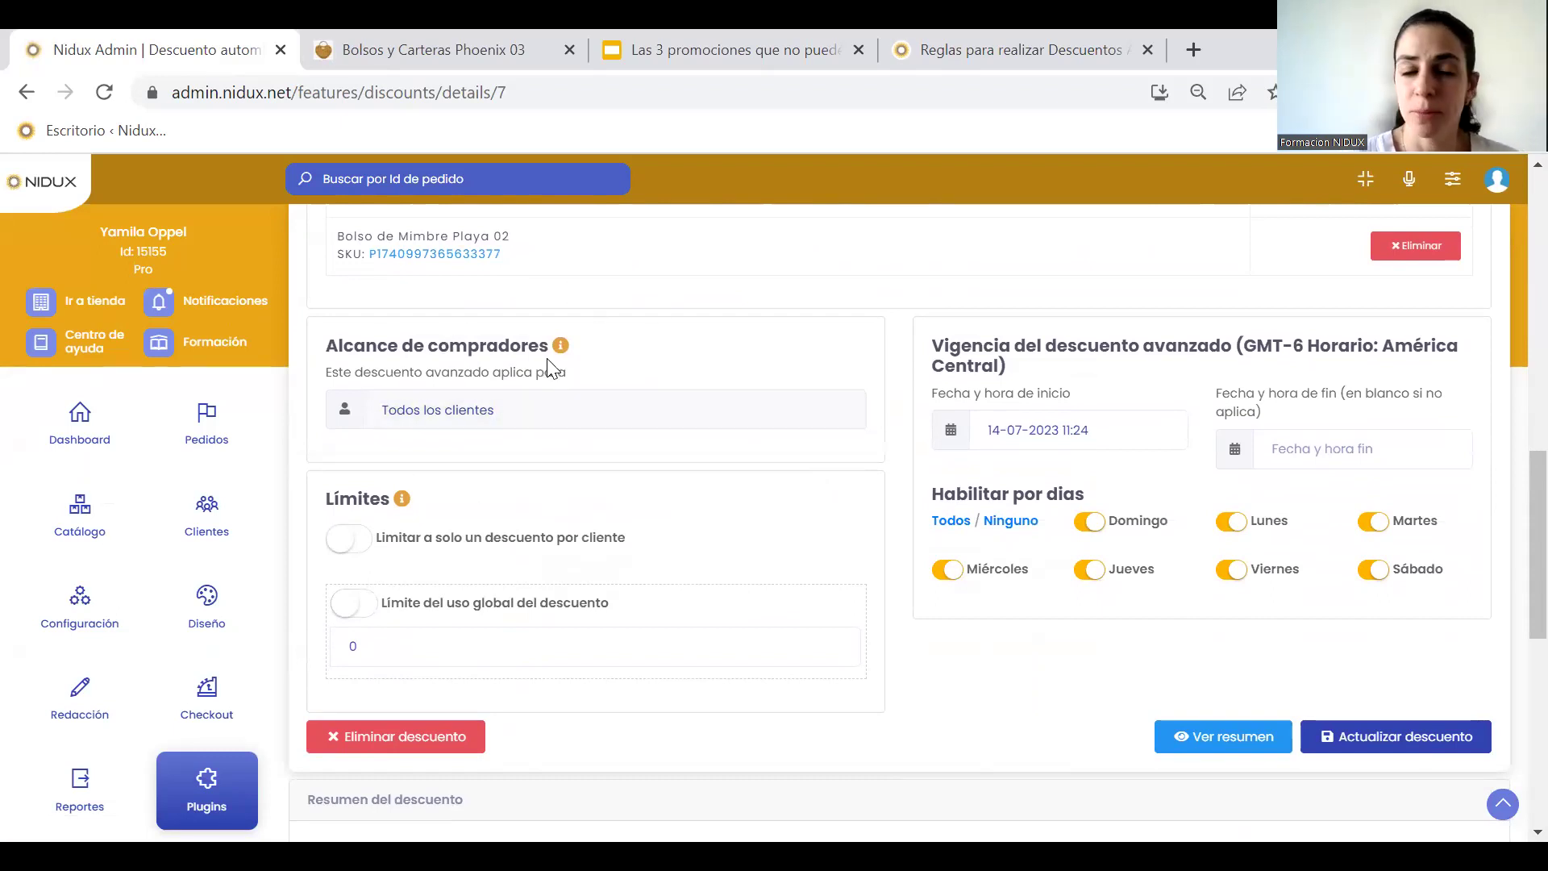
pyautogui.click(517, 420)
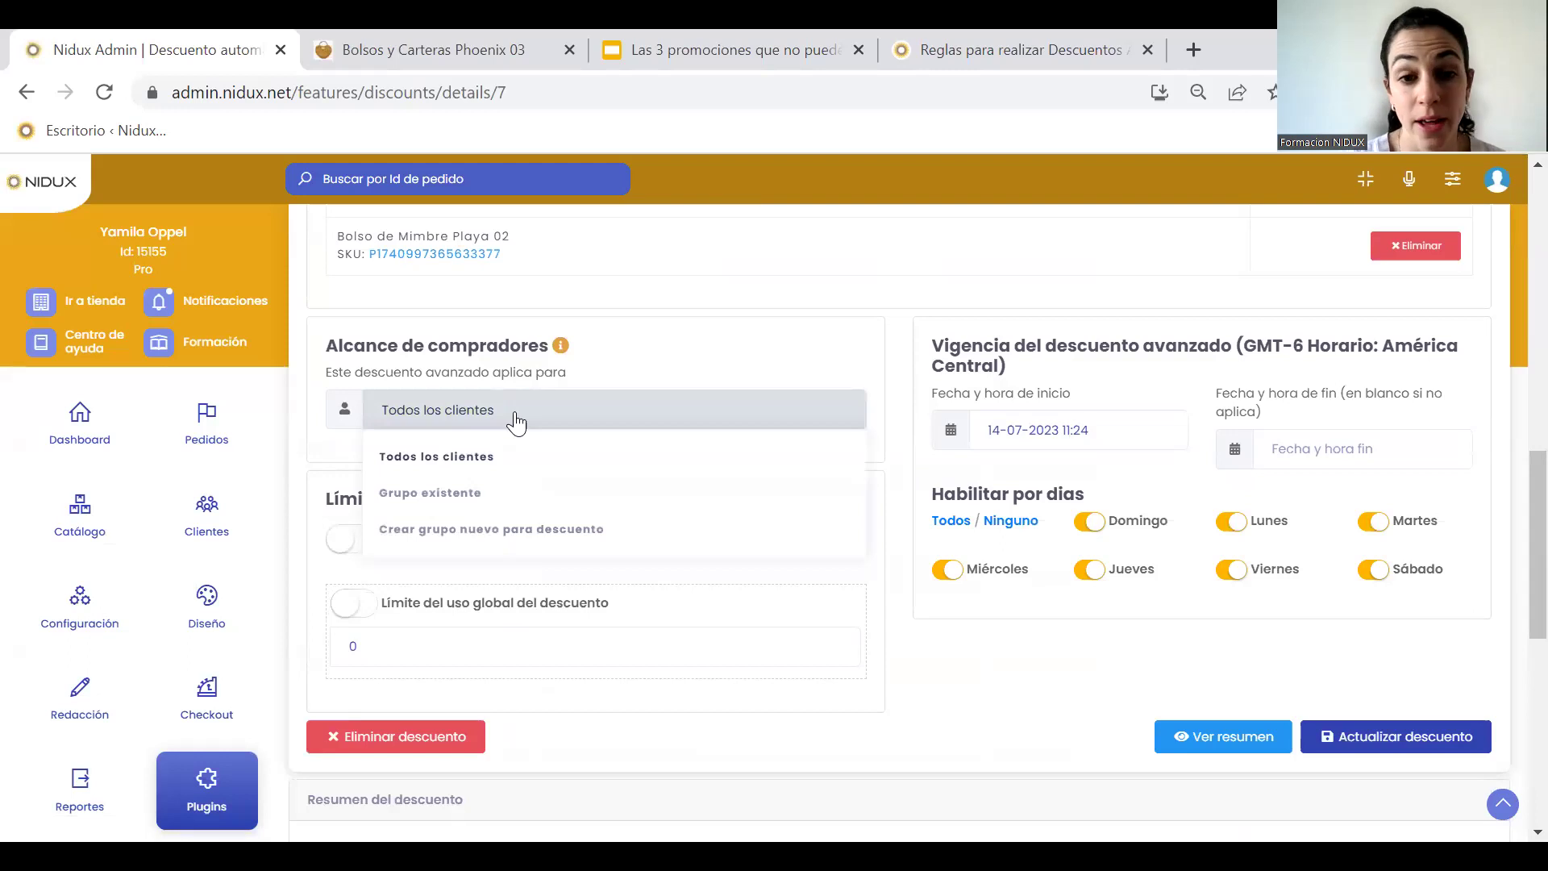
pyautogui.click(810, 322)
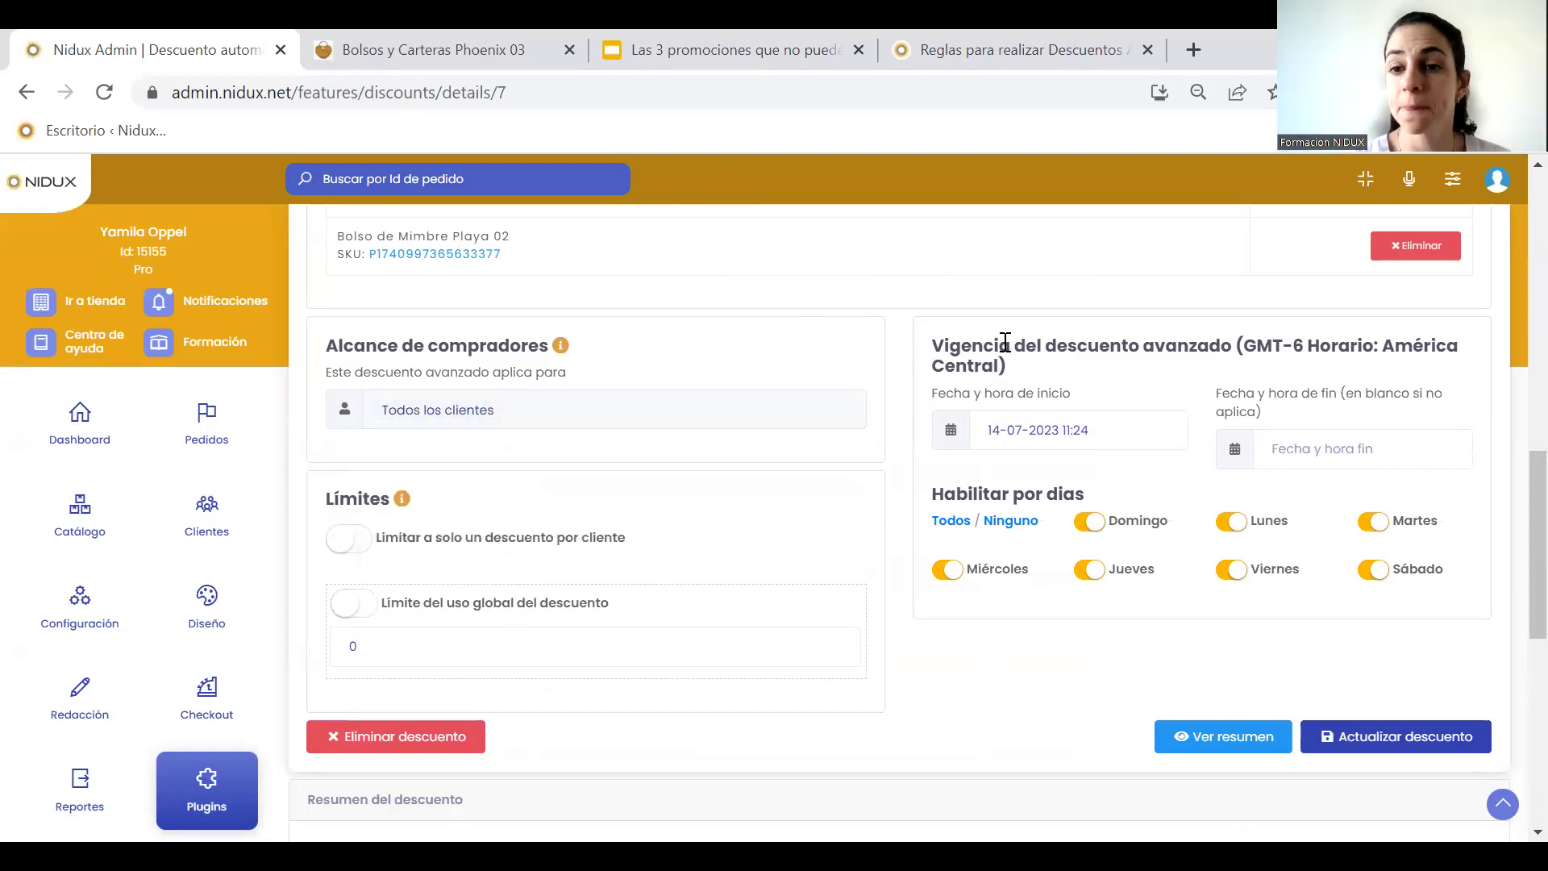
pyautogui.scroll(1, 1002, 346)
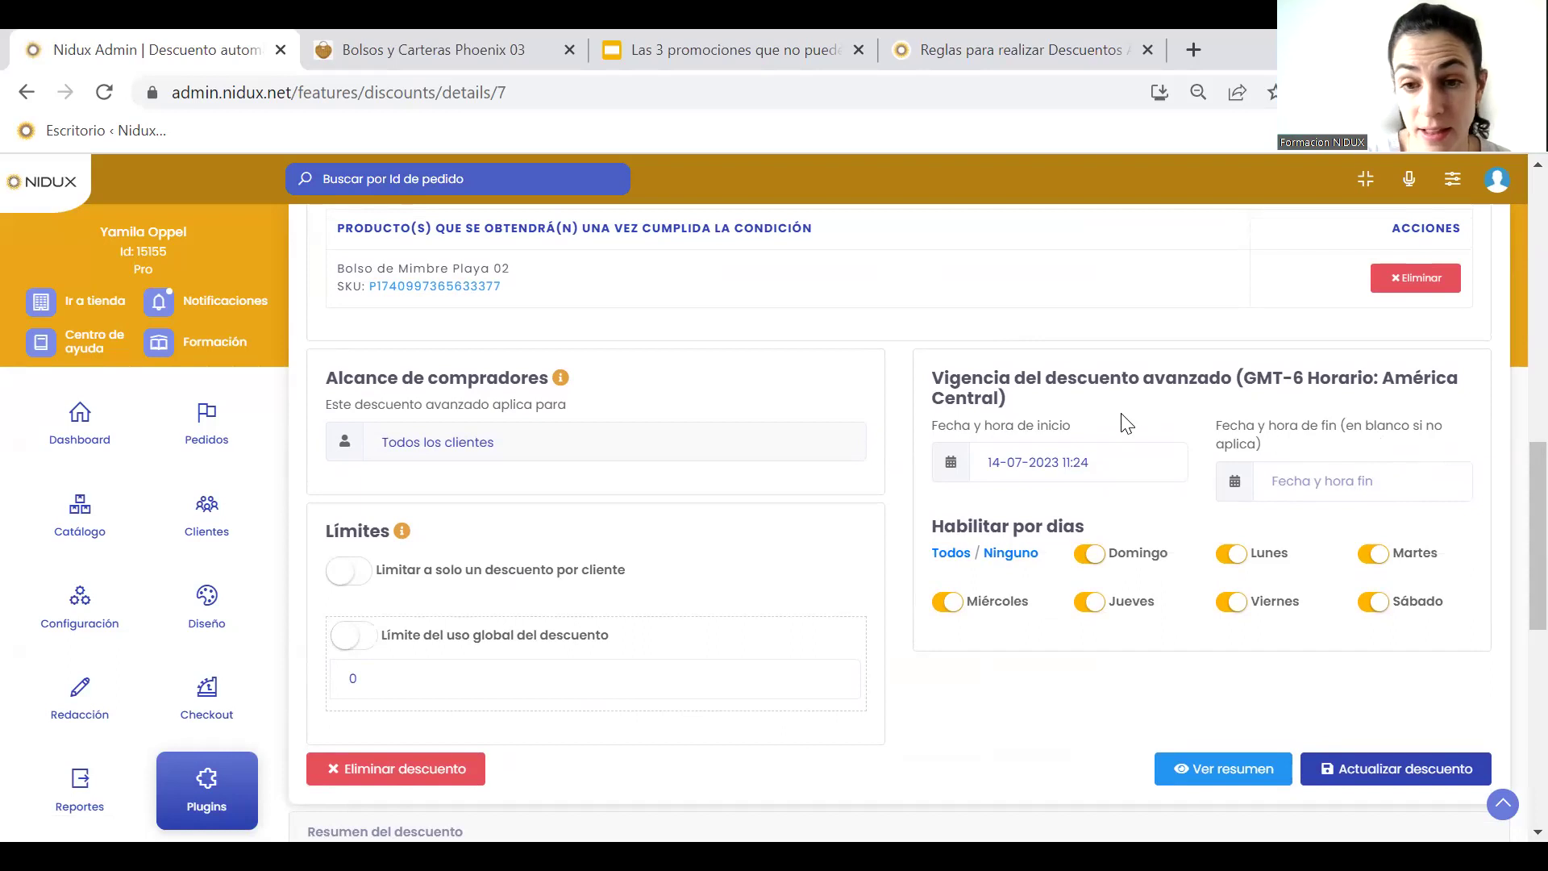
pyautogui.scroll(-3, 1127, 423)
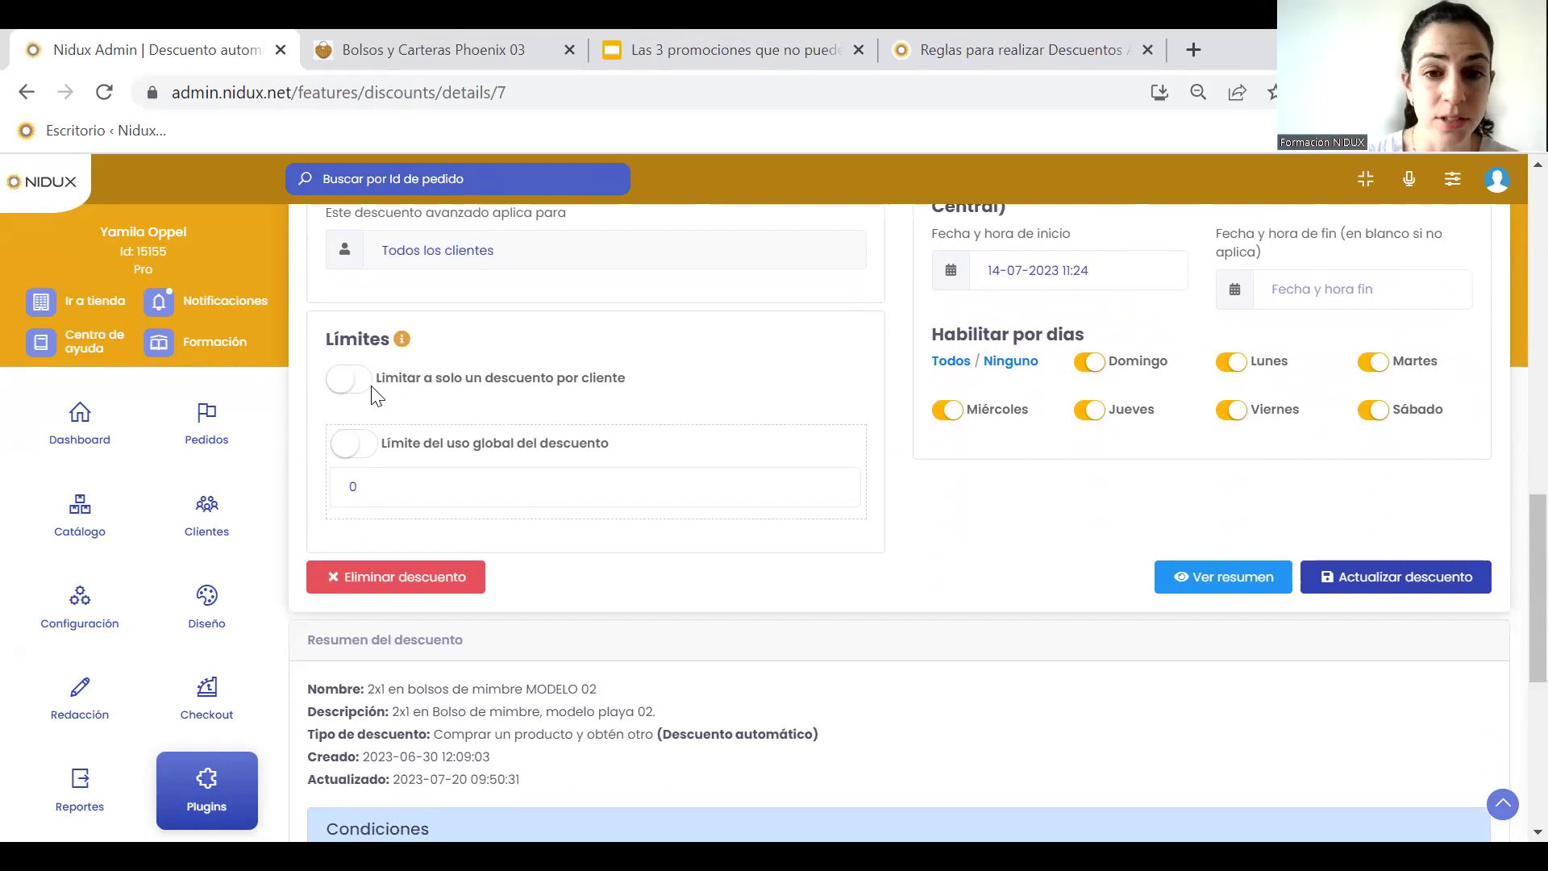
pyautogui.click(346, 385)
pyautogui.click(346, 385)
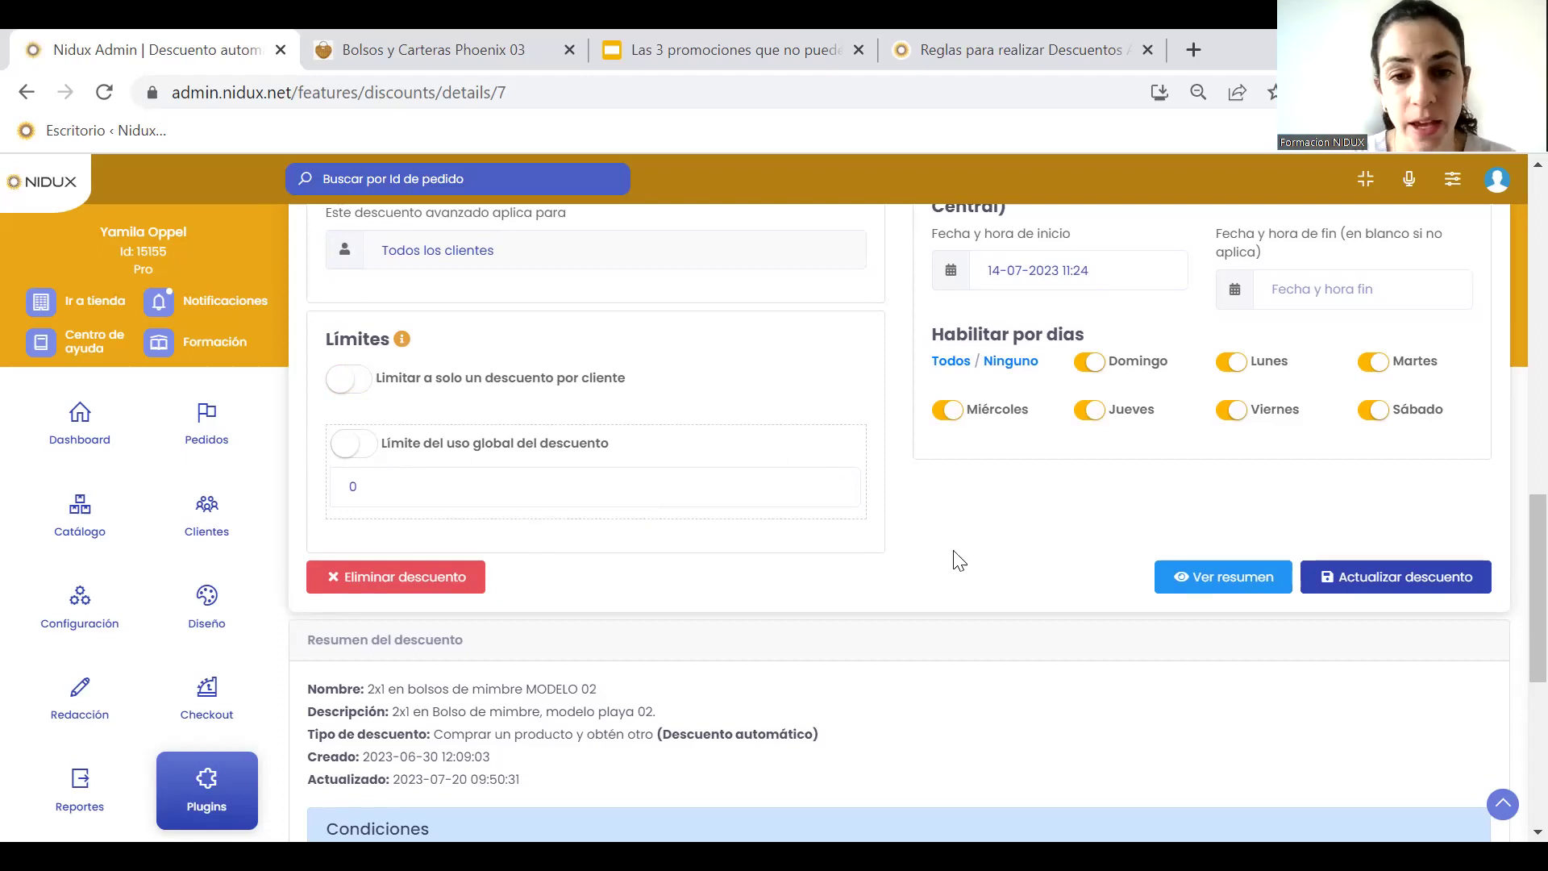
# Save the updated 2x1 en bolsos de mimbre MODELO 02 discount and dismiss the confirmation message
pyautogui.scroll(-1, 960, 561)
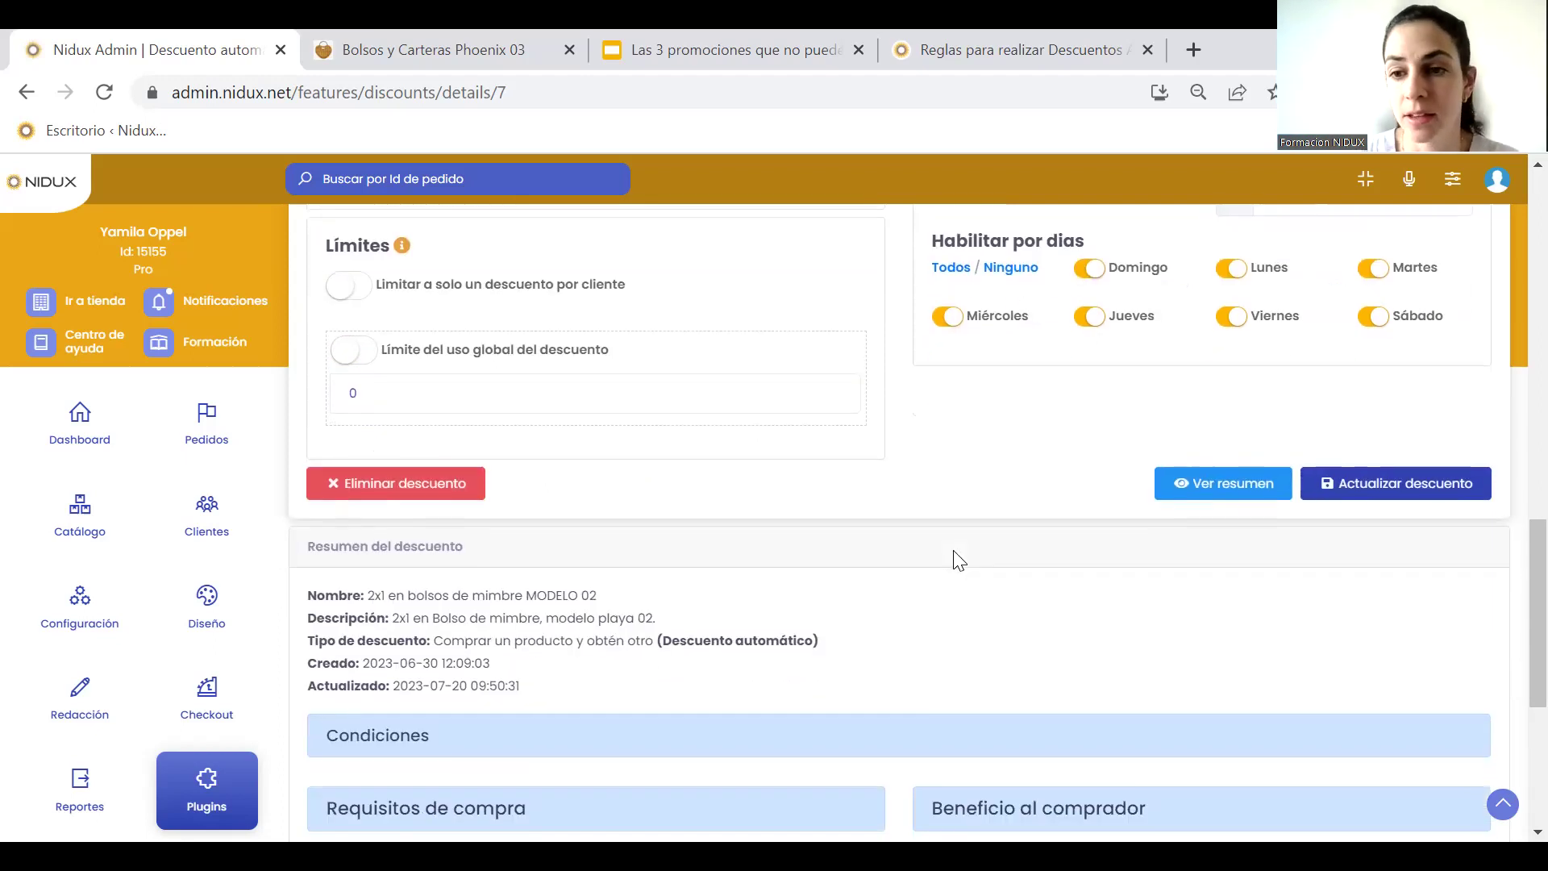
pyautogui.click(1361, 485)
pyautogui.click(706, 558)
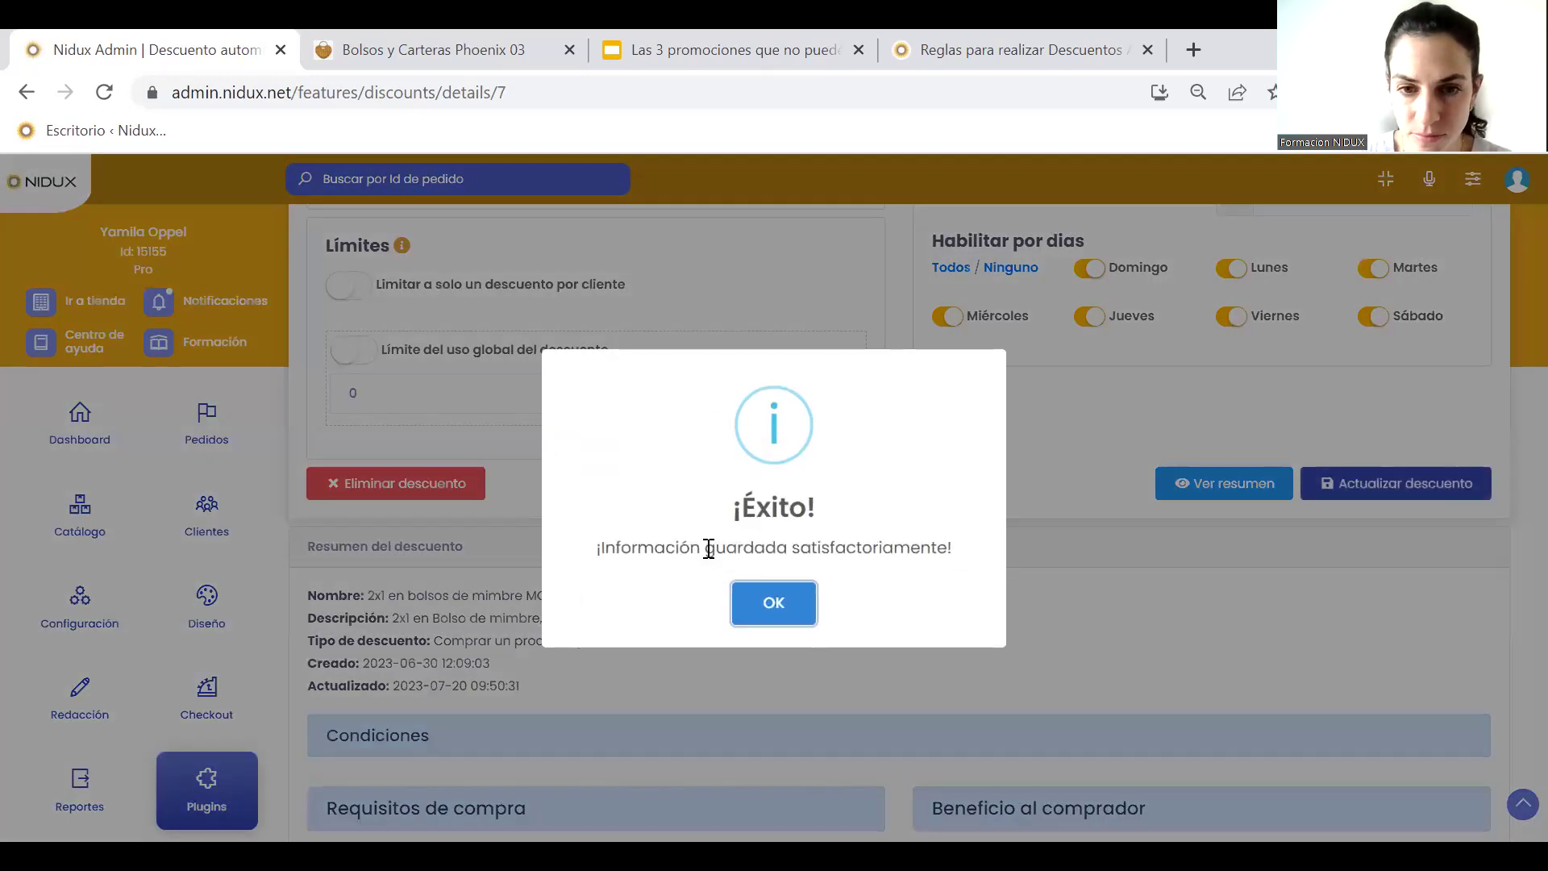
pyautogui.click(750, 596)
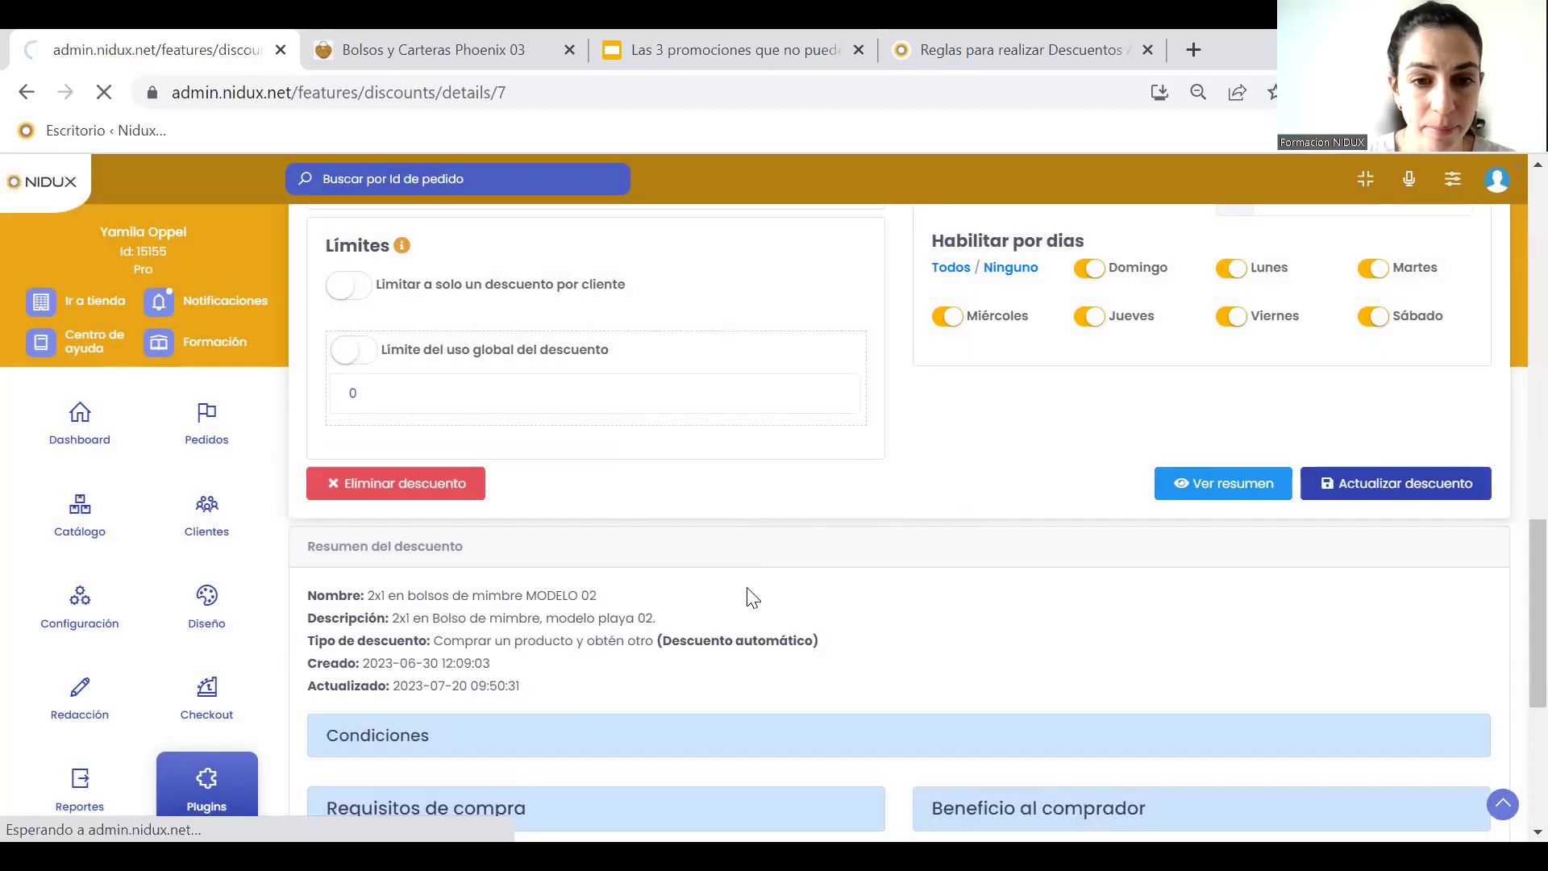
# Examine the saved discount's summary, including its purchase requirements, buyer benefit, limits, buyer scope and validity
pyautogui.scroll(-5, 750, 597)
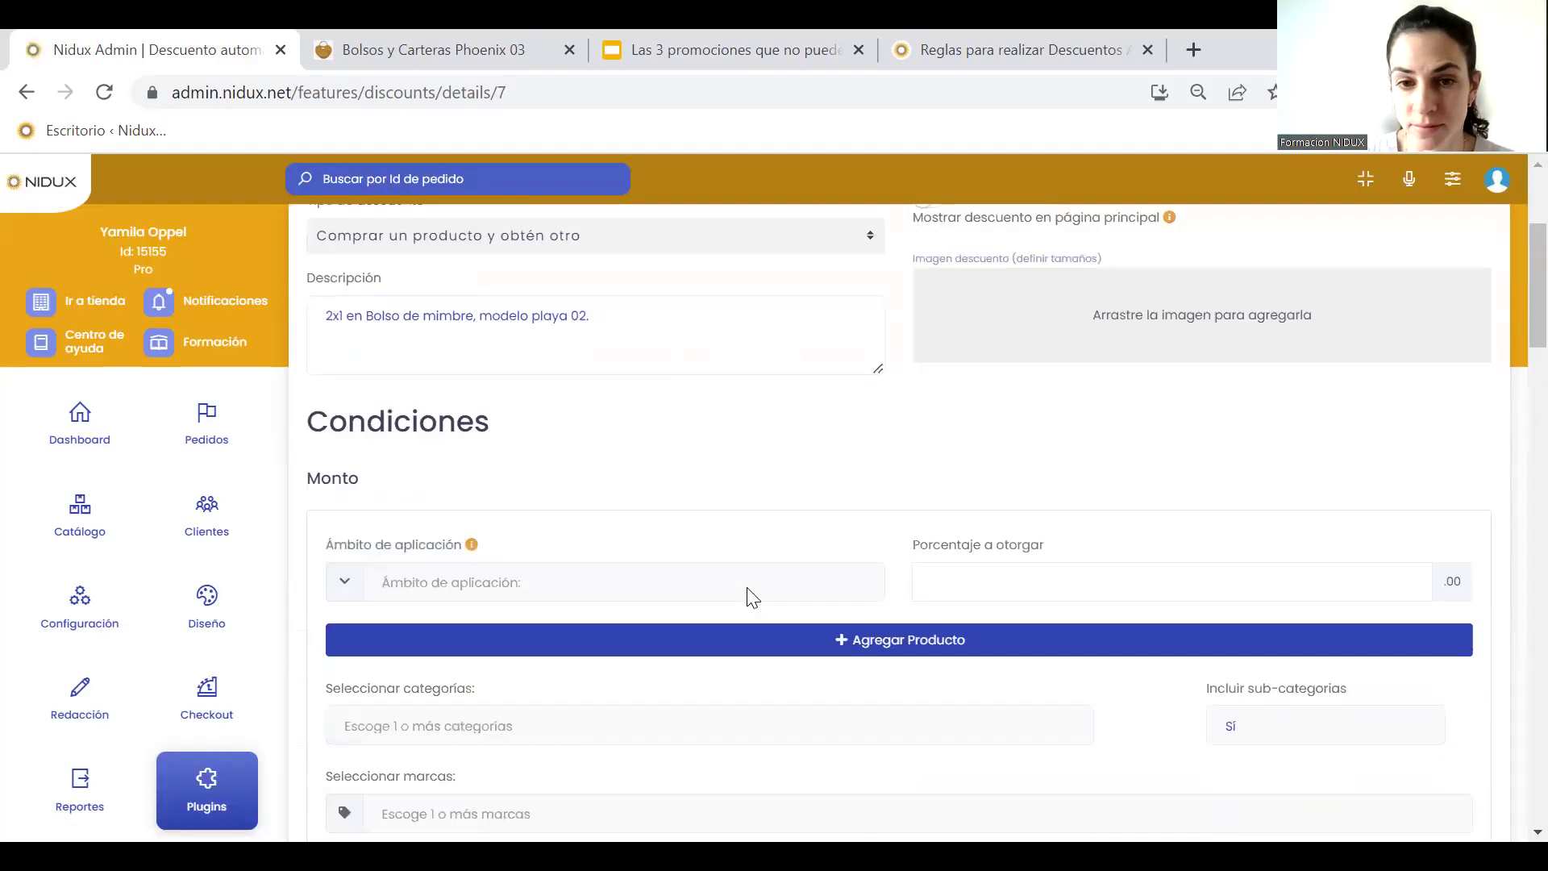
pyautogui.scroll(-10, 750, 597)
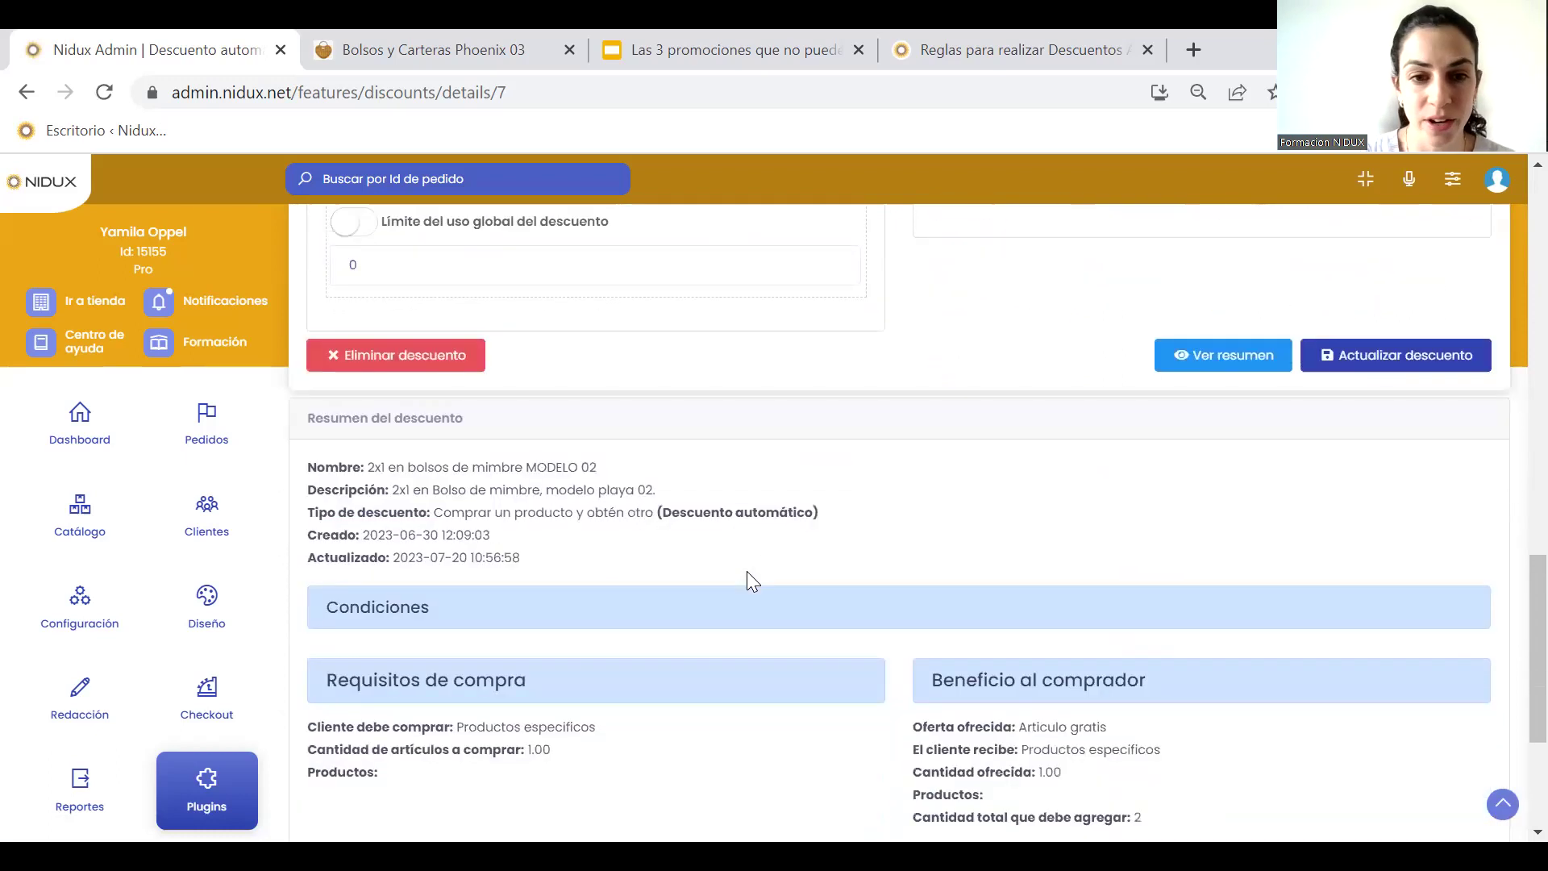
pyautogui.scroll(-2, 747, 571)
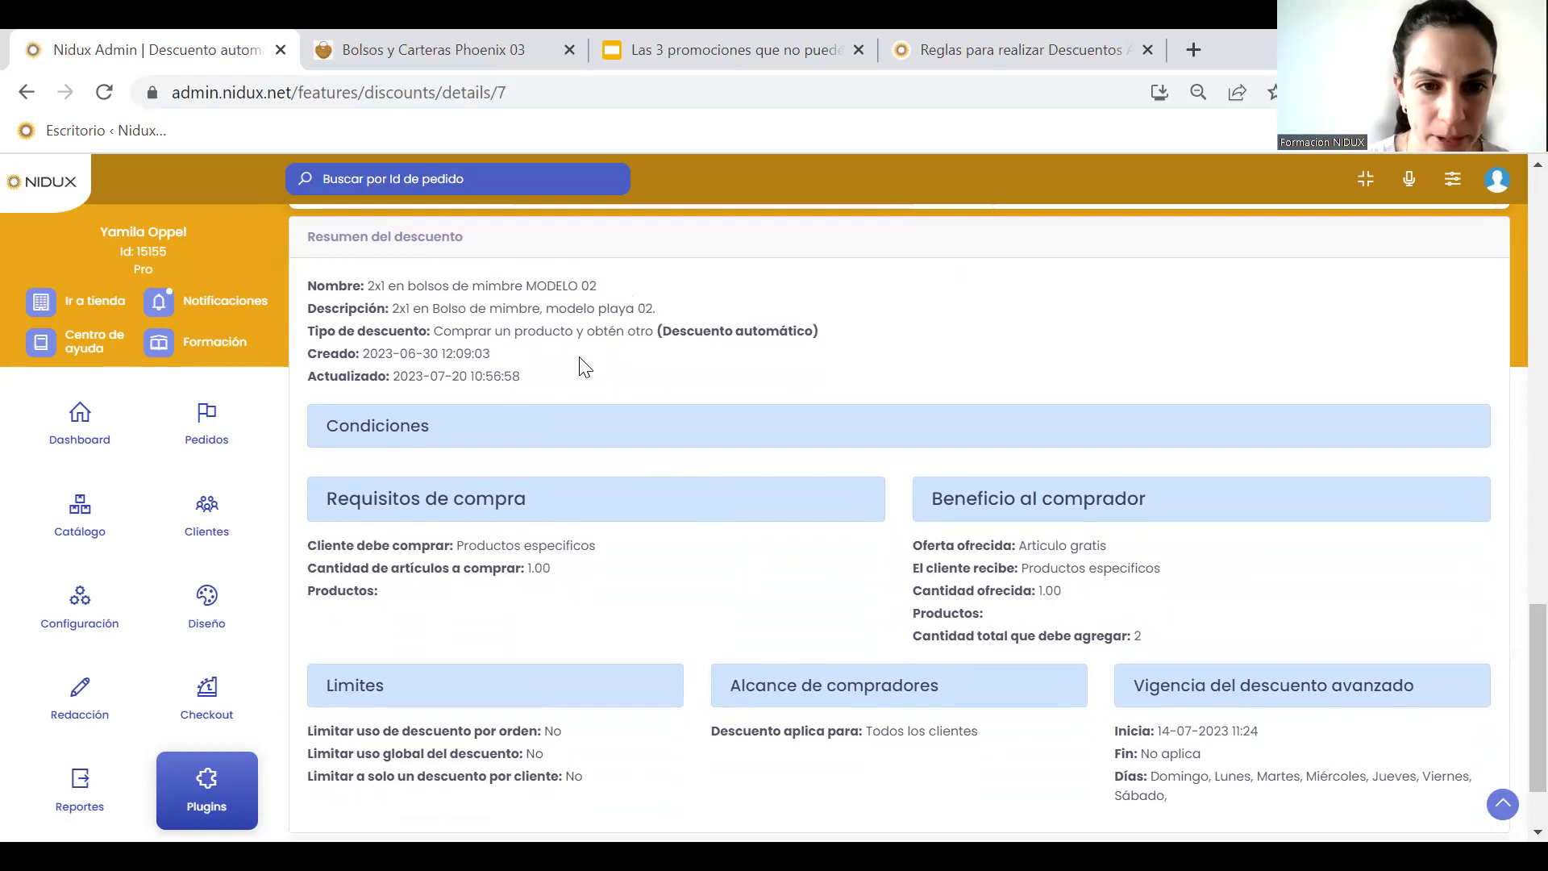
pyautogui.scroll(-1, 580, 360)
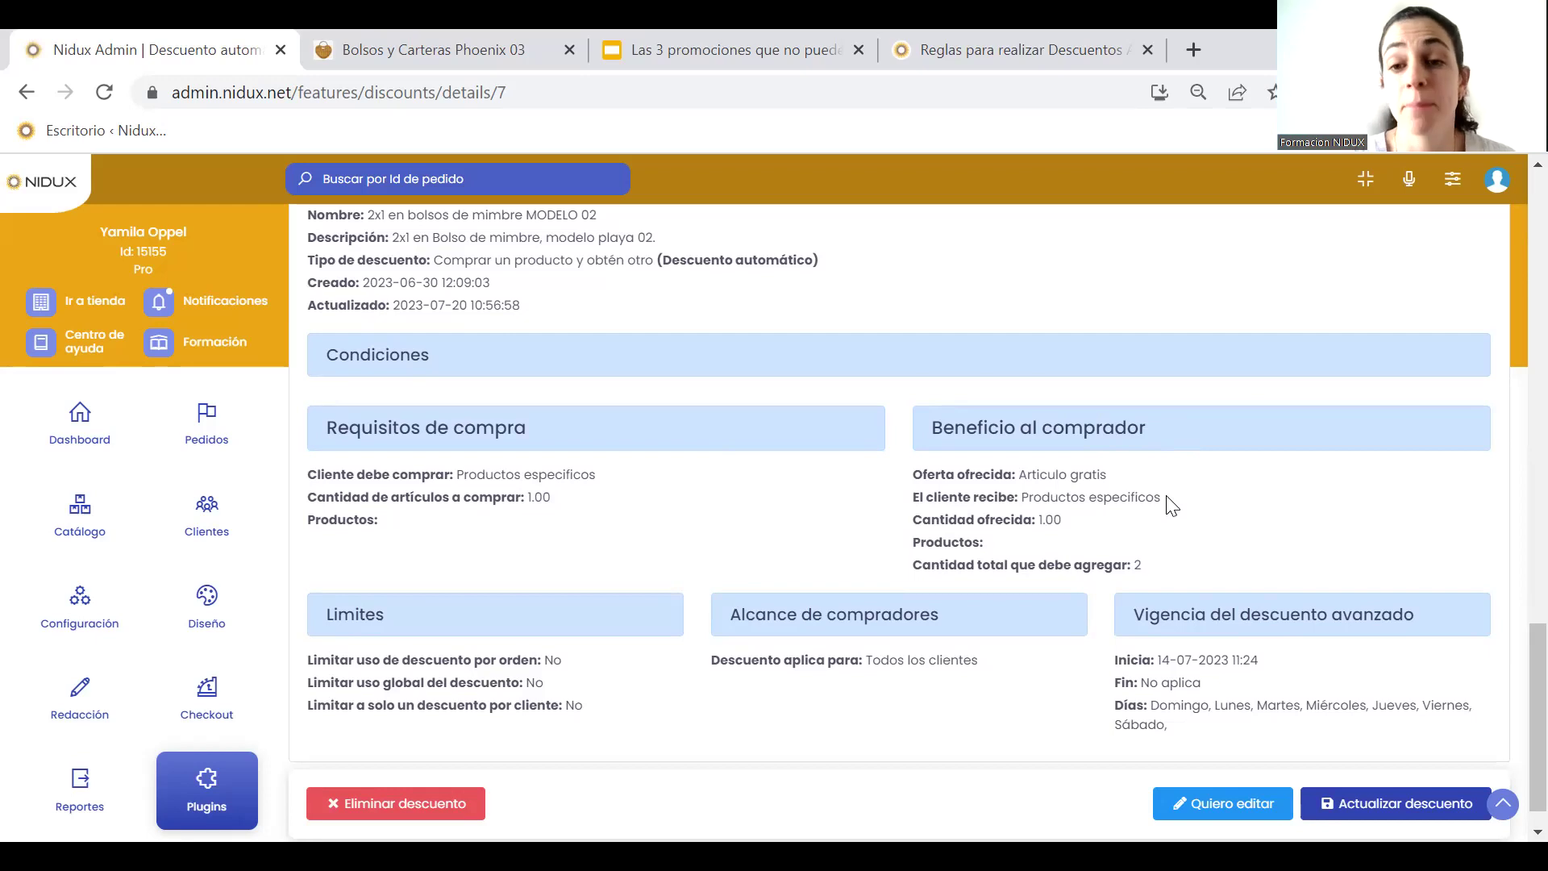
pyautogui.scroll(-1, 1172, 505)
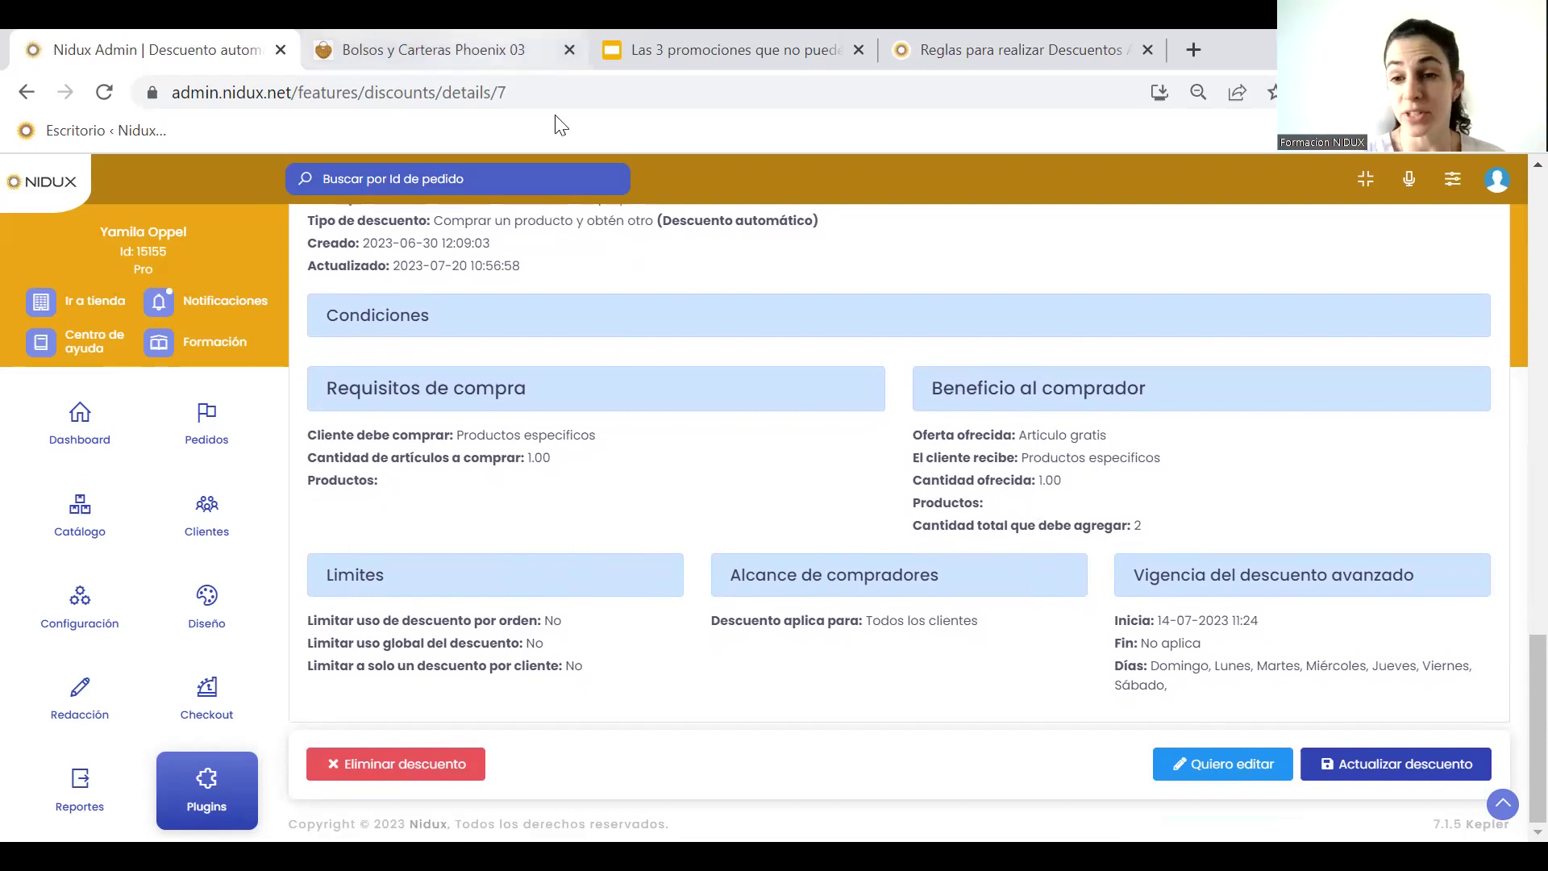
# Switch to the Phoenix E03 store, reload it to show the 2X1 wicker bag banner, and open the Bolsos de Mimbre category
pyautogui.click(548, 50)
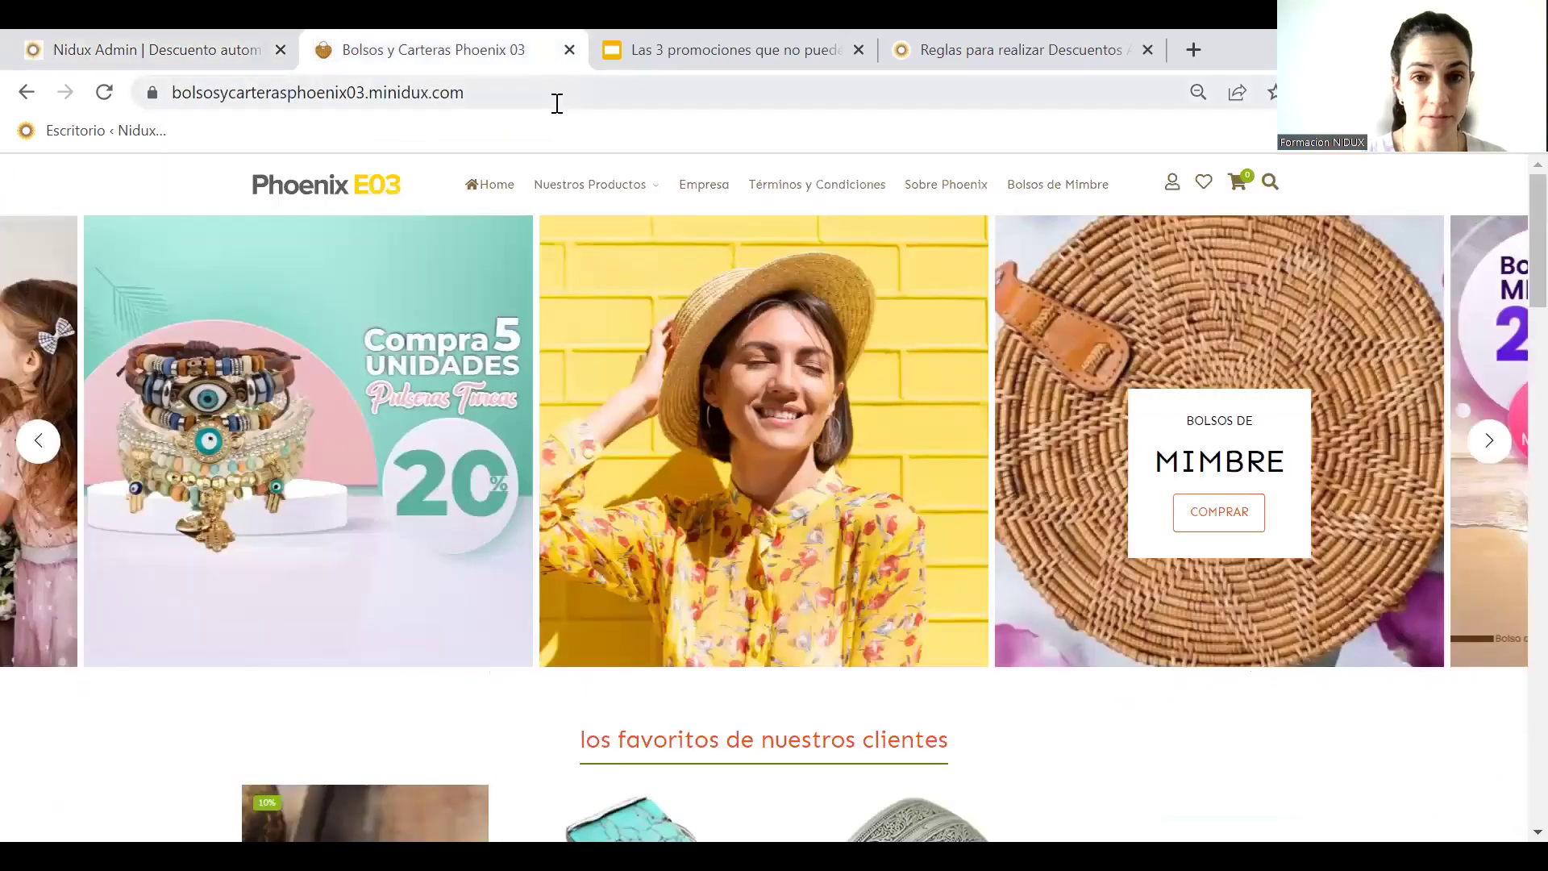
pyautogui.click(556, 103)
pyautogui.press('Return')
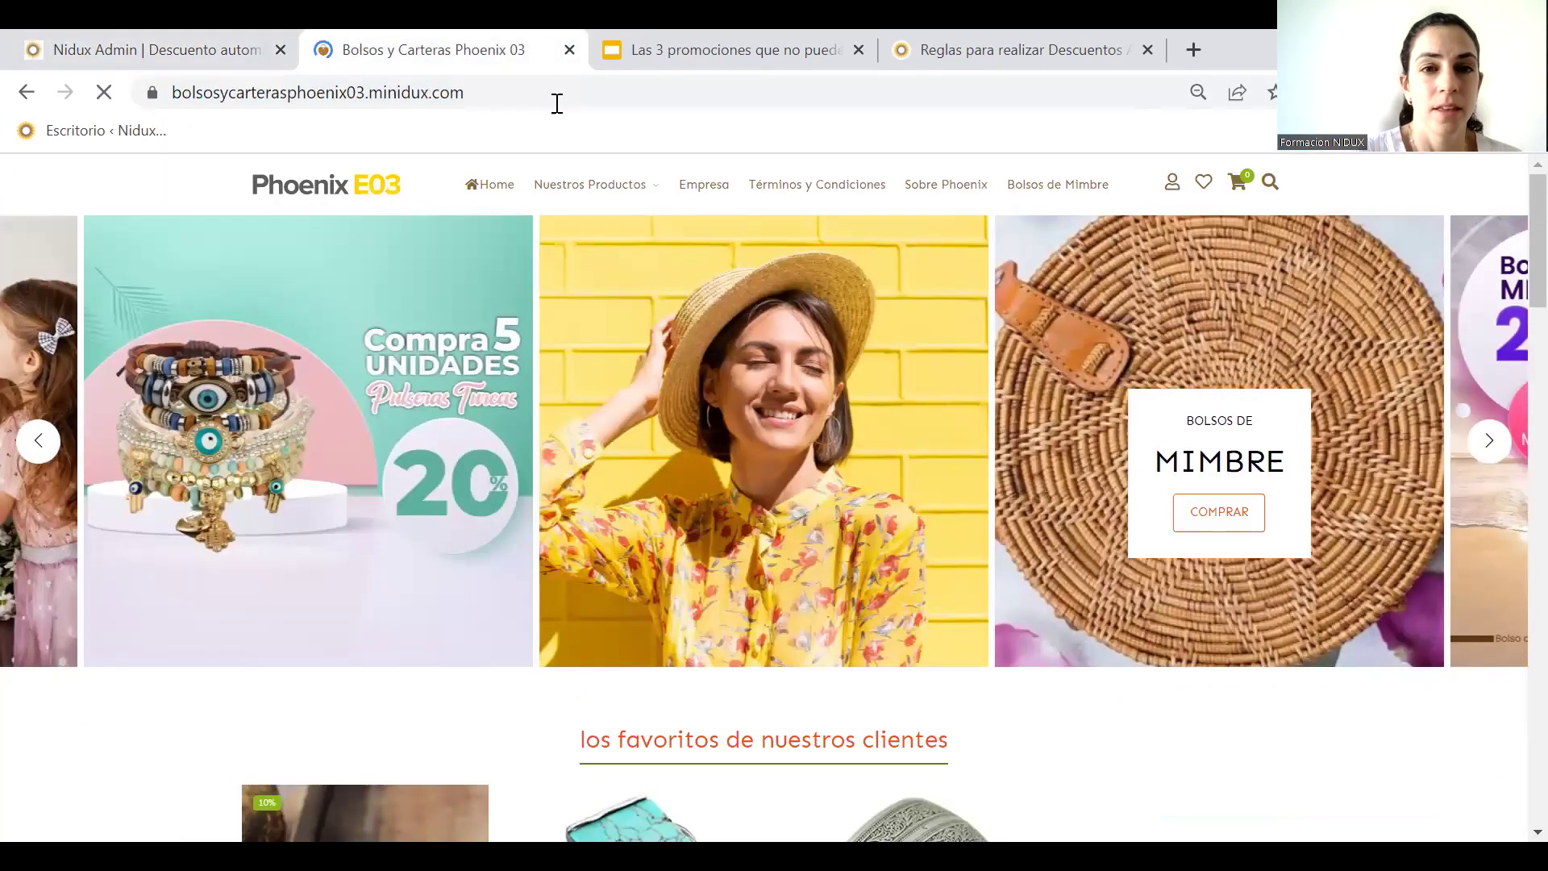
pyautogui.click(1490, 441)
pyautogui.click(1489, 441)
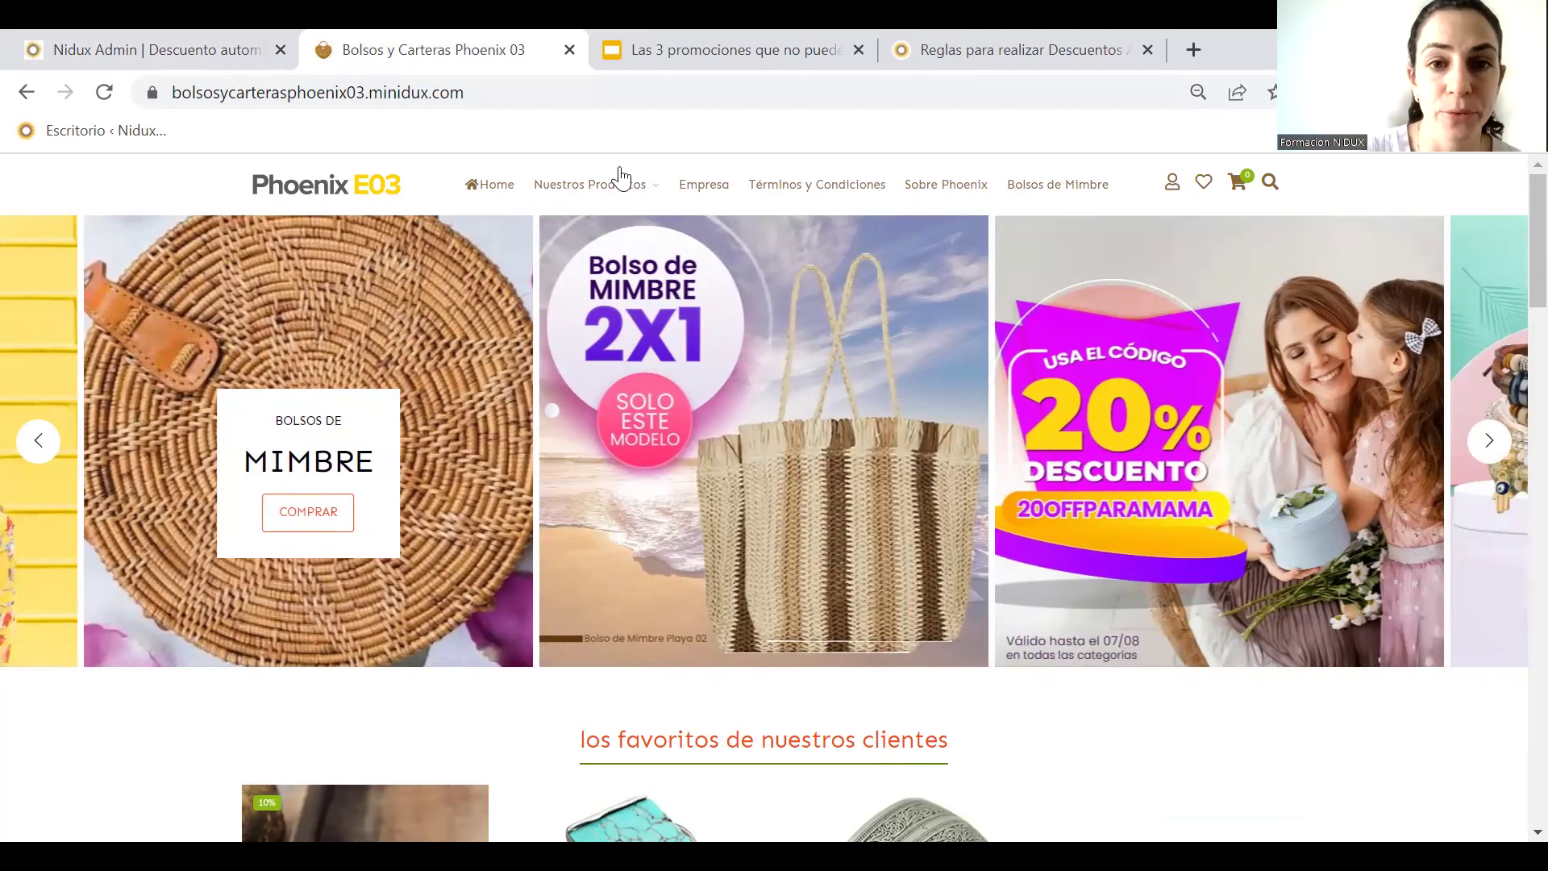
pyautogui.moveTo(594, 187)
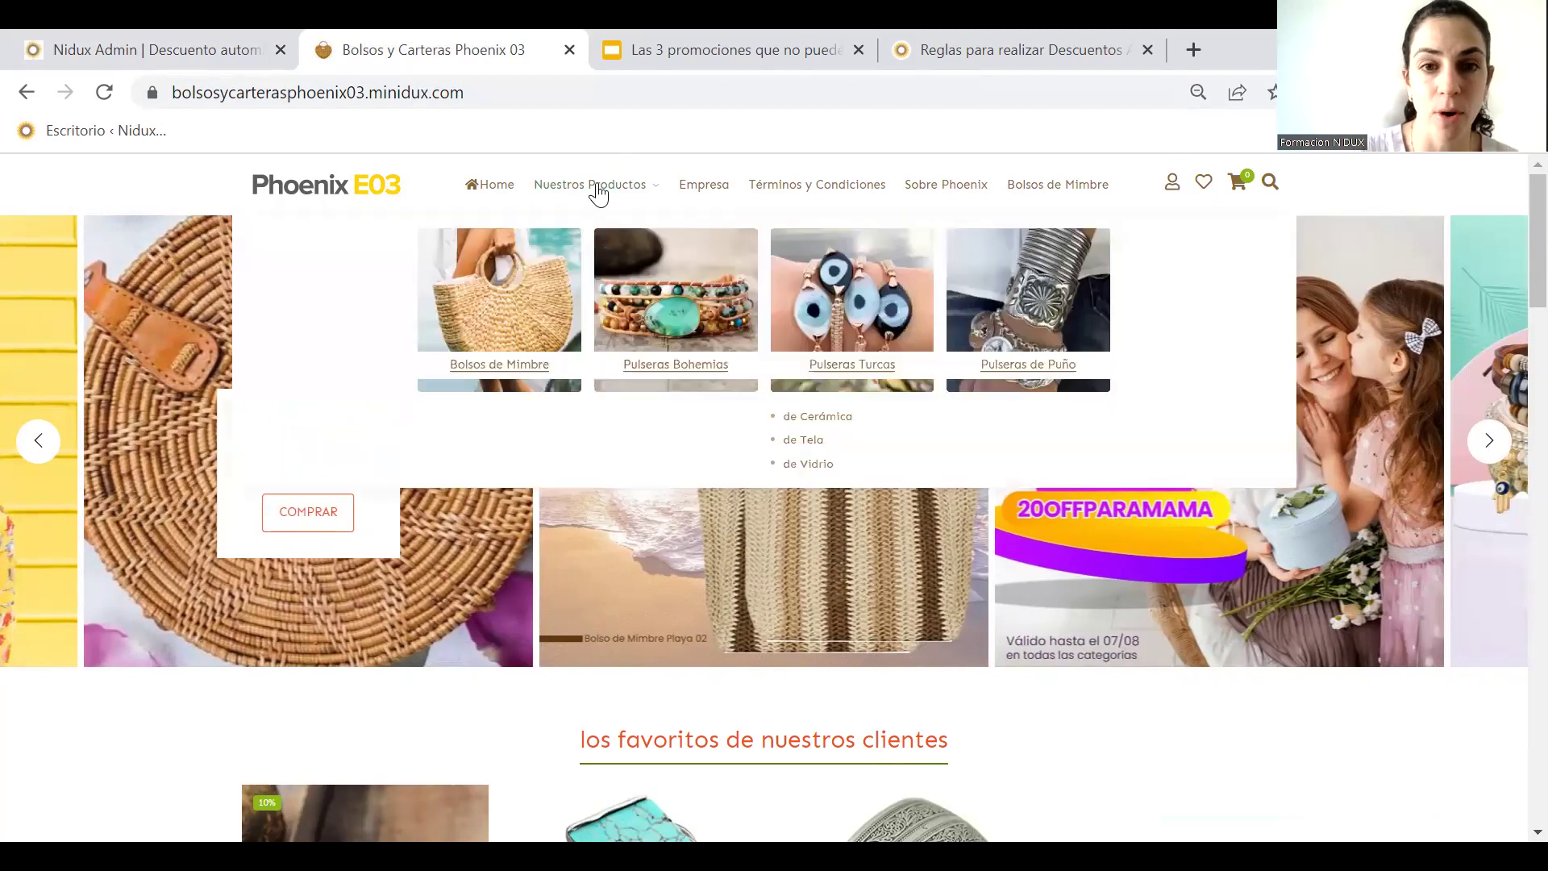
pyautogui.click(506, 282)
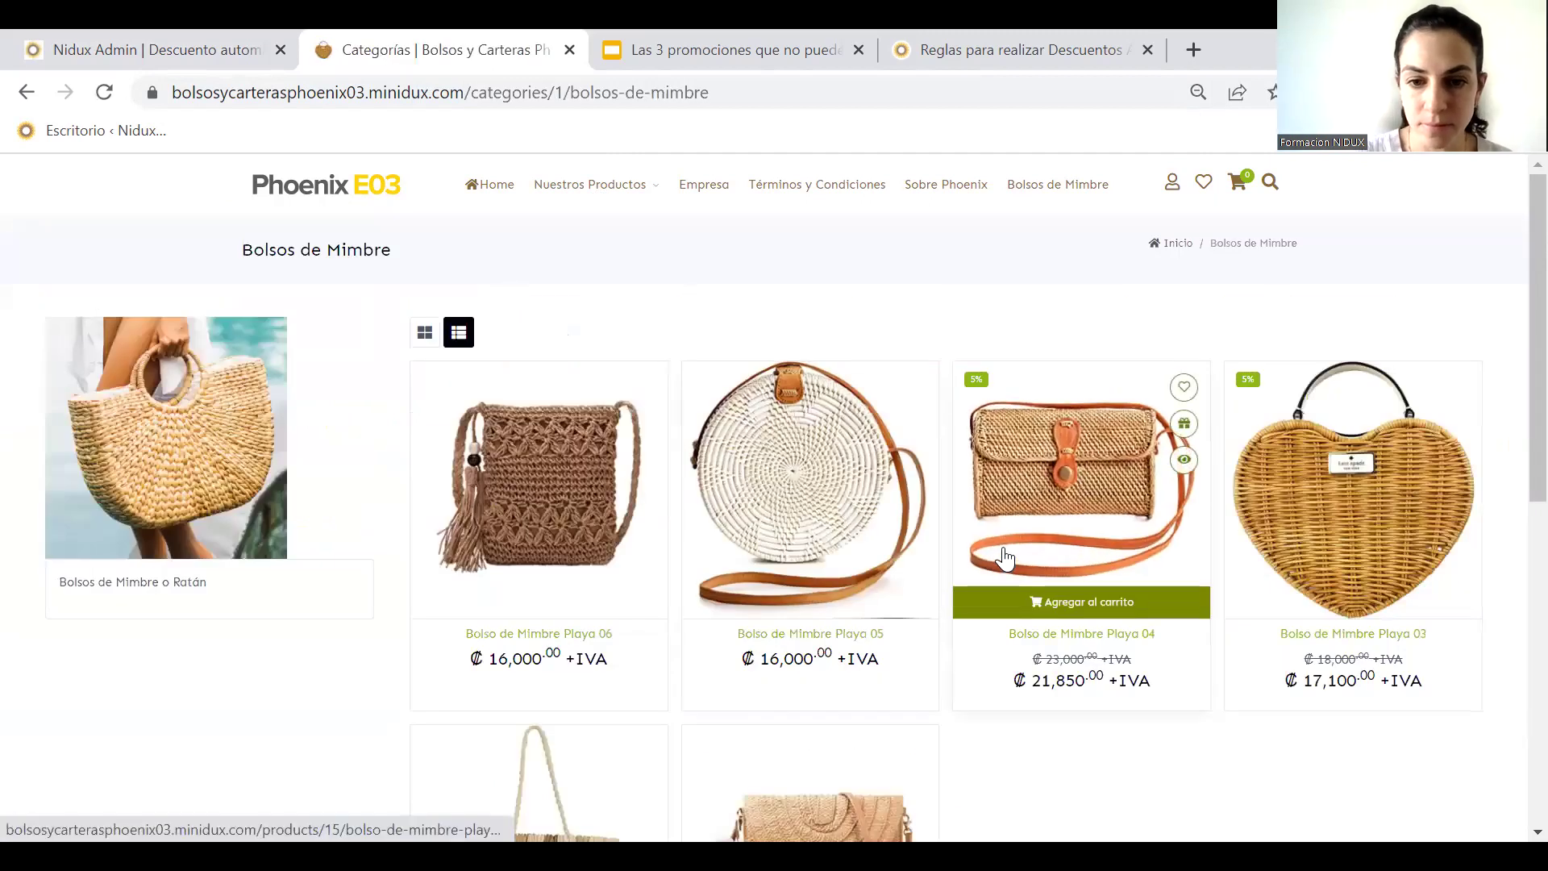
# Add two units of Bolso de Mimbre Playa 02 to the cart and open the cart to check the 2x1 discount
pyautogui.scroll(-4, 1000, 556)
pyautogui.moveTo(435, 674)
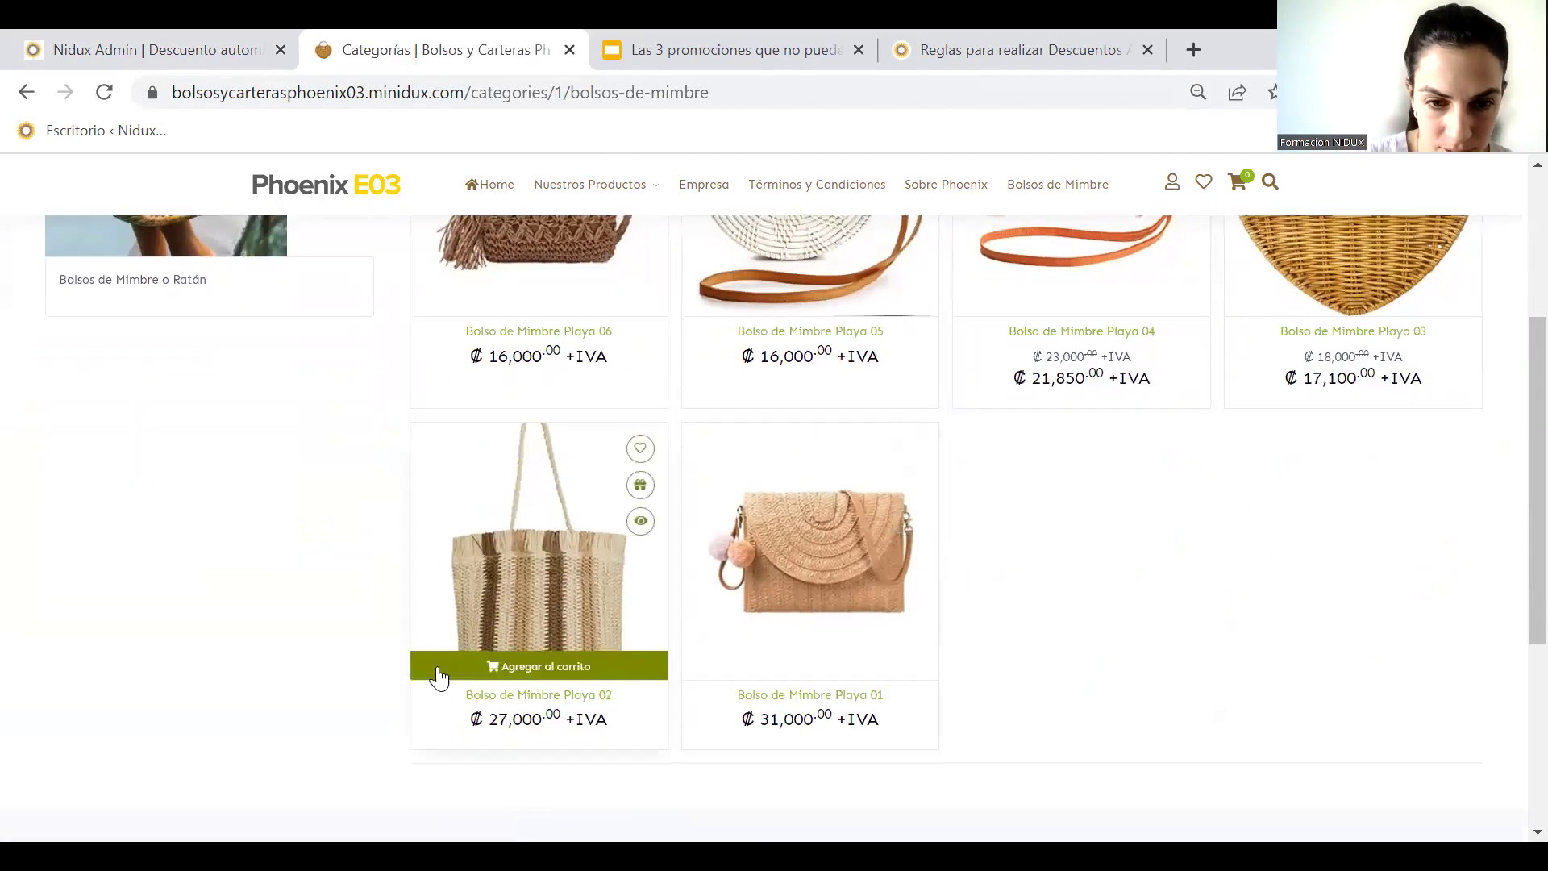
pyautogui.click(532, 666)
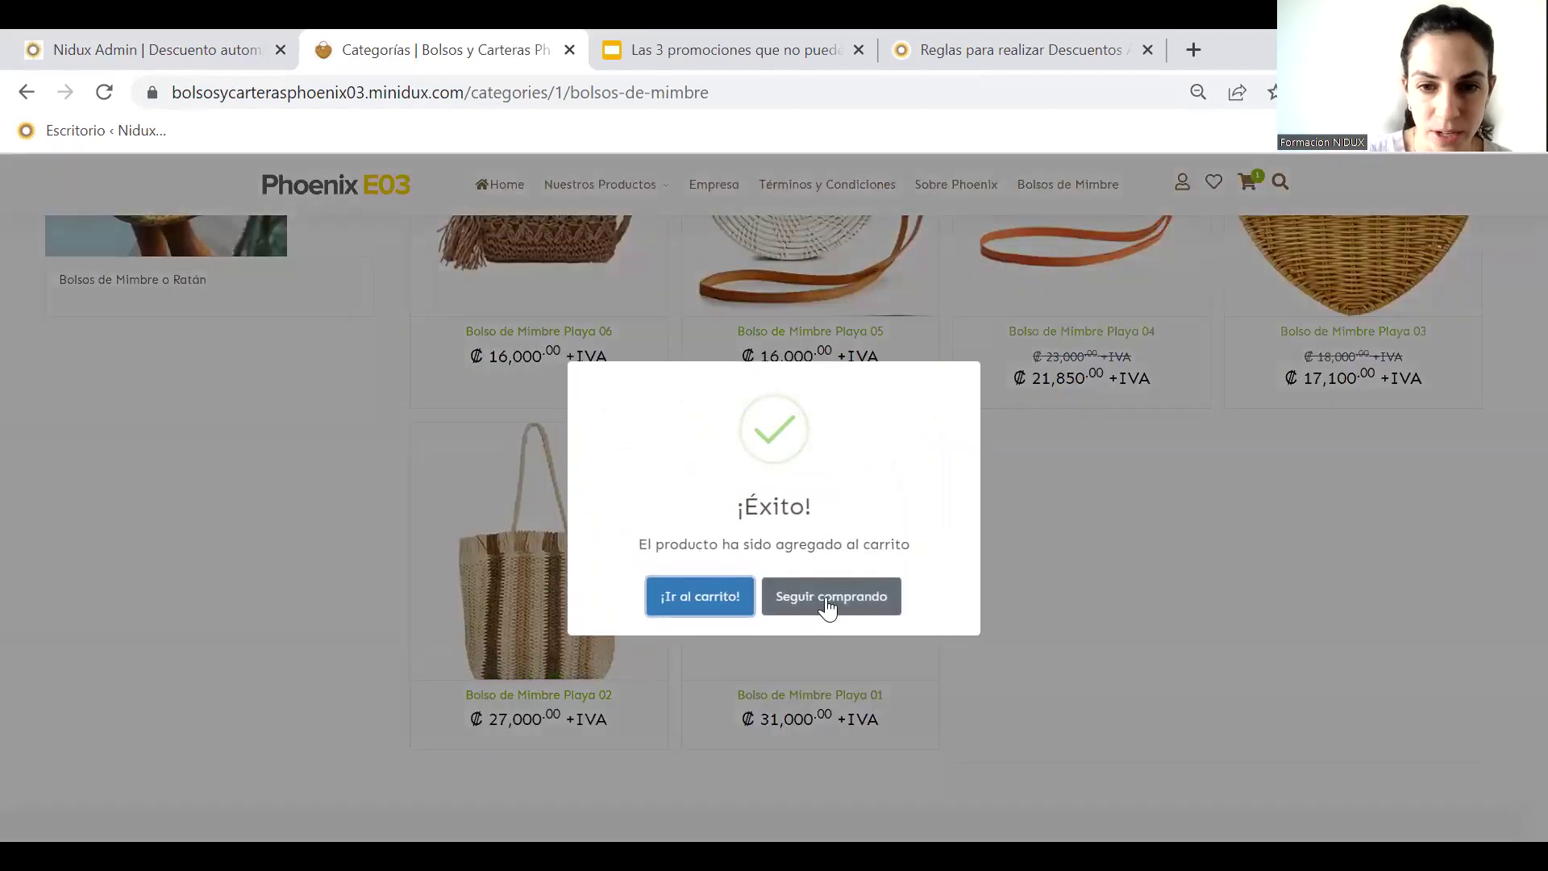
pyautogui.click(827, 601)
pyautogui.click(580, 655)
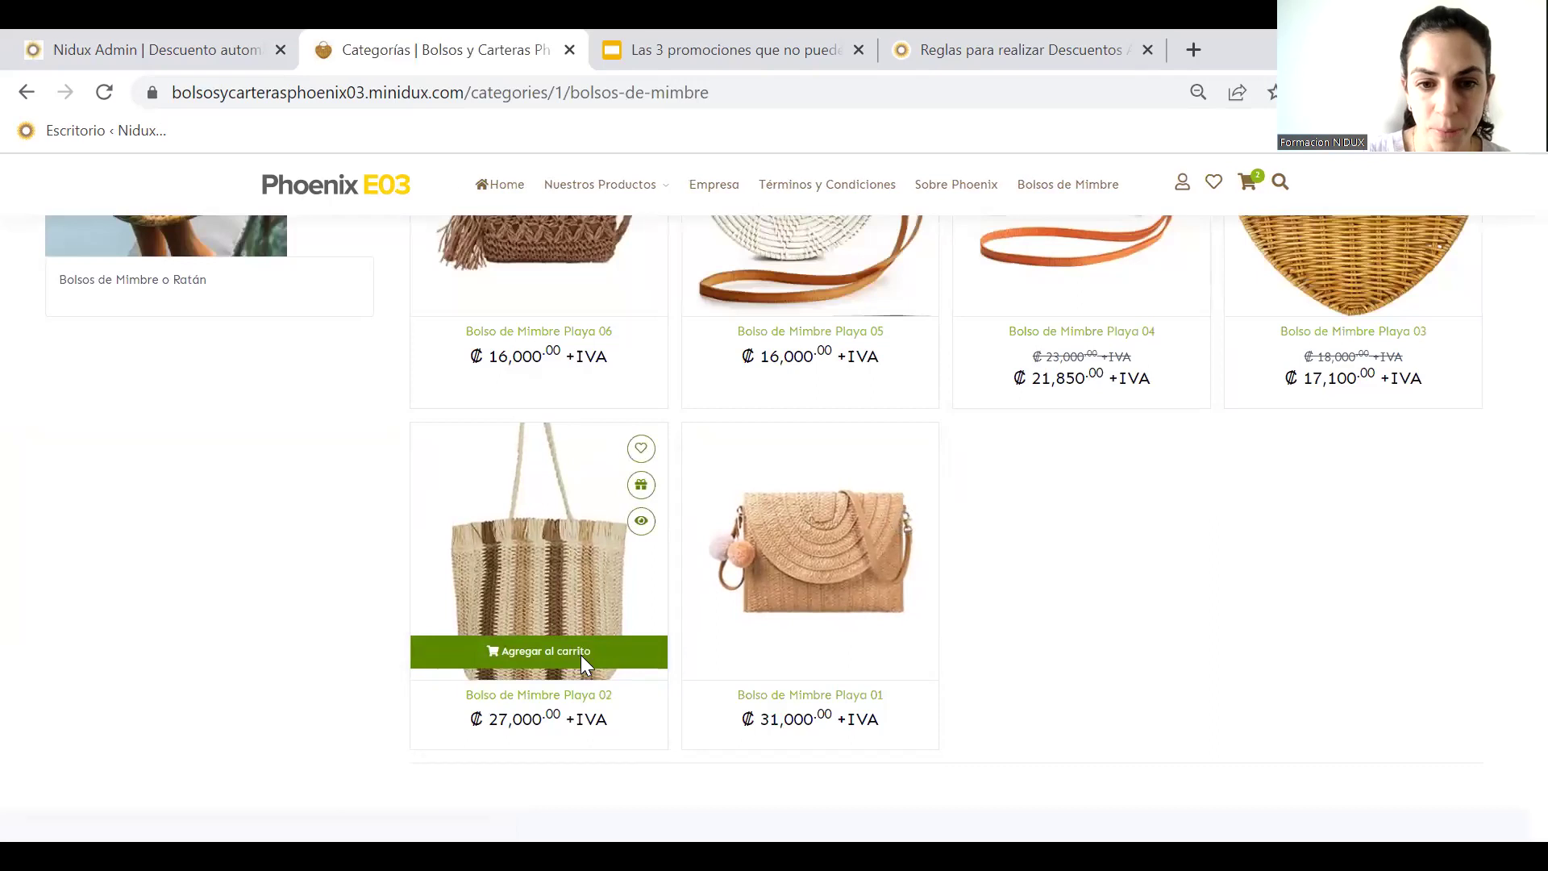
pyautogui.click(712, 604)
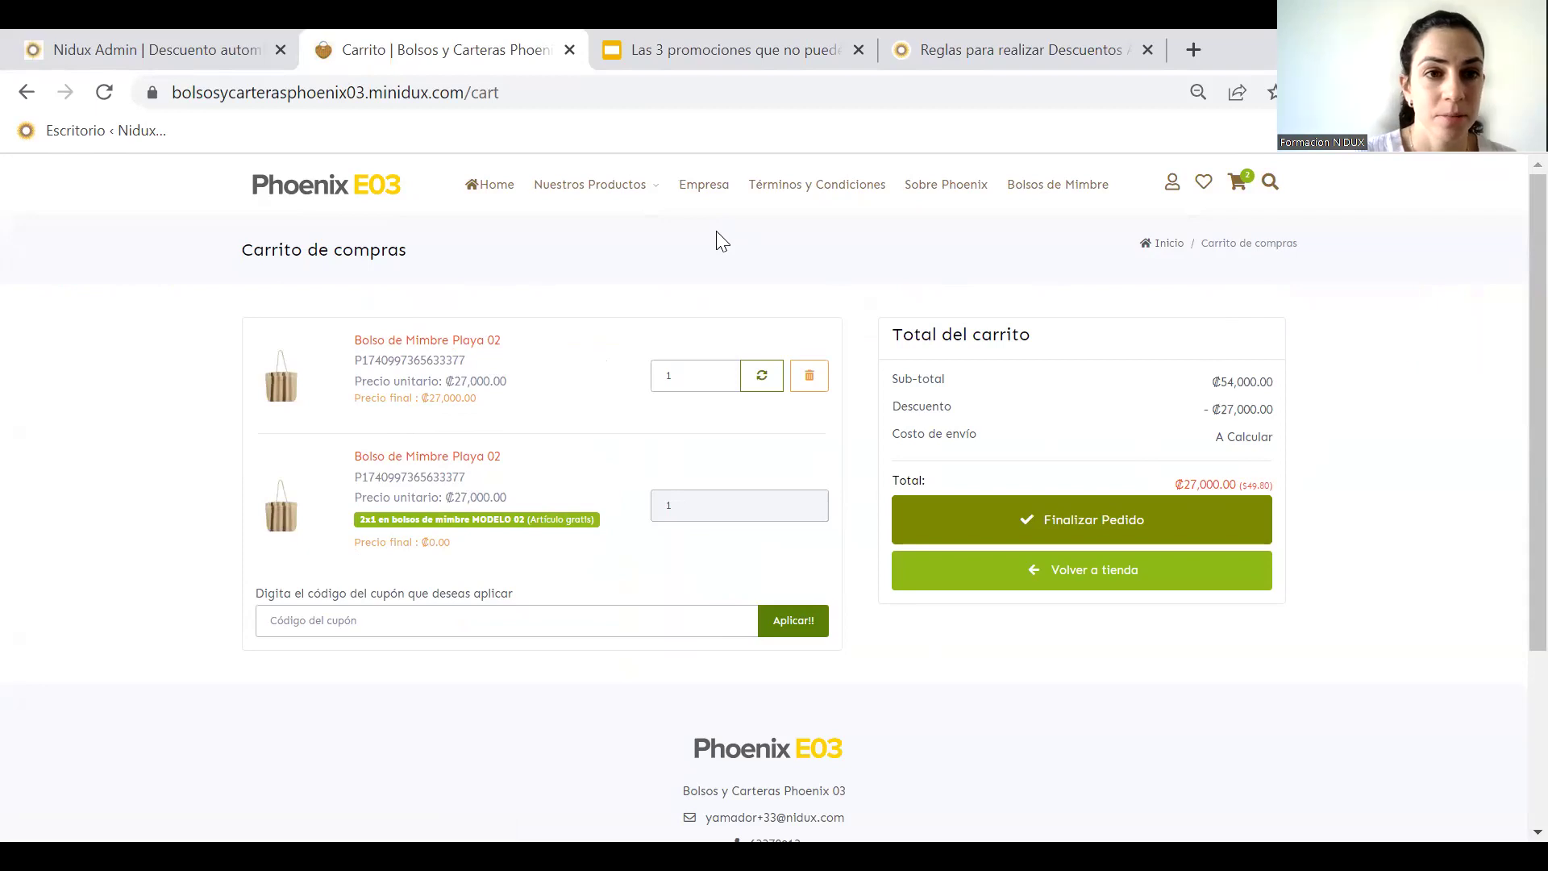
# Switch to the Google Slides presentation on the three Mother's Day promotions and present the La comunicación slide in full screen
pyautogui.click(652, 66)
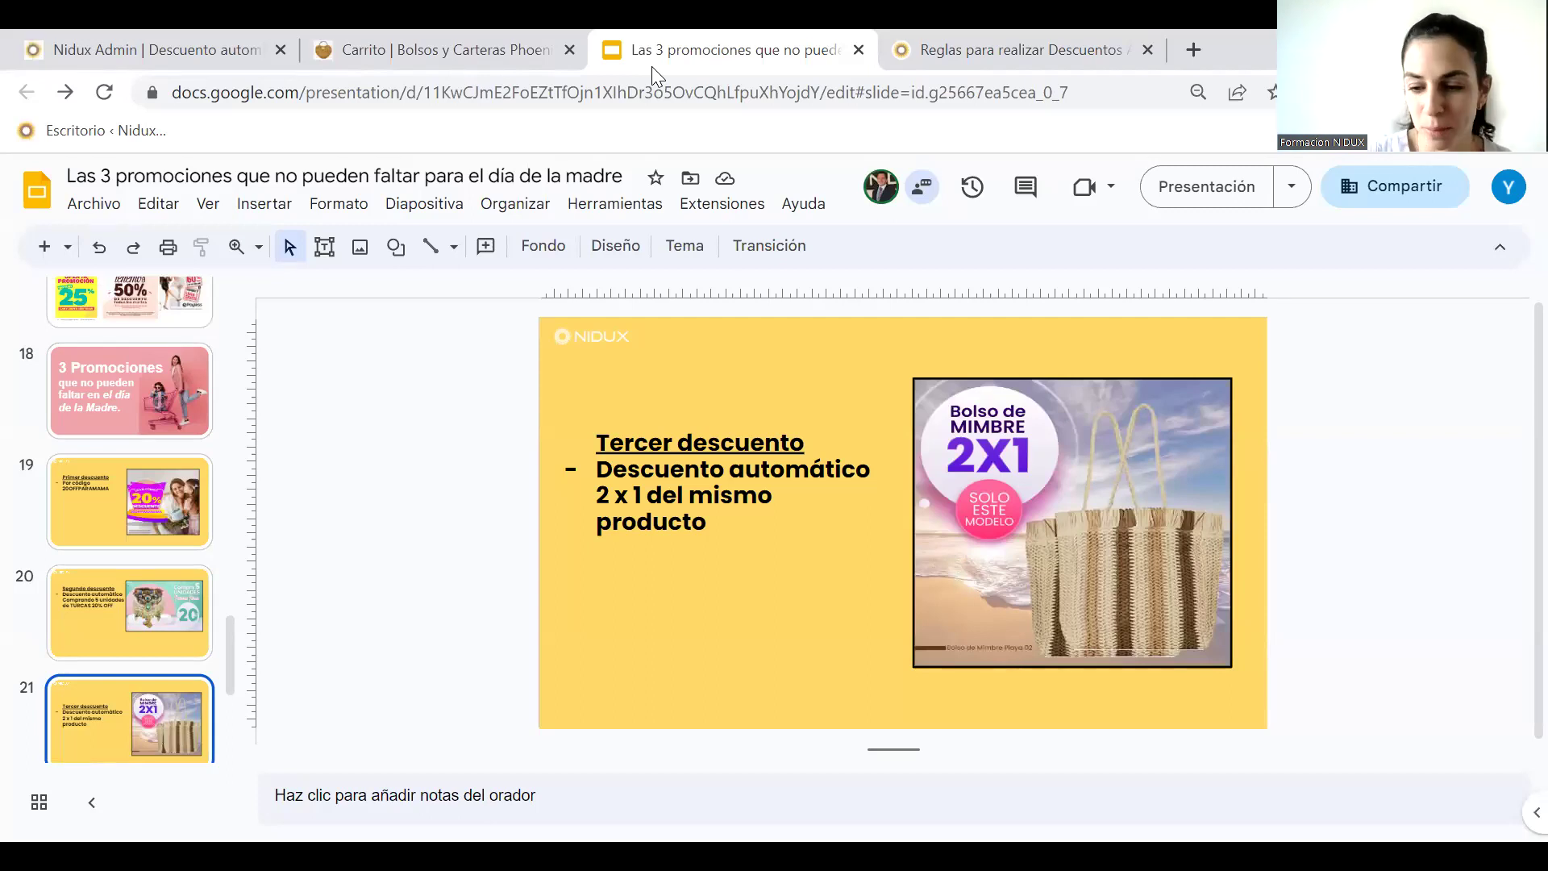
pyautogui.press('Down')
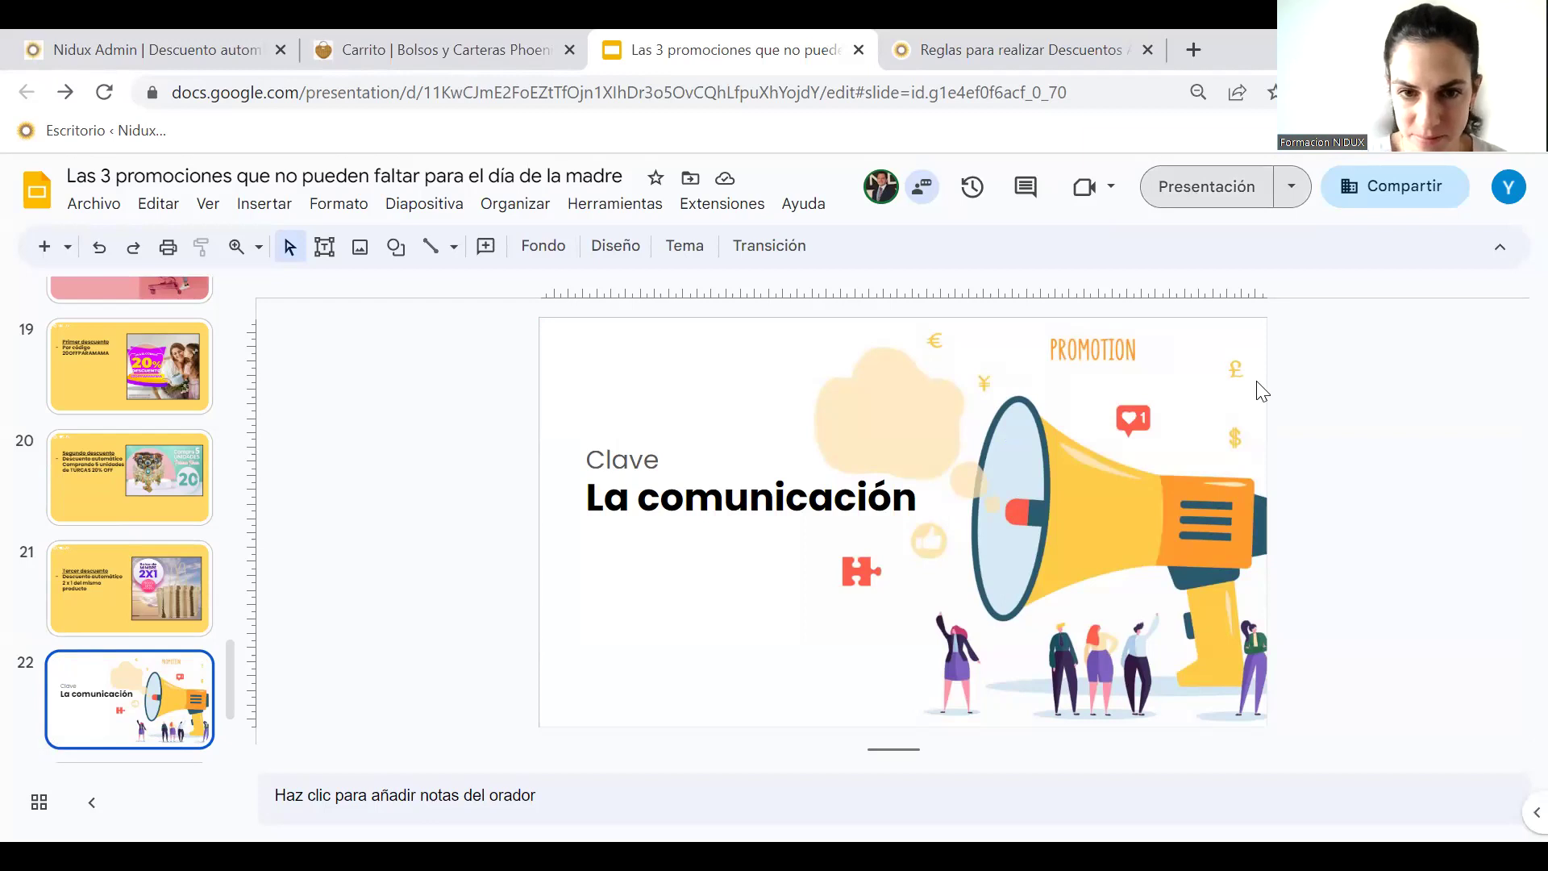
pyautogui.hotkey('ctrl', 'F5')
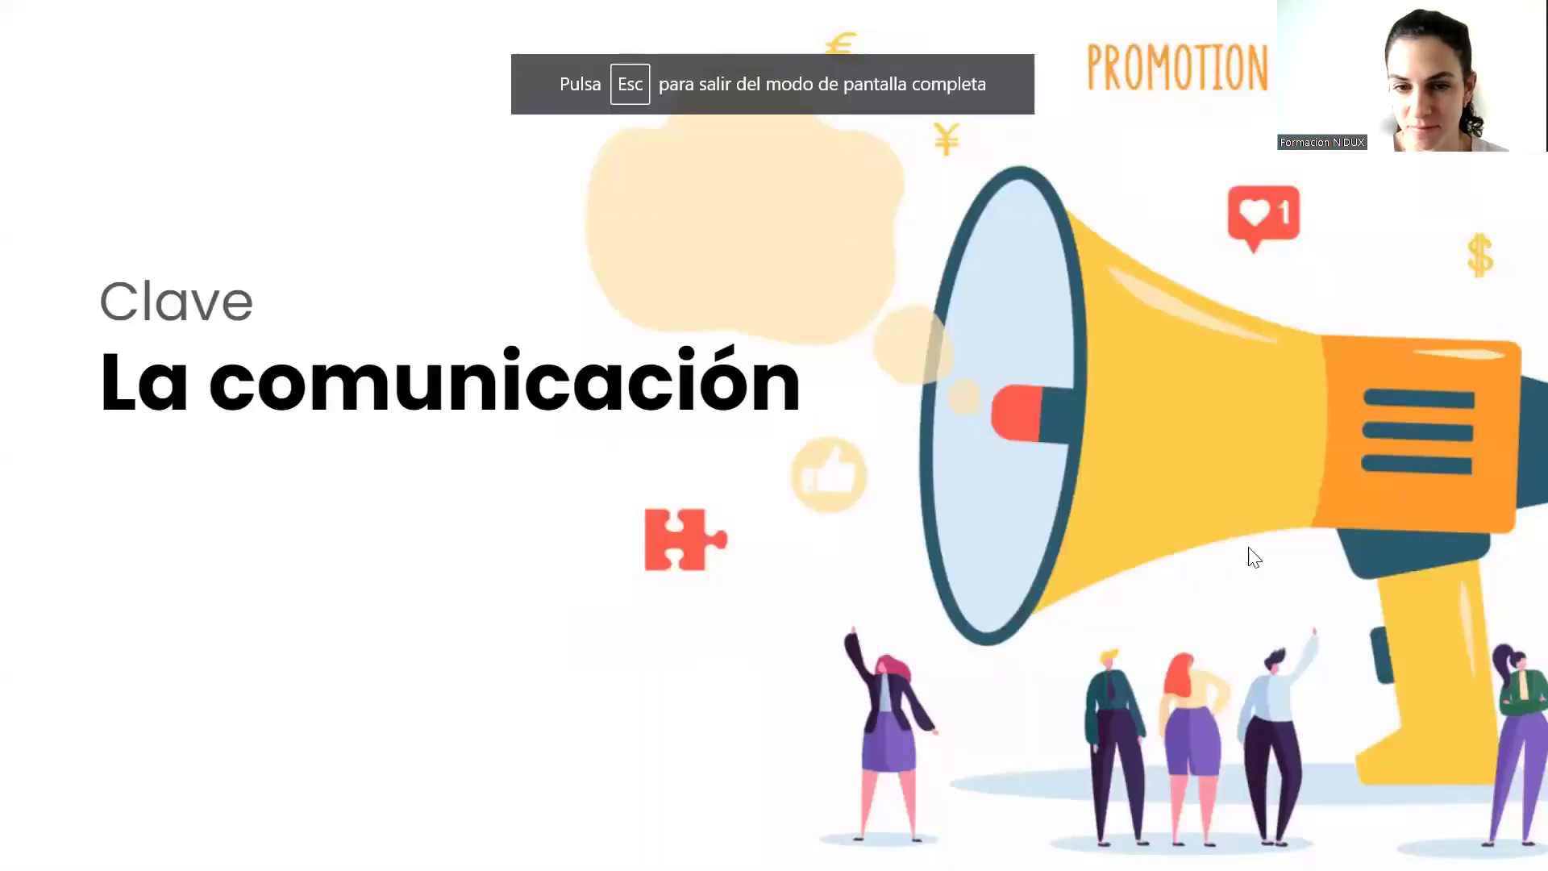